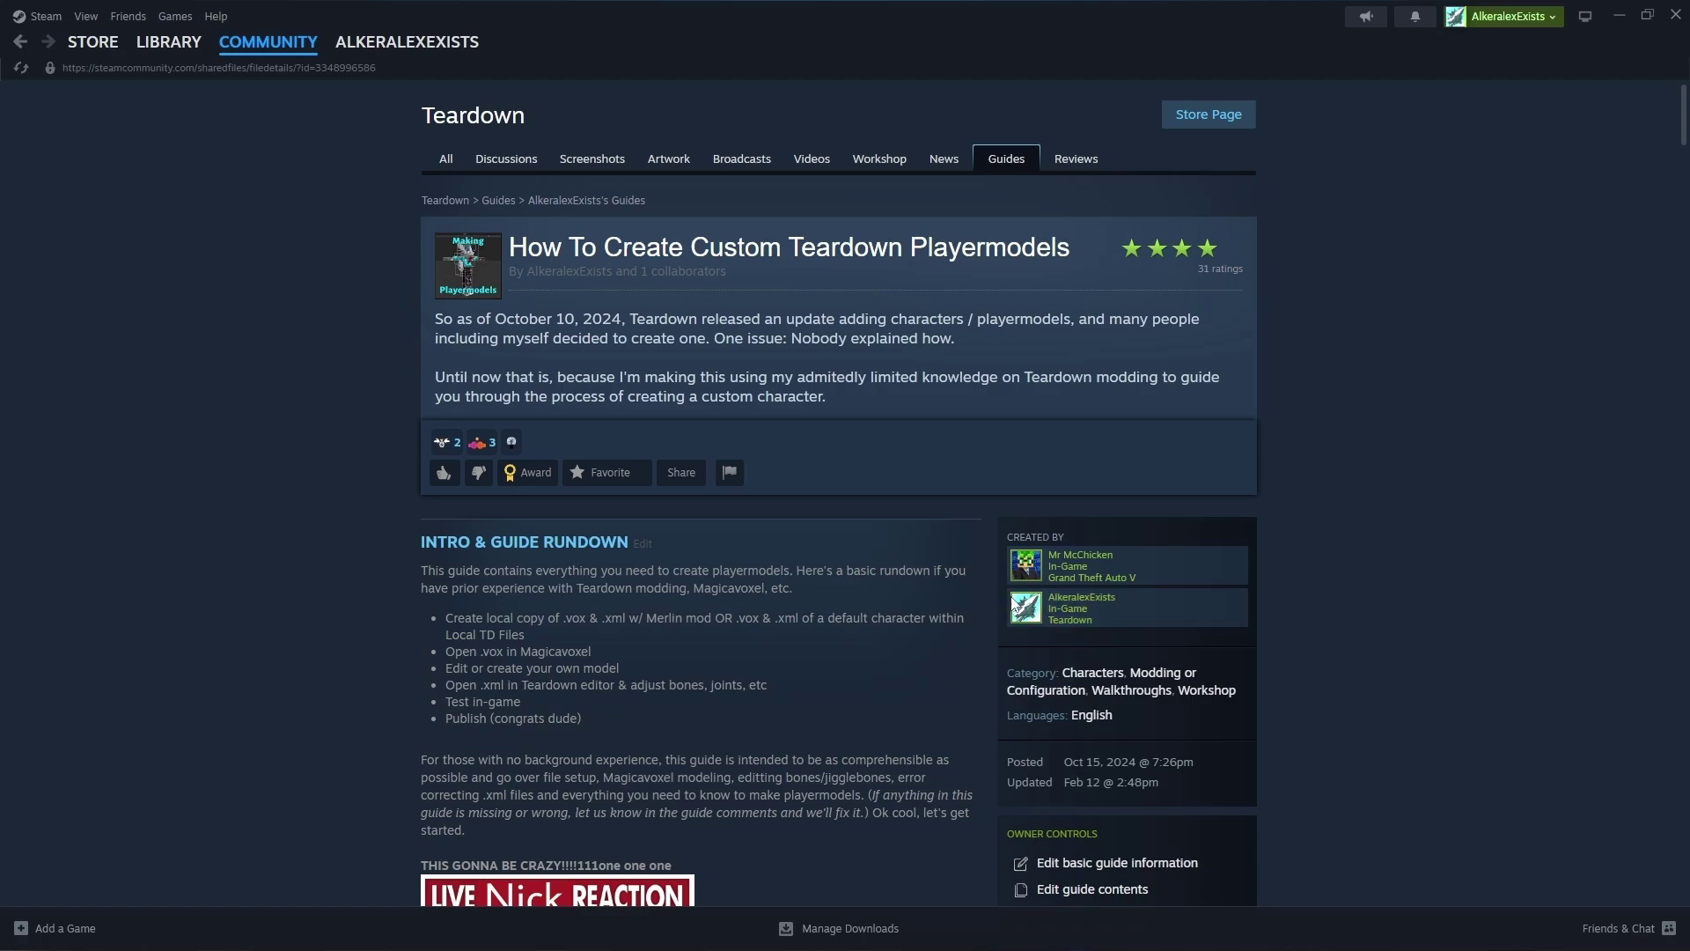
# Read the guide's introduction and its File Setup section on using the Merlin base
pyautogui.moveTo(1061, 560)
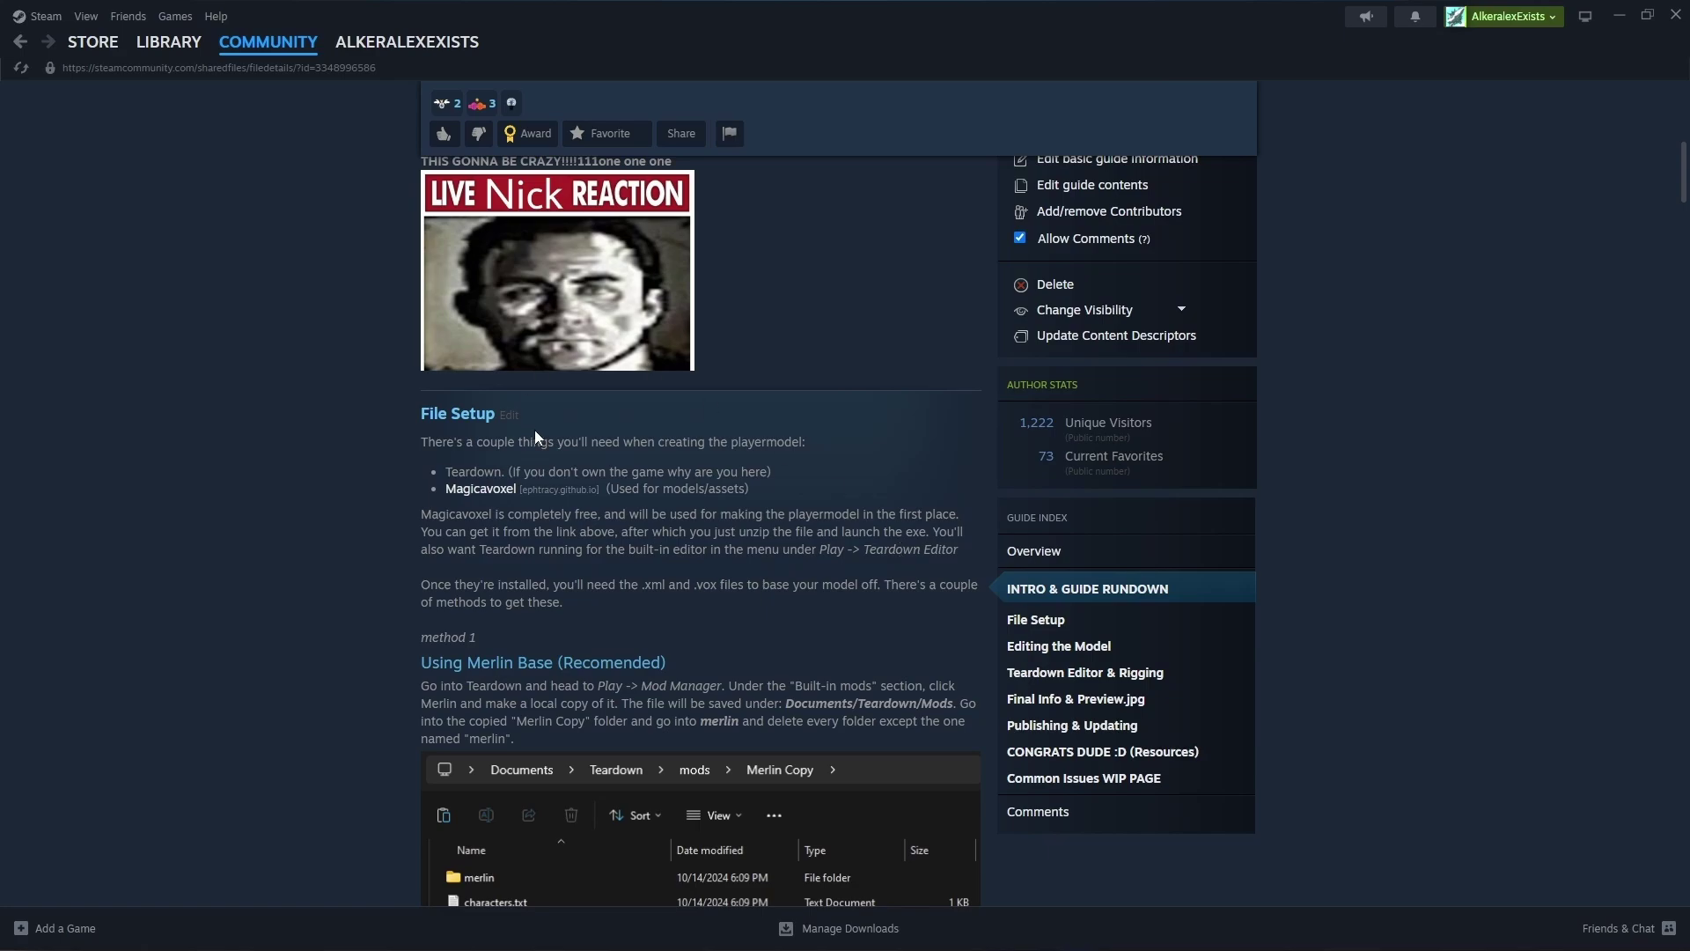
pyautogui.scroll(-9, 501, 444)
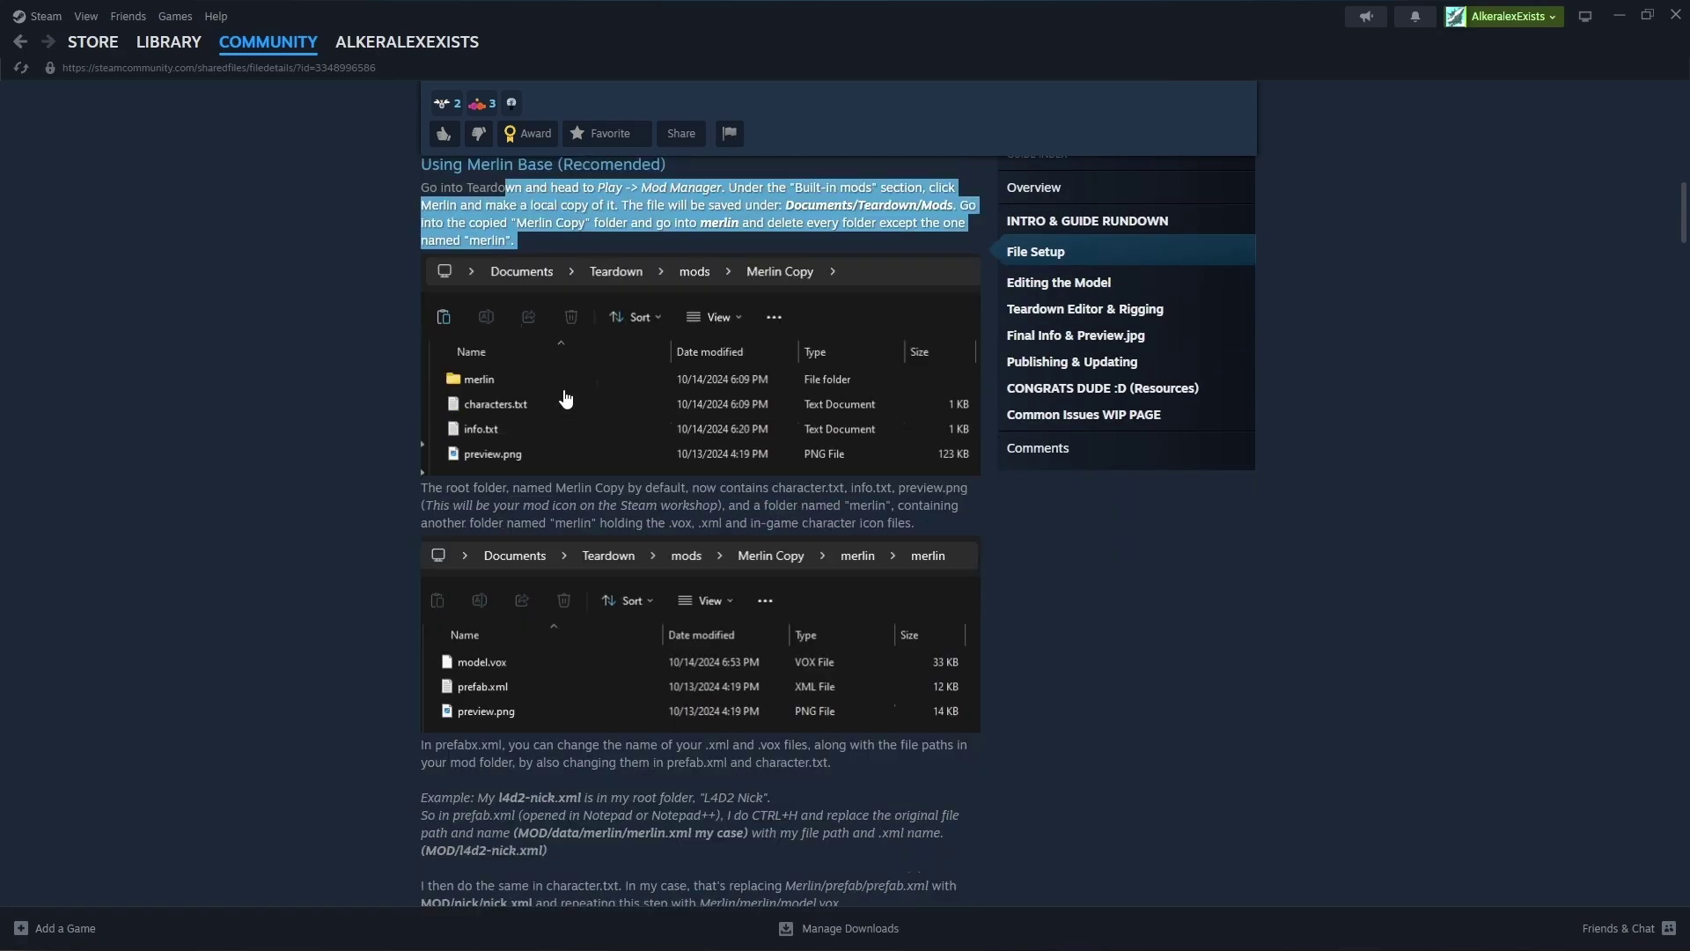
pyautogui.moveTo(476, 456); pyautogui.dragTo(516, 500)
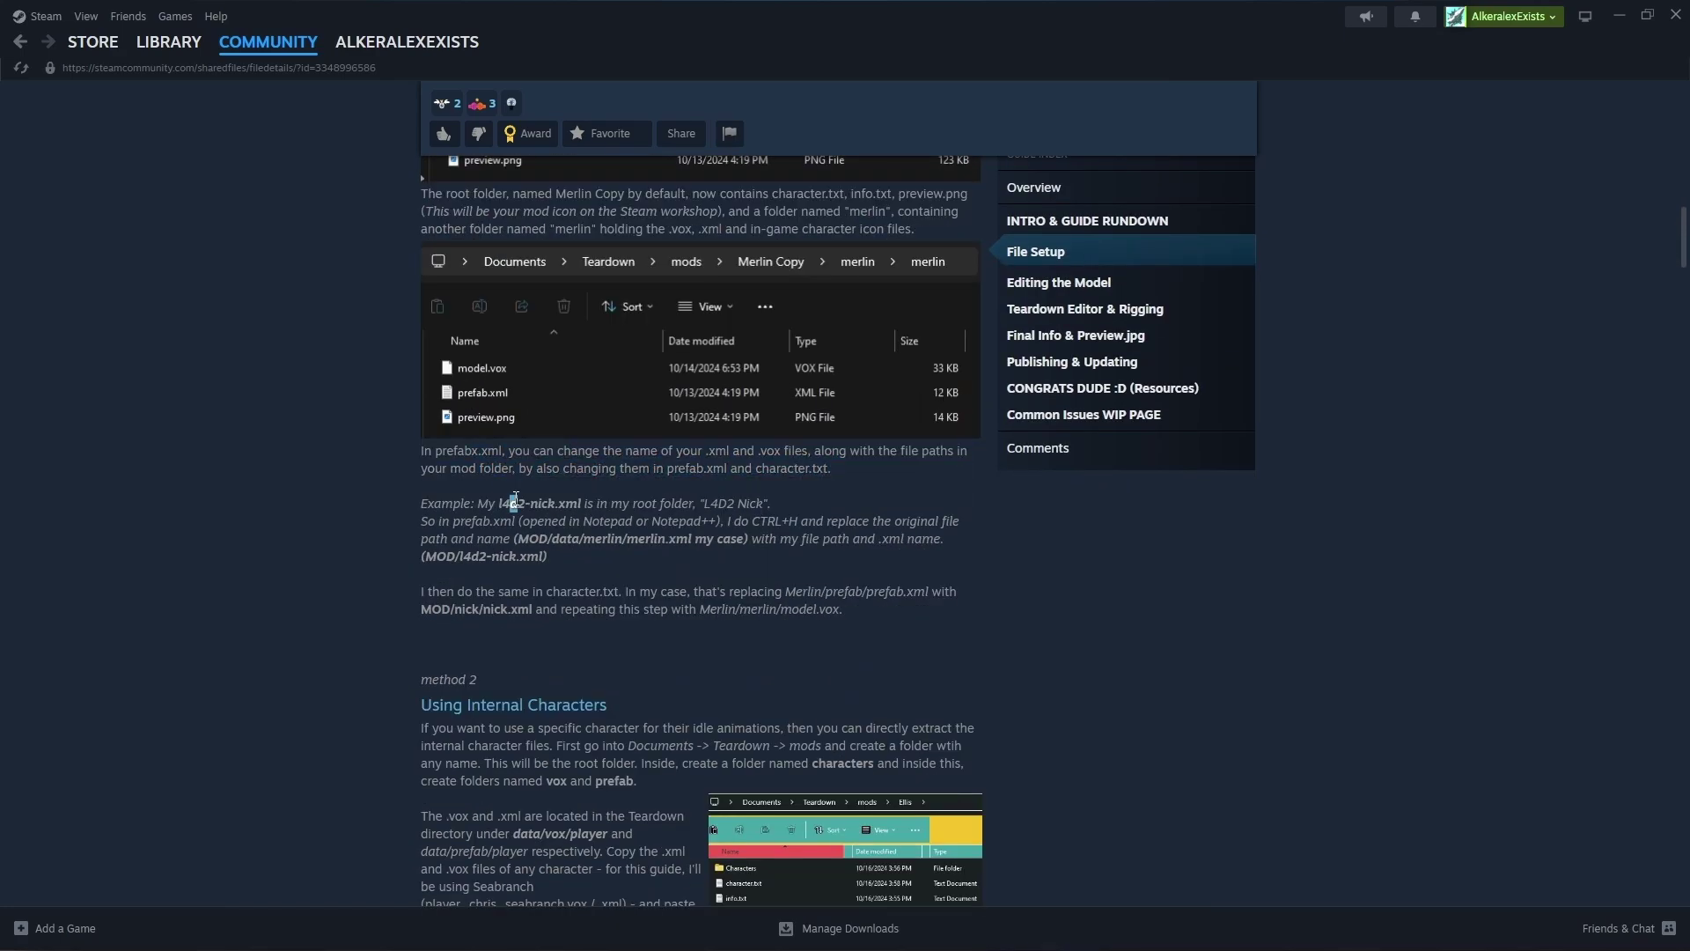
pyautogui.scroll(6, 591, 515)
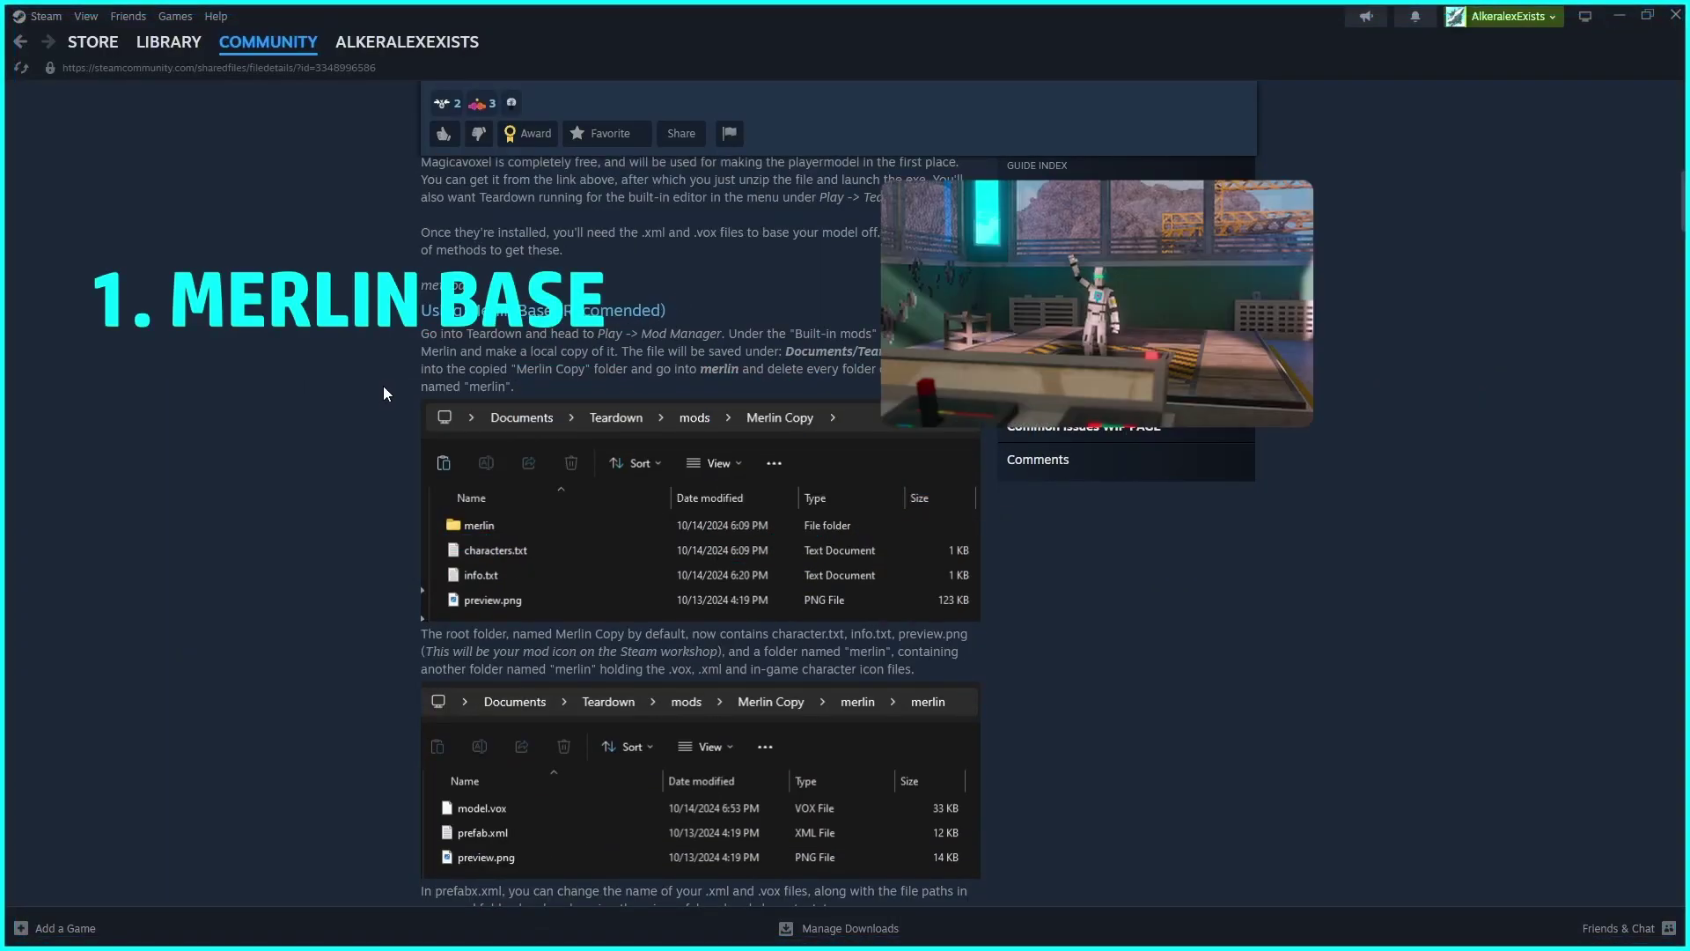
pyautogui.scroll(-10, 383, 386)
# Switch to Teardown and make a local copy of the built-in Merlin mod in the mod manager
pyautogui.moveTo(1122, 938)
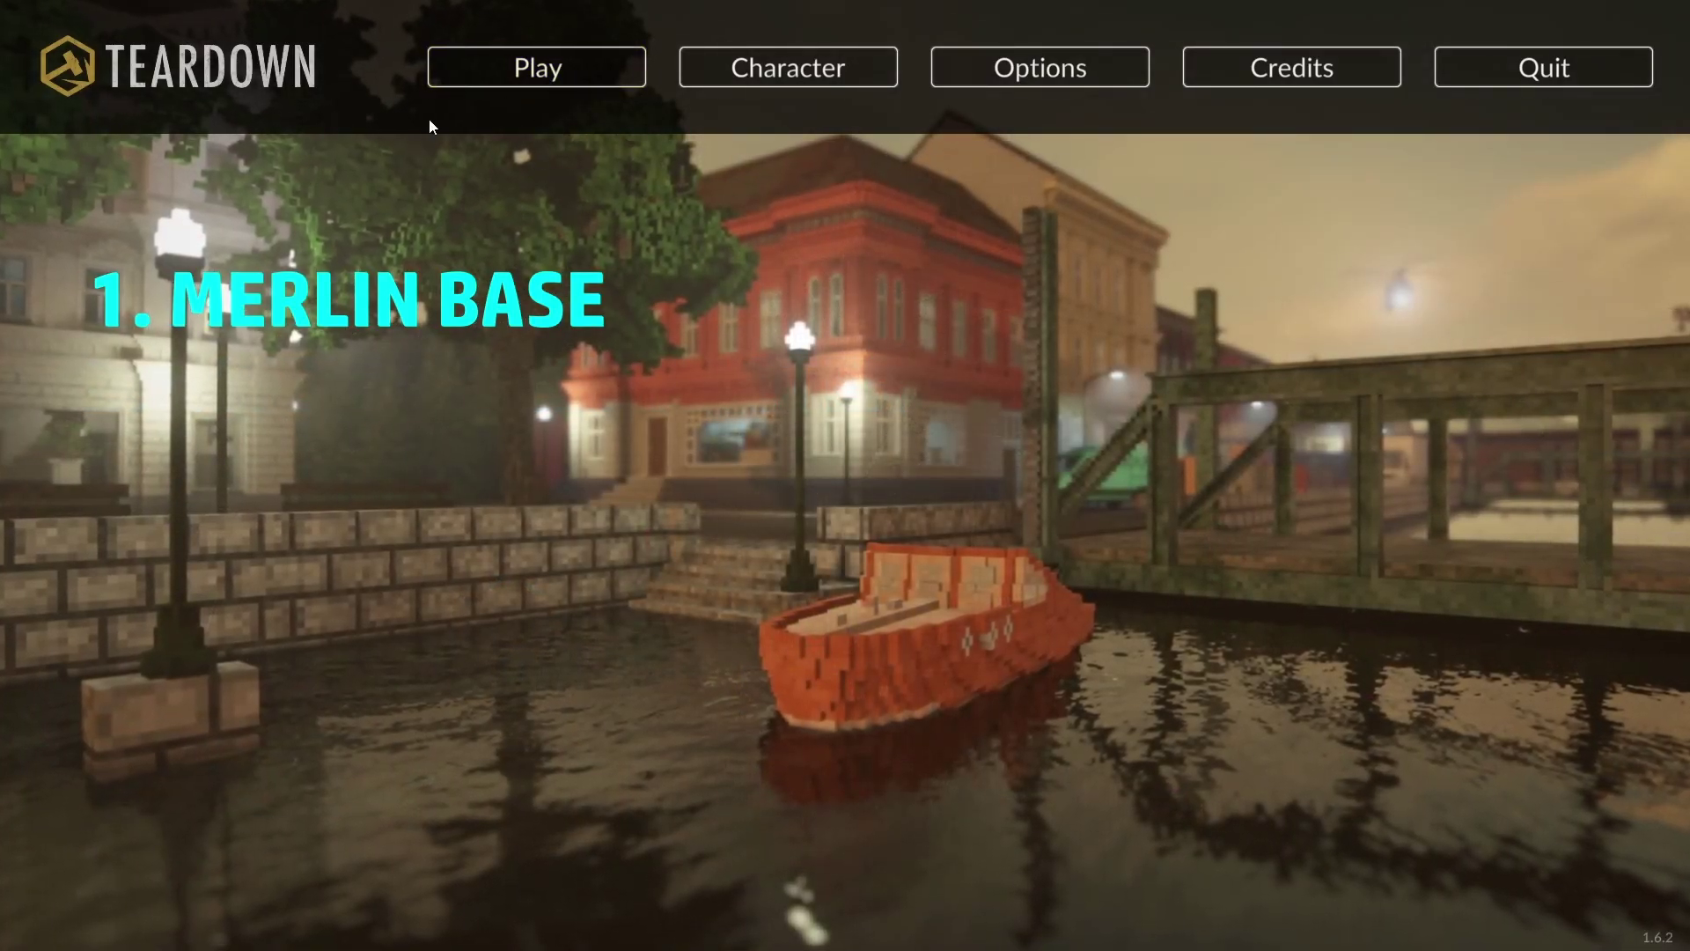
pyautogui.click(537, 67)
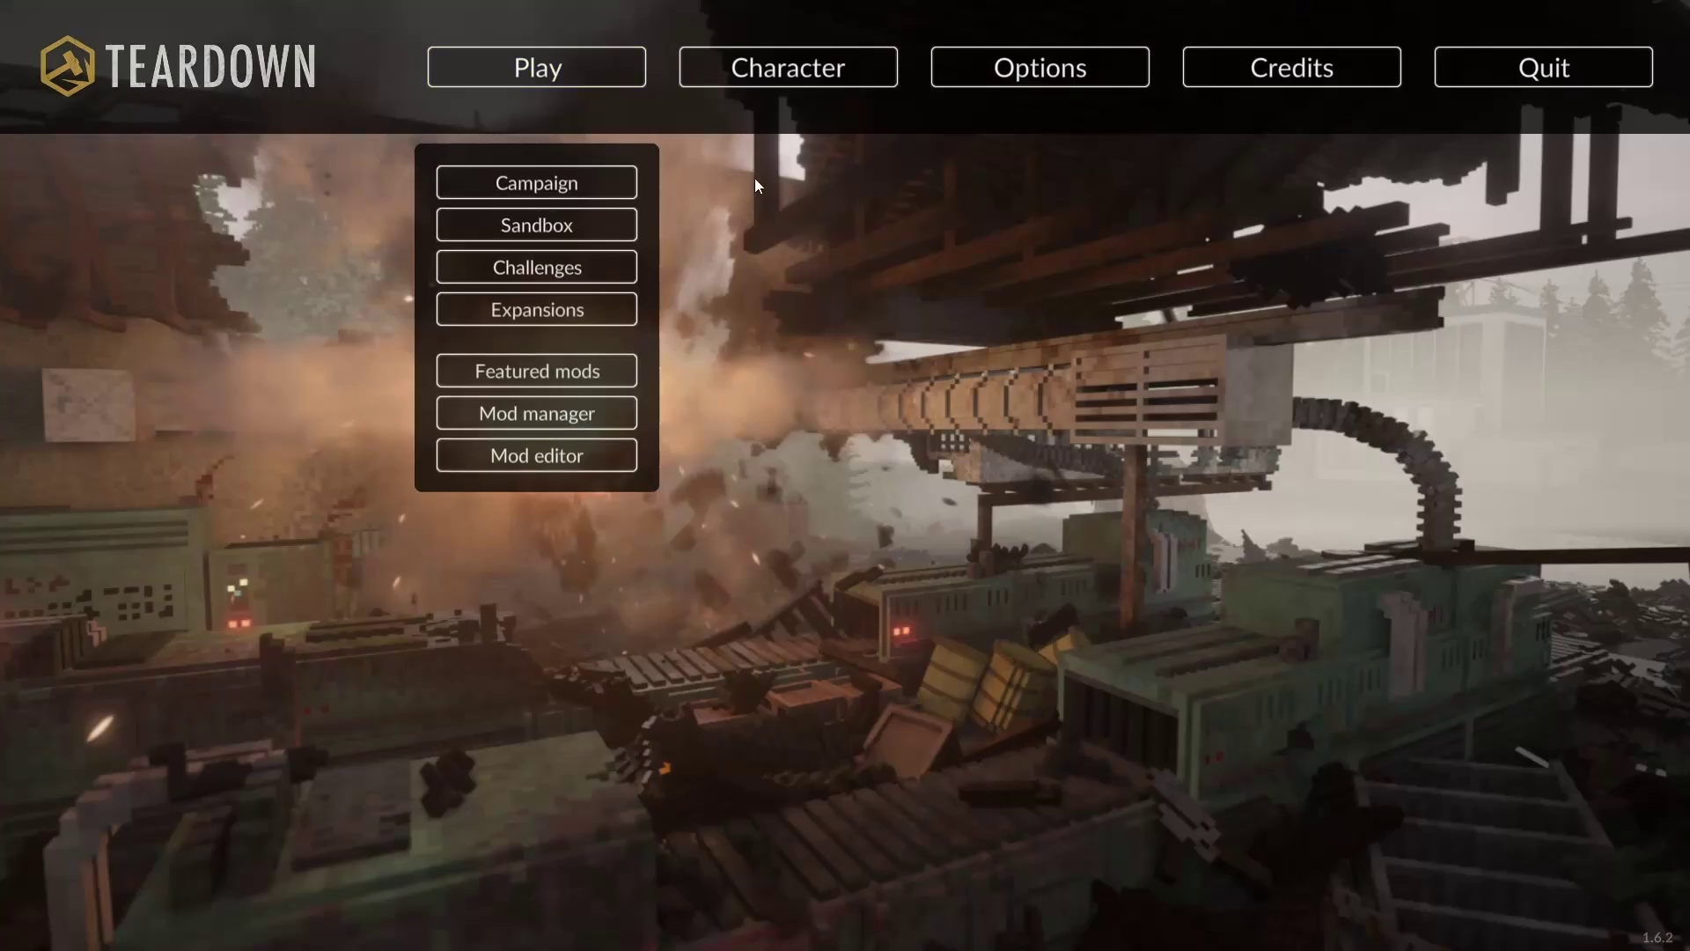
pyautogui.click(476, 412)
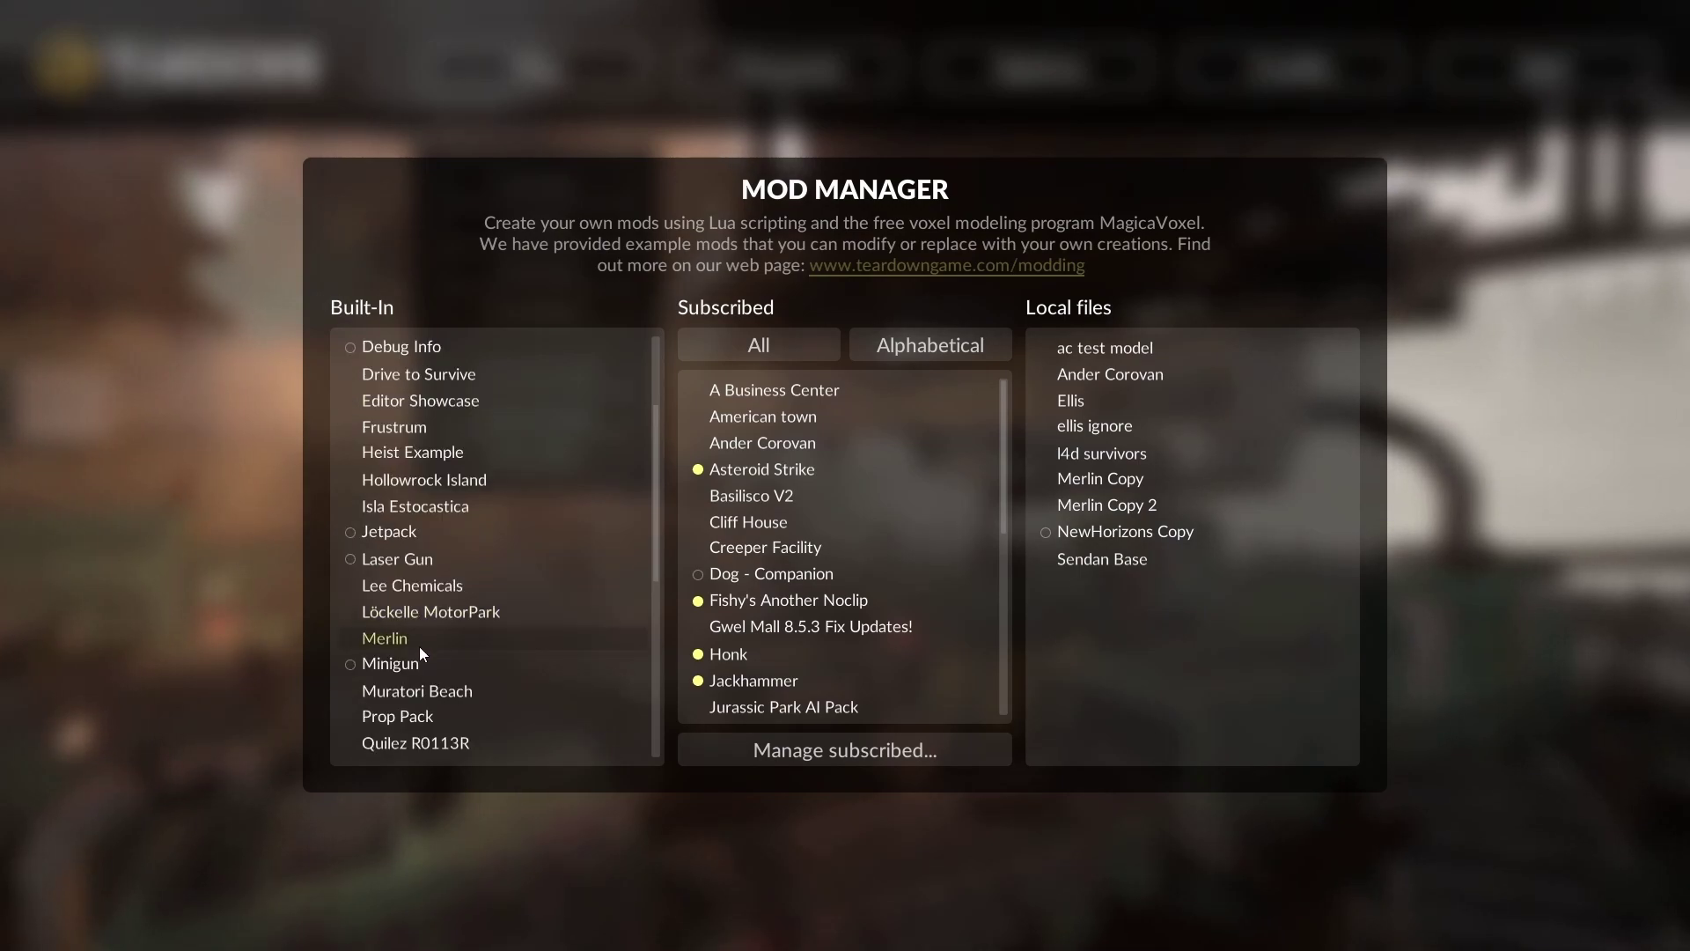
pyautogui.click(419, 642)
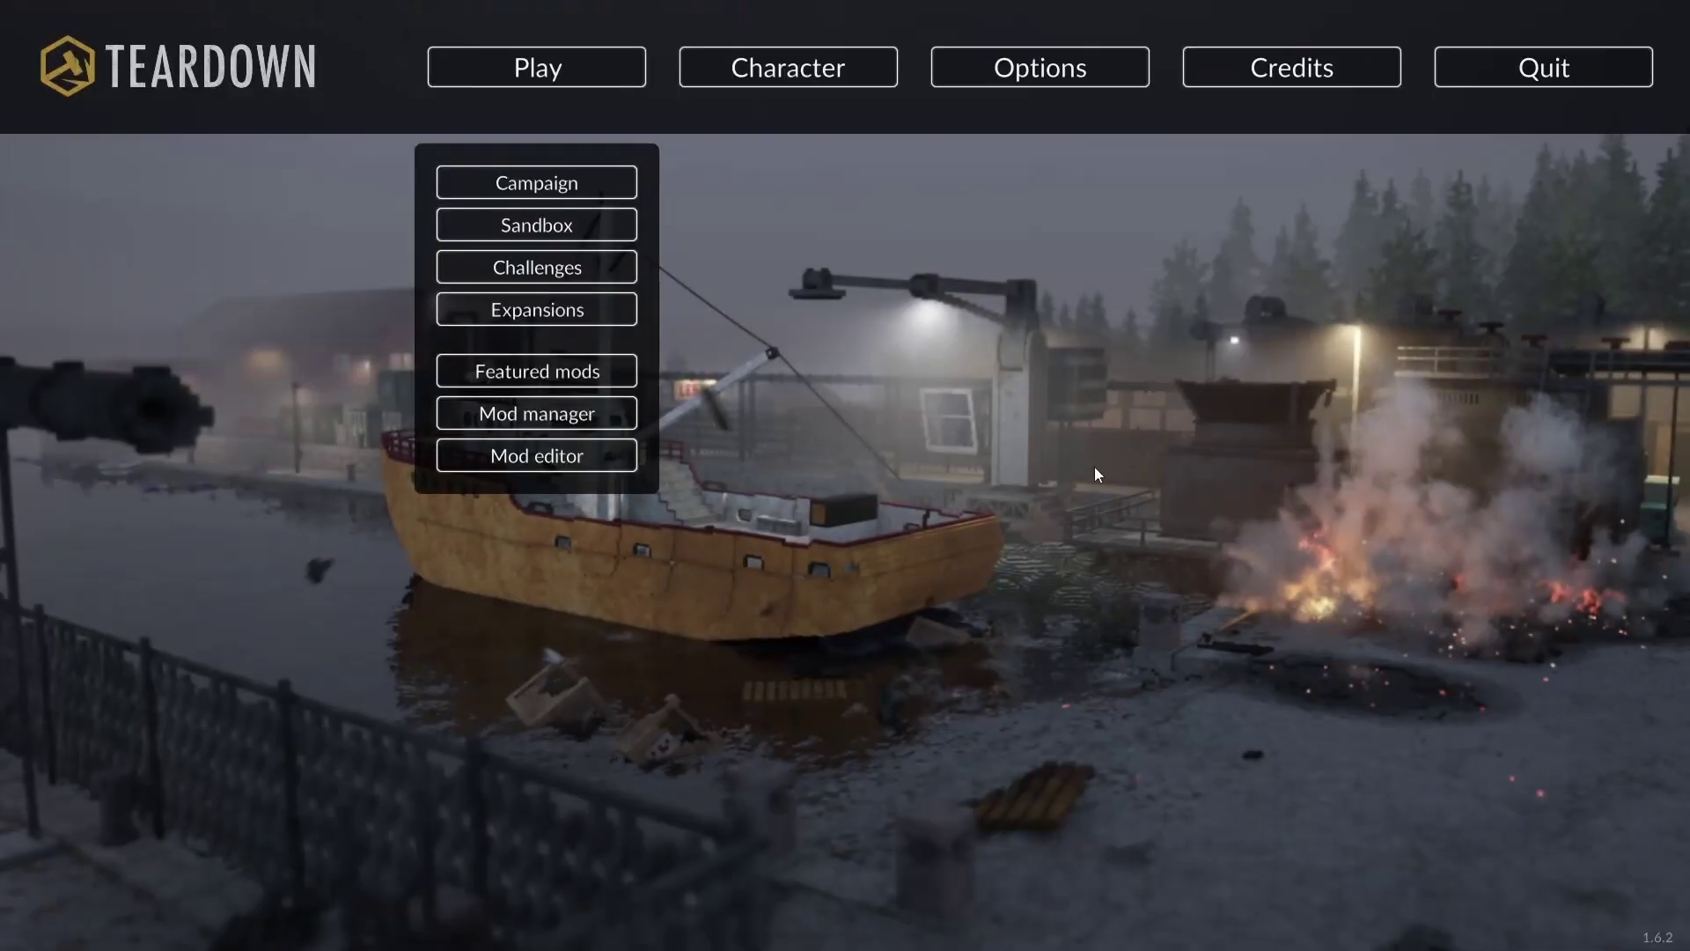
# Switch to File Explorer and open the Merlin Copy 3 folder inside Documents/Teardown/mods
pyautogui.hotkey('alt', 'Tab')
pyautogui.click(641, 537)
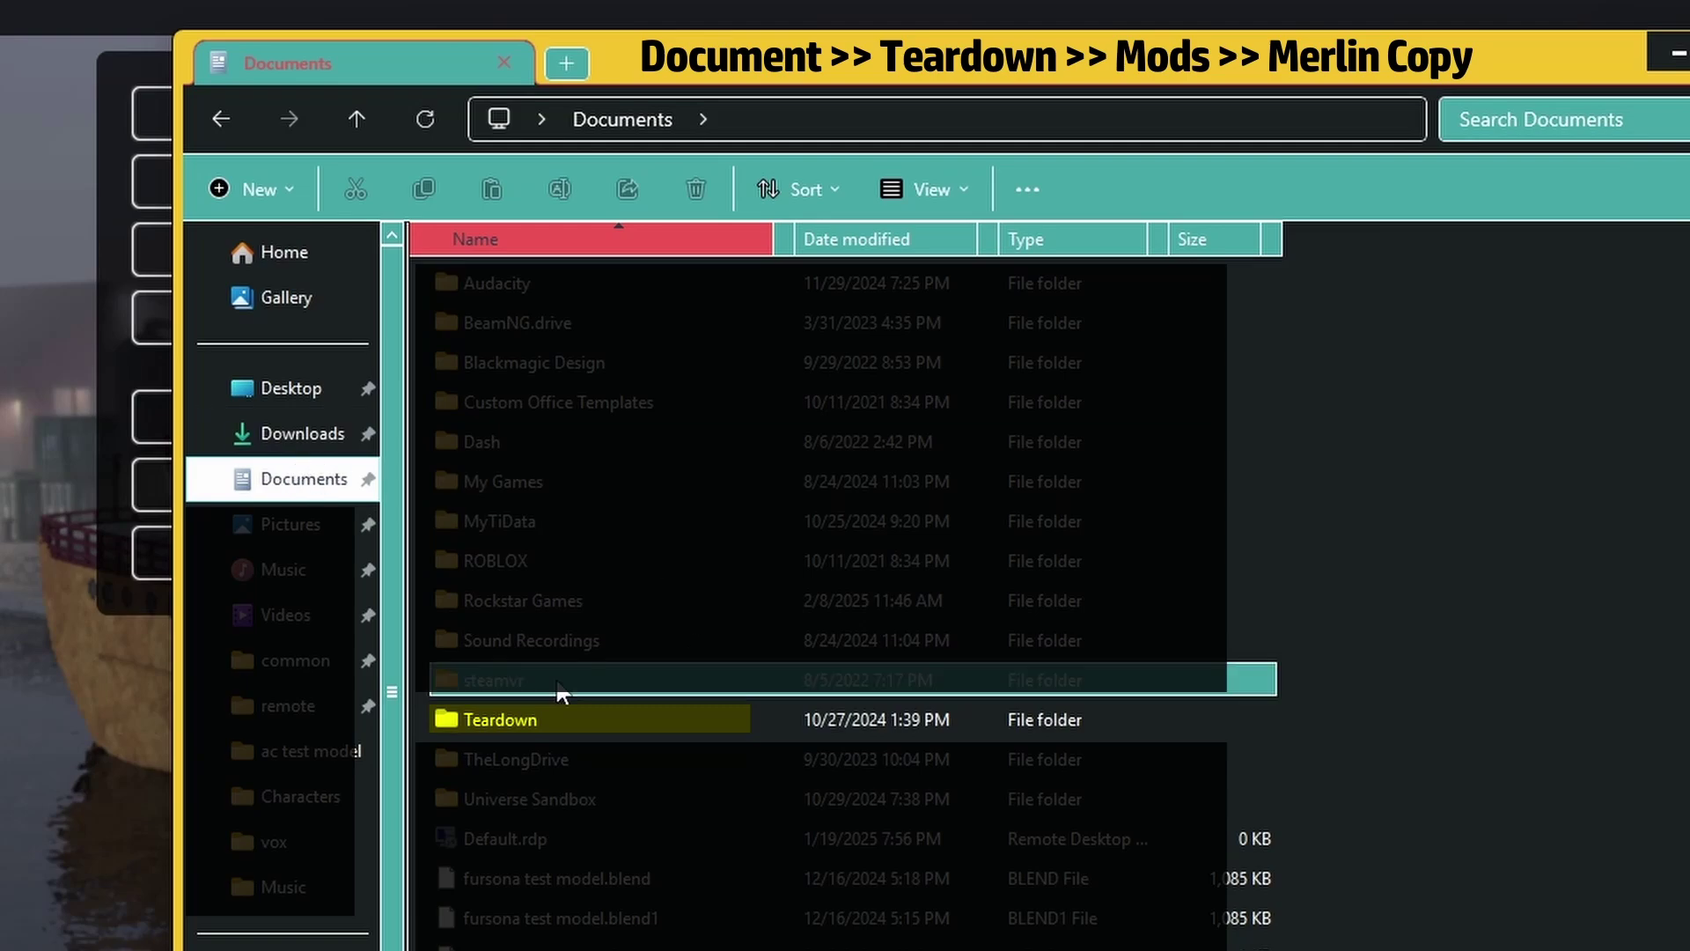
pyautogui.click(630, 606)
pyautogui.doubleClick(513, 722)
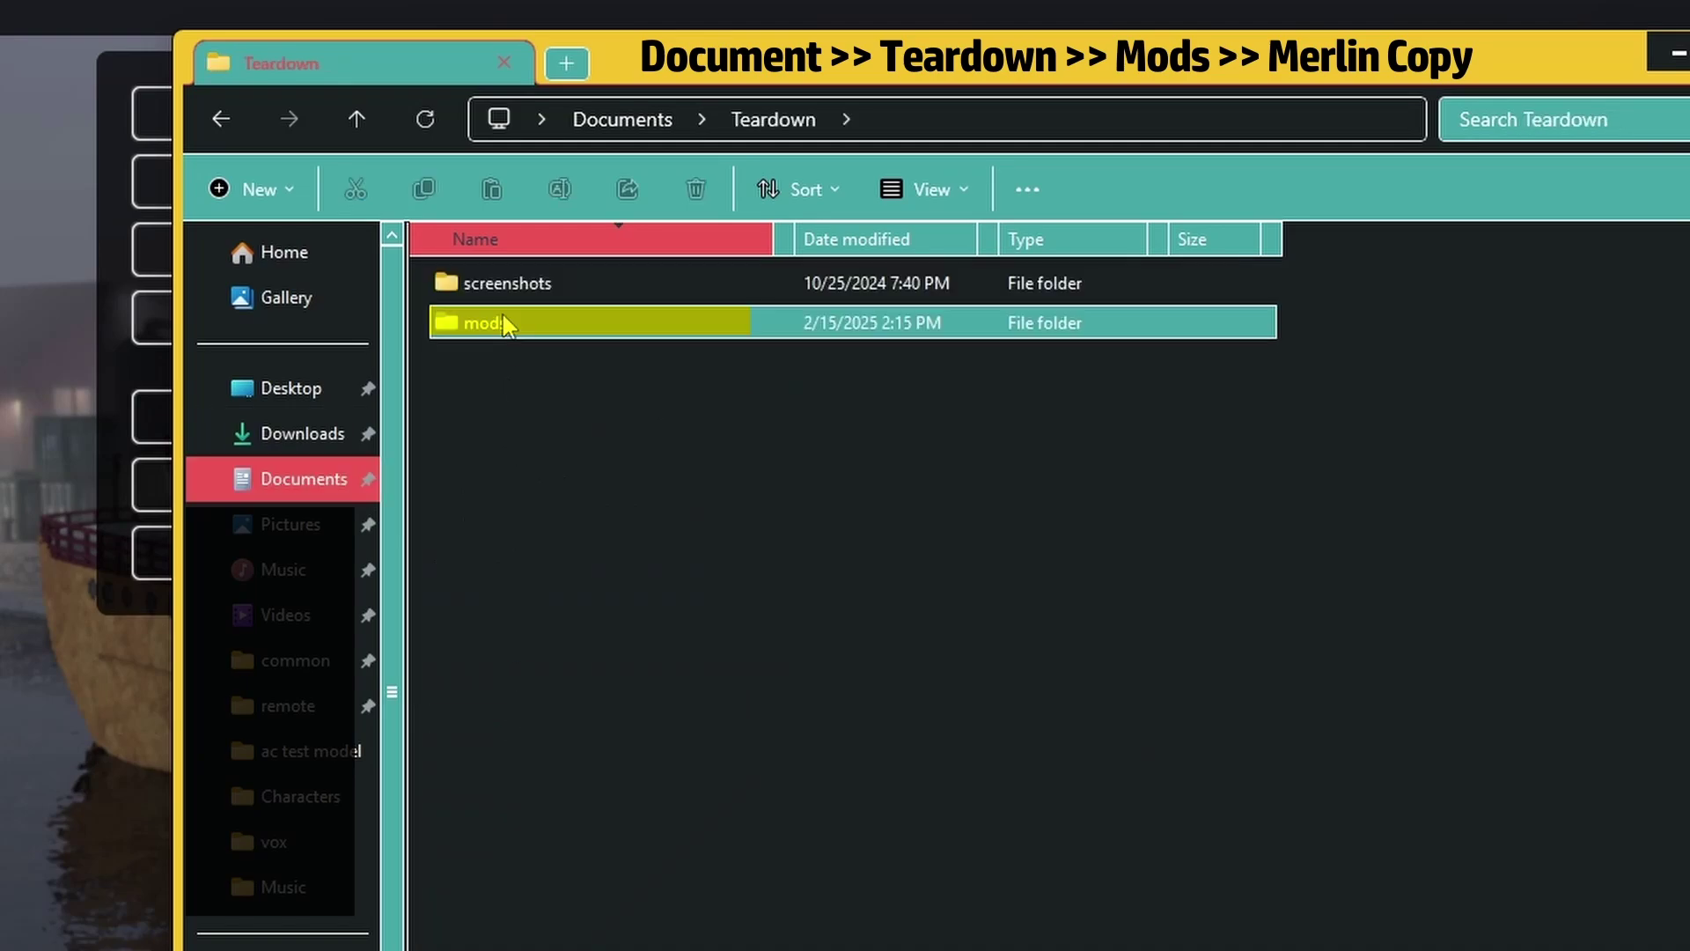
pyautogui.doubleClick(502, 324)
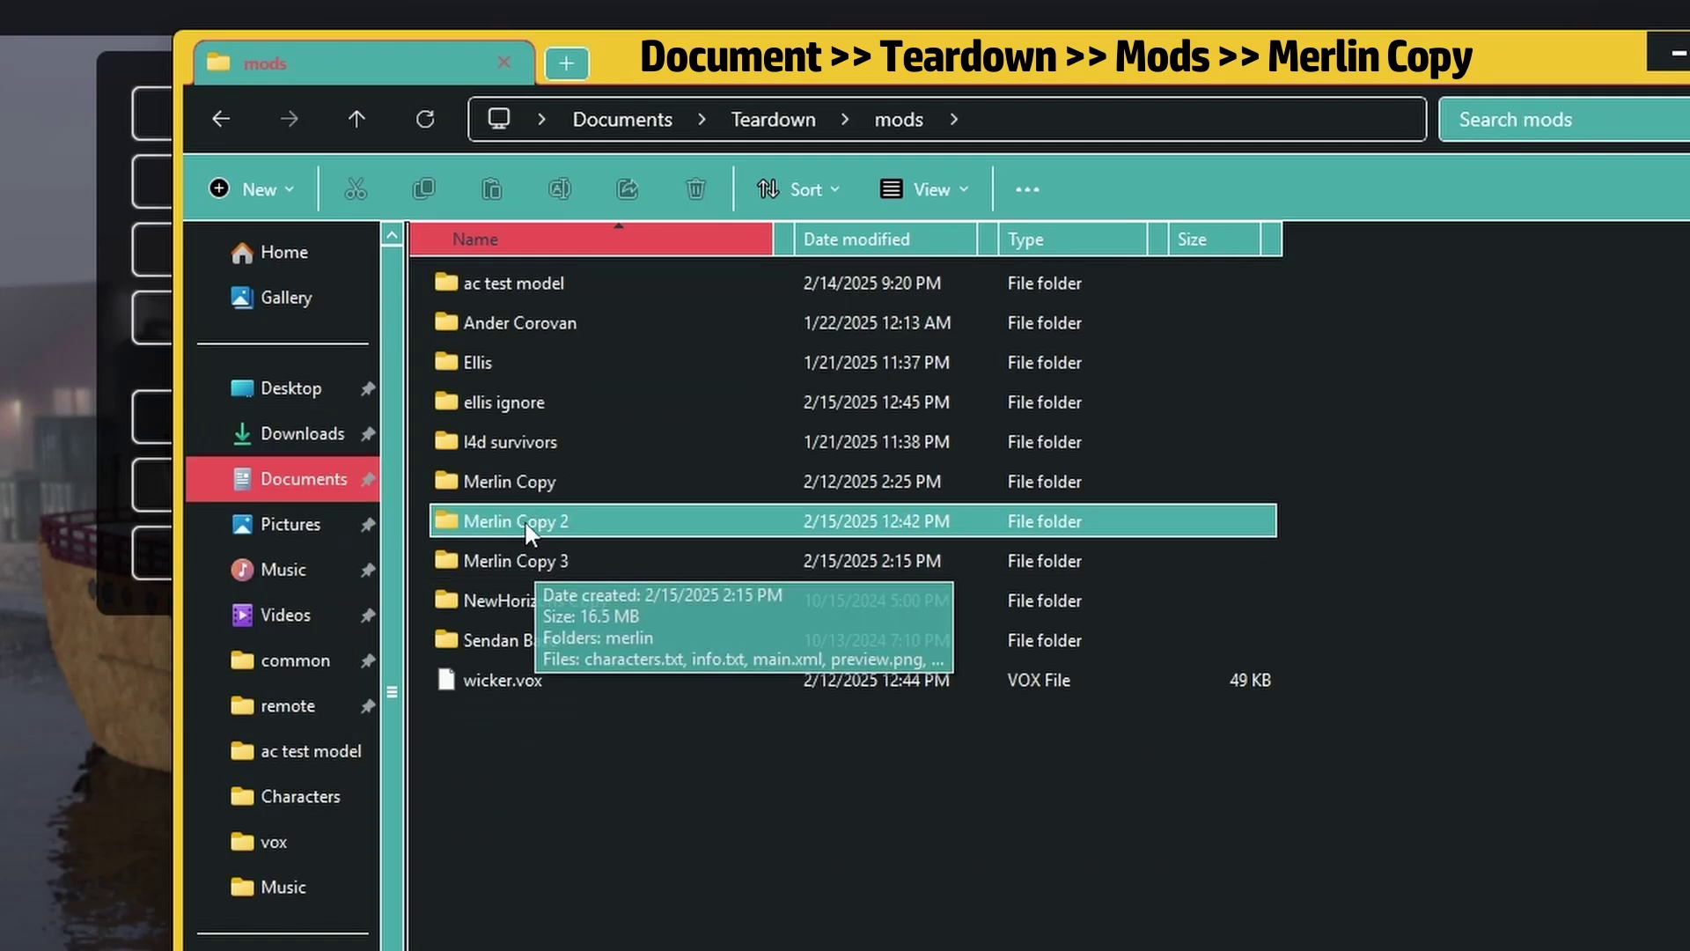
pyautogui.doubleClick(532, 563)
# Delete main.xml and spawn.txt from the Merlin Copy 3 root folder
pyautogui.click(508, 411)
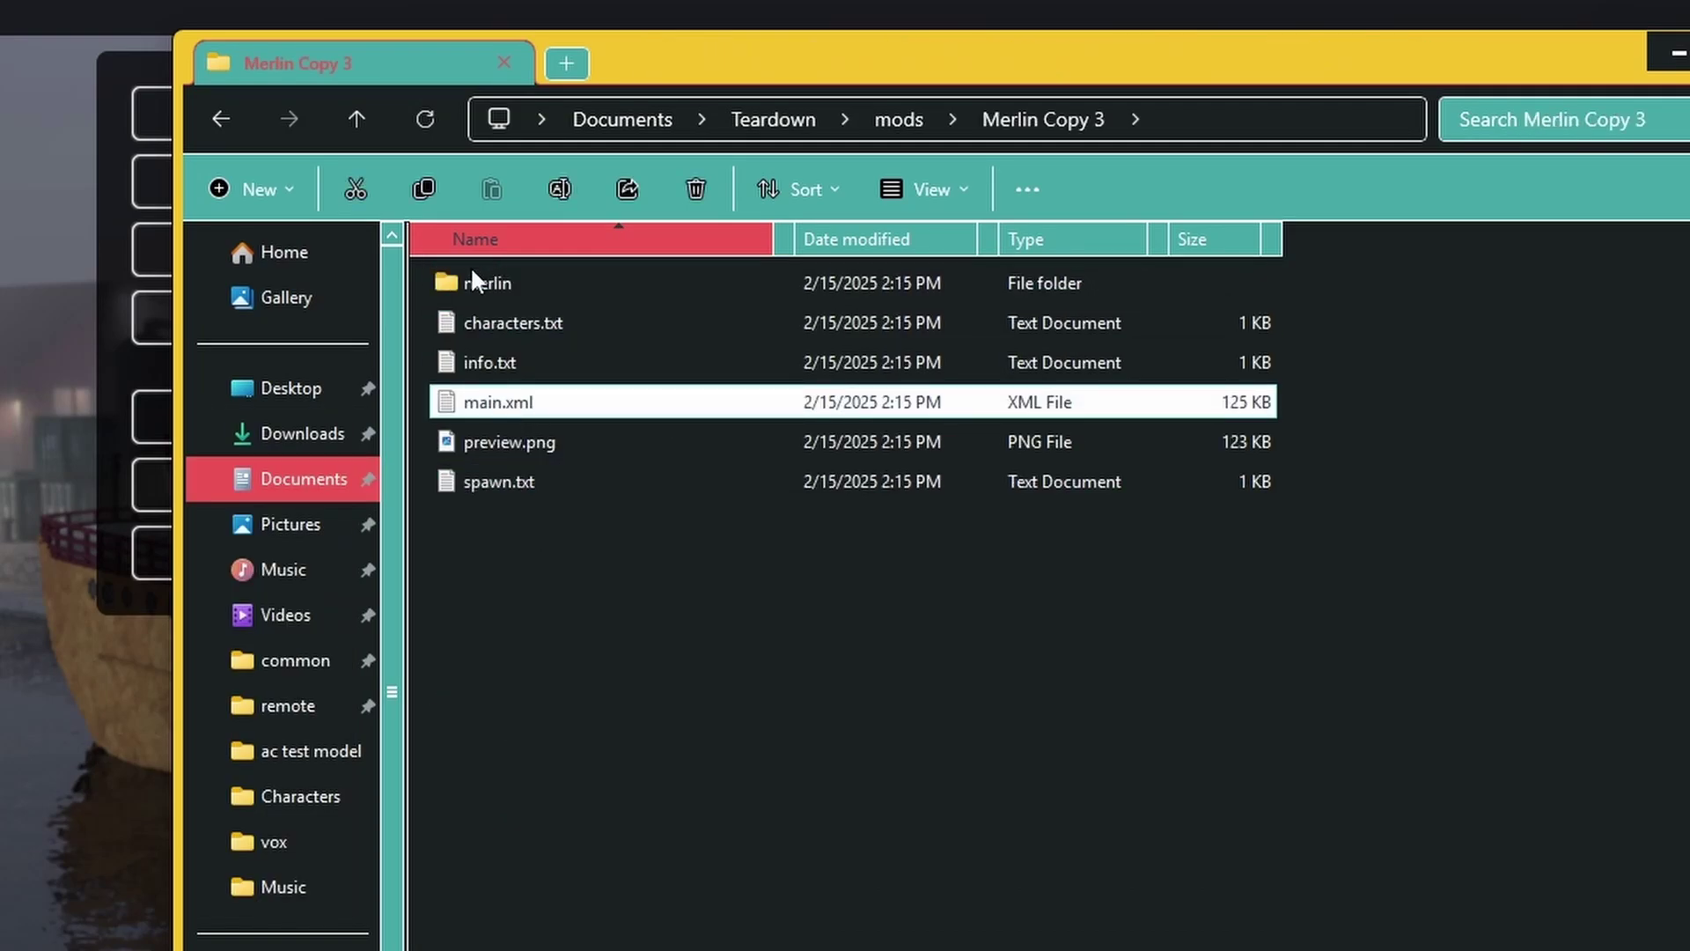
pyautogui.click(692, 187)
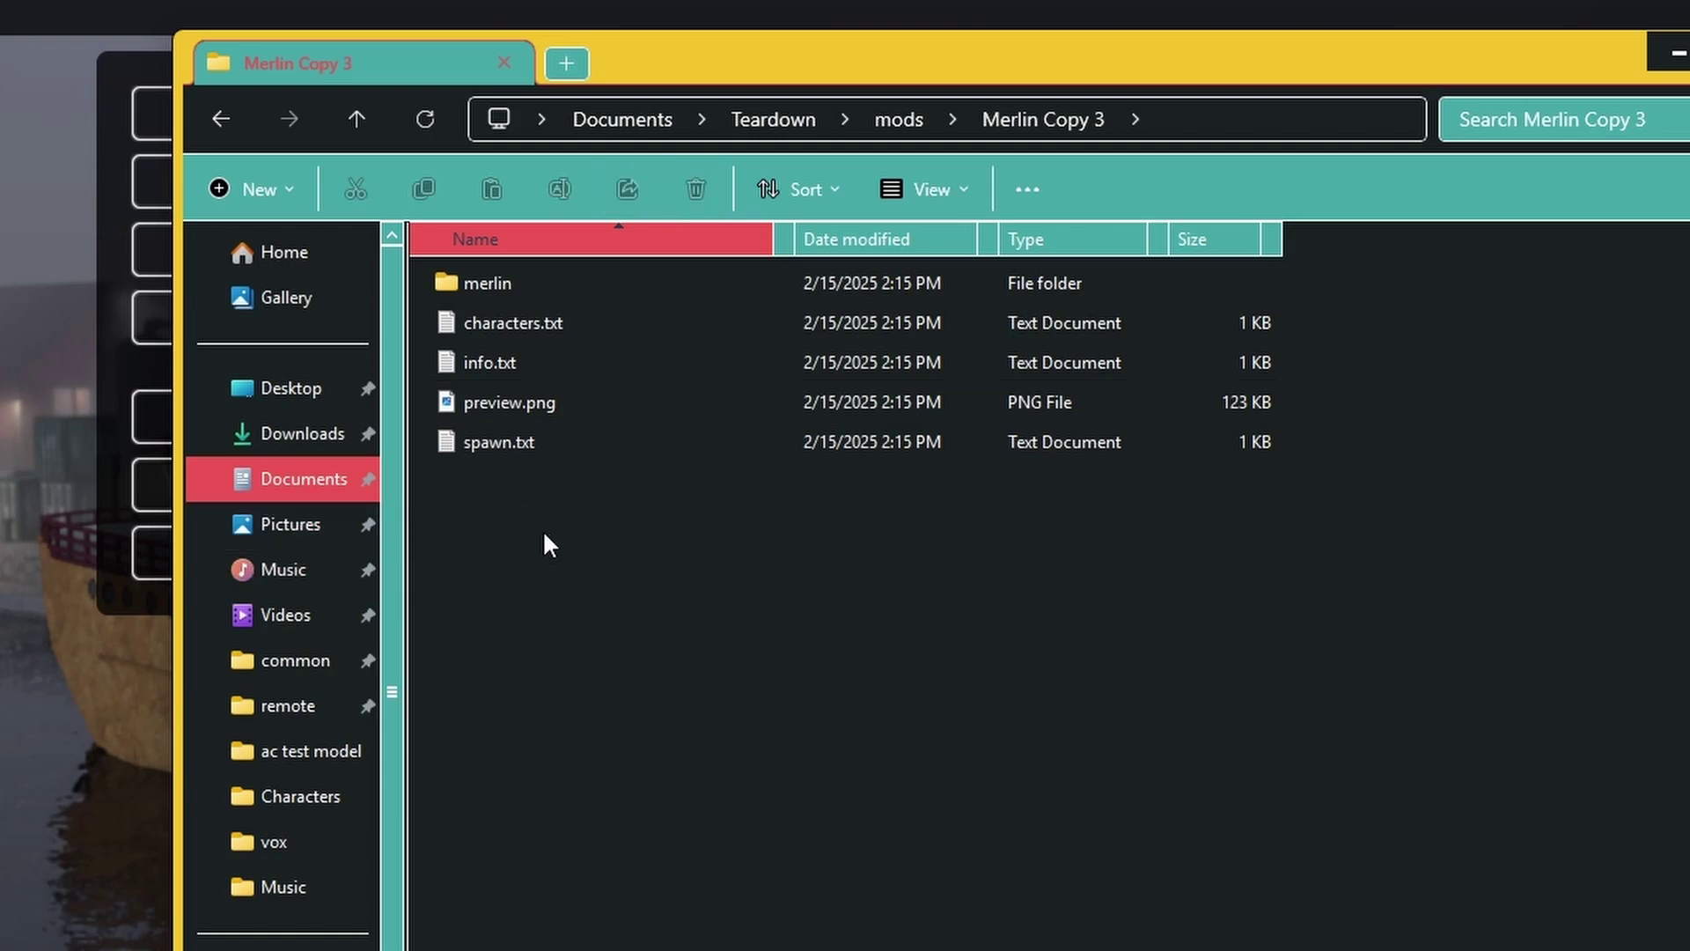
pyautogui.click(521, 447)
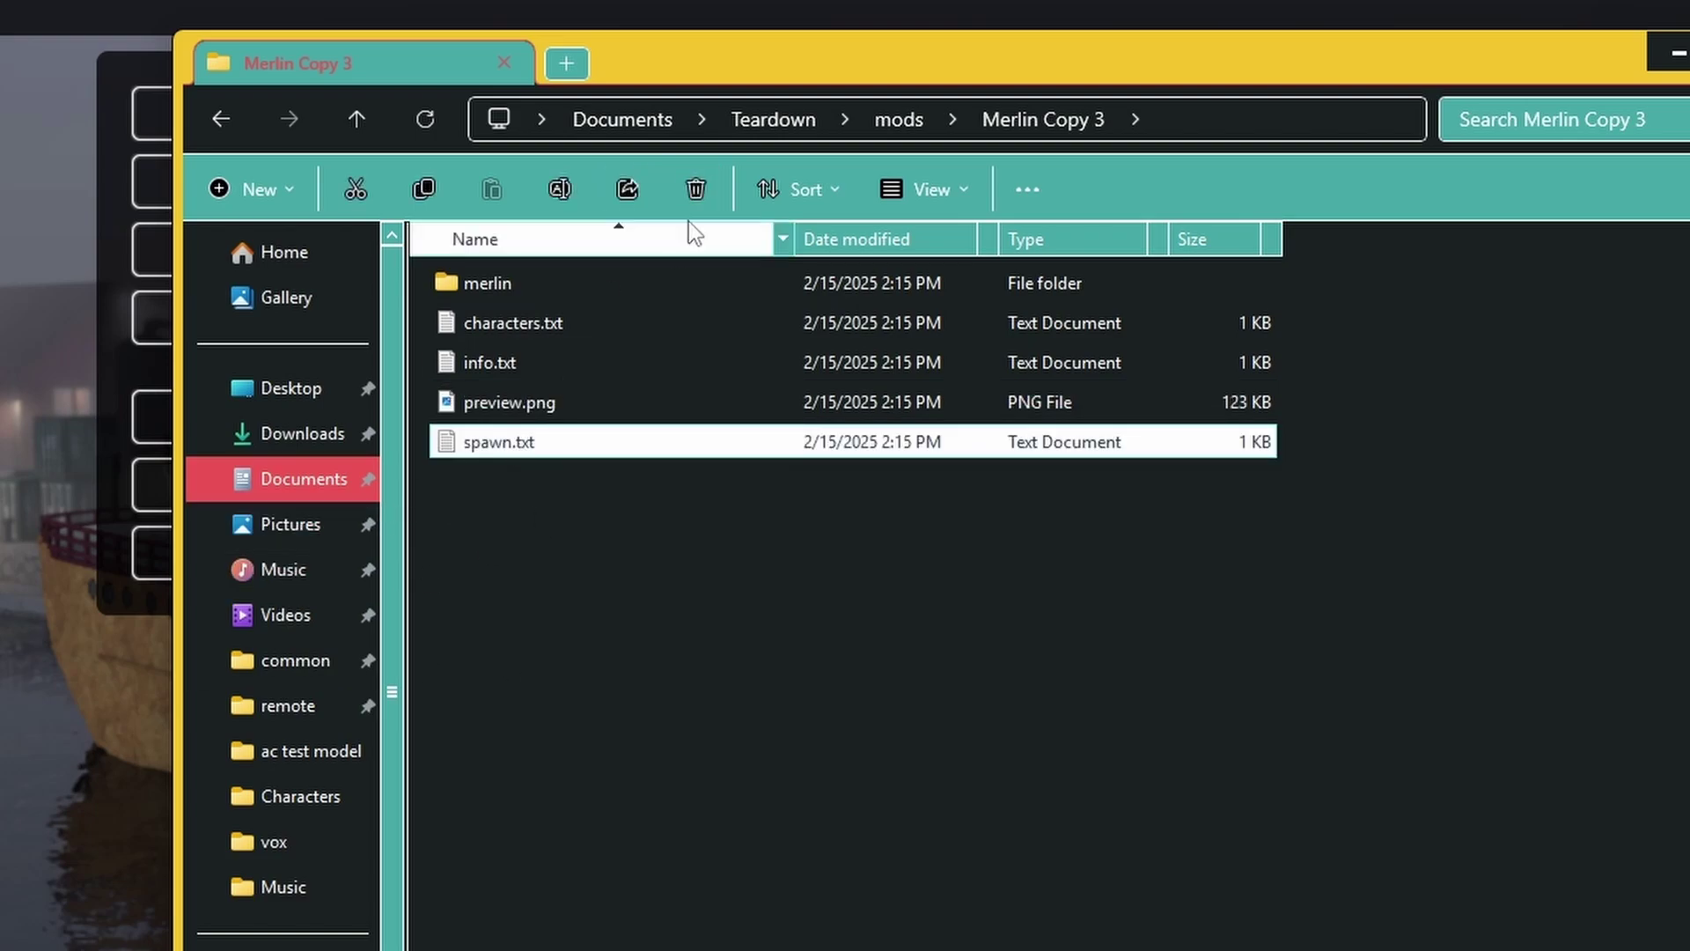
pyautogui.click(704, 176)
# Delete every subfolder of Merlin Copy 3/merlin except the inner merlin folder
pyautogui.doubleClick(476, 283)
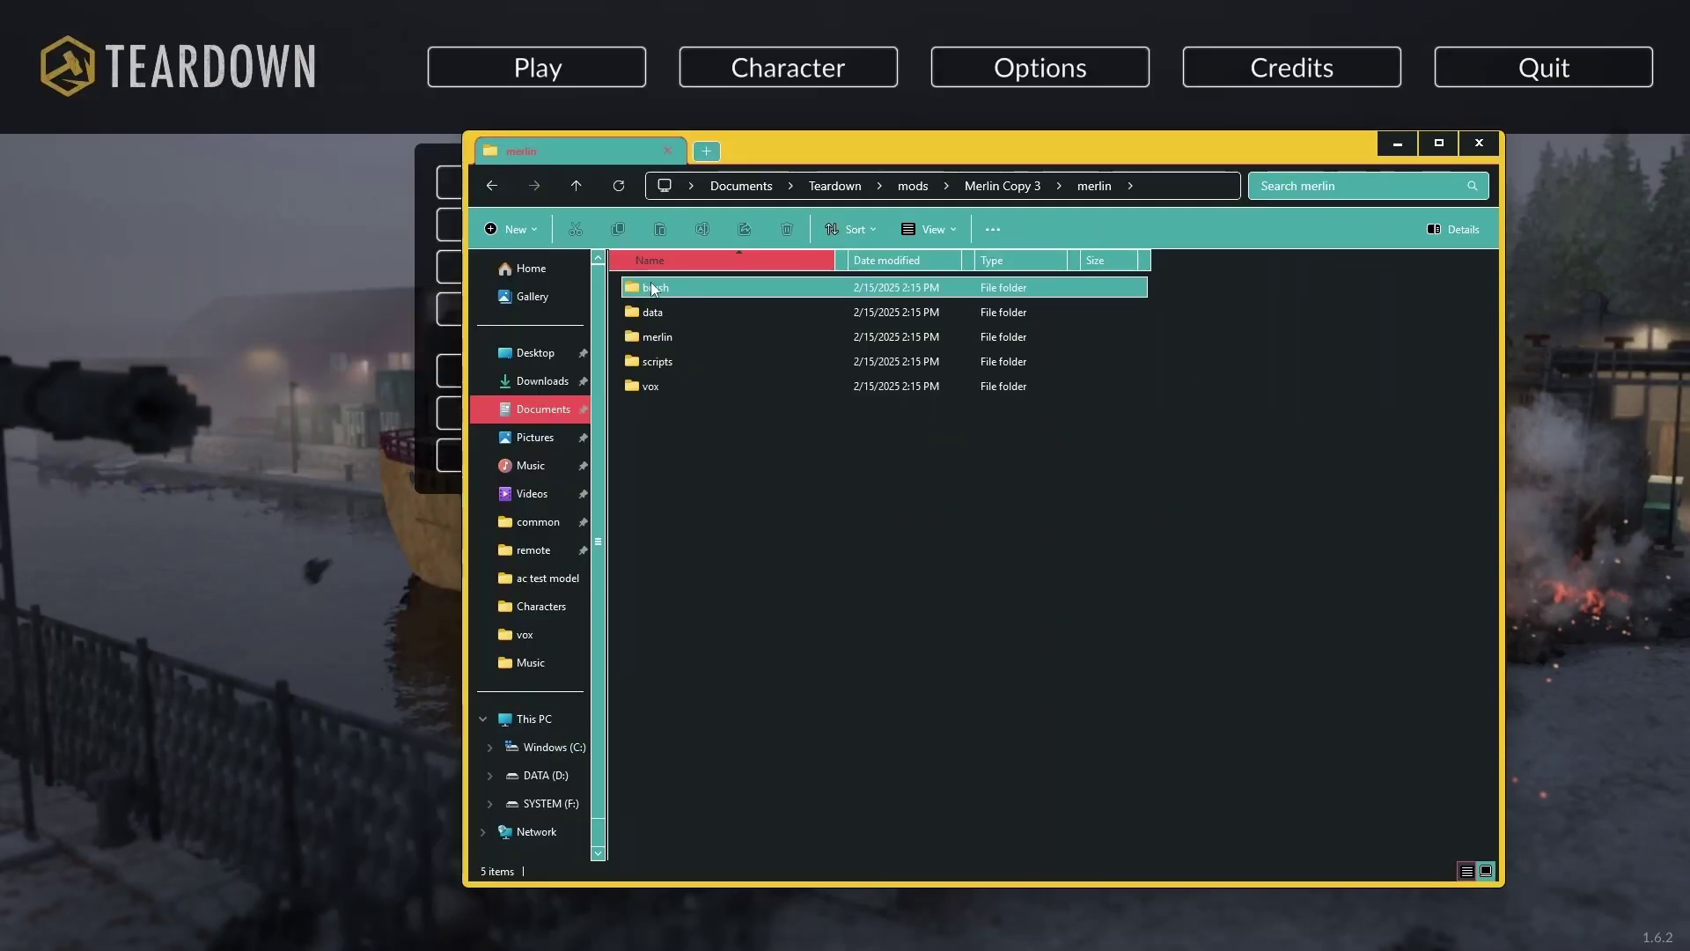
pyautogui.click(650, 282)
pyautogui.keyDown('ctrl'); pyautogui.click(663, 310); pyautogui.keyUp('ctrl')
pyautogui.click(783, 229)
pyautogui.moveTo(716, 381); pyautogui.dragTo(669, 310)
pyautogui.click(787, 229)
# Examine the inner merlin folder's files and view the mod root folder's preview.png image
pyautogui.doubleClick(683, 287)
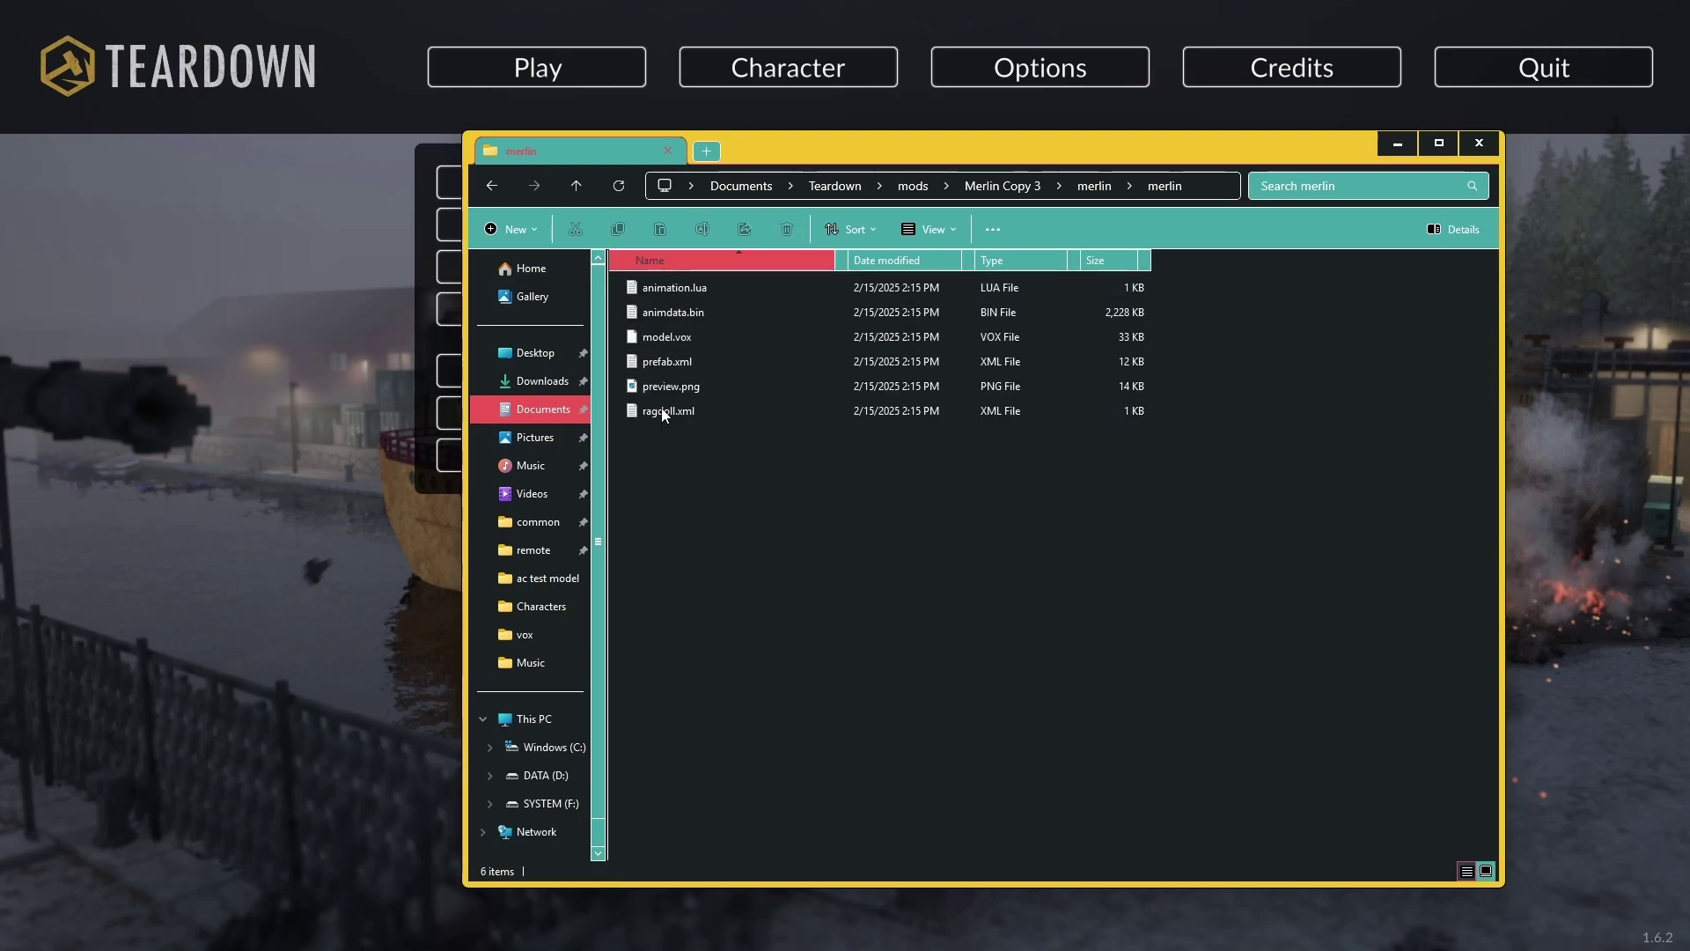
pyautogui.hotkey('alt', 'Up')
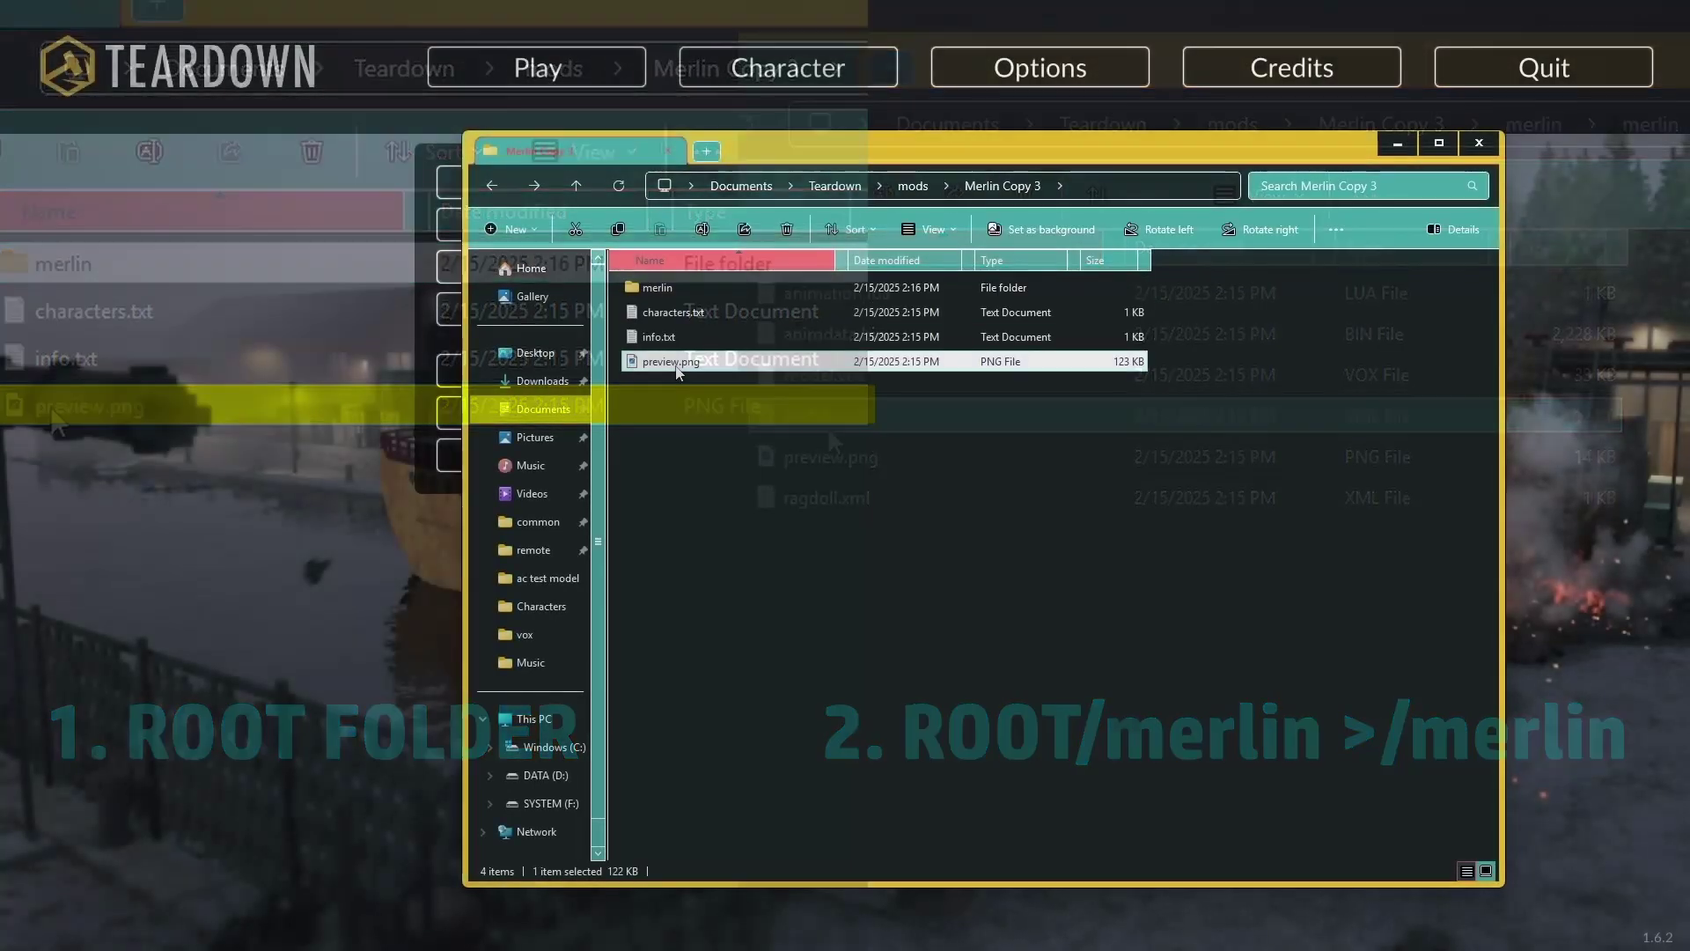
pyautogui.doubleClick(51, 406)
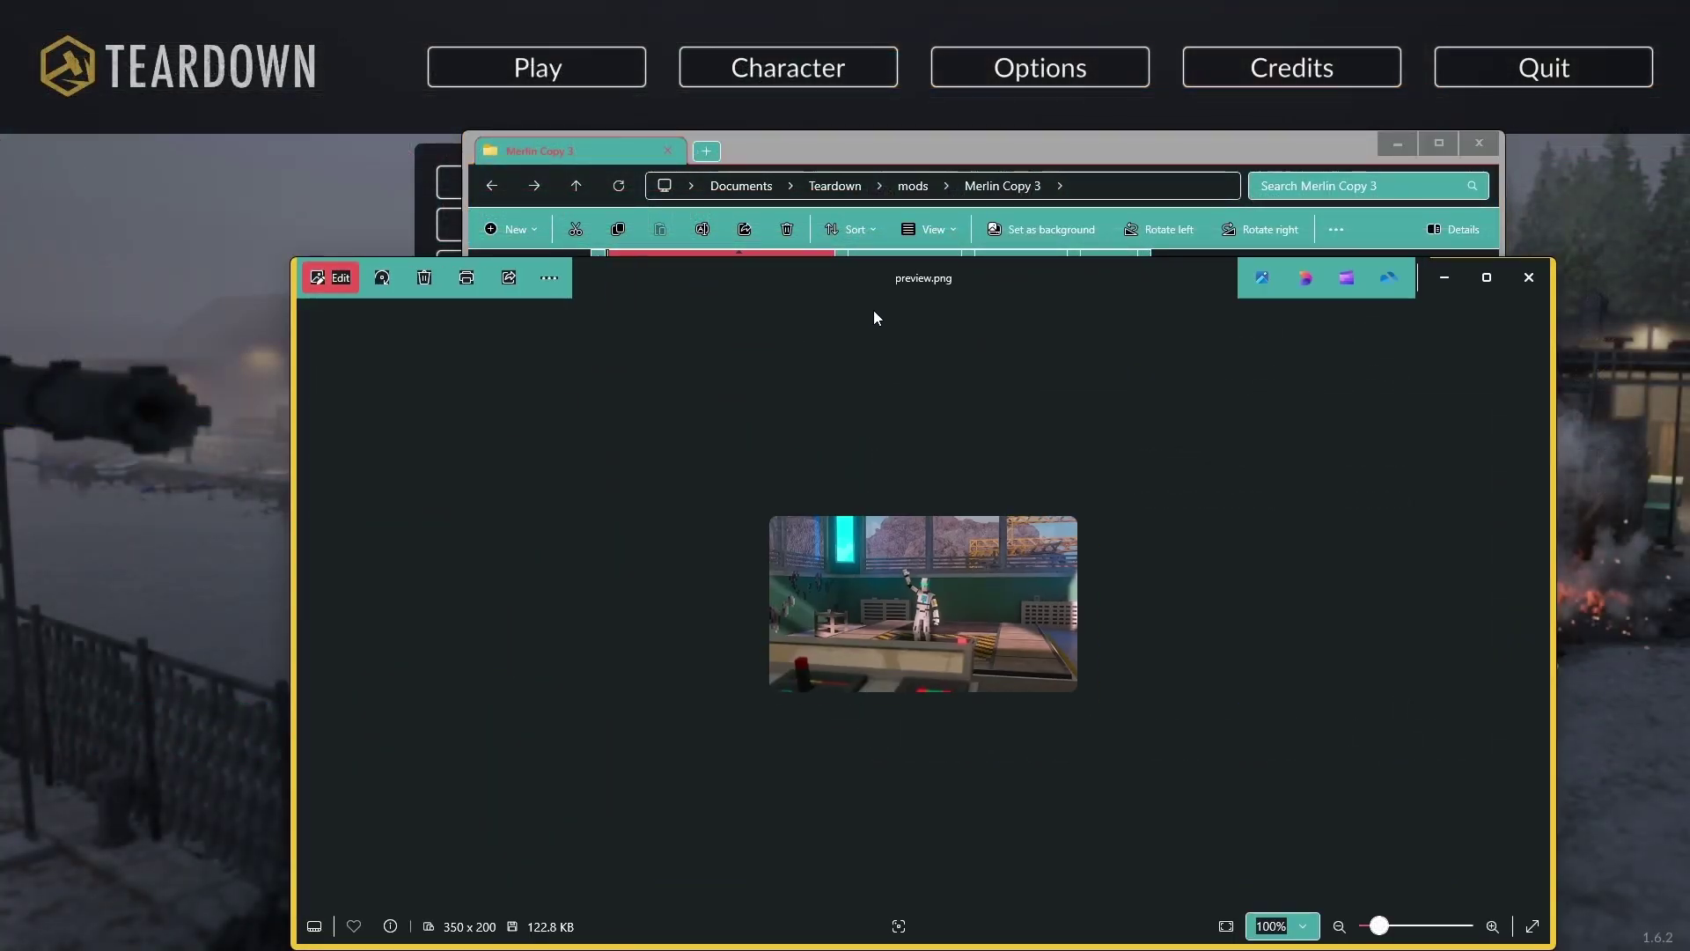
pyautogui.click(1528, 277)
# Locate the model.vox and prefab.xml files in the inner merlin folder
pyautogui.click(651, 349)
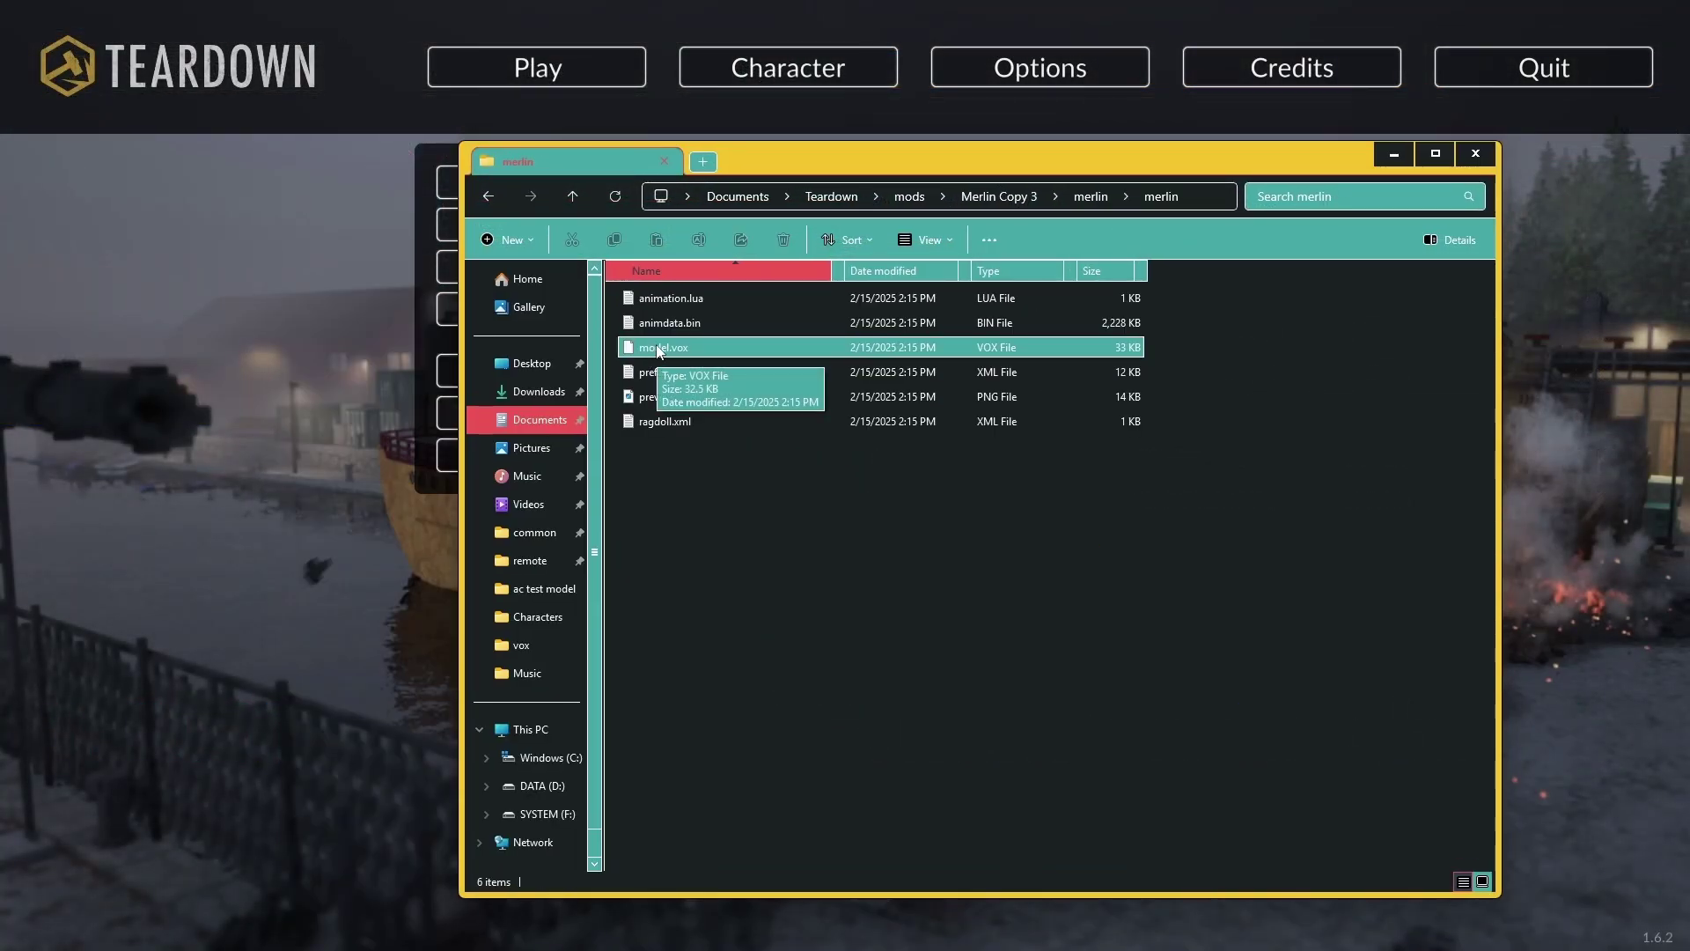
pyautogui.click(669, 373)
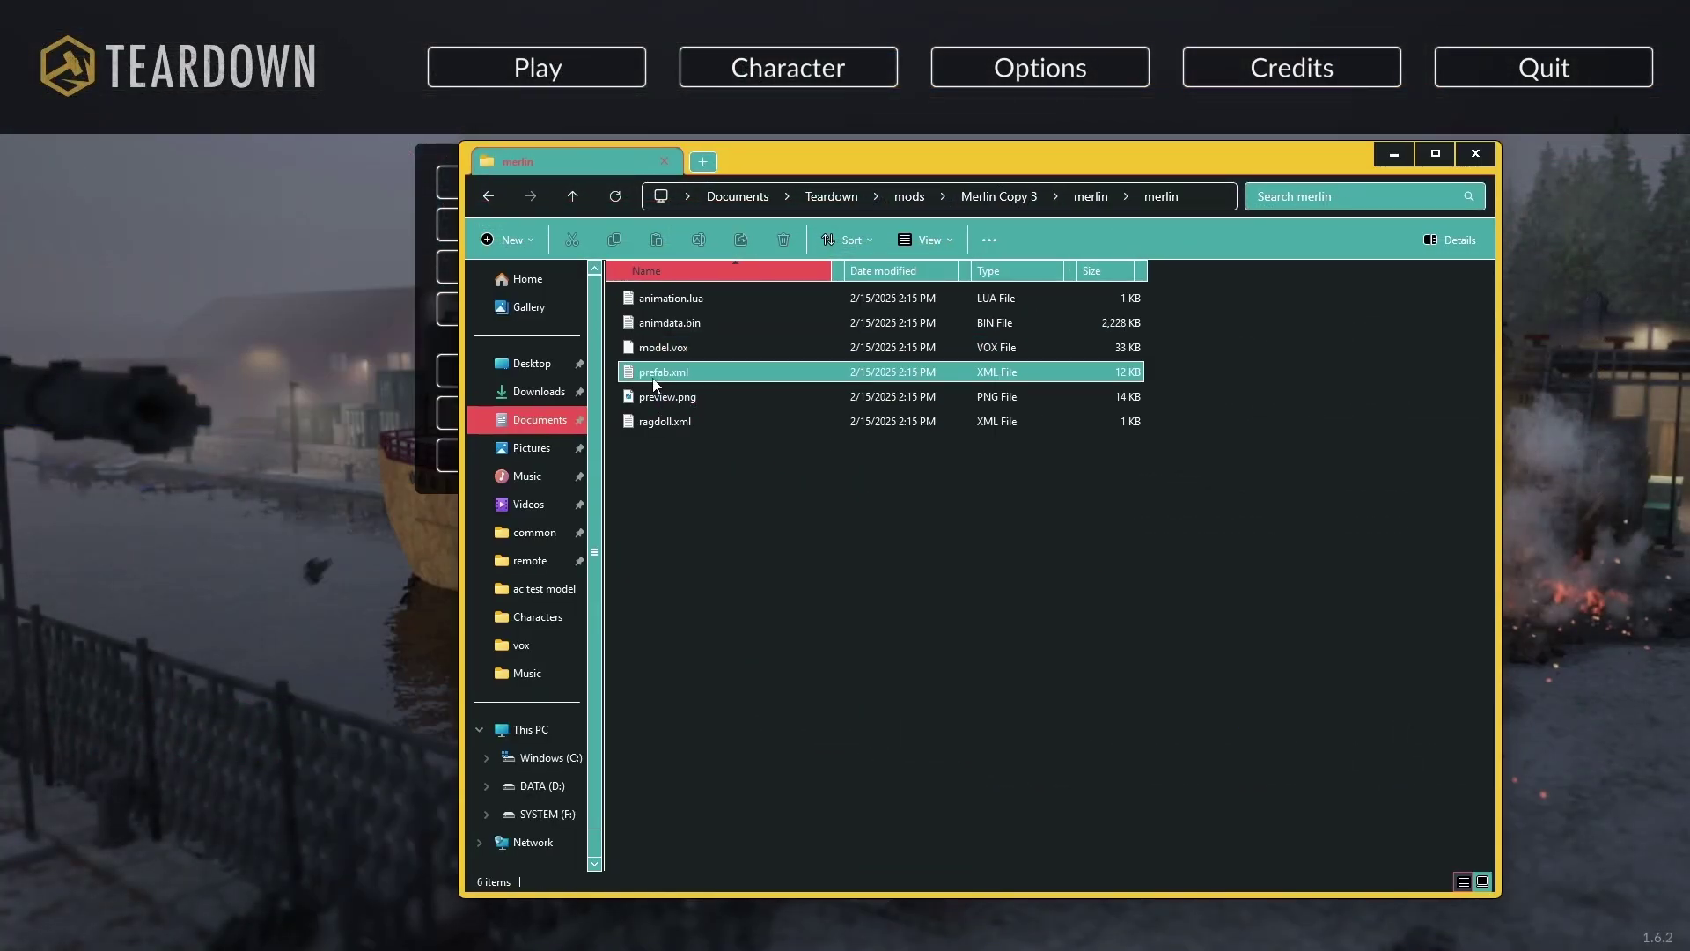
pyautogui.moveTo(778, 163); pyautogui.dragTo(992, 141)
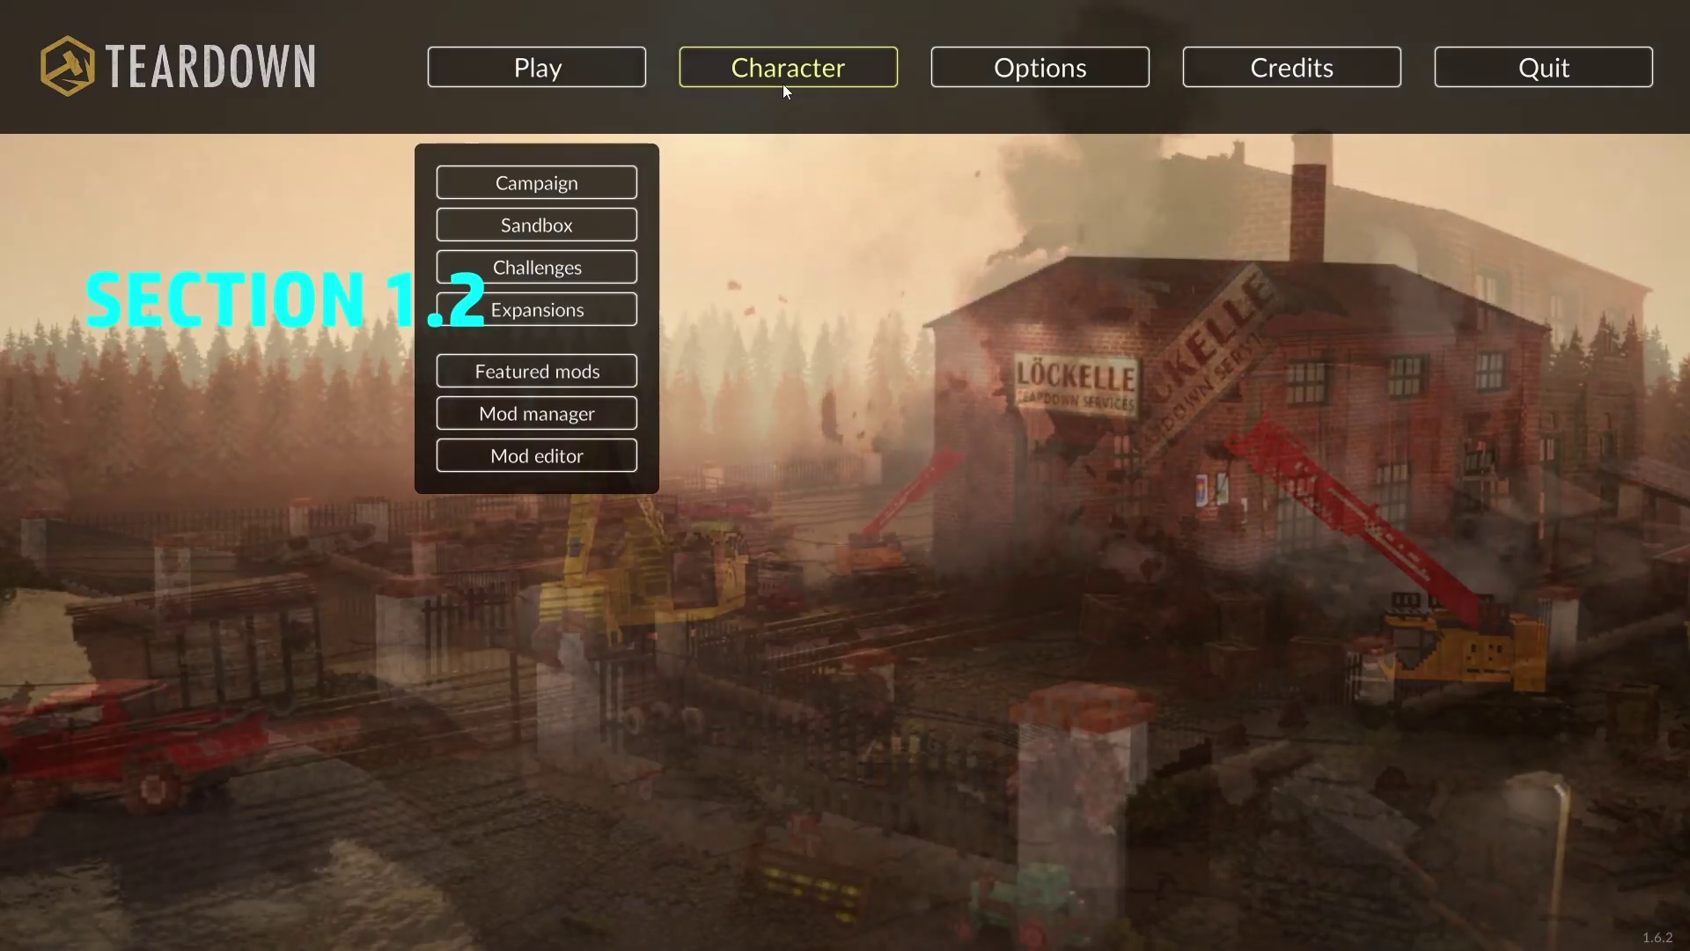
# Open Teardown's character selection and look at the internal characters
pyautogui.click(783, 83)
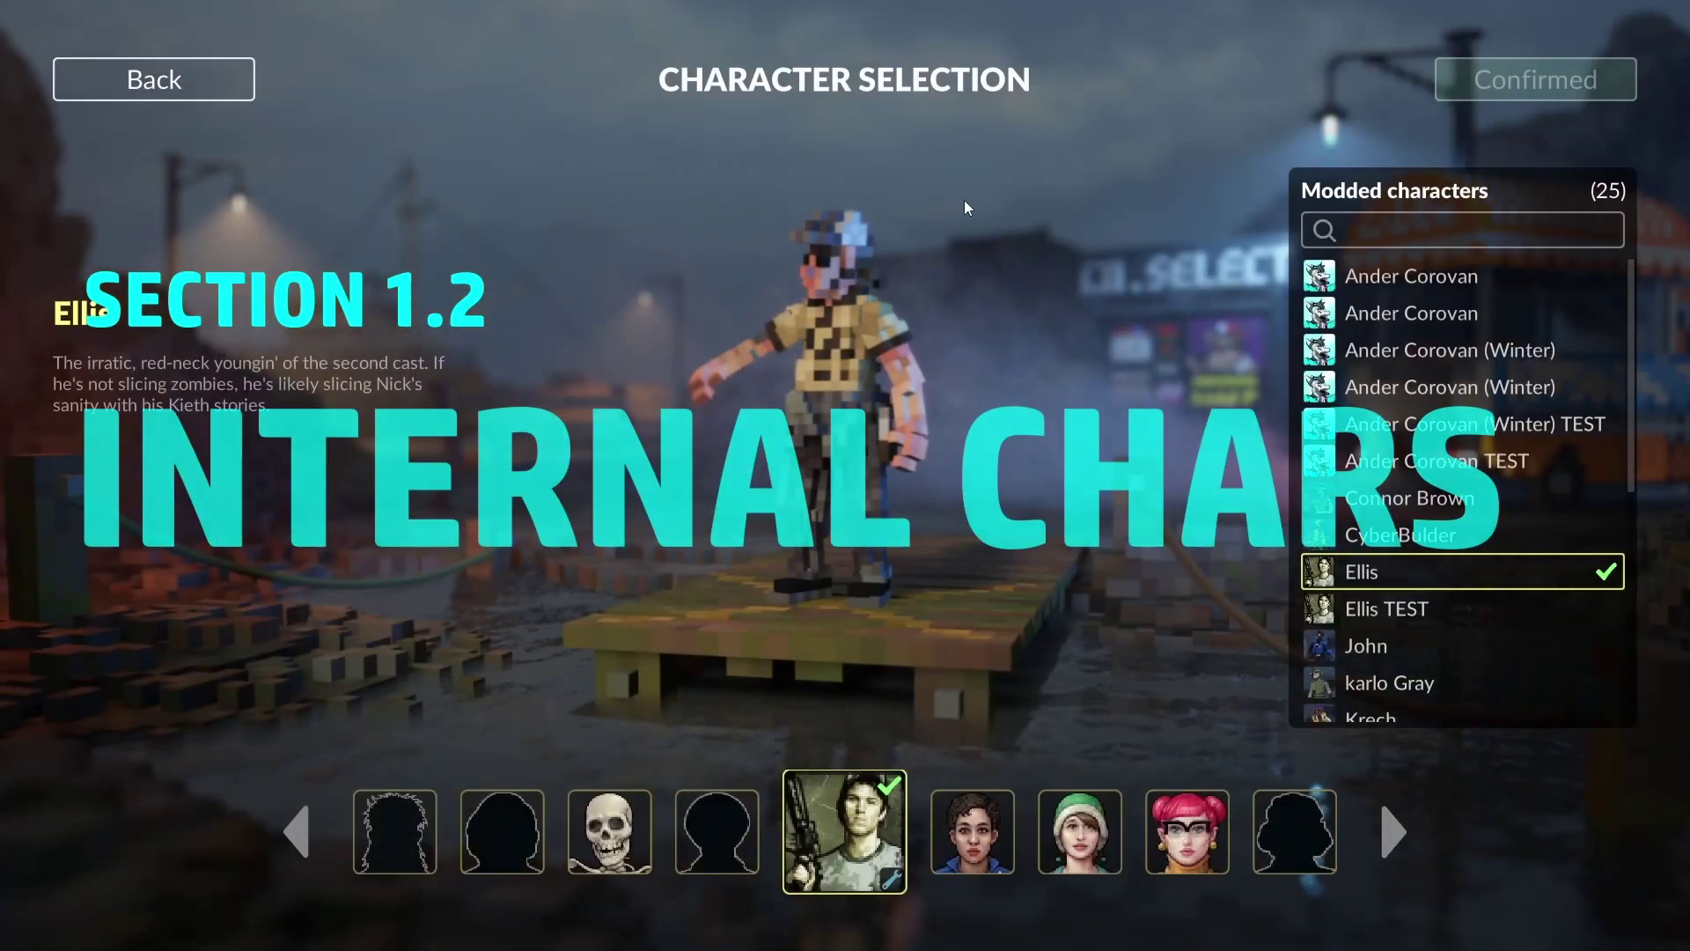
pyautogui.click(974, 847)
pyautogui.click(809, 843)
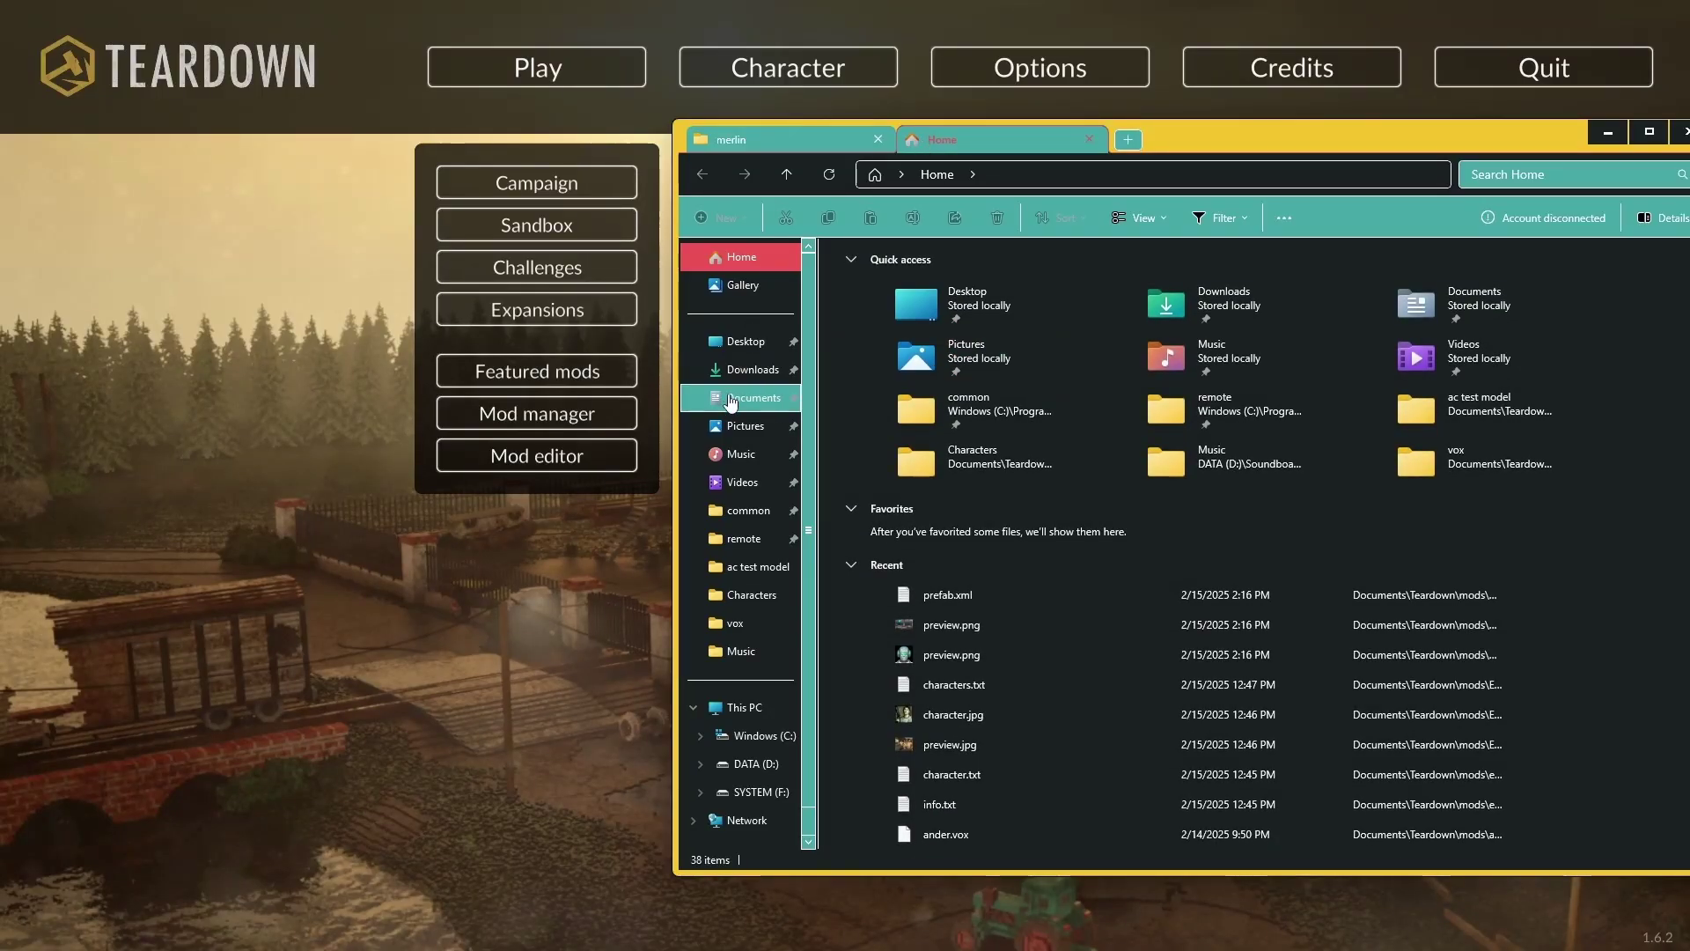
# Create a folder named "Ignore this cool thanks" in Documents/Teardown/mods in File Explorer and open it
pyautogui.click(730, 398)
pyautogui.doubleClick(875, 546)
pyautogui.doubleClick(871, 300)
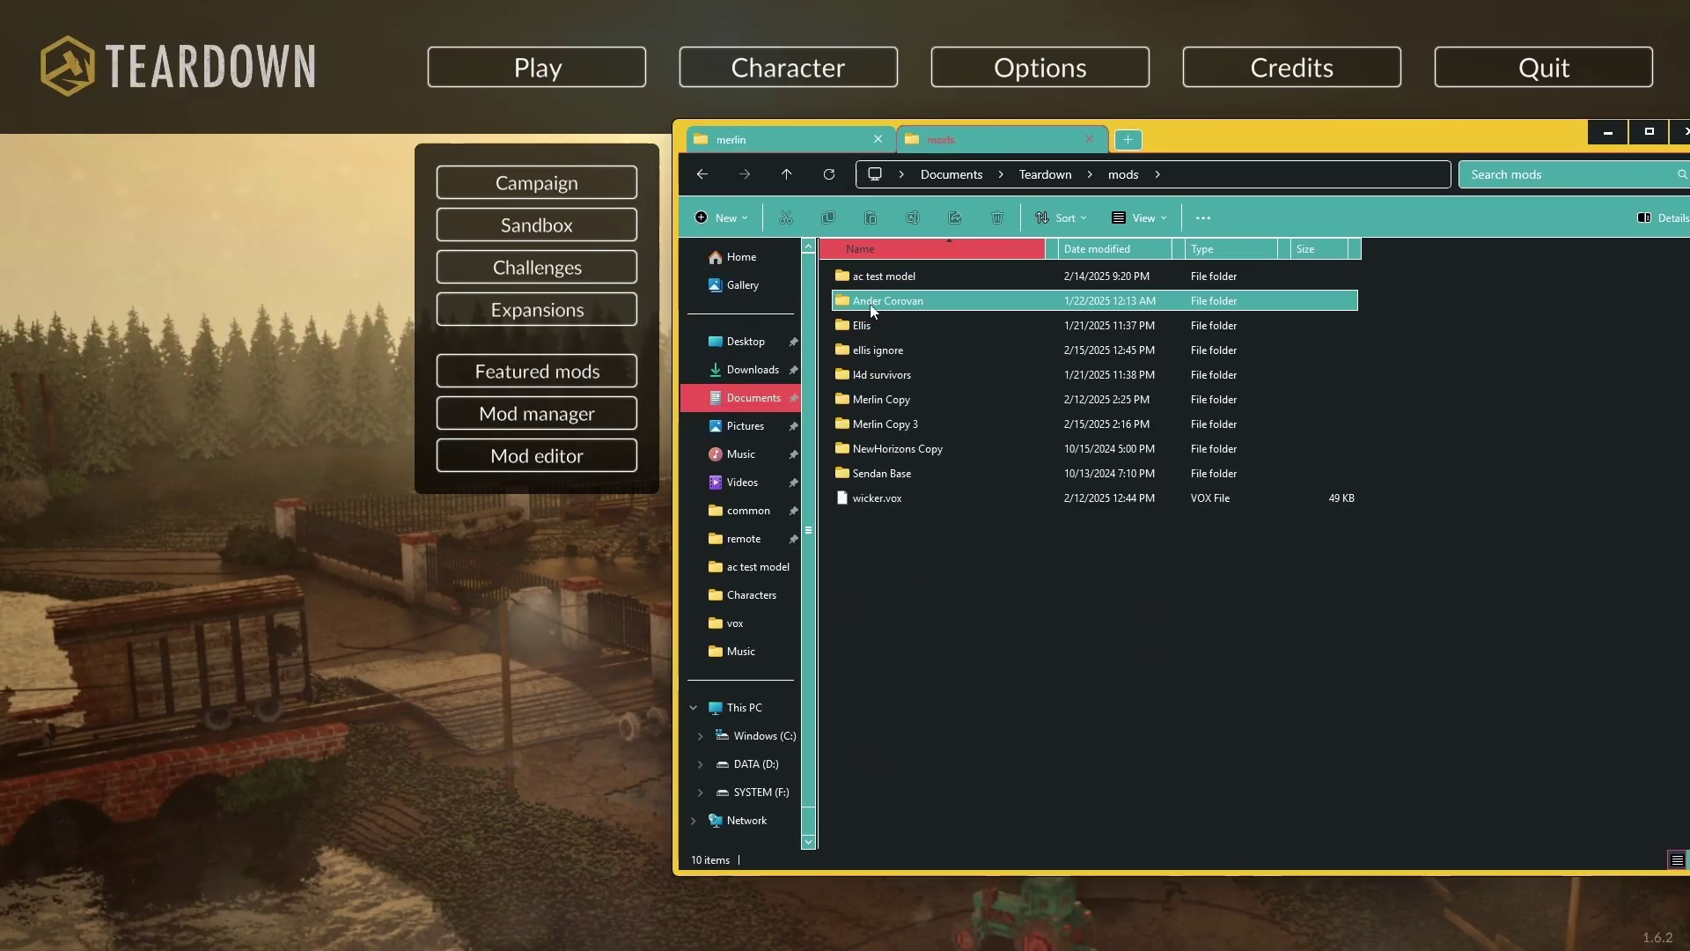
pyautogui.hotkey('ctrl', 'shift', 'n')
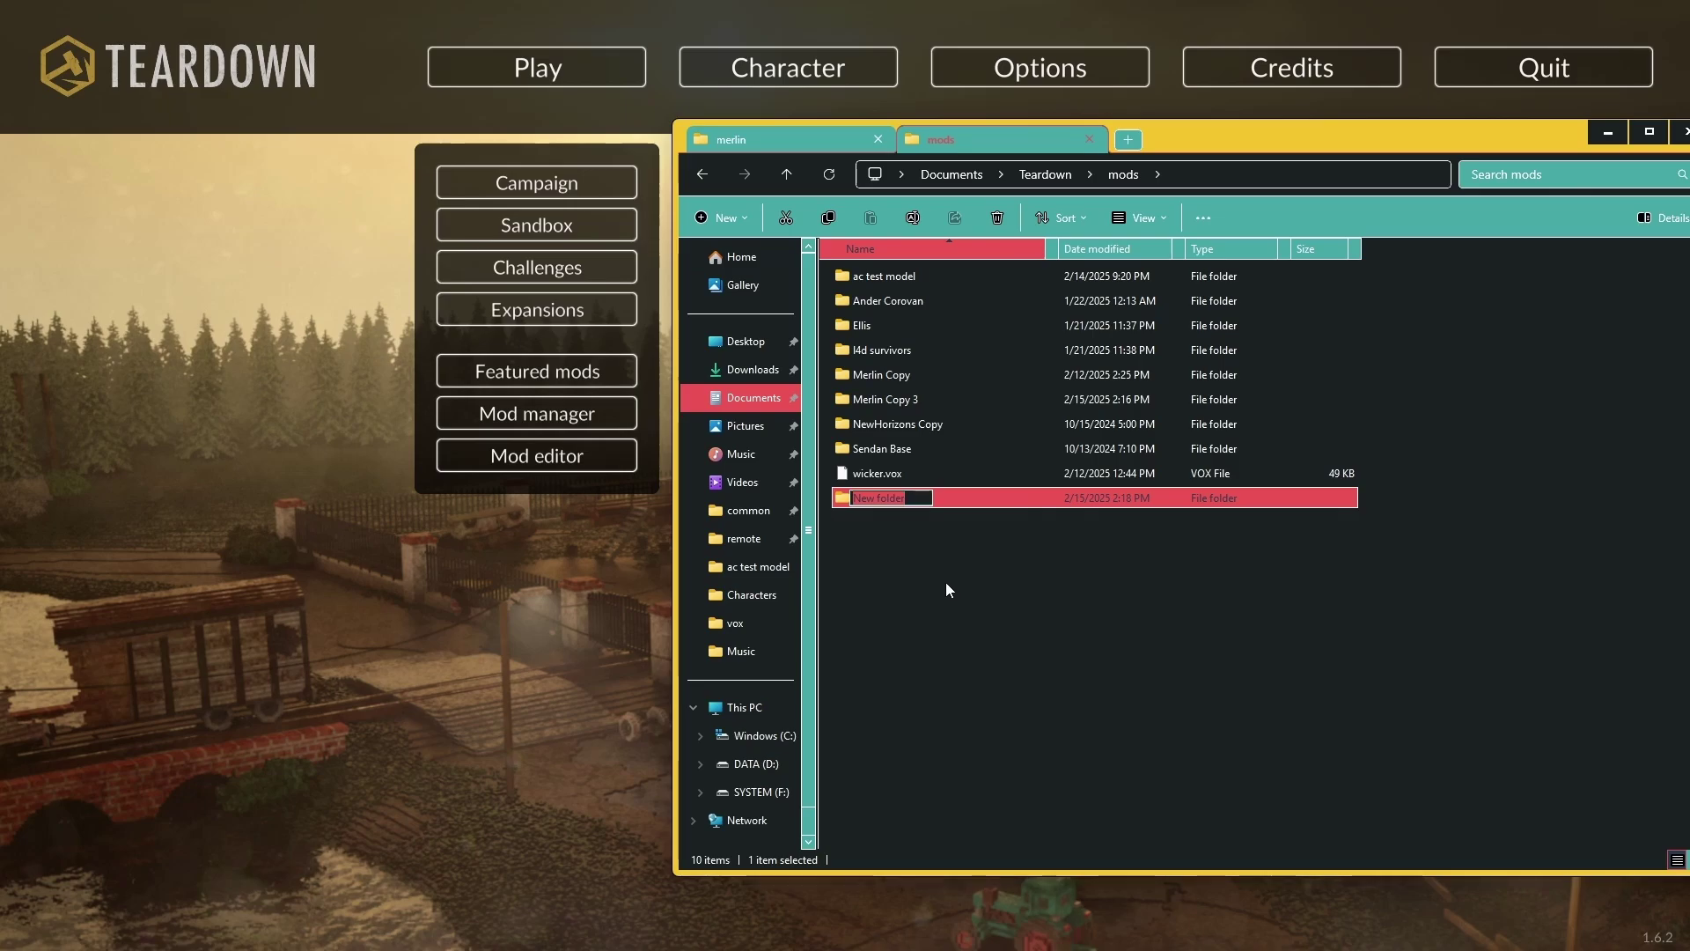
pyautogui.write('Ignore this ')
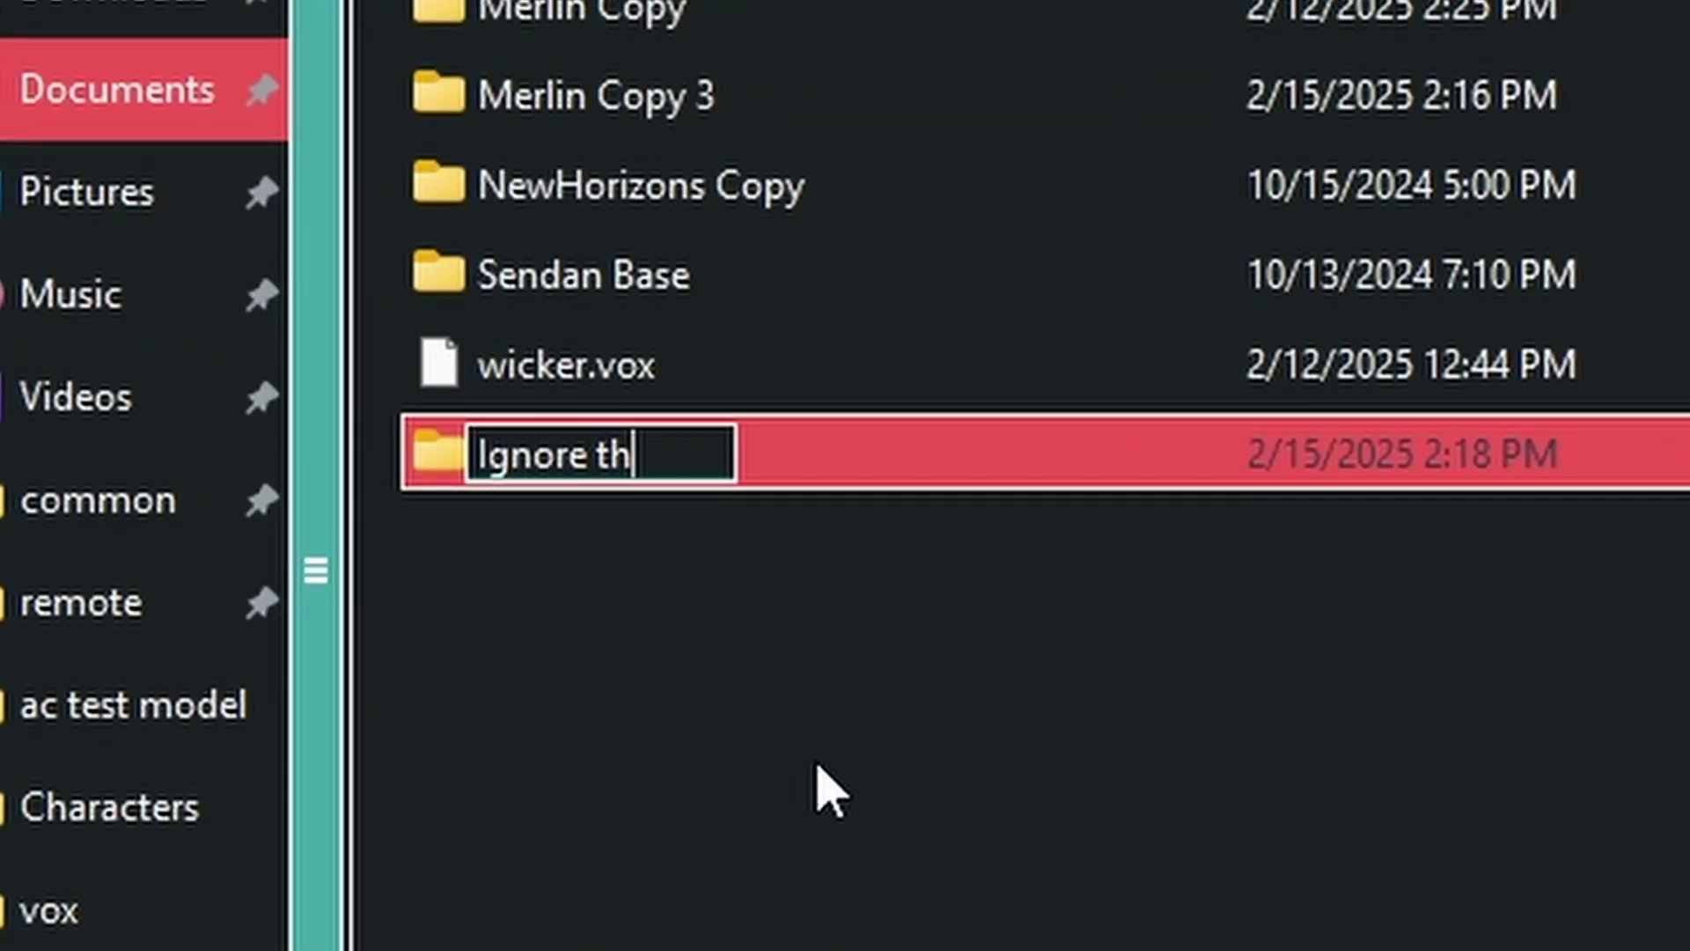
pyautogui.write('cool thanks')
pyautogui.press('Return')
pyautogui.press('Return')
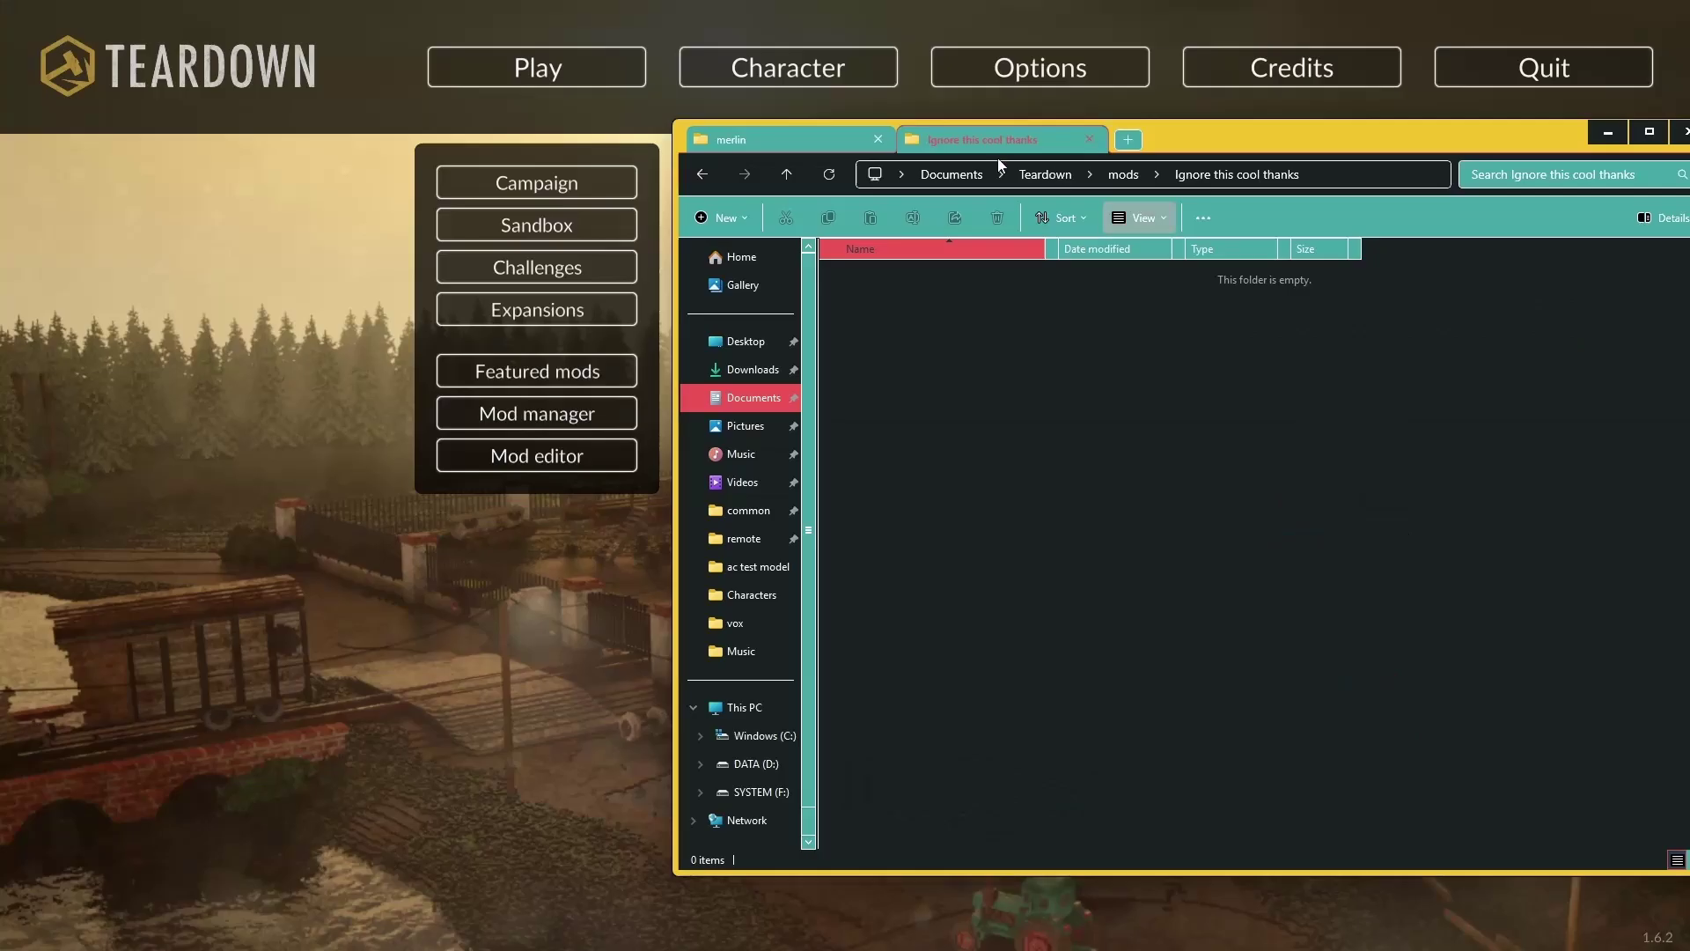
# Create two text documents named info.txt and characters.txt in the new mod folder
pyautogui.click(727, 219)
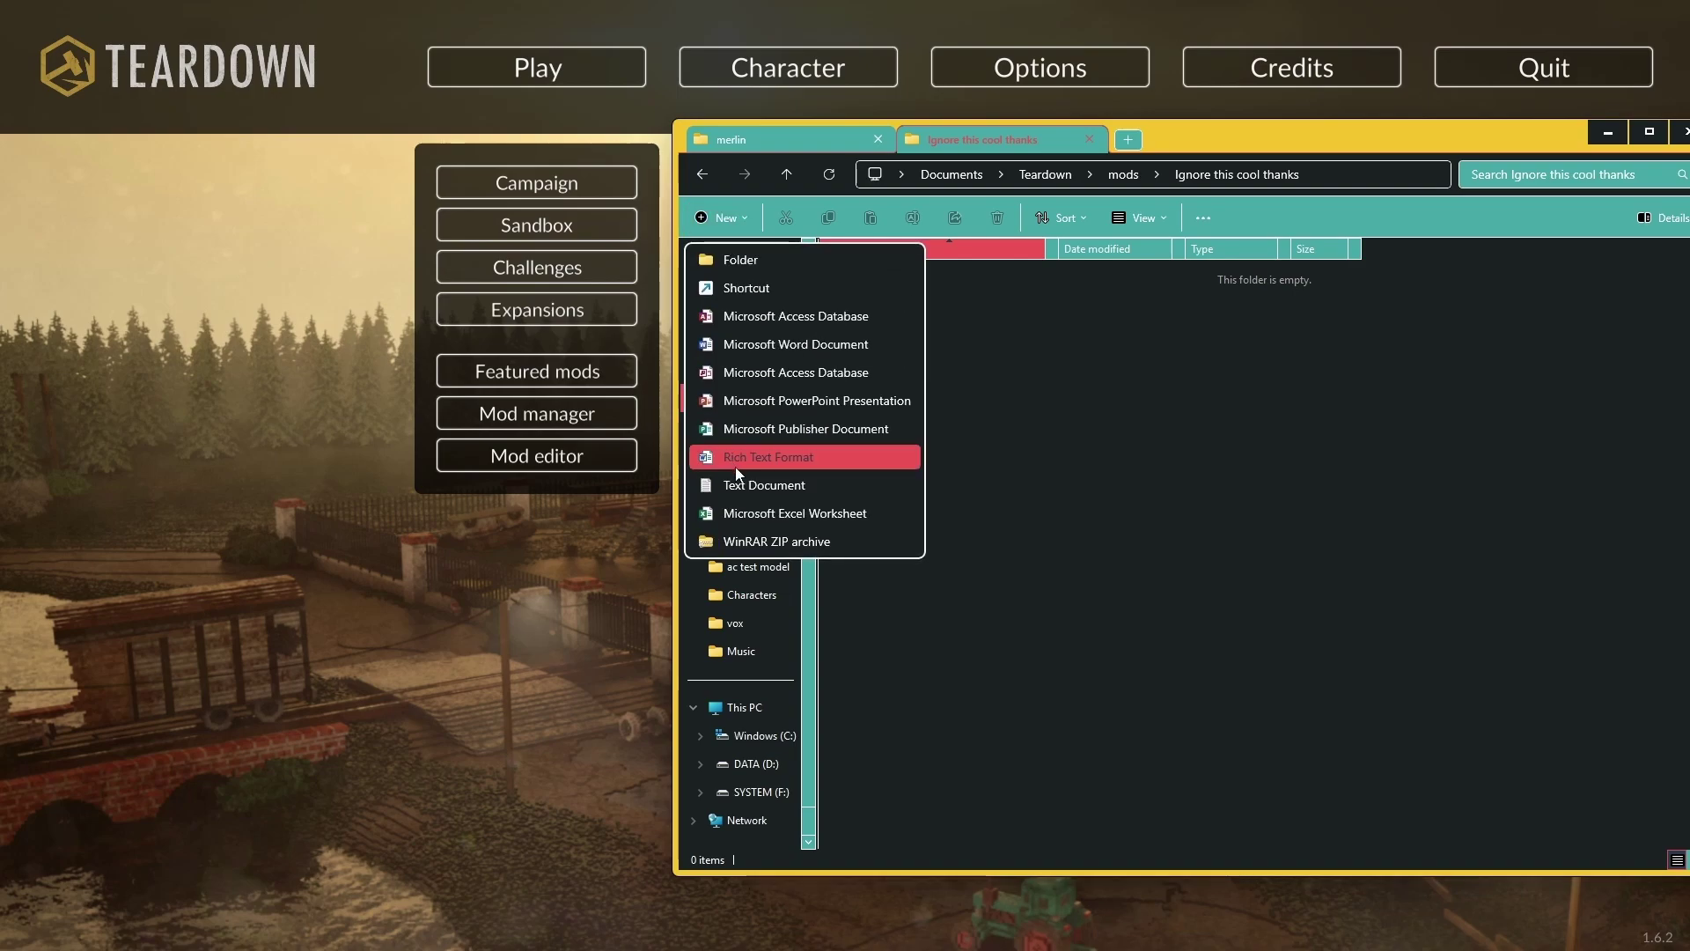
pyautogui.click(733, 486)
pyautogui.write('info')
pyautogui.press('Return')
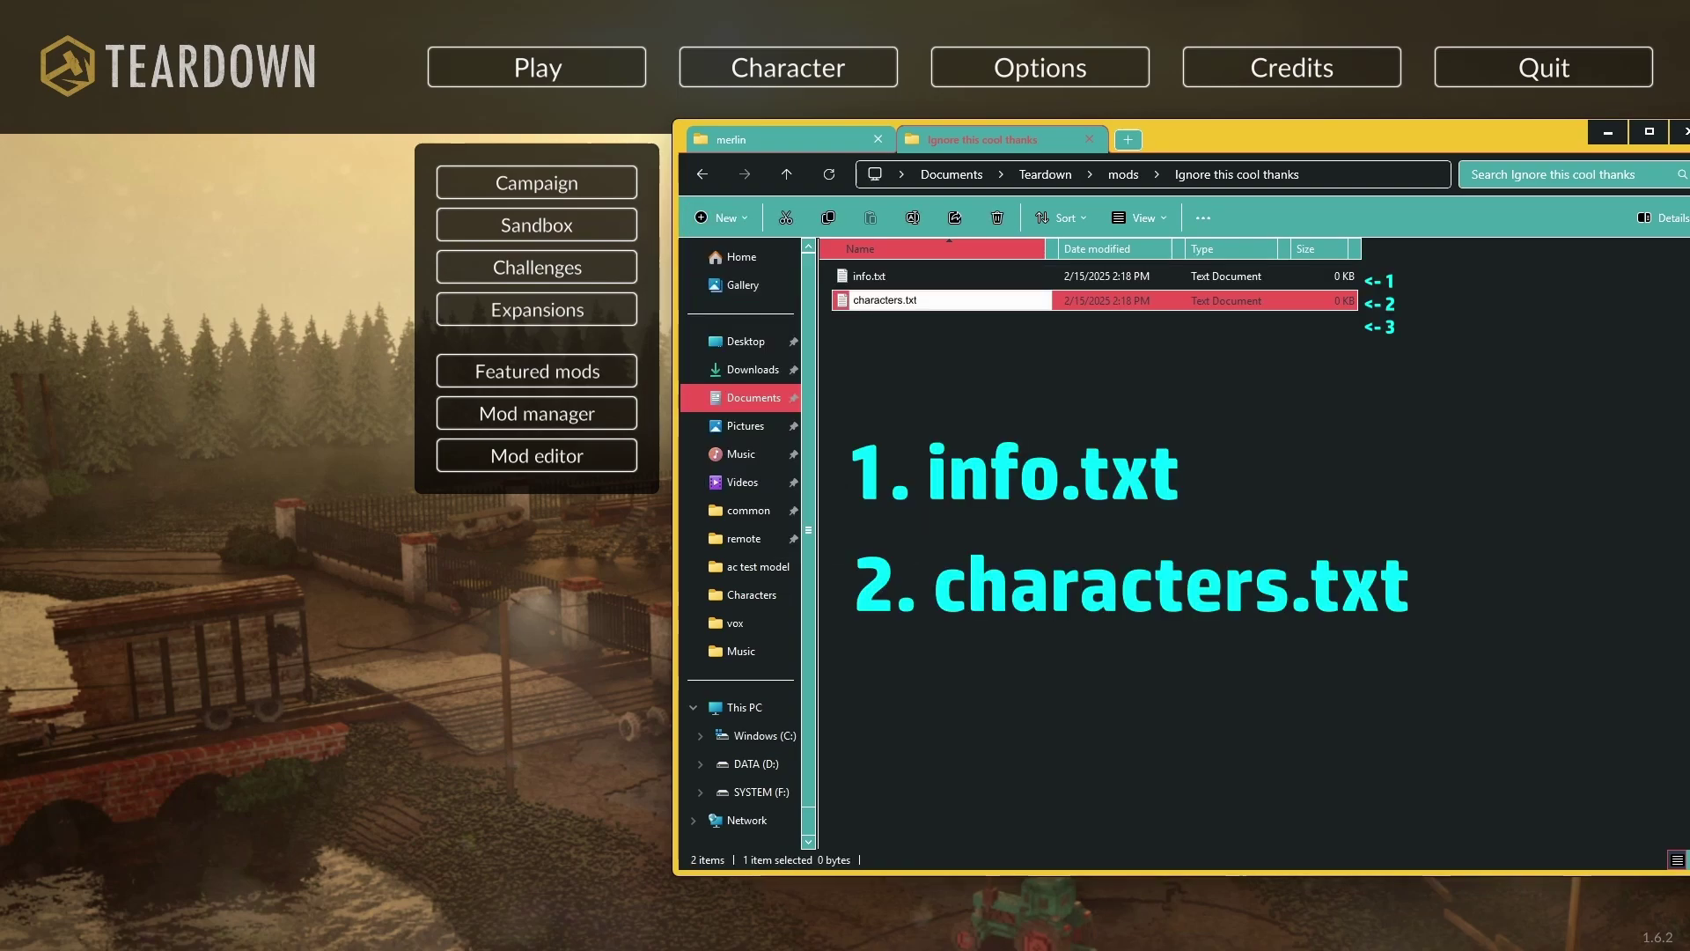
pyautogui.press('Return')
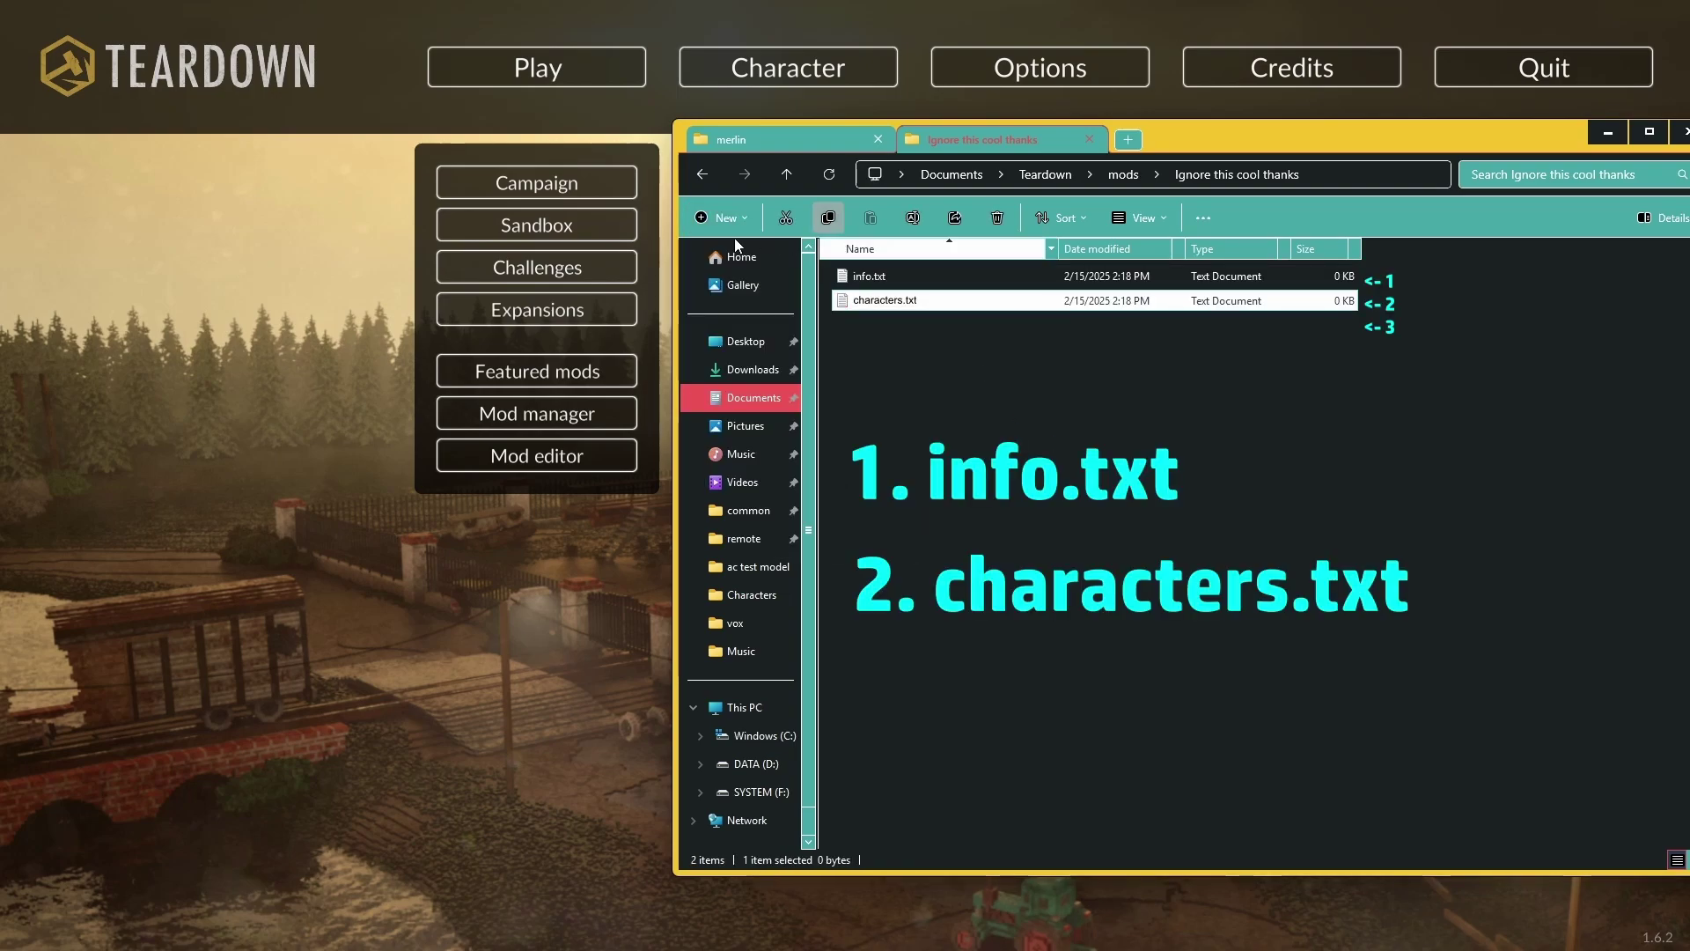
# Create a subfolder named models in the "Ignore this cool thanks" folder
pyautogui.hotkey('ctrl', 'shift', 'n')
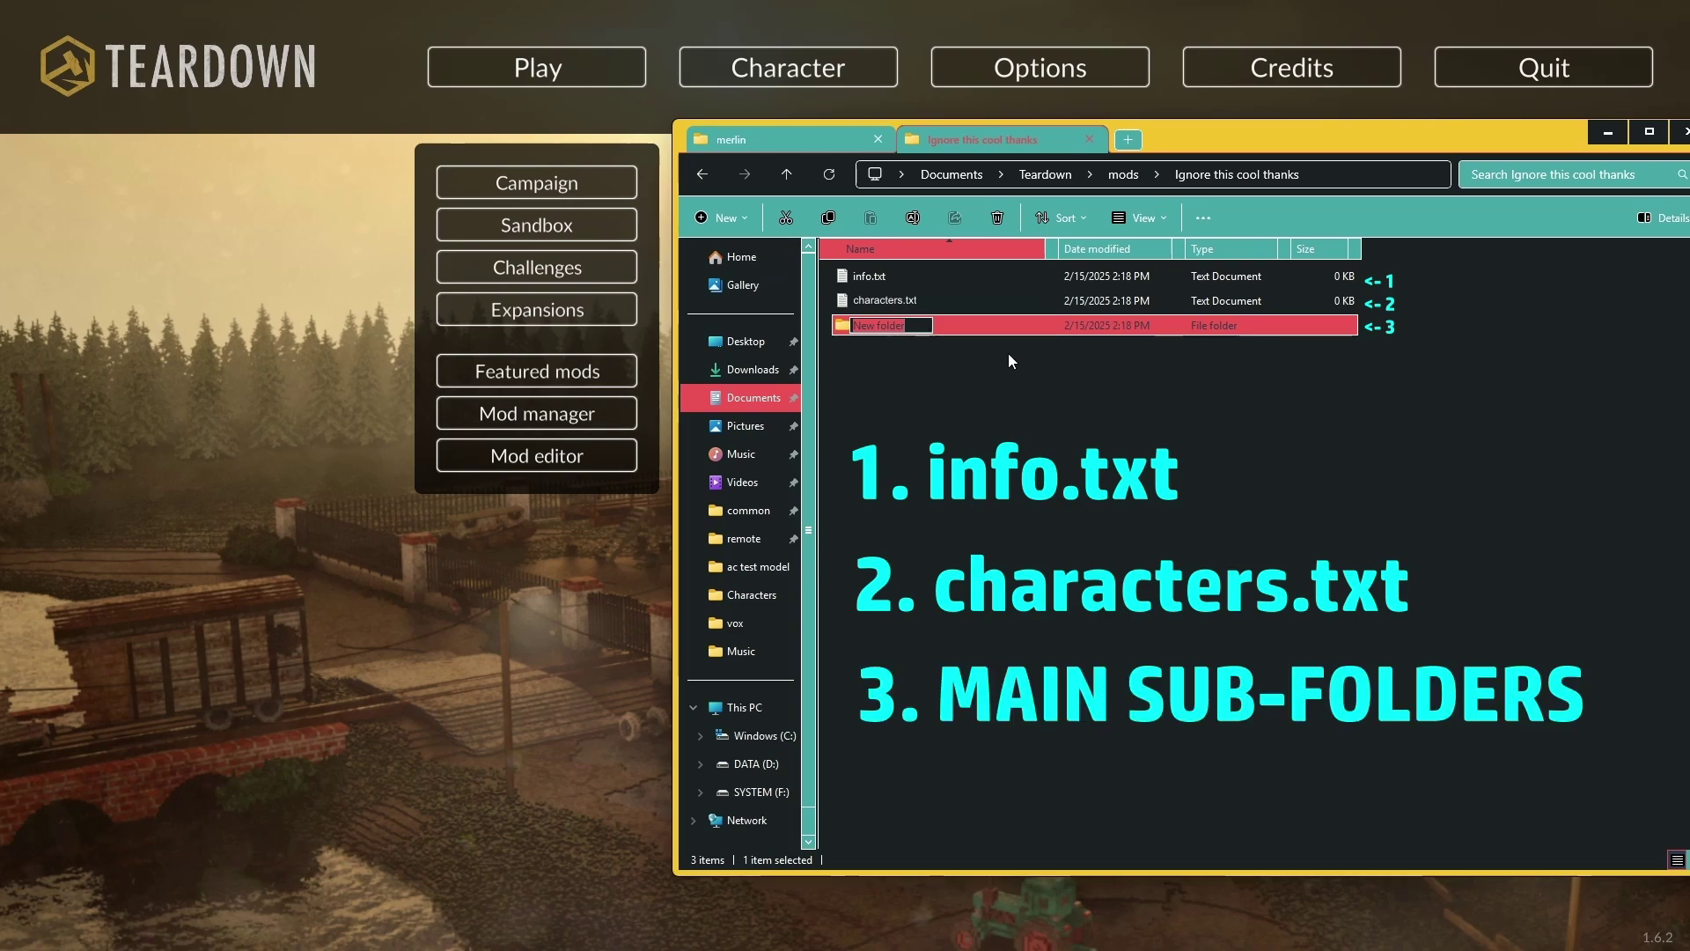
pyautogui.write('models')
pyautogui.press('Return')
pyautogui.click(827, 176)
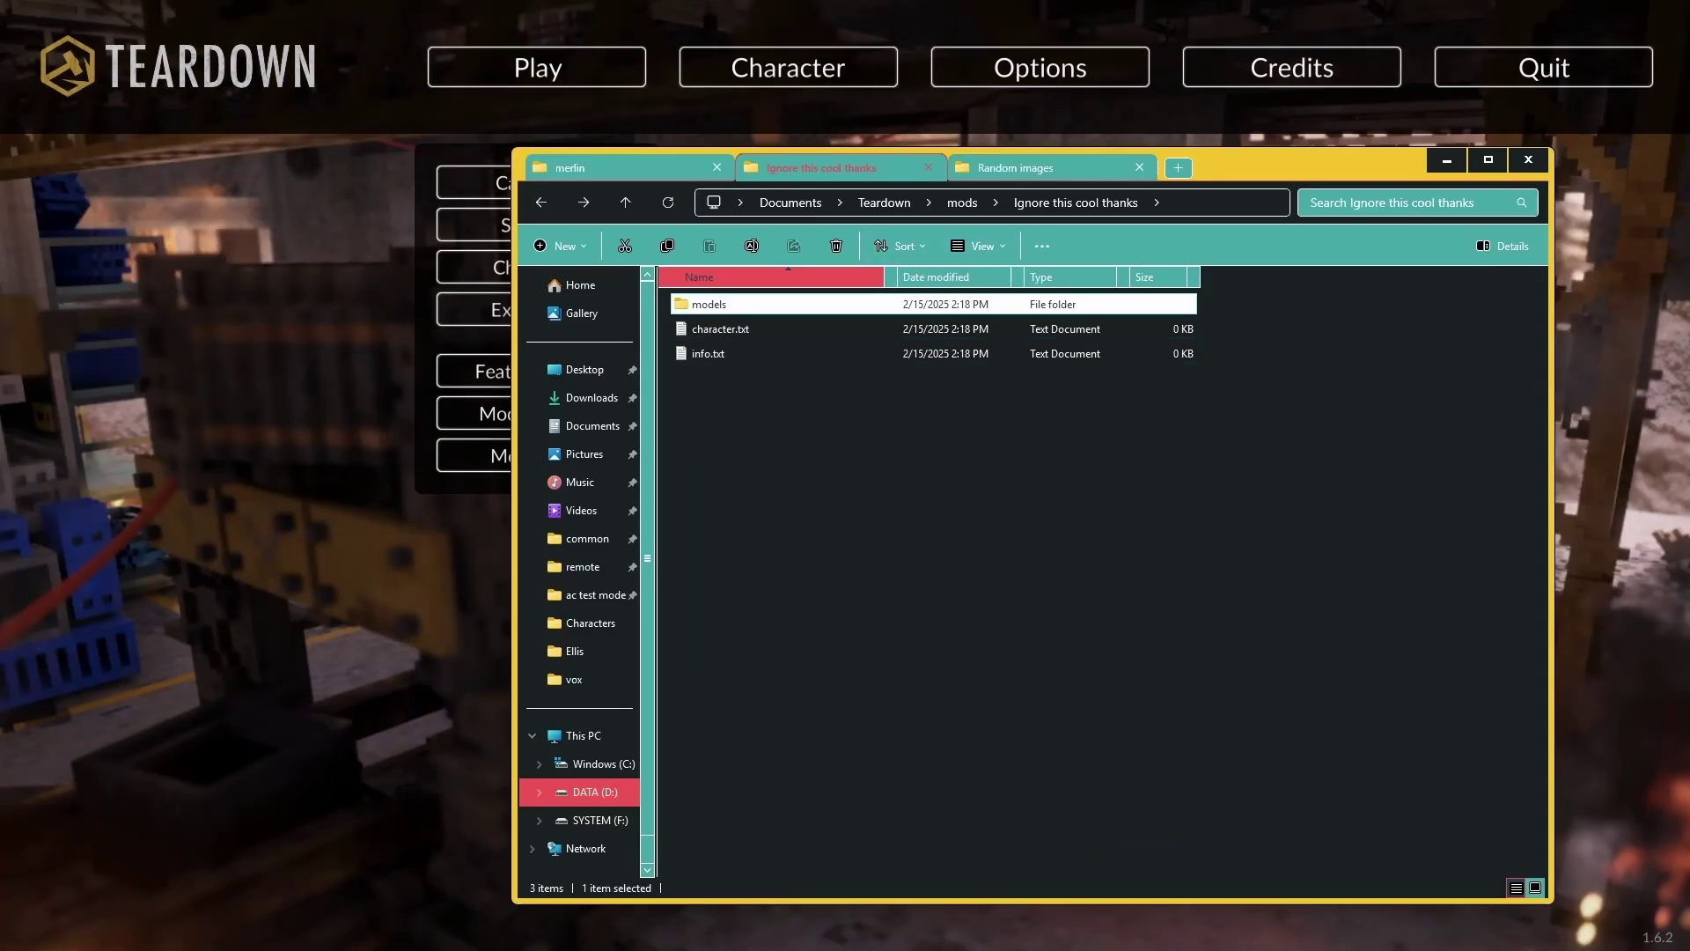
# Switch to Steam and view the profile's published Workshop items
pyautogui.click(794, 937)
pyautogui.click(381, 45)
pyautogui.click(717, 181)
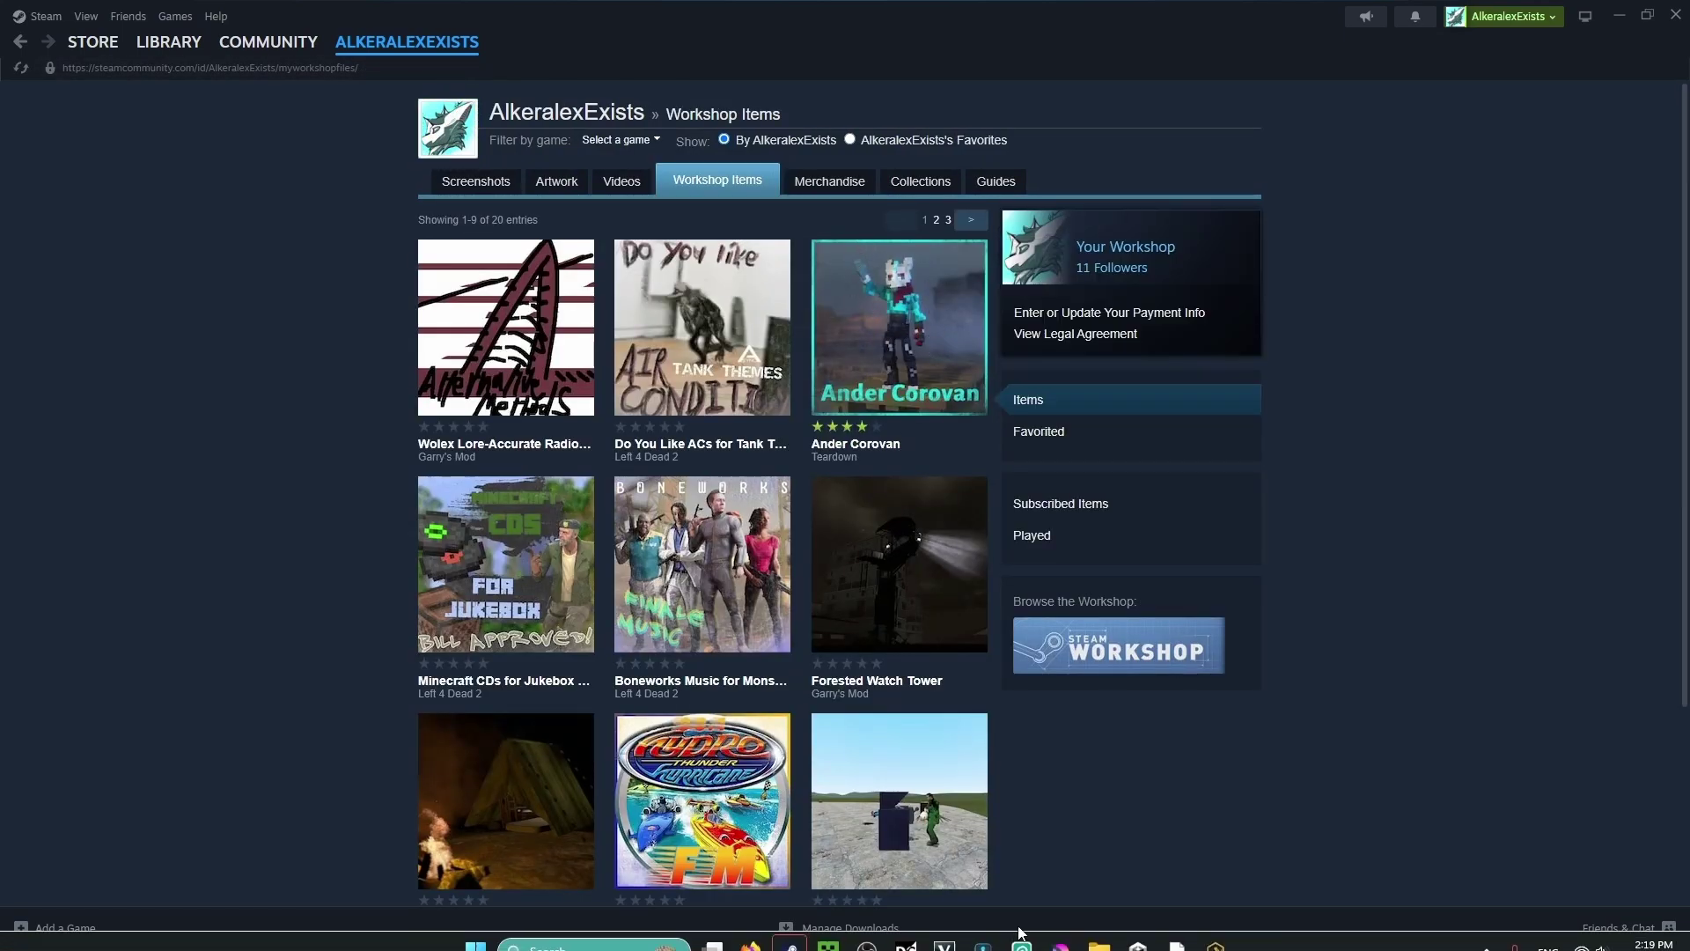
# Add axolotl_mexicano.jpg from the Random images folder to the "Ignore this cool thanks" folder and rename it preview.jpg
pyautogui.click(1015, 937)
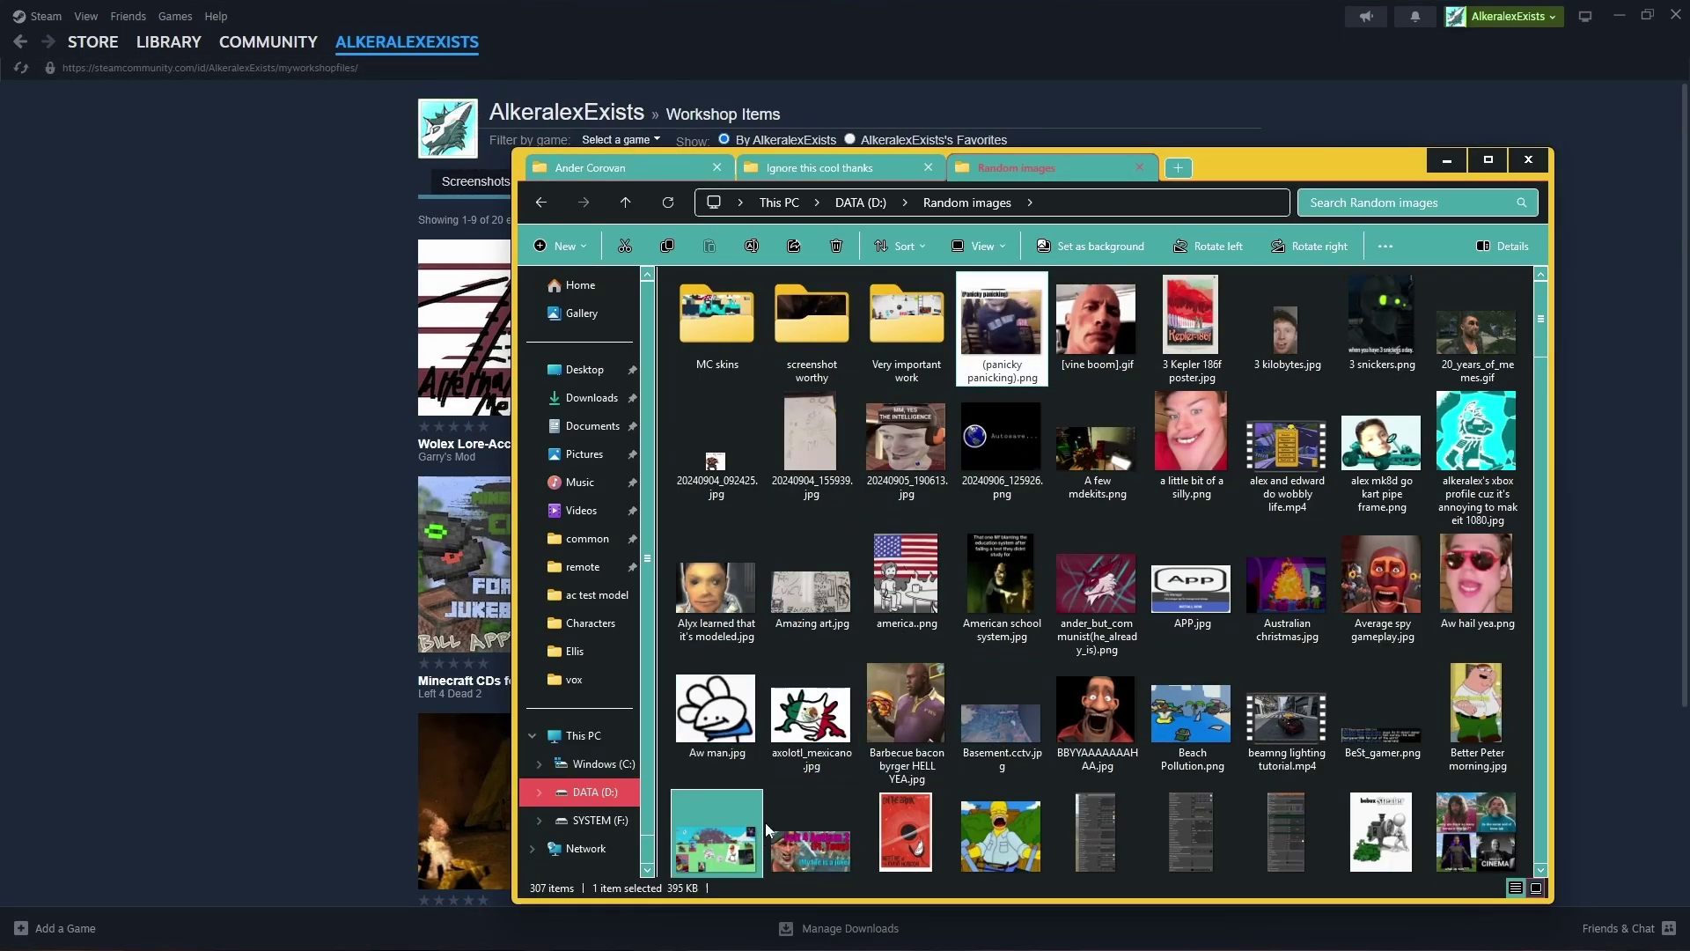
pyautogui.click(803, 166)
pyautogui.click(849, 378)
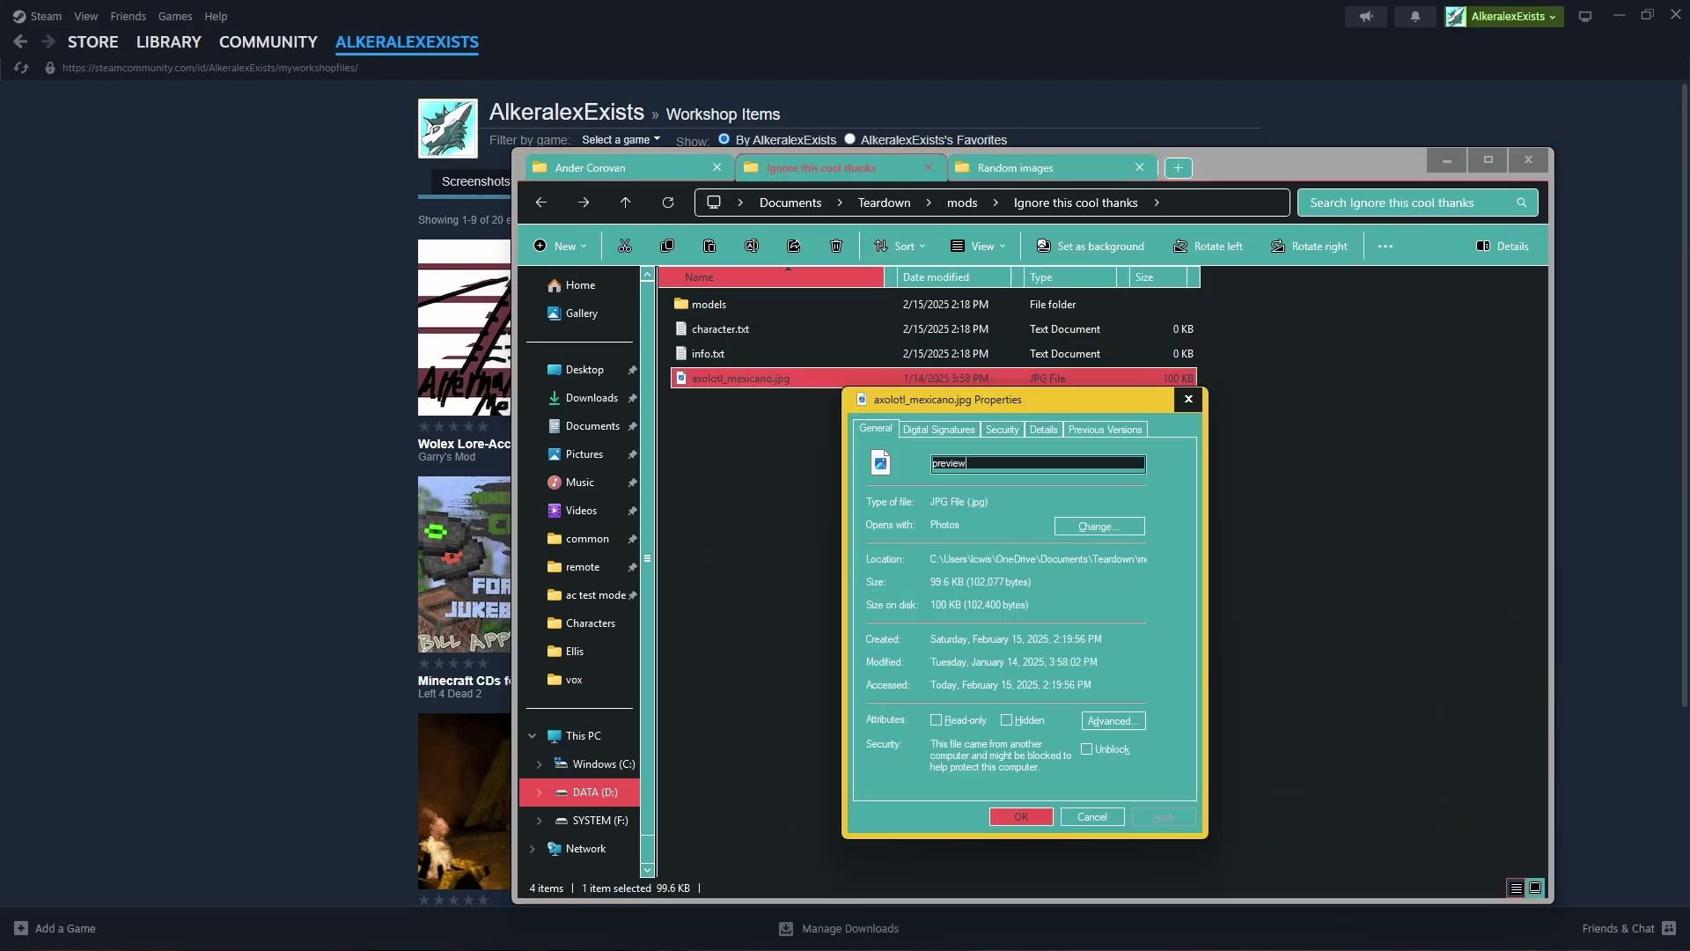
pyautogui.press('BackSpace')
pyautogui.press('BackSpace')
pyautogui.write('ew.')
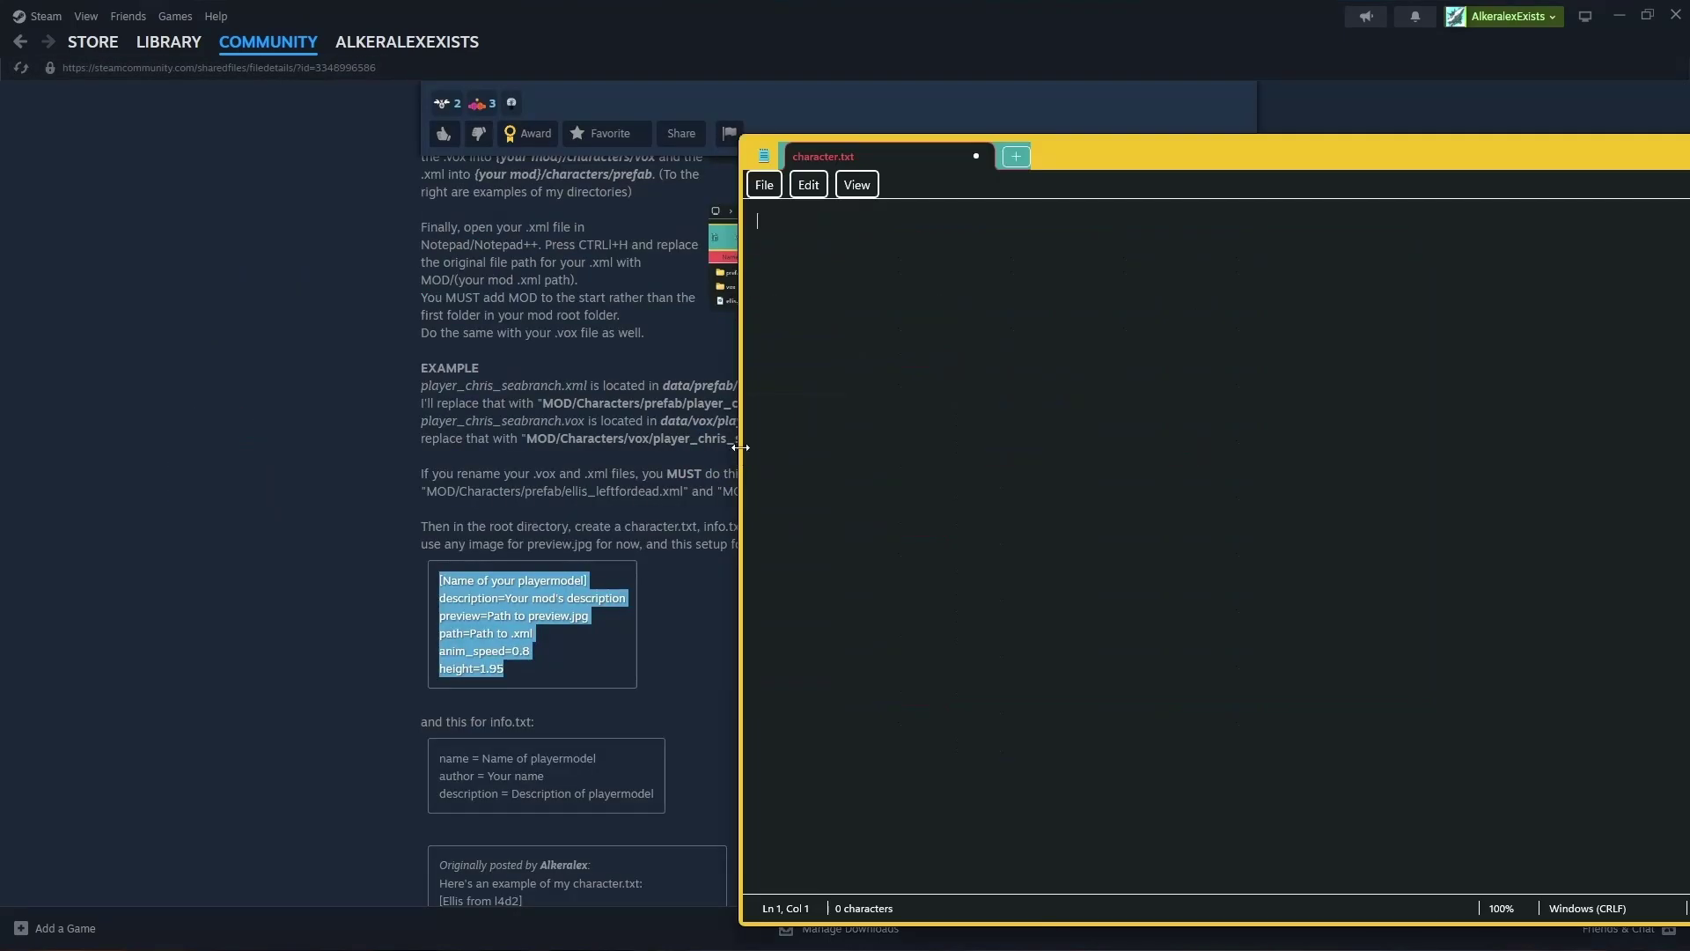
# Fill character.txt with the guide's template, setting the name to "ellis mod ignore" and the description to "Just some modding shenanigans"
pyautogui.write("[Name of your playermodel] description=Your mod's description preview=Path to preview.jpg path=Path to .xml anim_speed=0.8 height=1.95")
pyautogui.moveTo(764, 221); pyautogui.dragTo(907, 223)
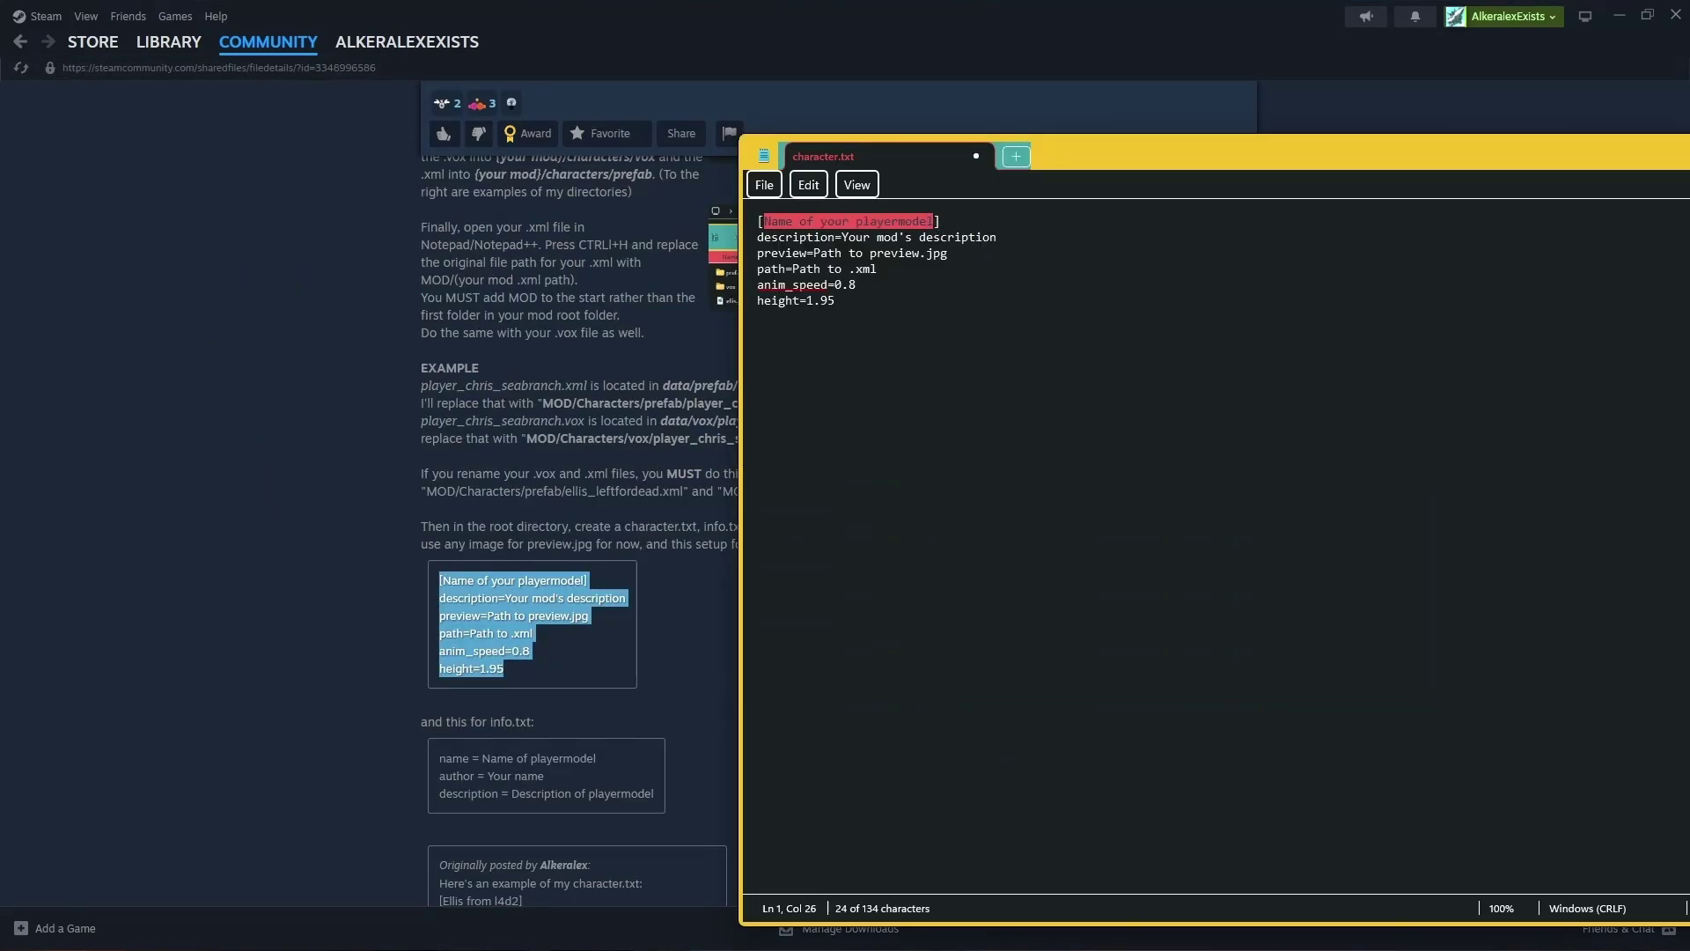
pyautogui.moveTo(815, 253); pyautogui.dragTo(839, 255)
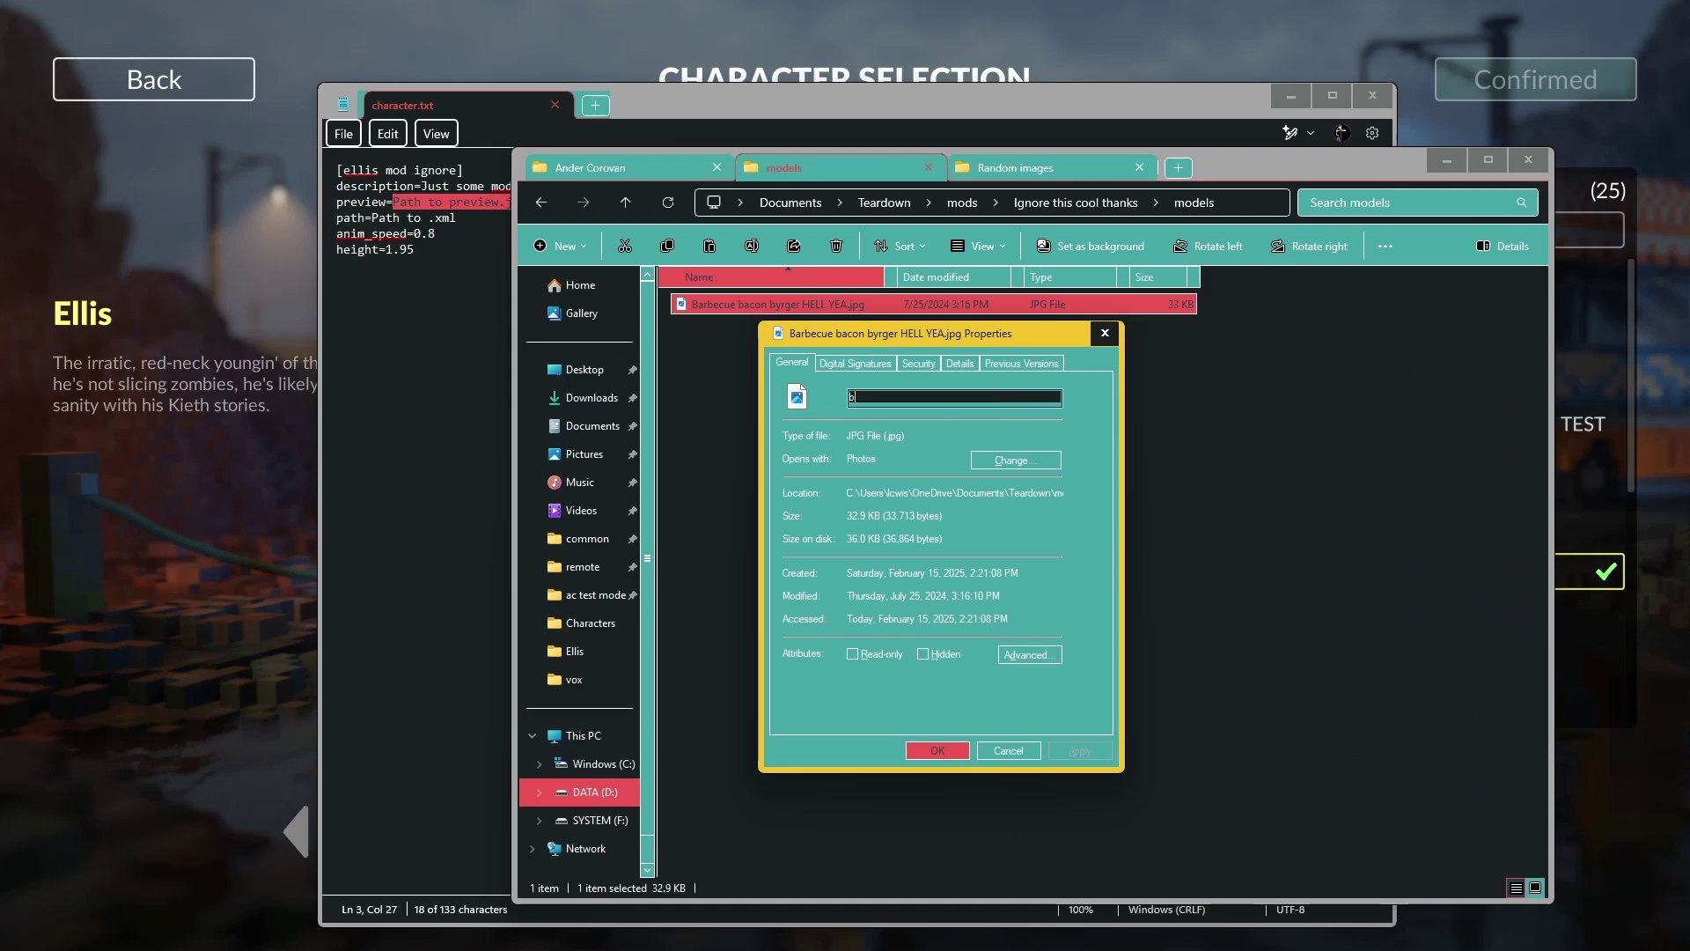
# Rename the Barbecue bacon image in the models folder to borger.jpg
pyautogui.write('orger.jo')
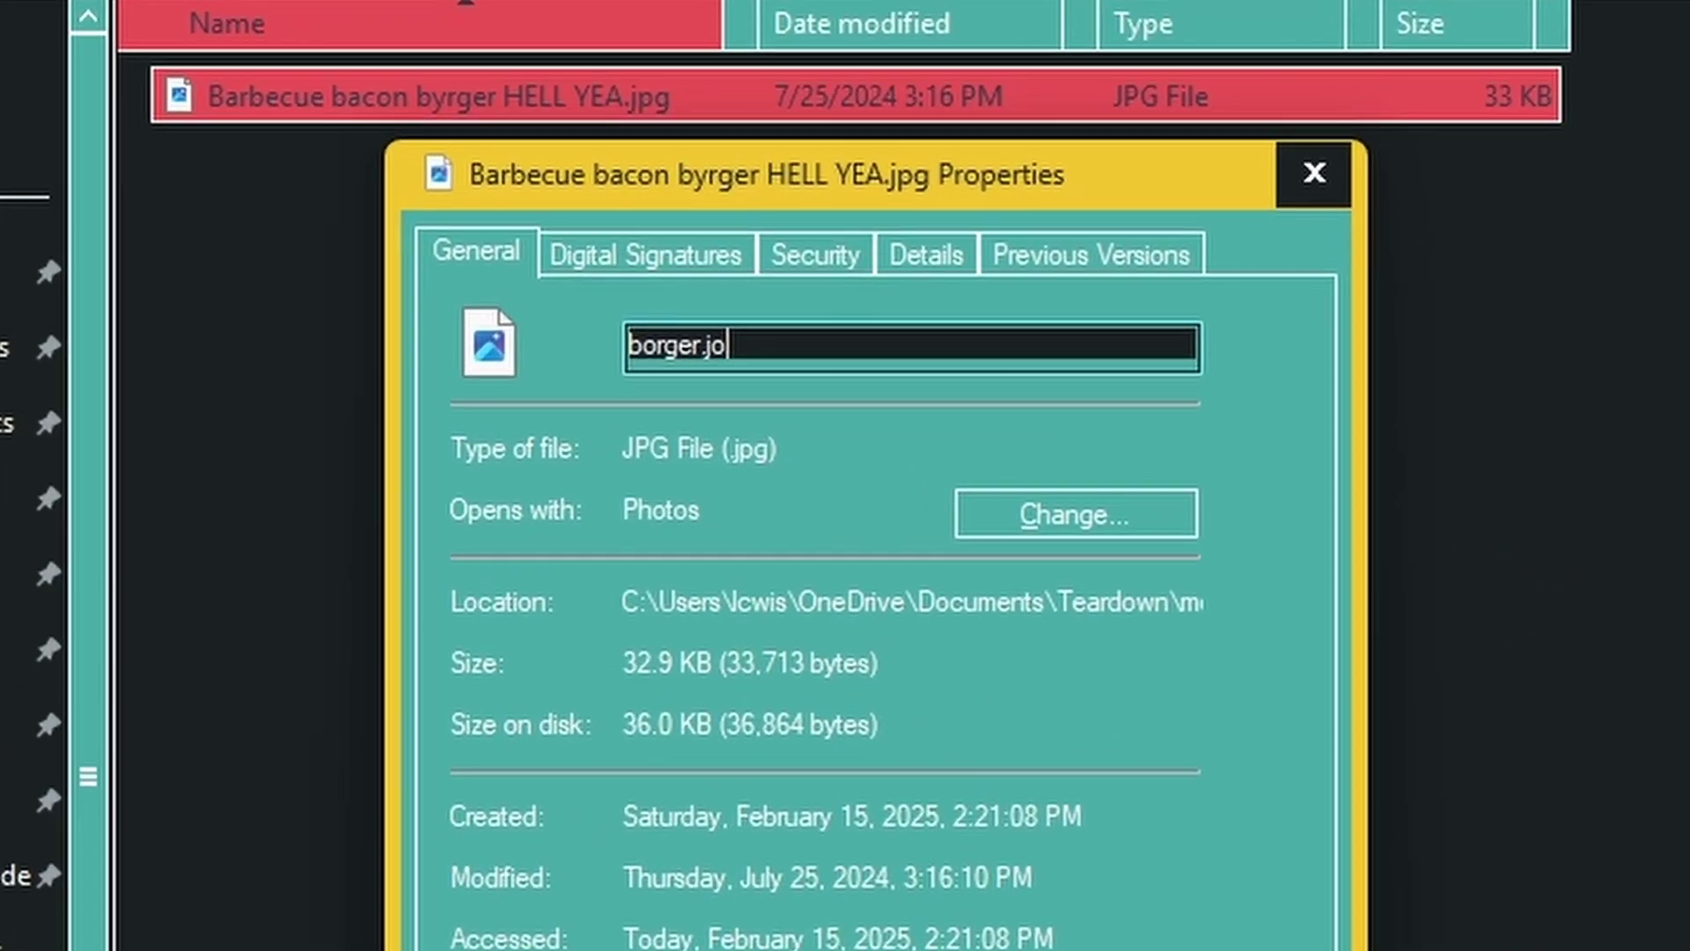
pyautogui.write('g')
pyautogui.press('Return')
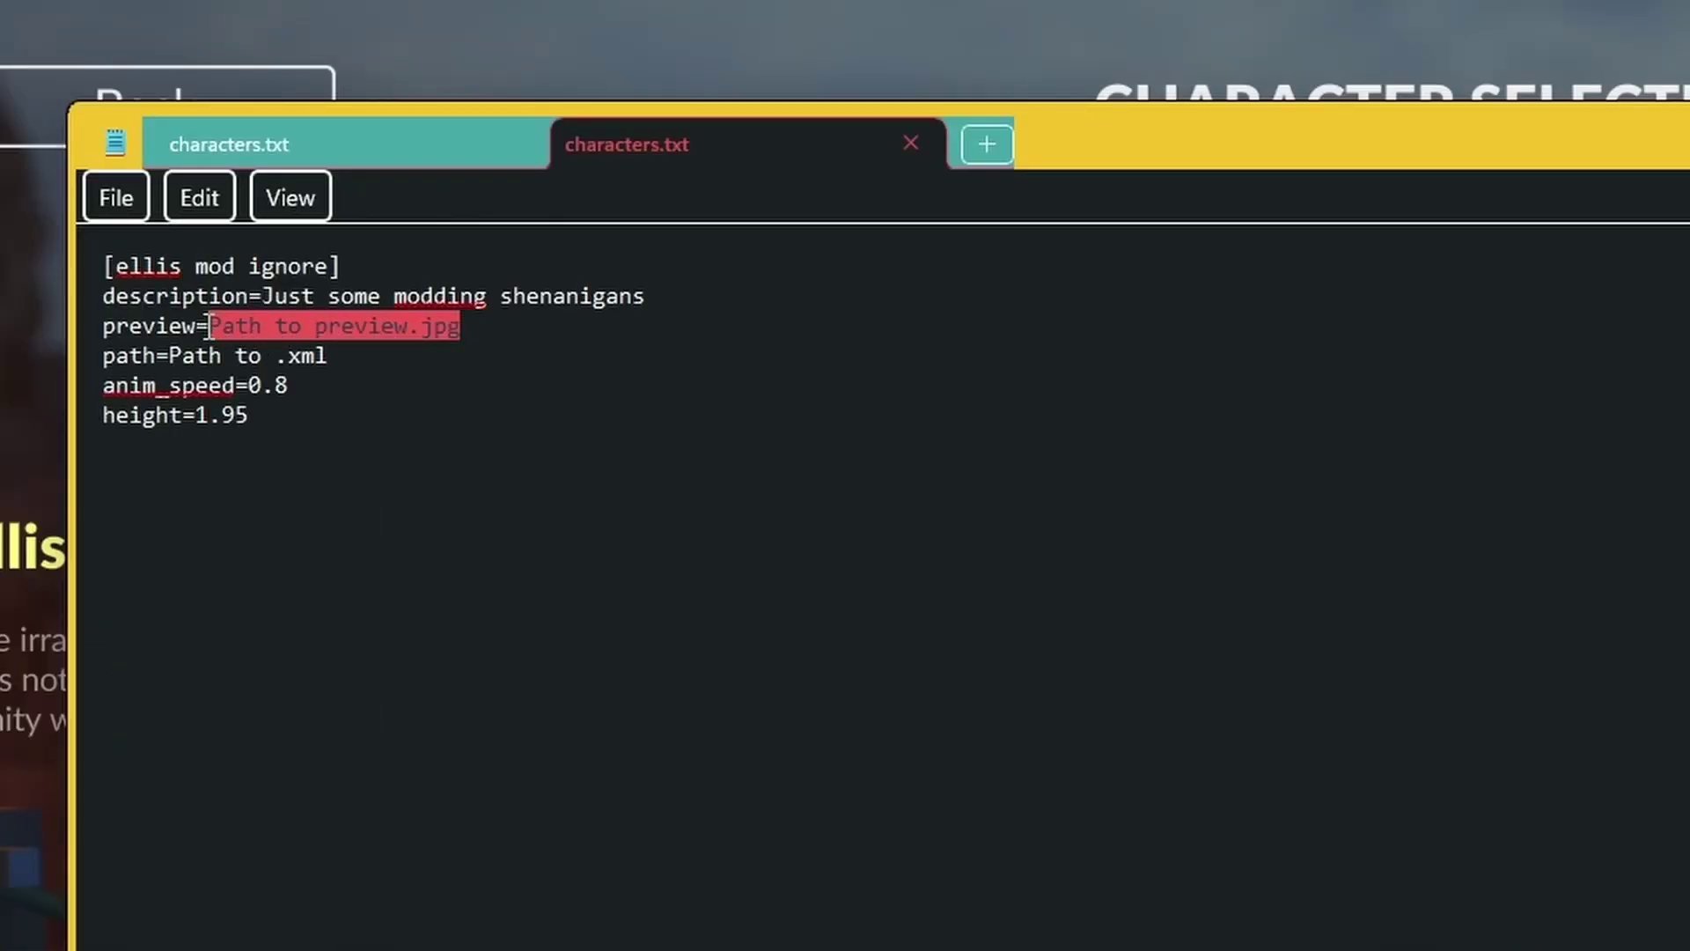
# Set the preview path in characters.txt to models/borger.jpg
pyautogui.write('models/')
pyautogui.hotkey('alt', 'Tab')
pyautogui.click(422, 322)
pyautogui.write('borger.')
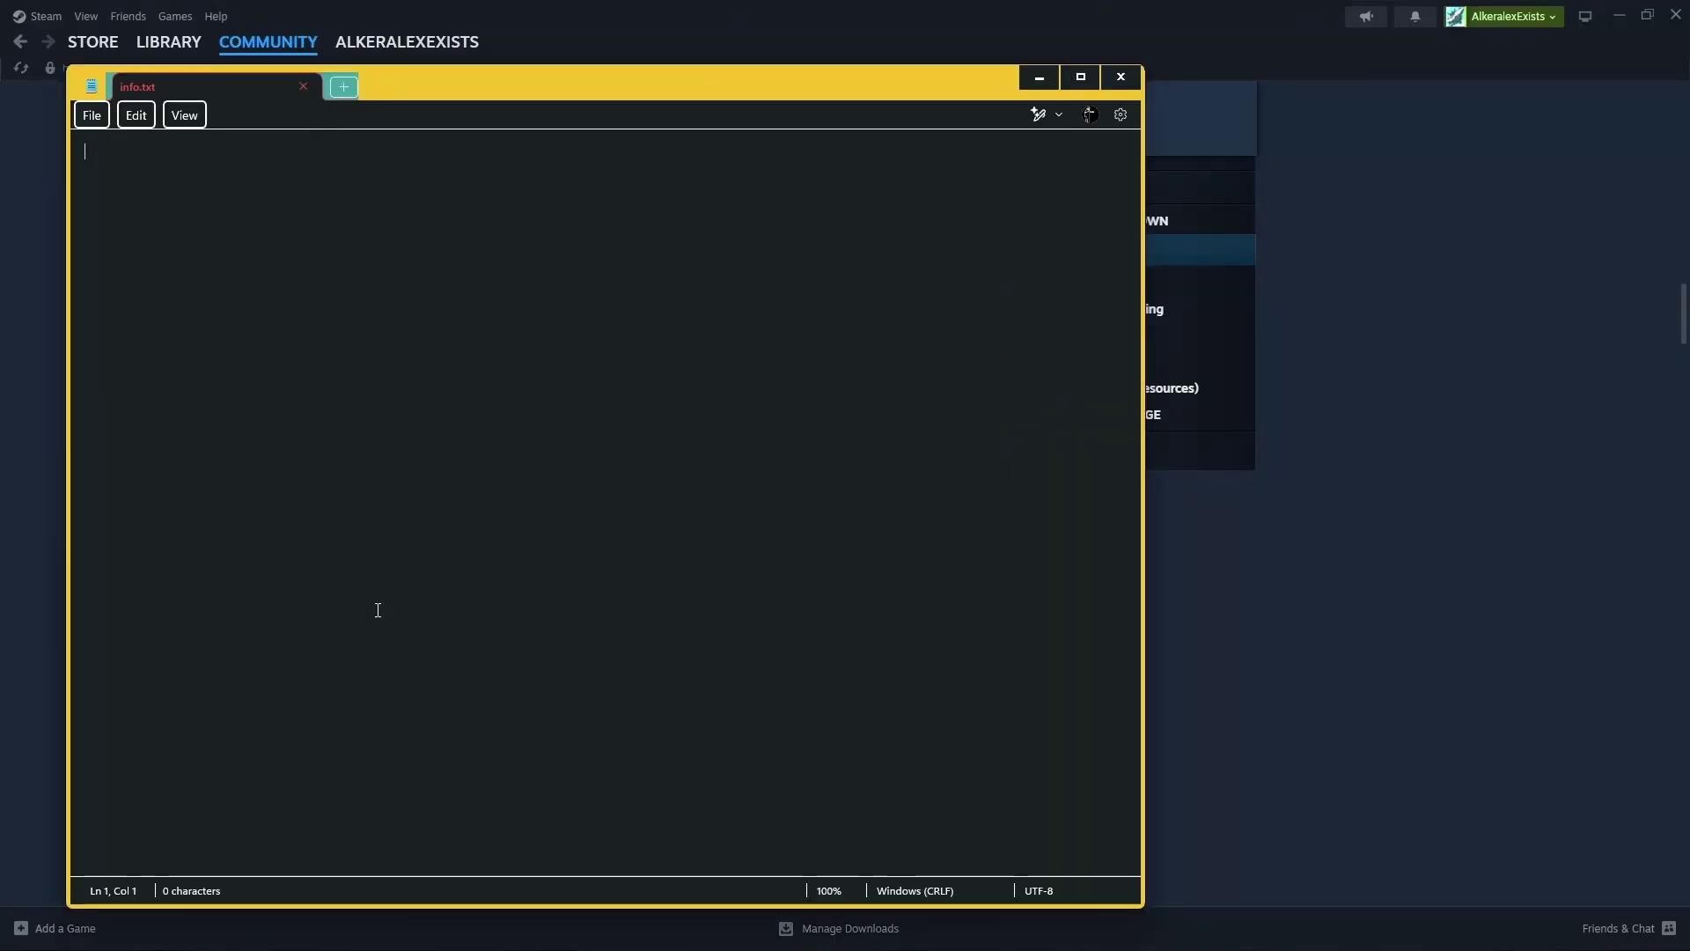
# Fill info.txt with the guide's template, using the name "Mod tutorial", the author's name and the description "ignore this cool thanks", and save it
pyautogui.write('name = Name of playermodel author = Your name description = Description of playermodel')
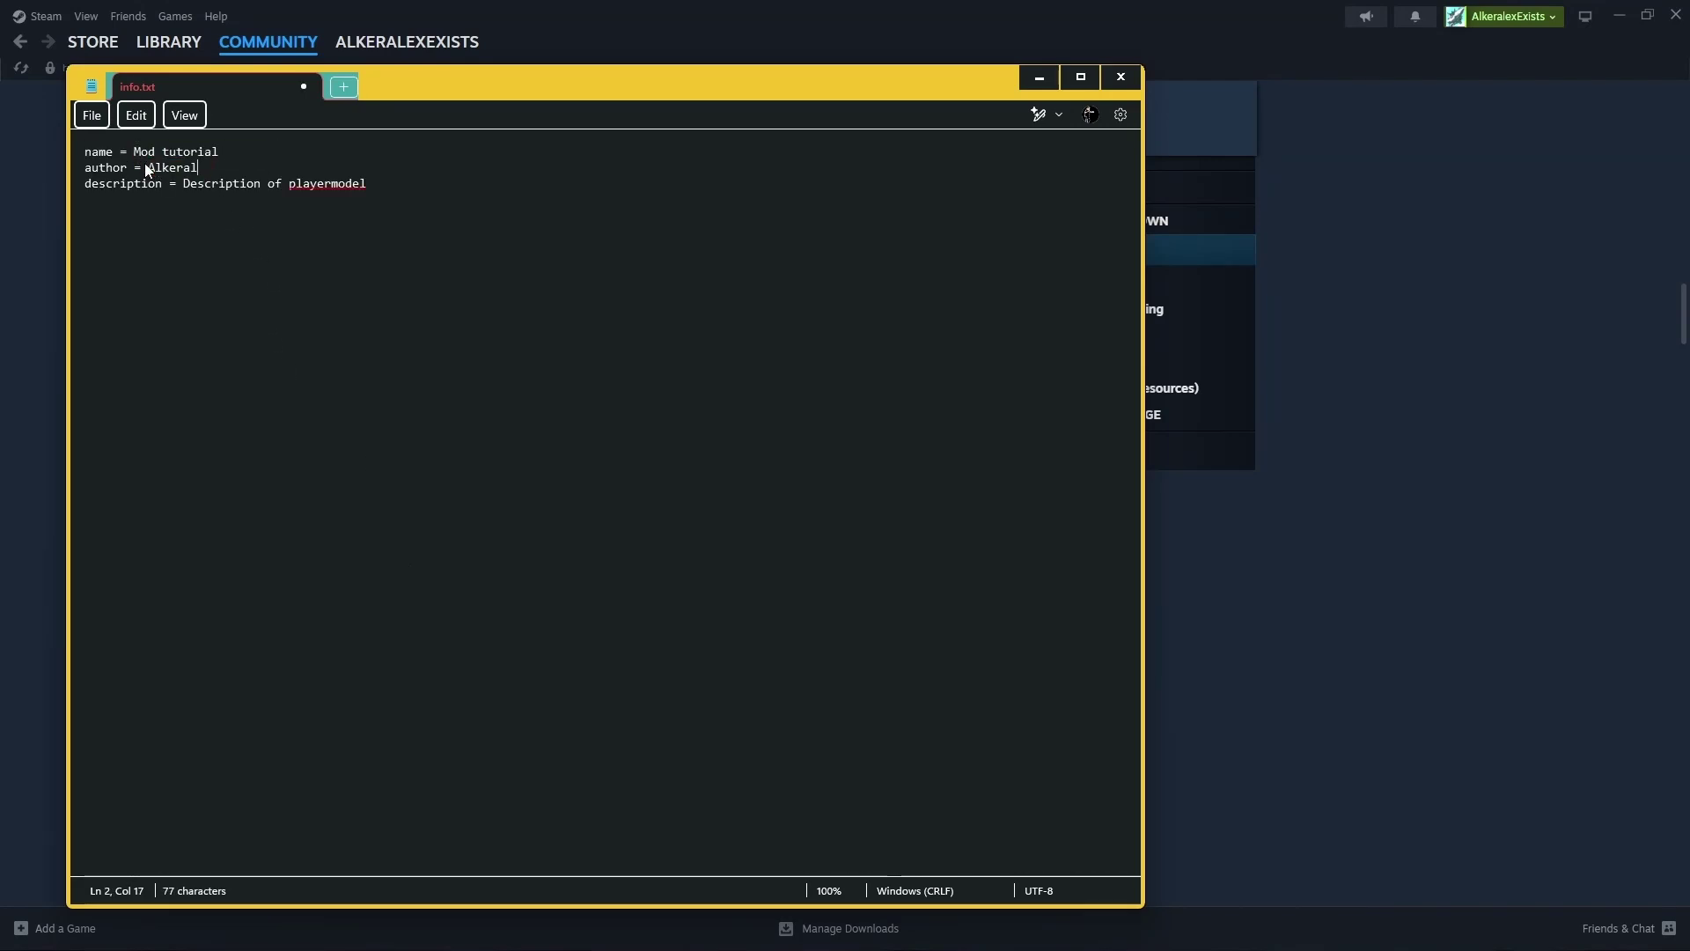
pyautogui.write('ignore this cool thanks')
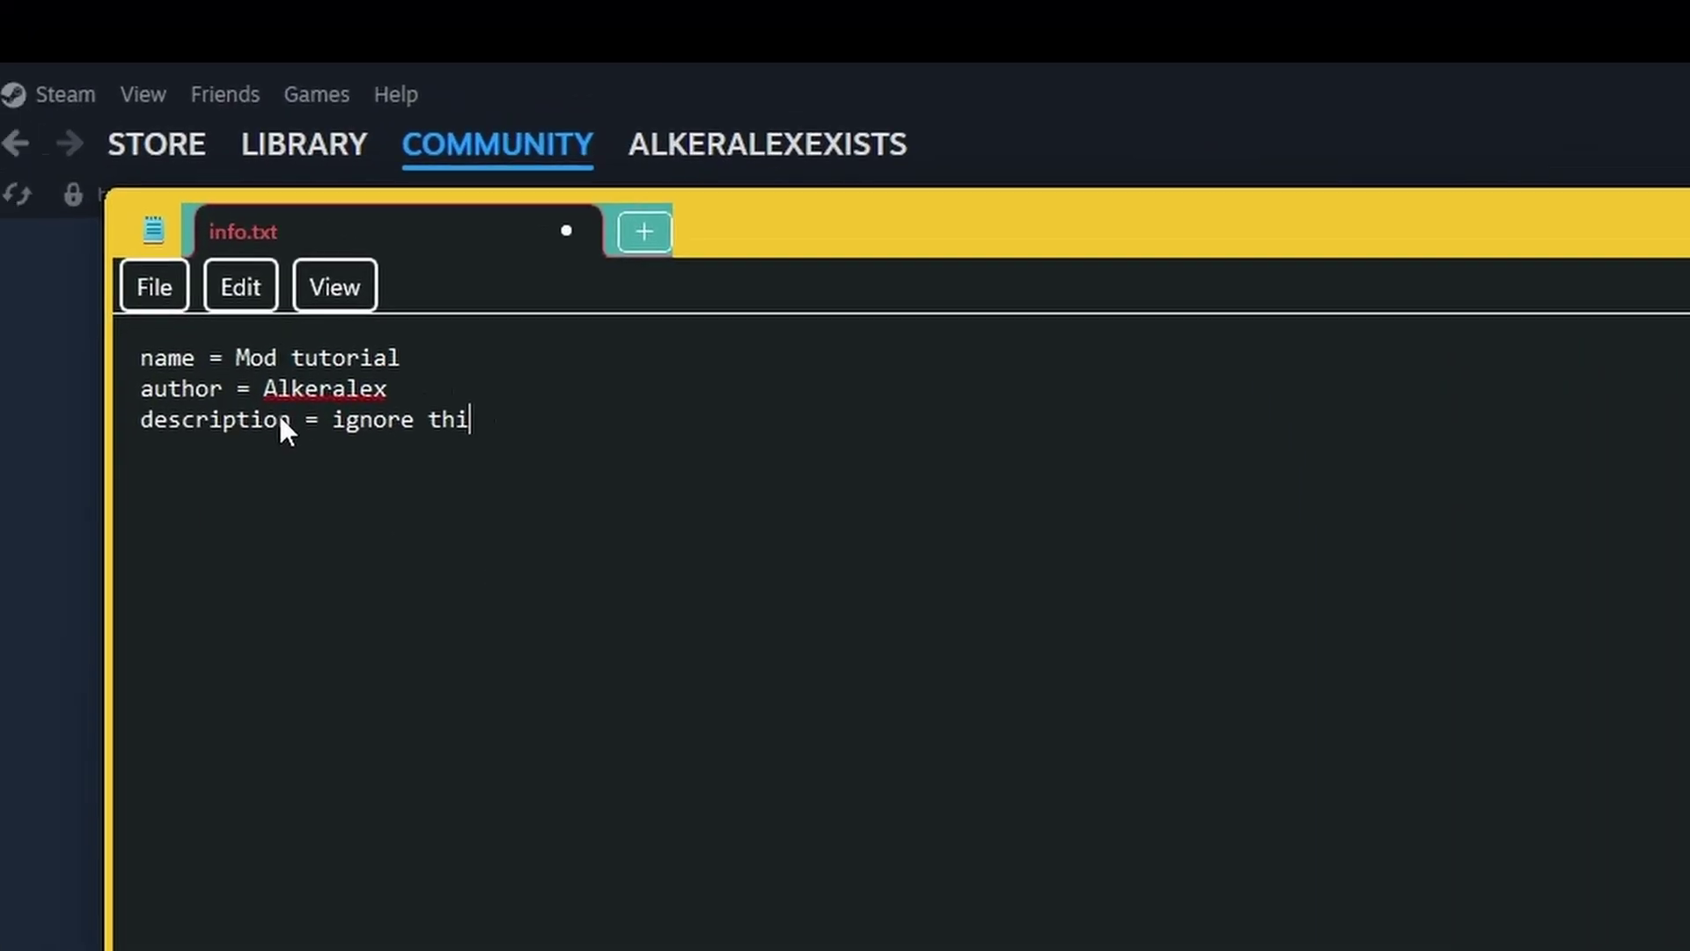
pyautogui.hotkey('ctrl', 's')
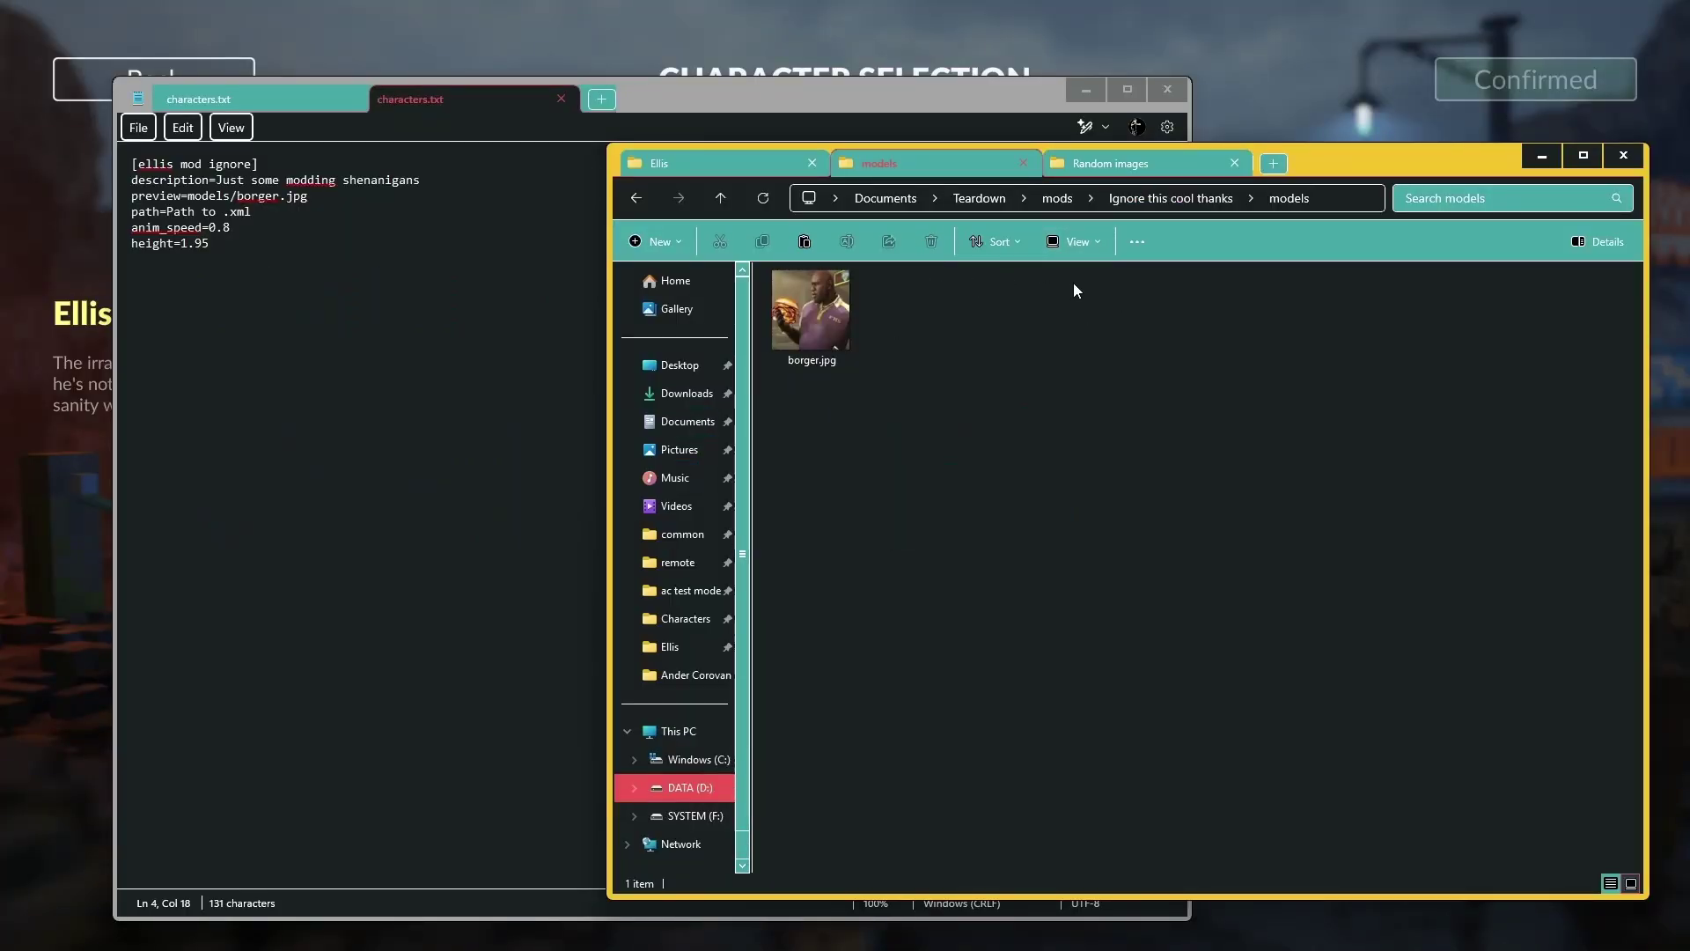
# Browse Teardown's local files from the Steam library and close the folder window
pyautogui.moveTo(1319, 174); pyautogui.dragTo(1224, 144)
pyautogui.click(1181, 139)
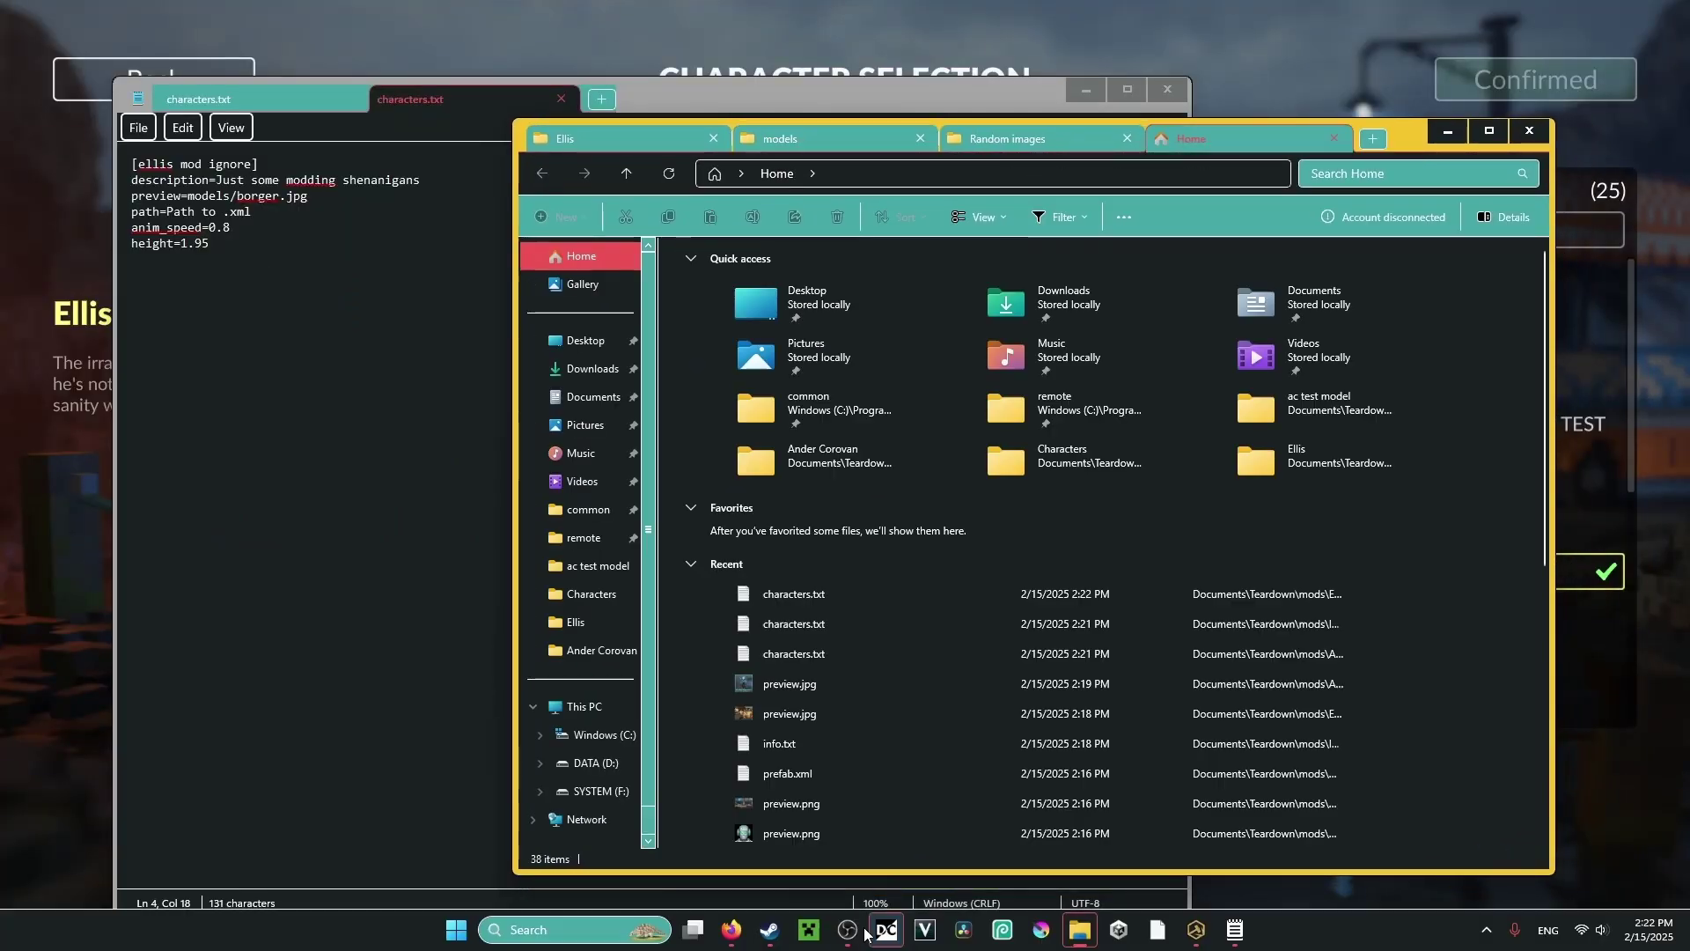
pyautogui.click(770, 929)
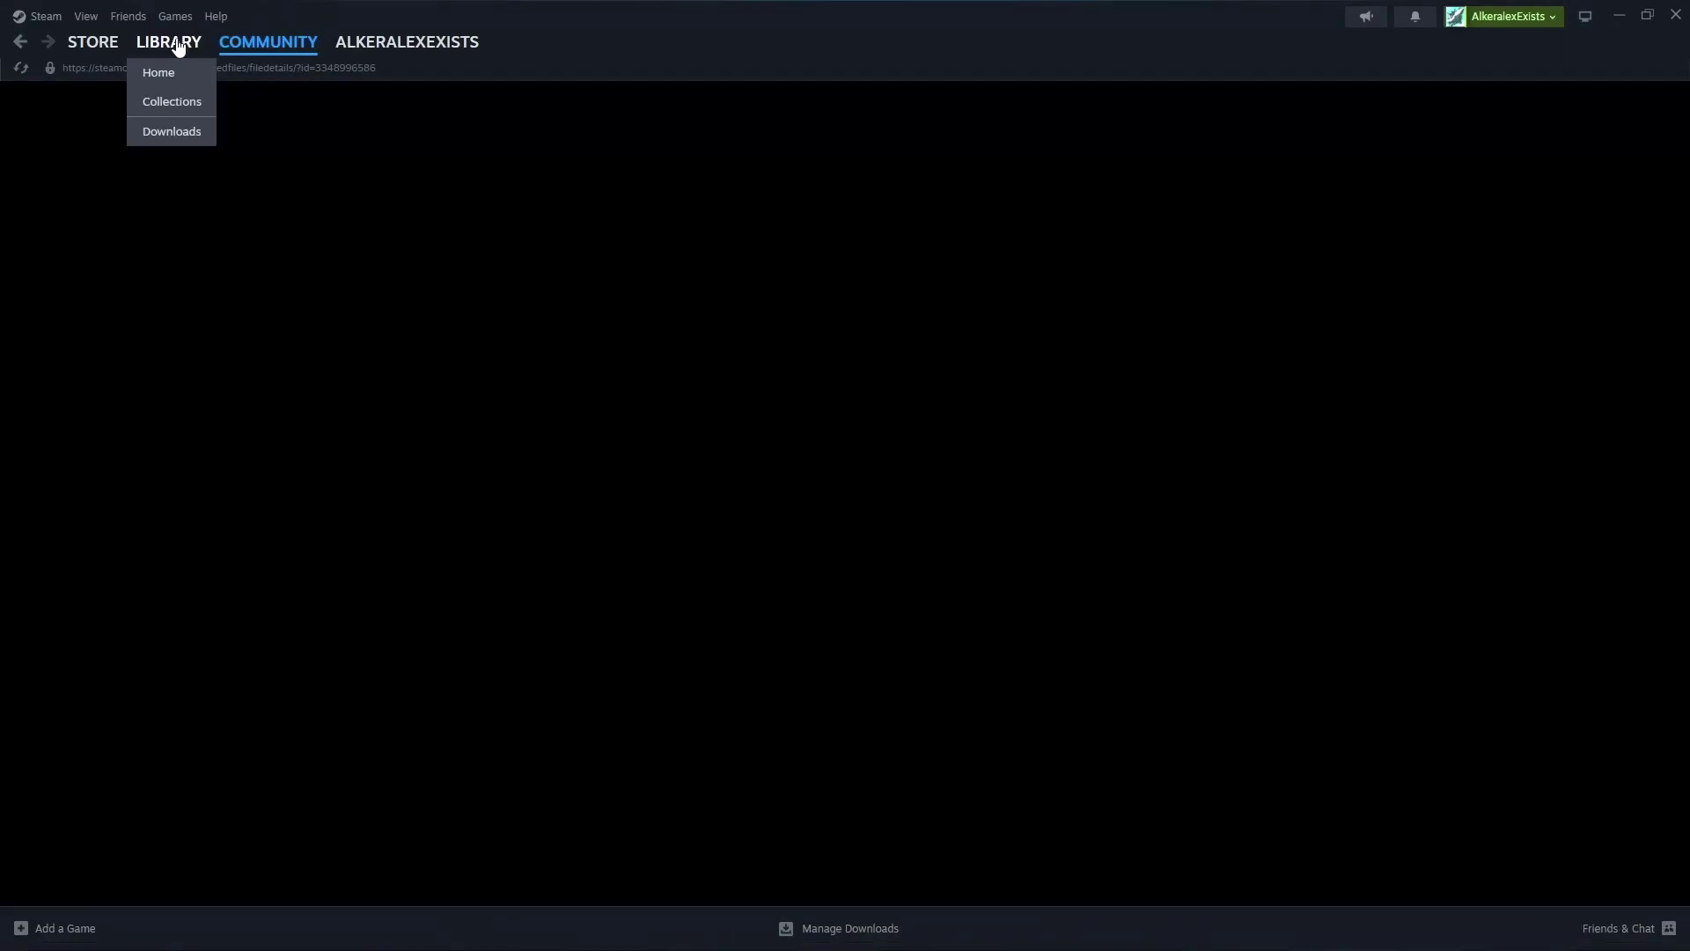
pyautogui.click(179, 49)
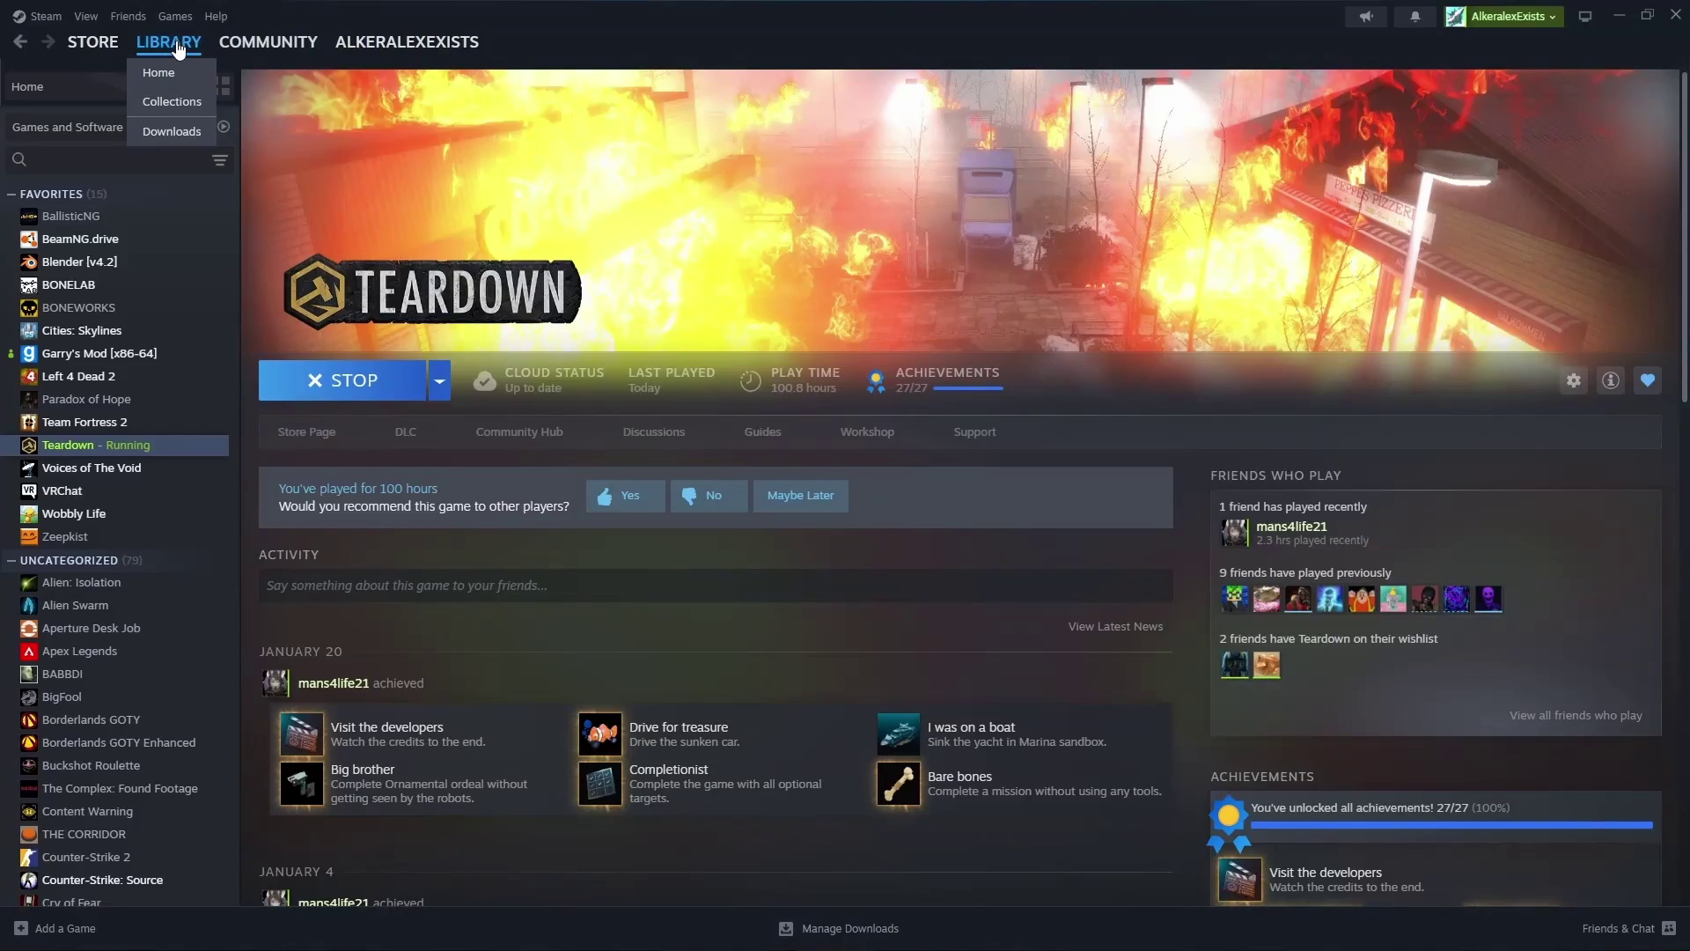
pyautogui.rightClick(106, 449)
pyautogui.moveTo(193, 557)
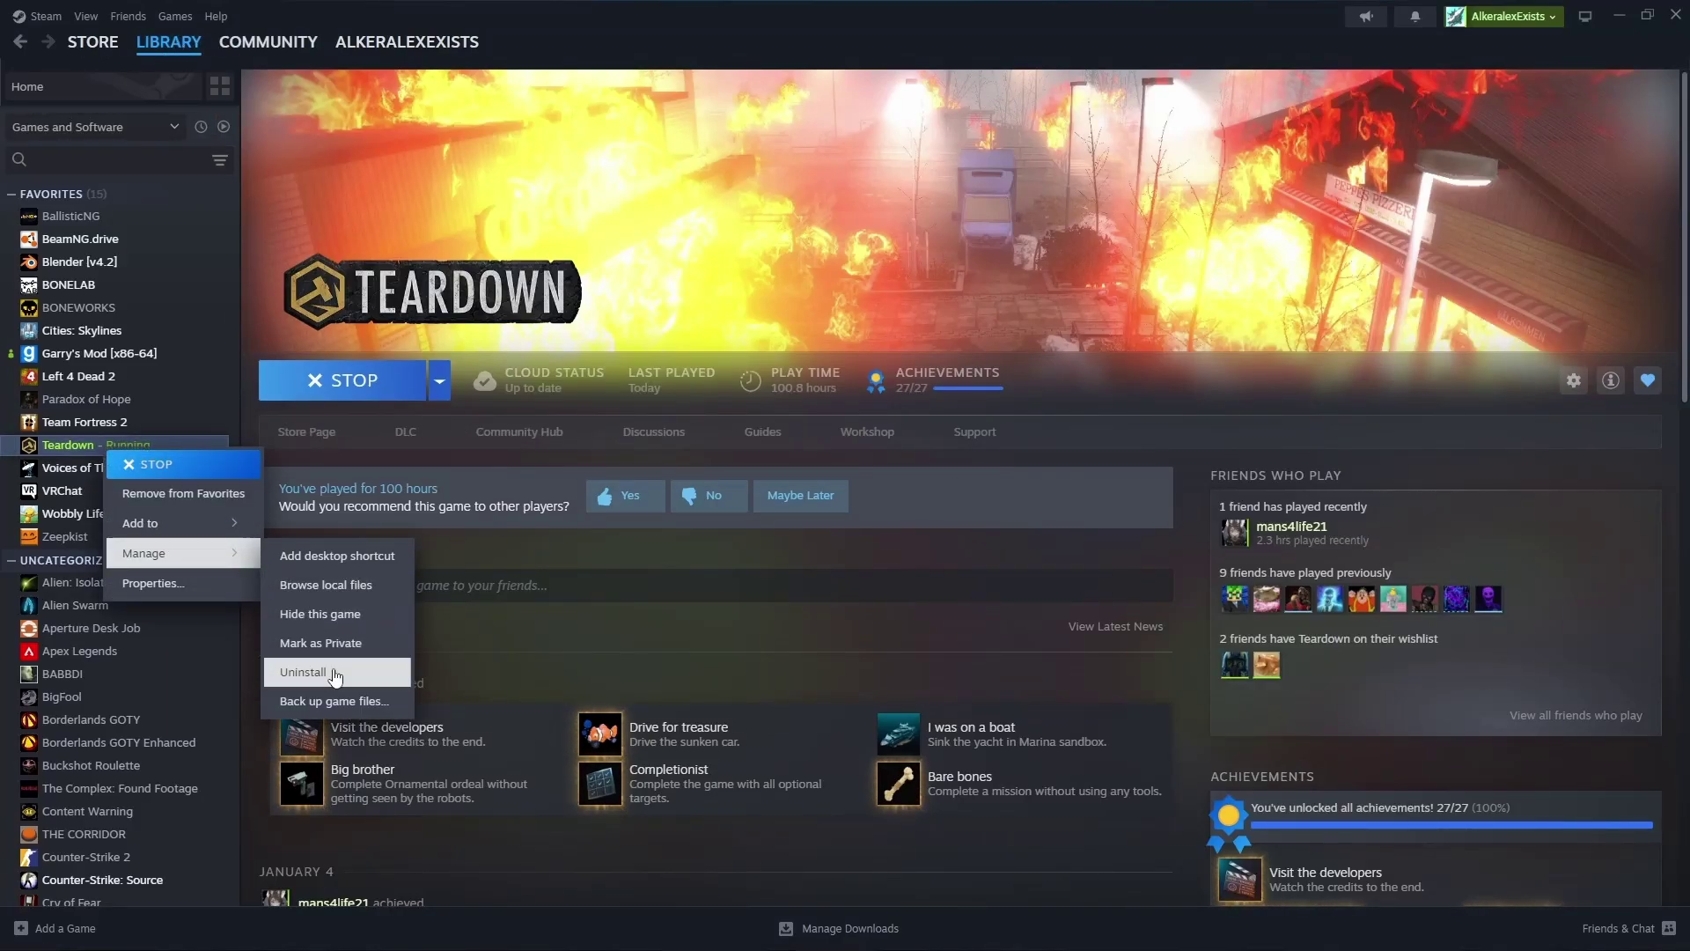
pyautogui.click(331, 588)
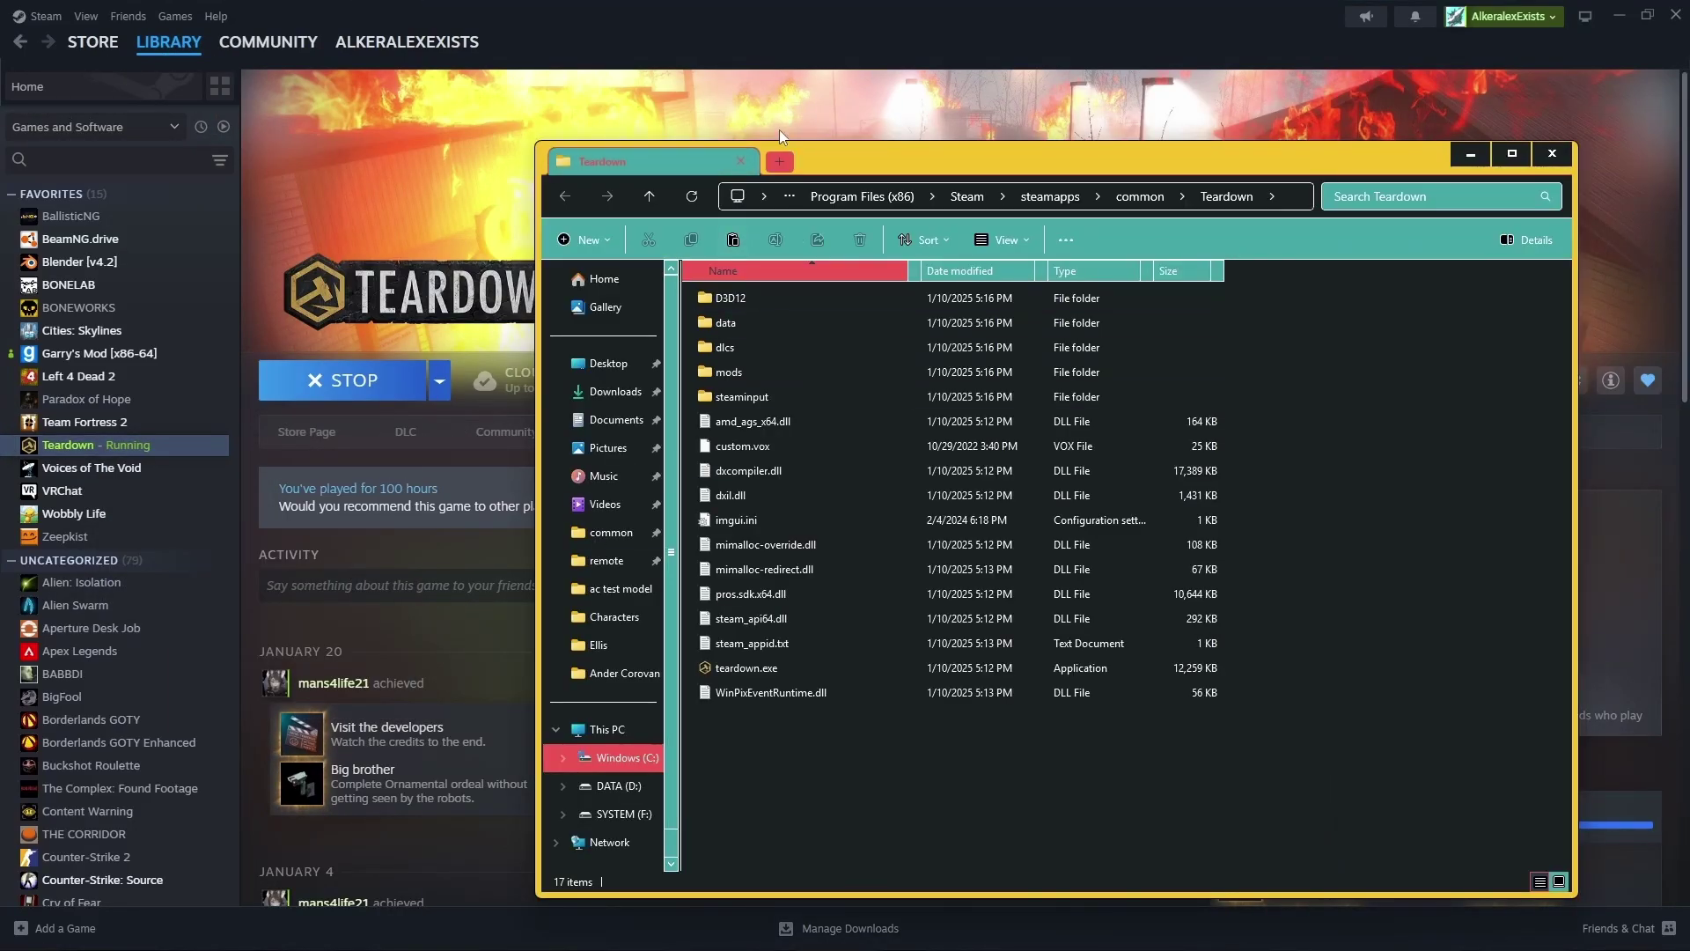
pyautogui.middleClick(701, 160)
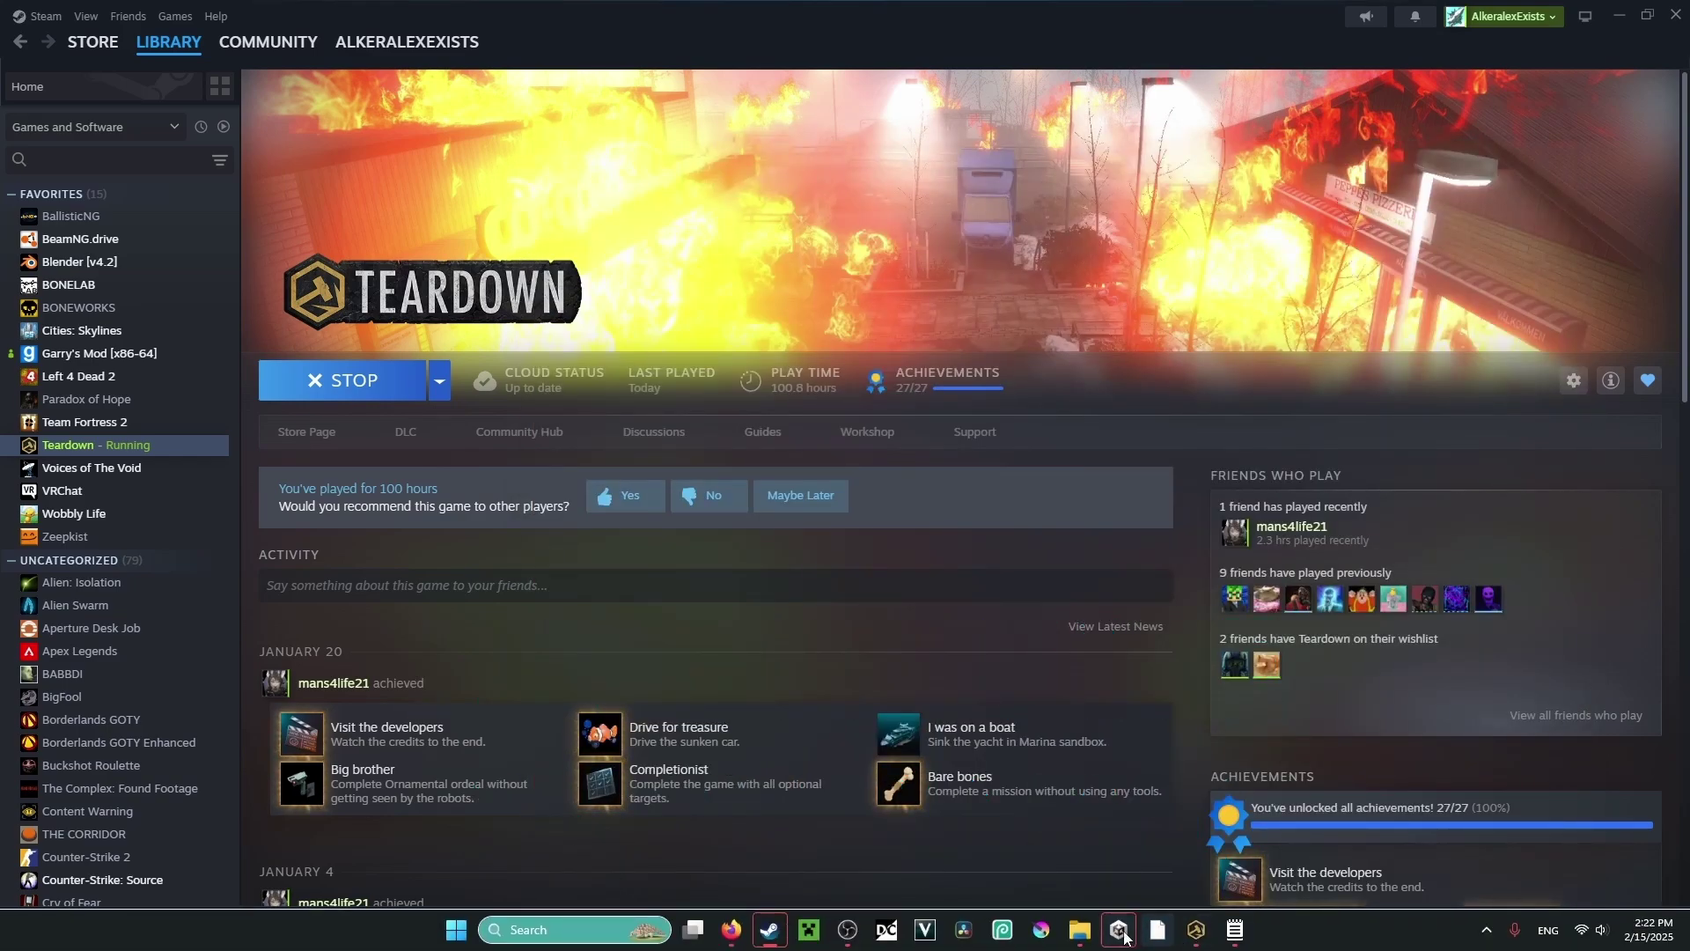
# In File Explorer, open Program Files (x86)/Steam/steamapps/common/Teardown/data/prefab/player on the C: drive
pyautogui.click(1081, 928)
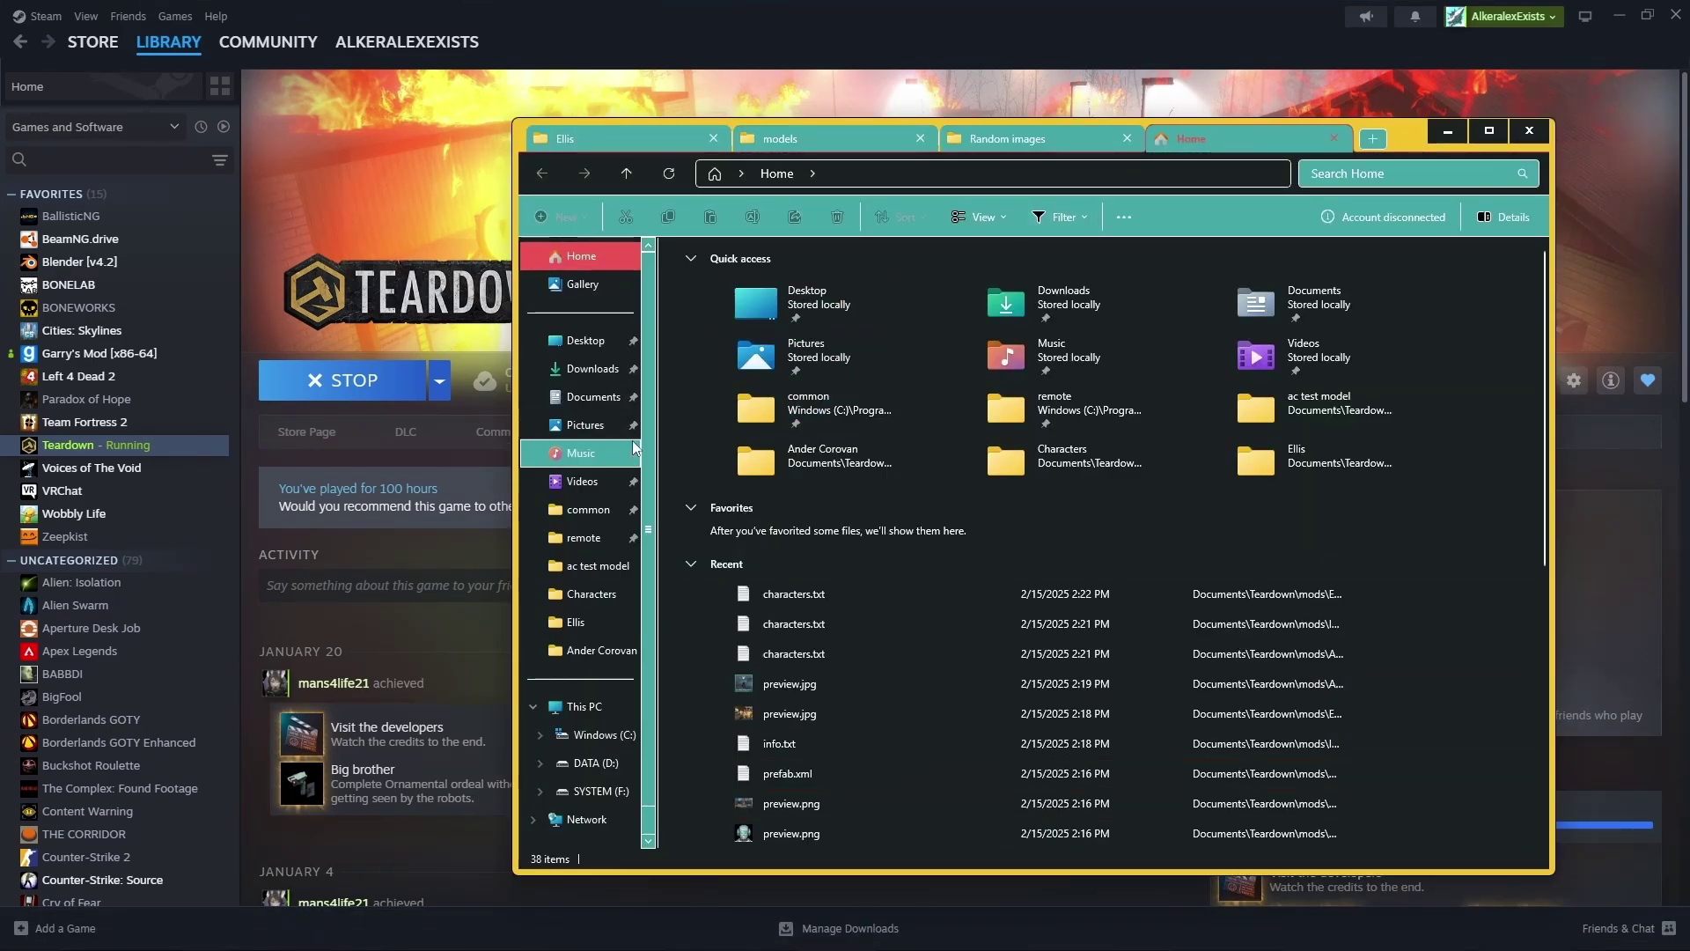
pyautogui.click(604, 734)
pyautogui.doubleClick(724, 526)
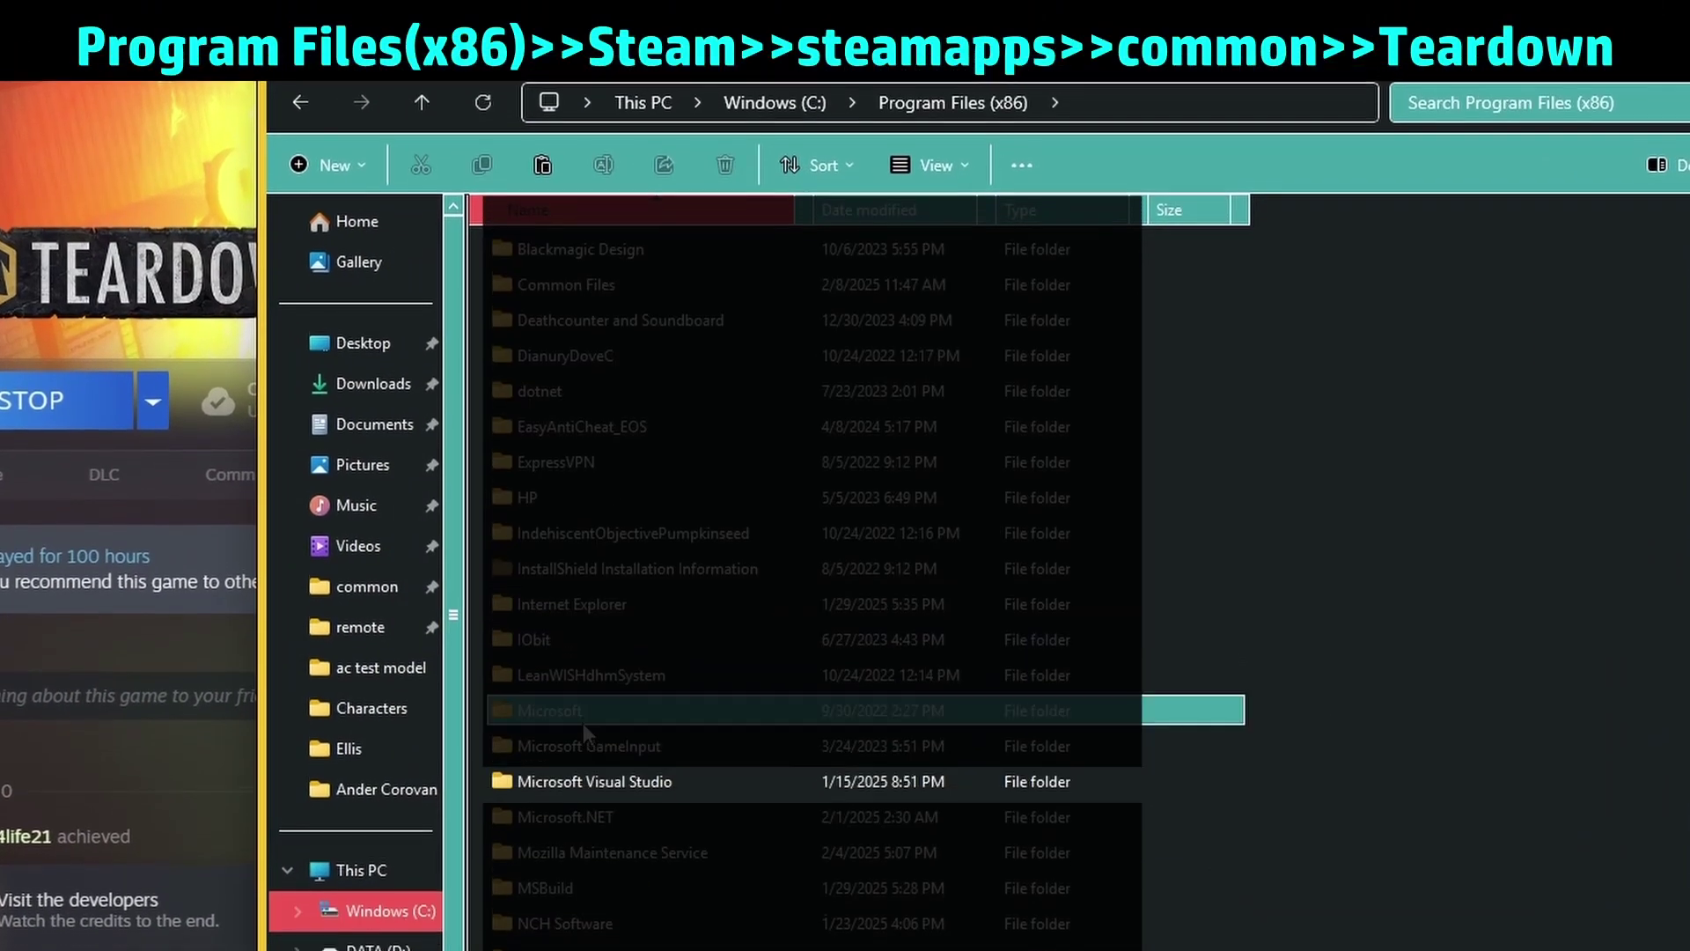
pyautogui.scroll(-2, 583, 720)
pyautogui.doubleClick(556, 875)
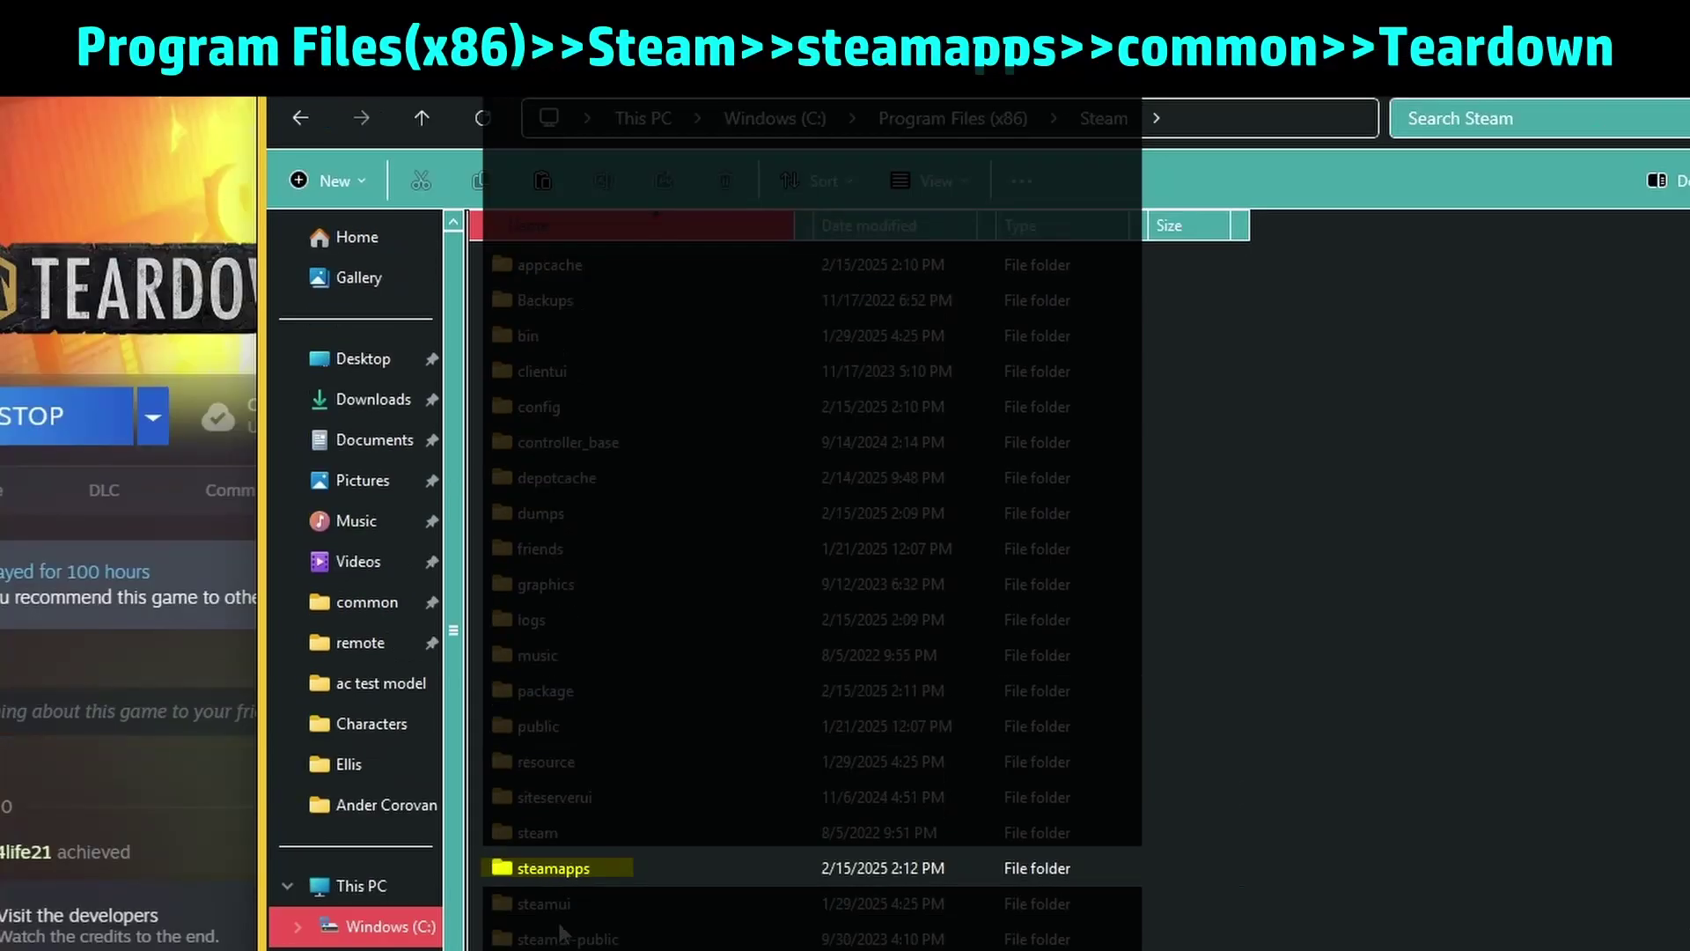
pyautogui.doubleClick(553, 868)
pyautogui.doubleClick(574, 262)
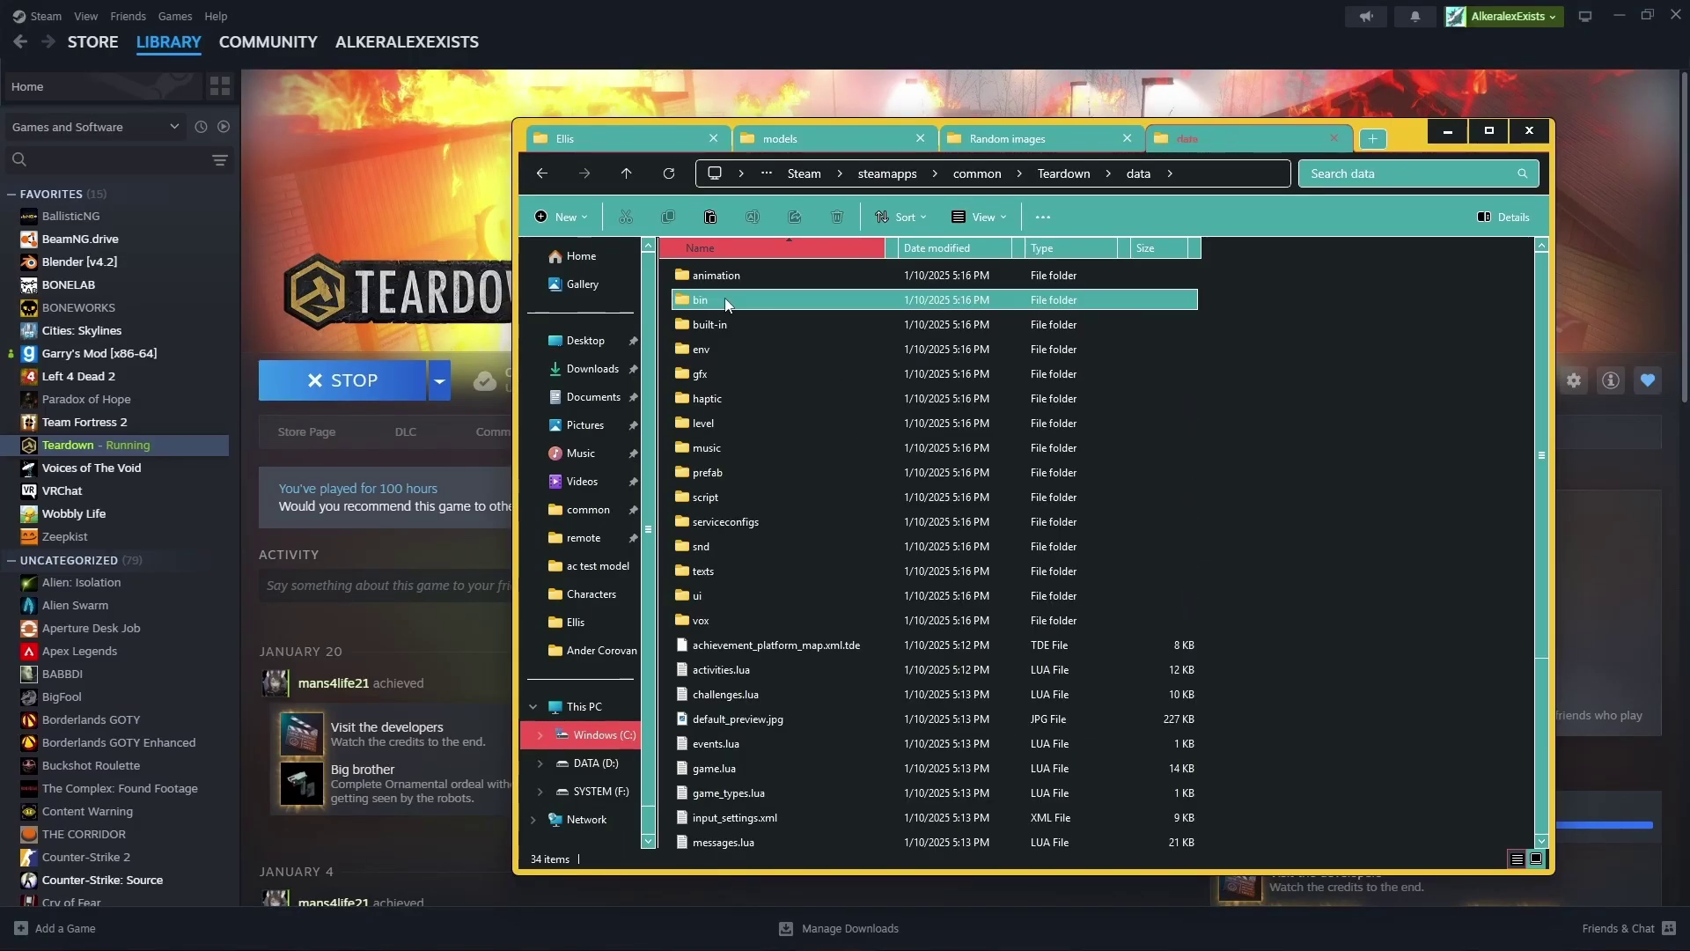
pyautogui.doubleClick(709, 473)
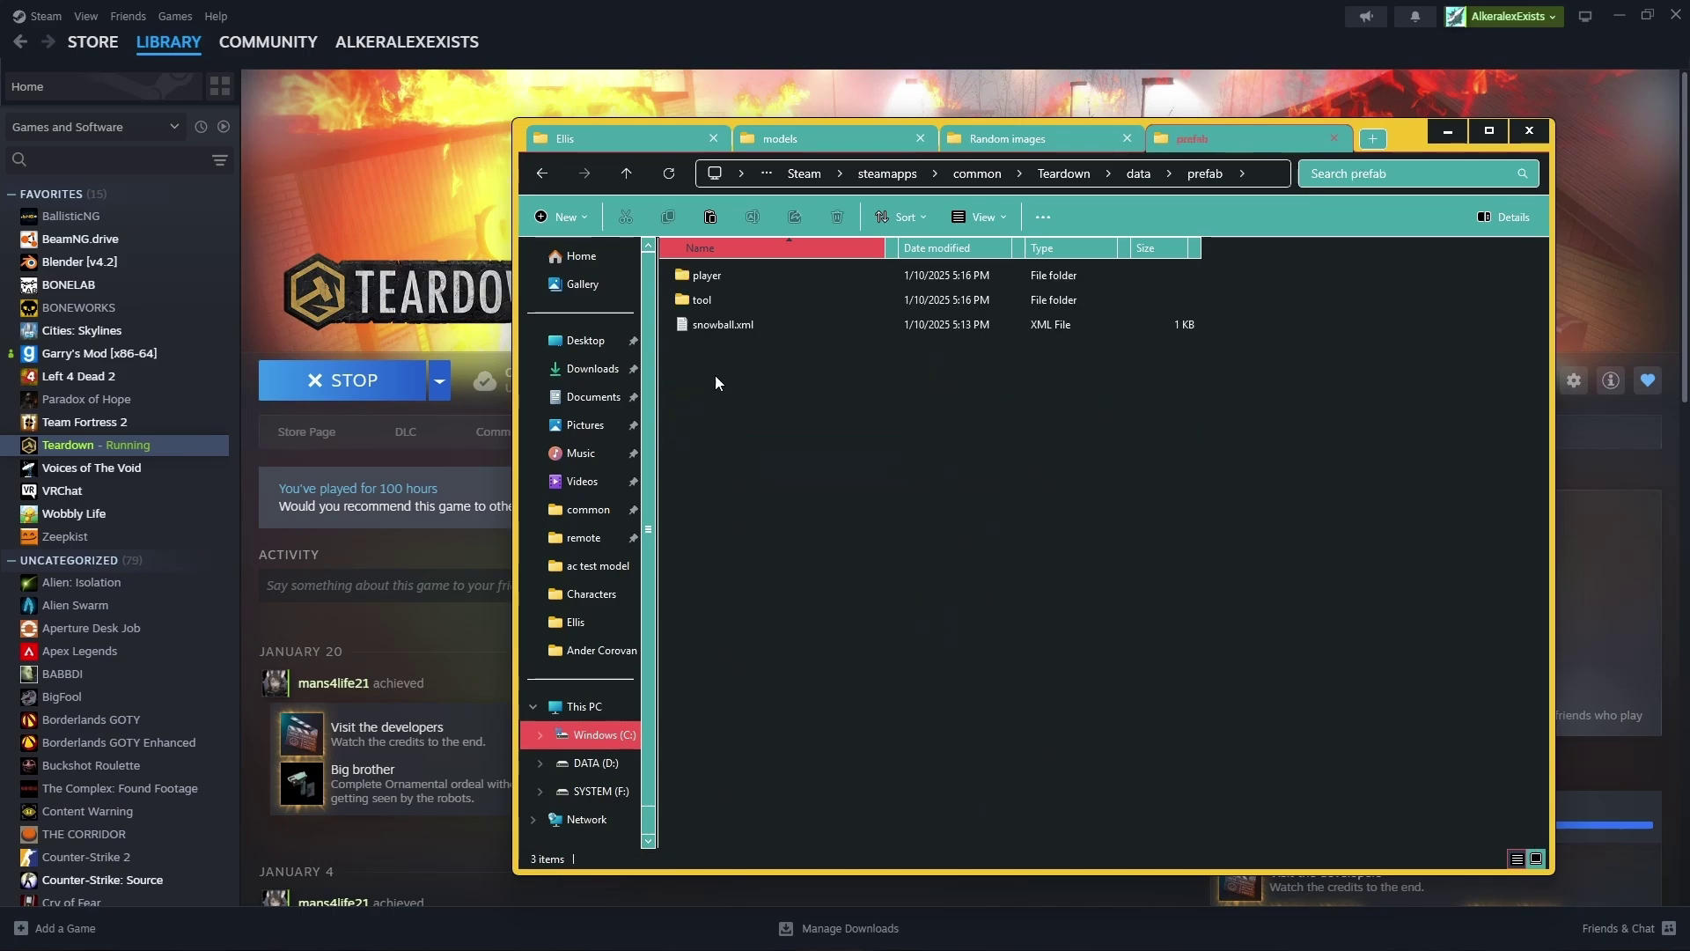
pyautogui.doubleClick(715, 277)
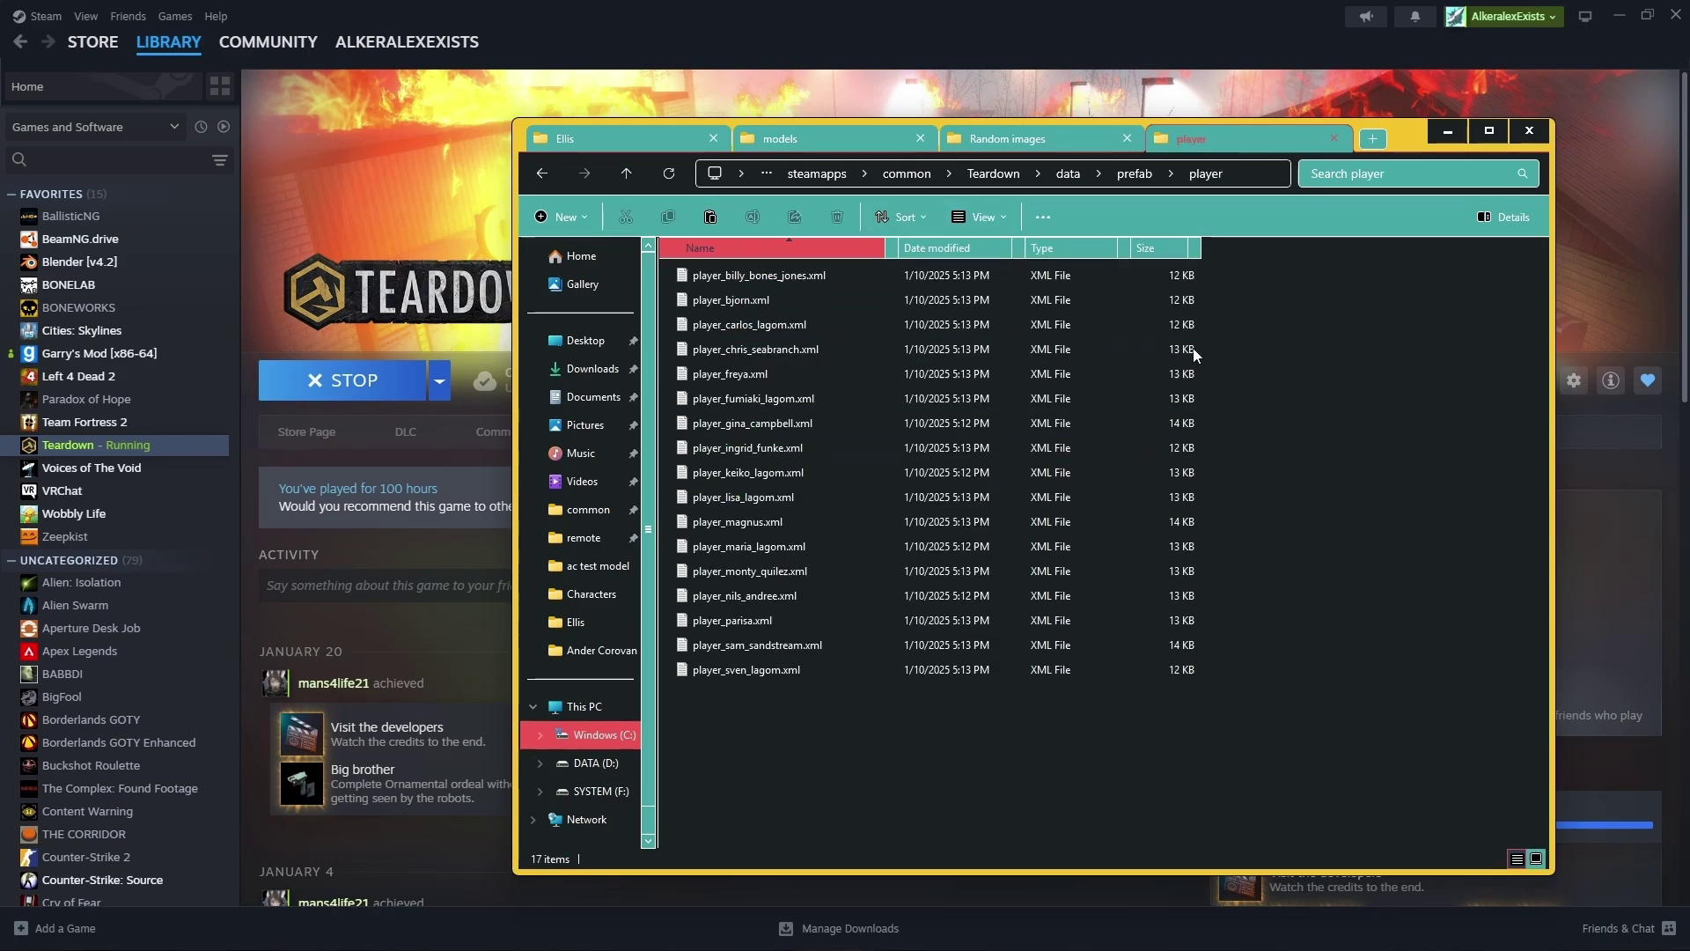
# Switch to Teardown and browse the built-in characters on the Character Selection screen up to Chris Seabranch
pyautogui.click(1202, 935)
pyautogui.click(971, 830)
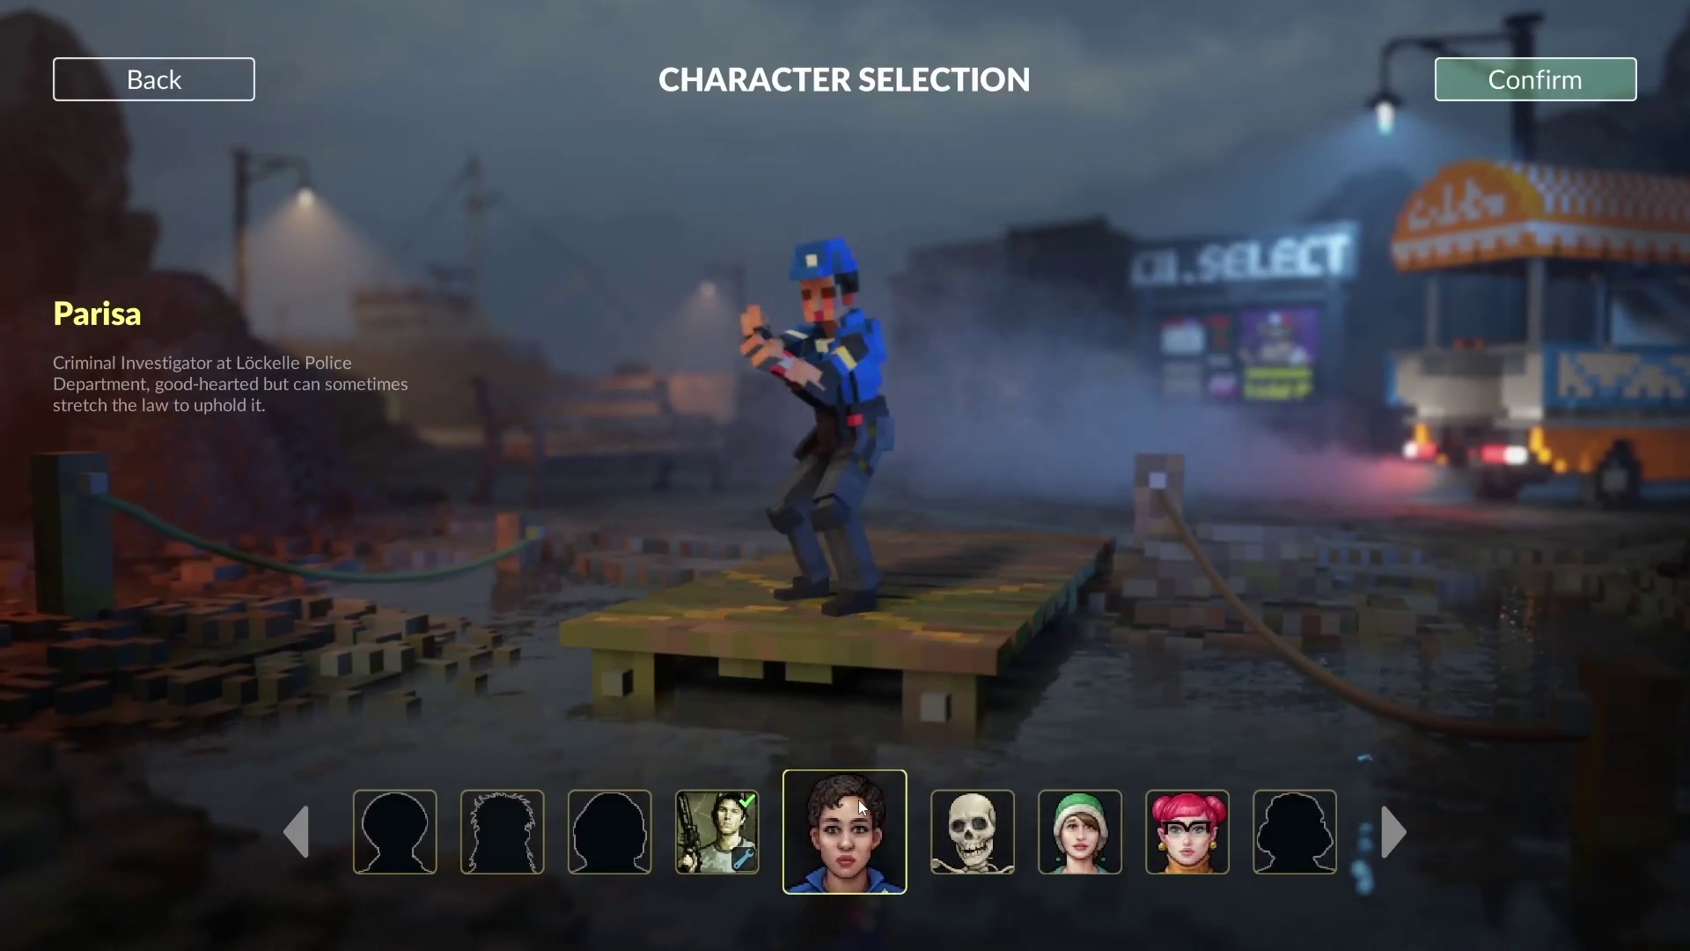
pyautogui.scroll(-1, 855, 808)
pyautogui.scroll(-1, 854, 812)
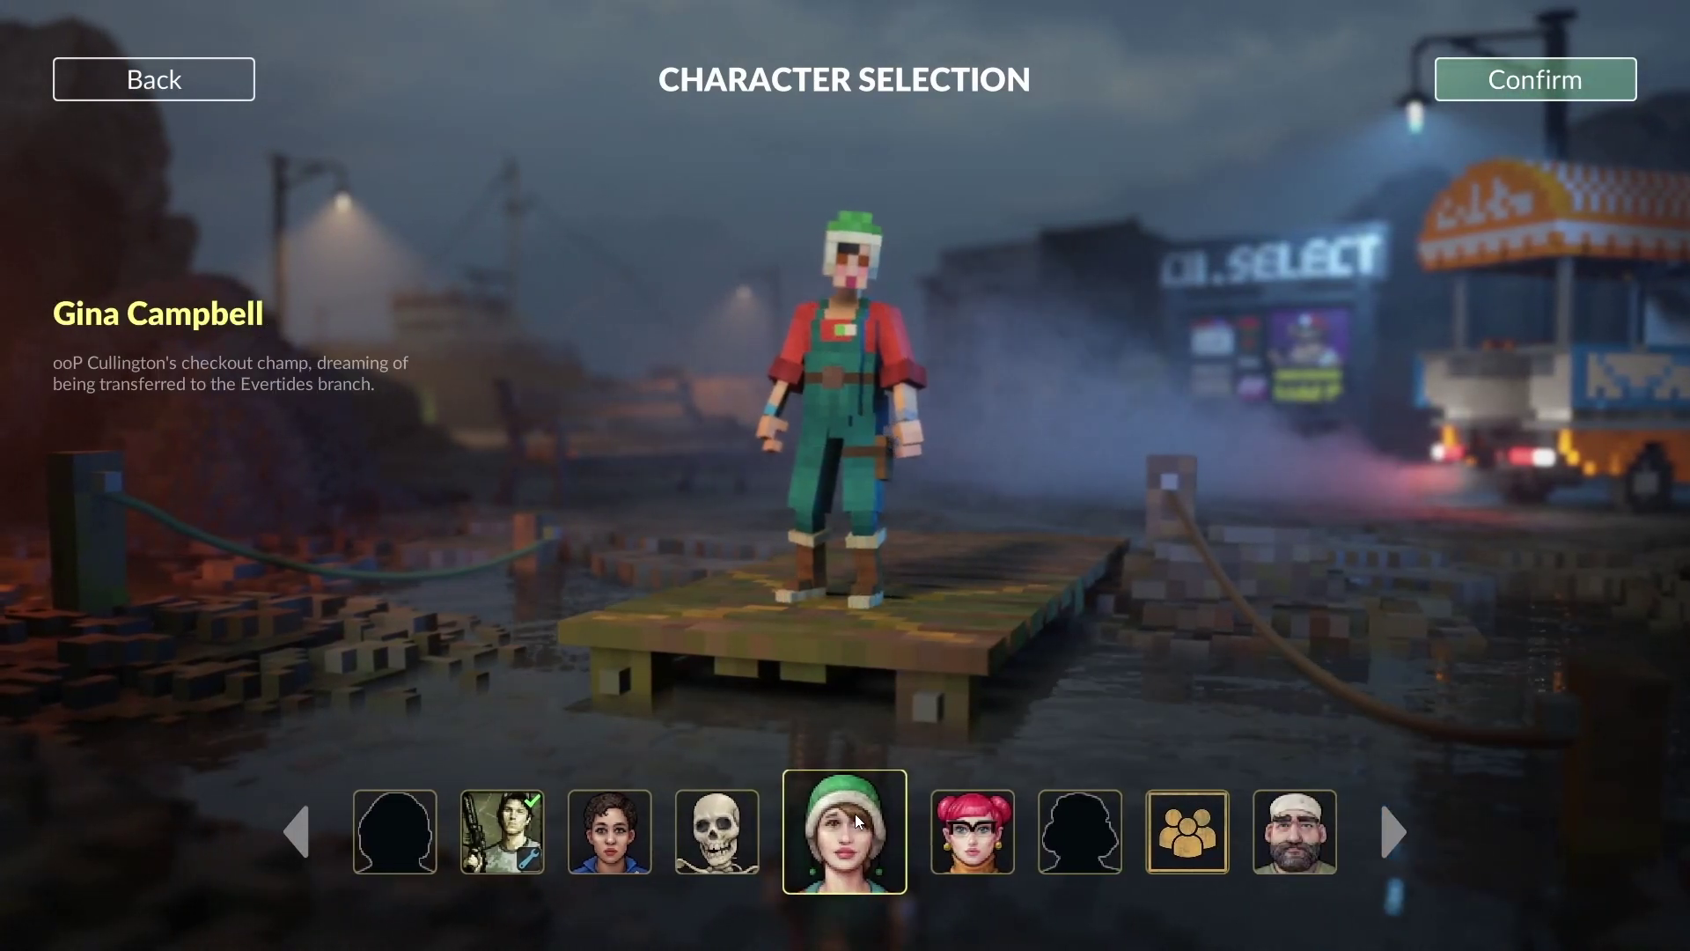
pyautogui.hotkey('alt', 'Tab')
pyautogui.hotkey('alt', 'Tab')
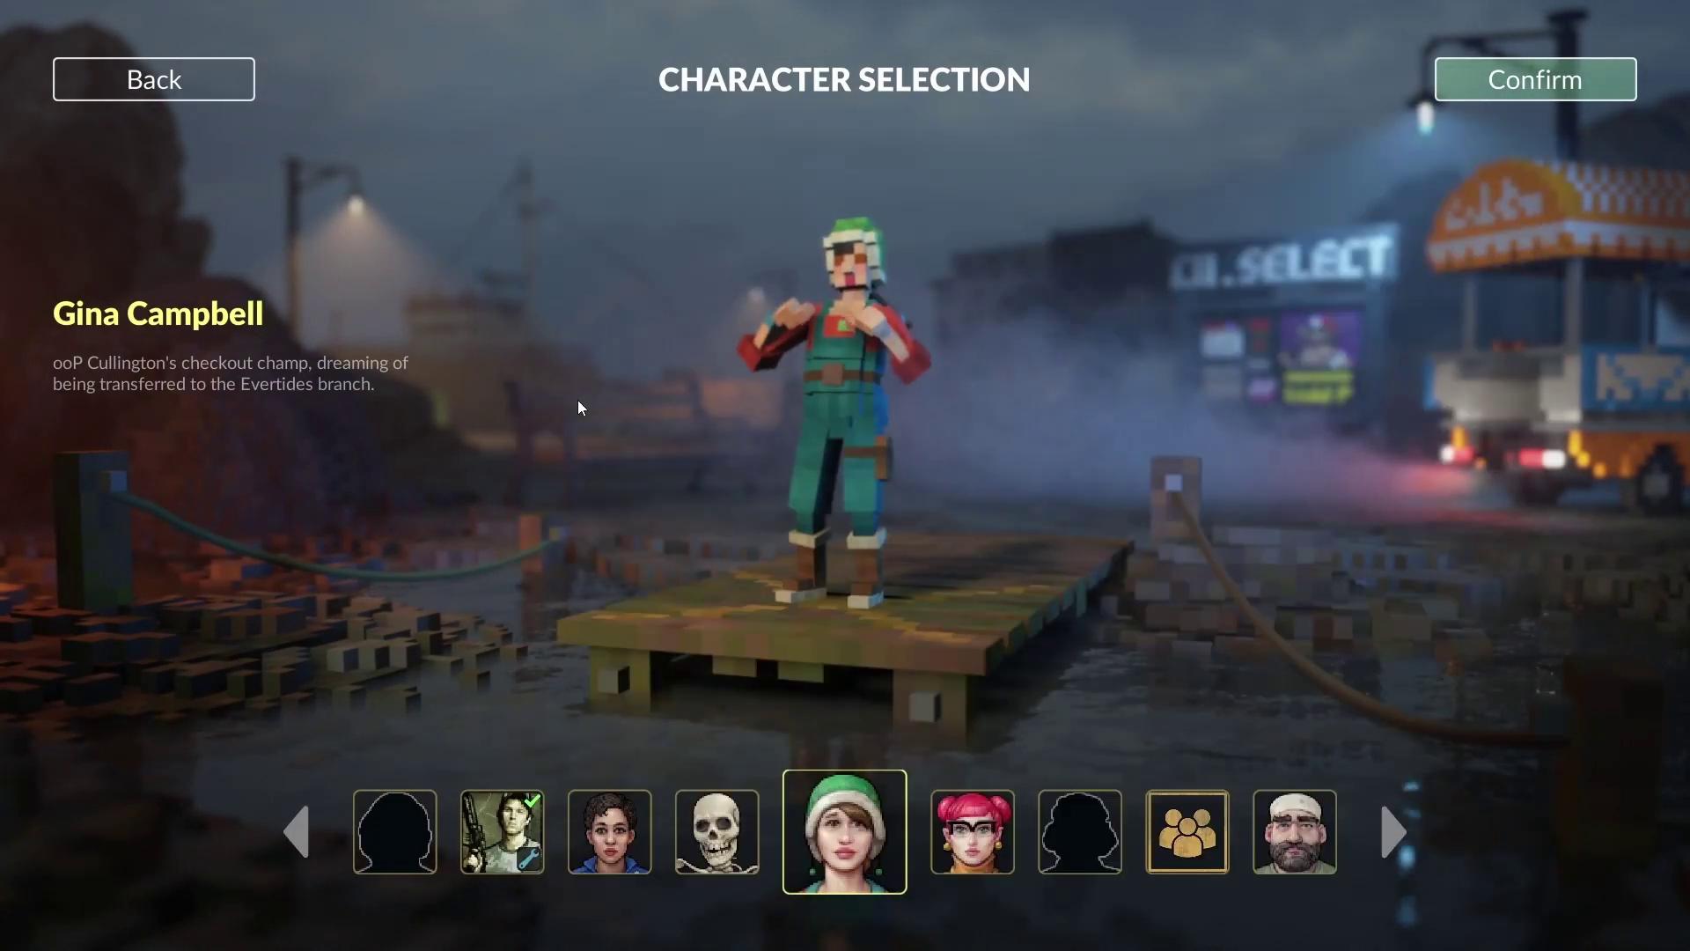
pyautogui.scroll(-1, 813, 829)
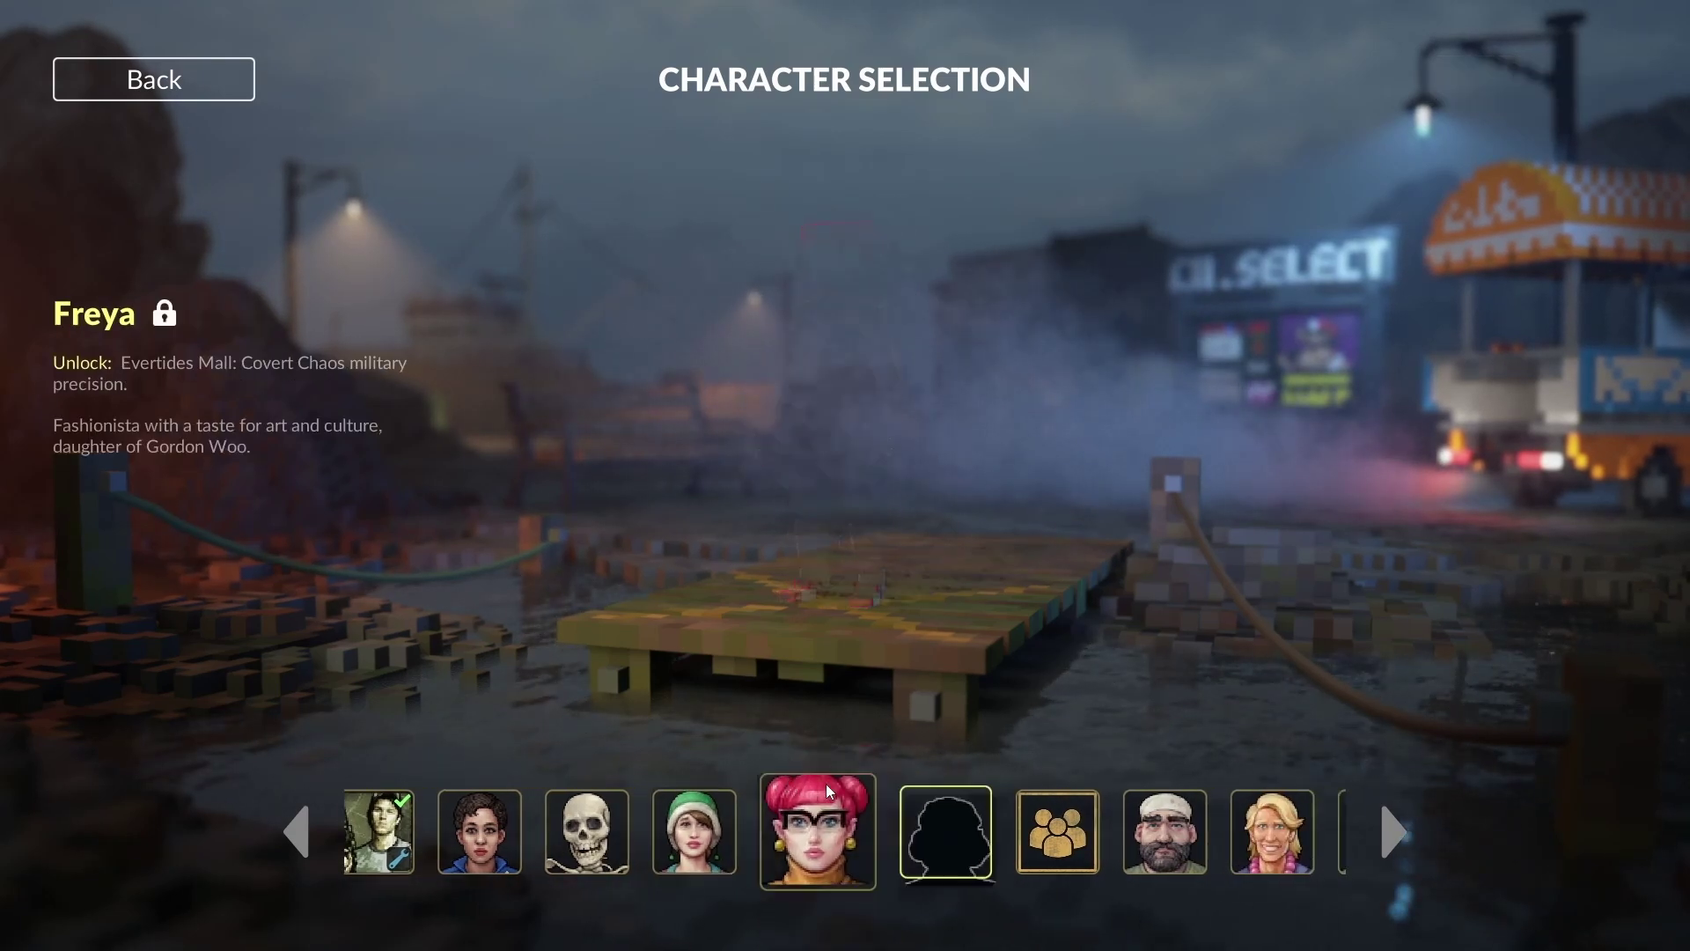
pyautogui.scroll(-3, 825, 783)
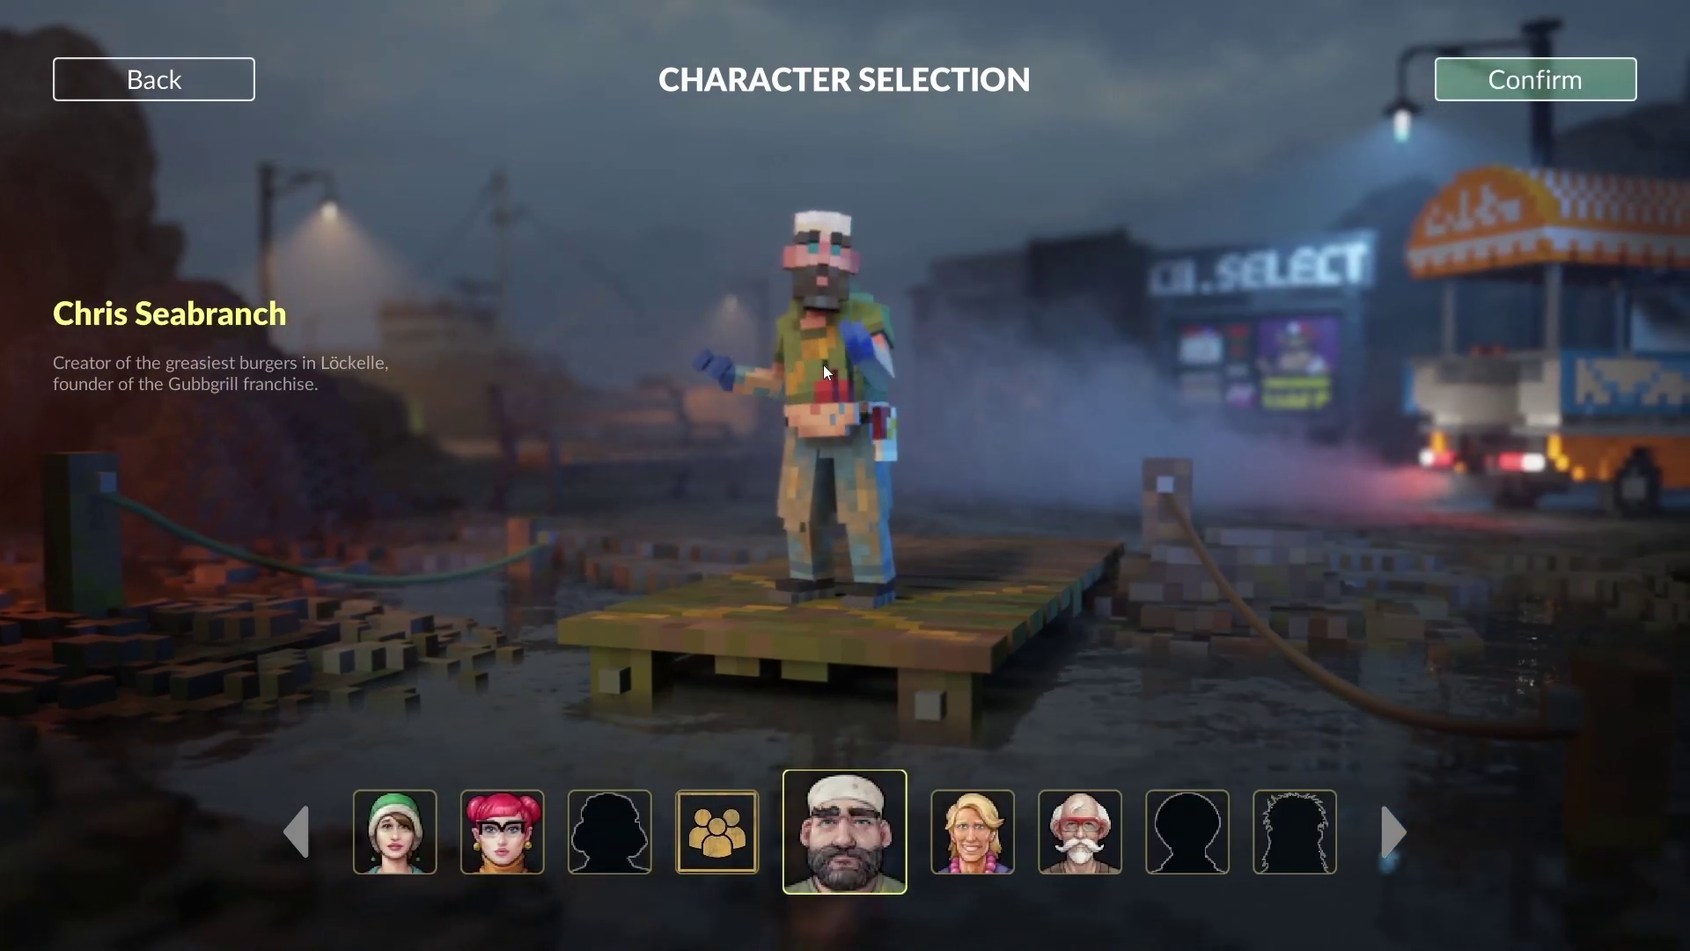
# Copy player_chris_seabranch.xml from the player prefab folder into the mod's models folder and open it in Notepad
pyautogui.hotkey('alt', 'Tab')
pyautogui.click(755, 350)
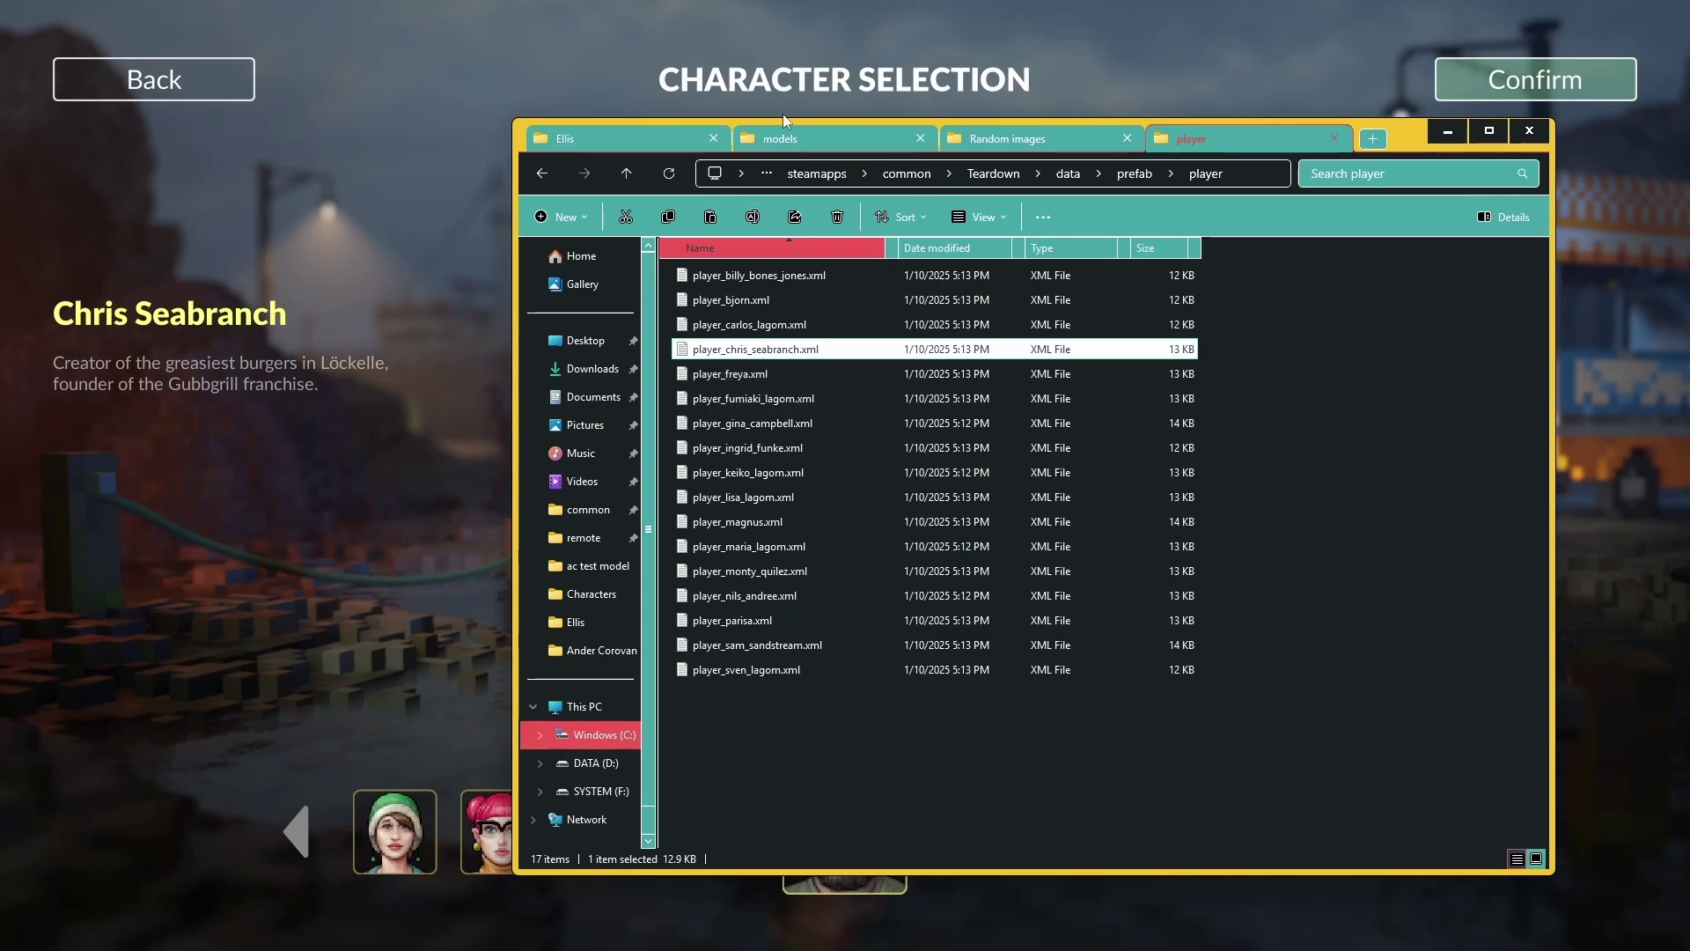
pyautogui.click(788, 139)
pyautogui.hotkey('ctrl', 'v')
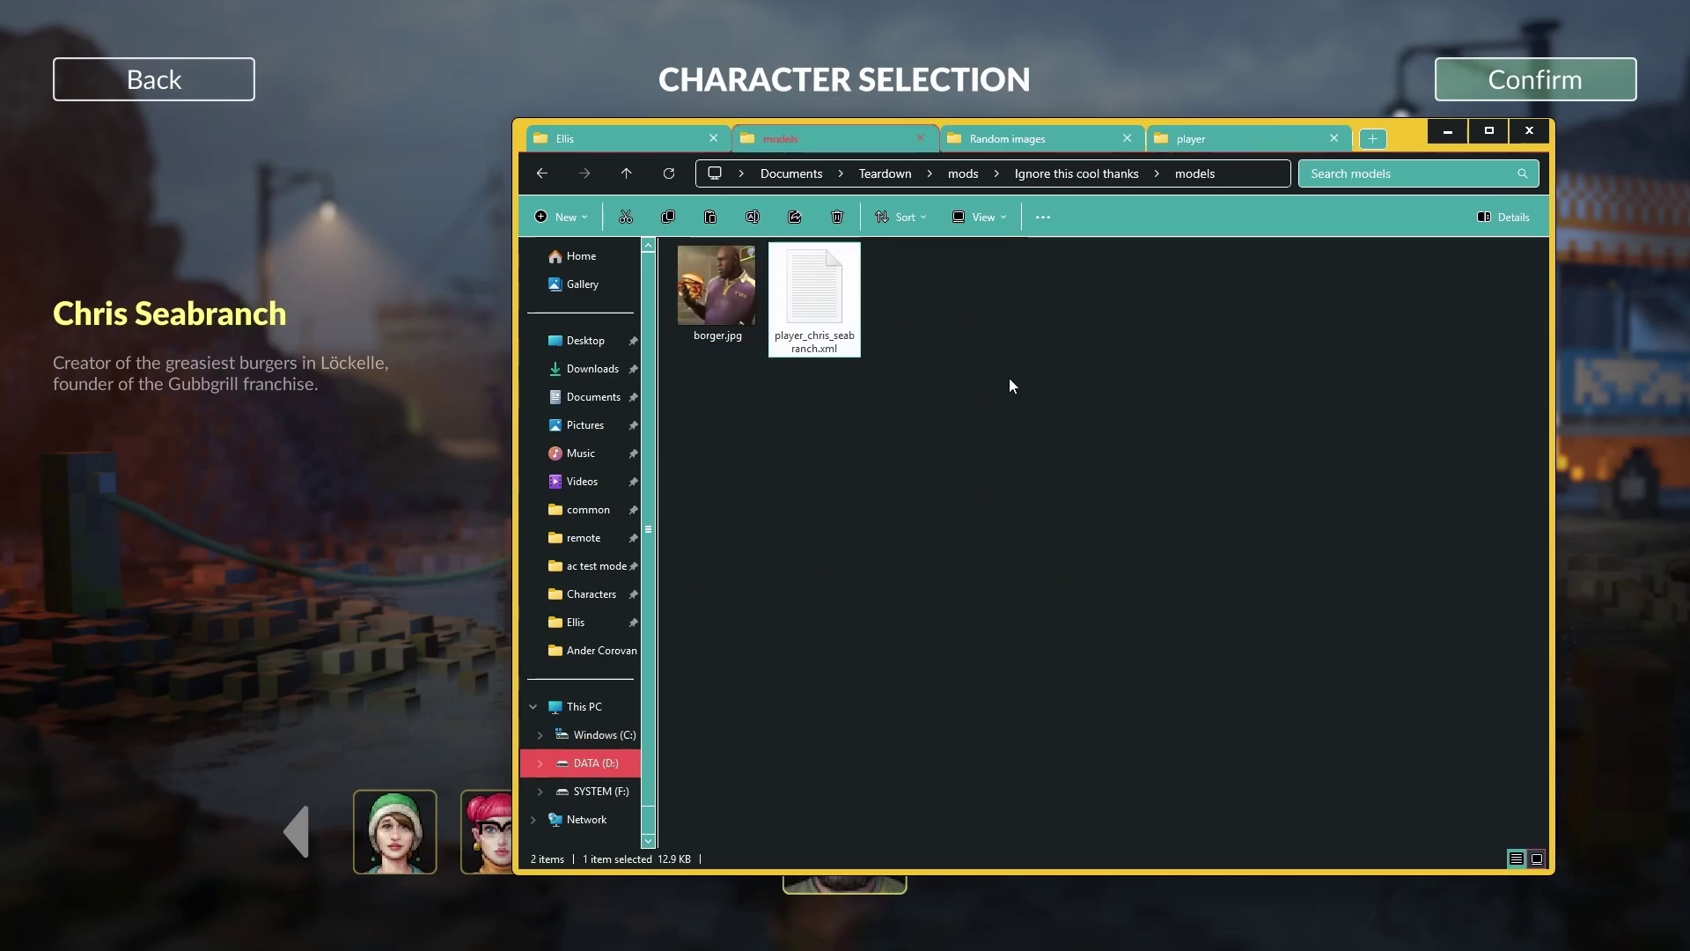
pyautogui.doubleClick(796, 304)
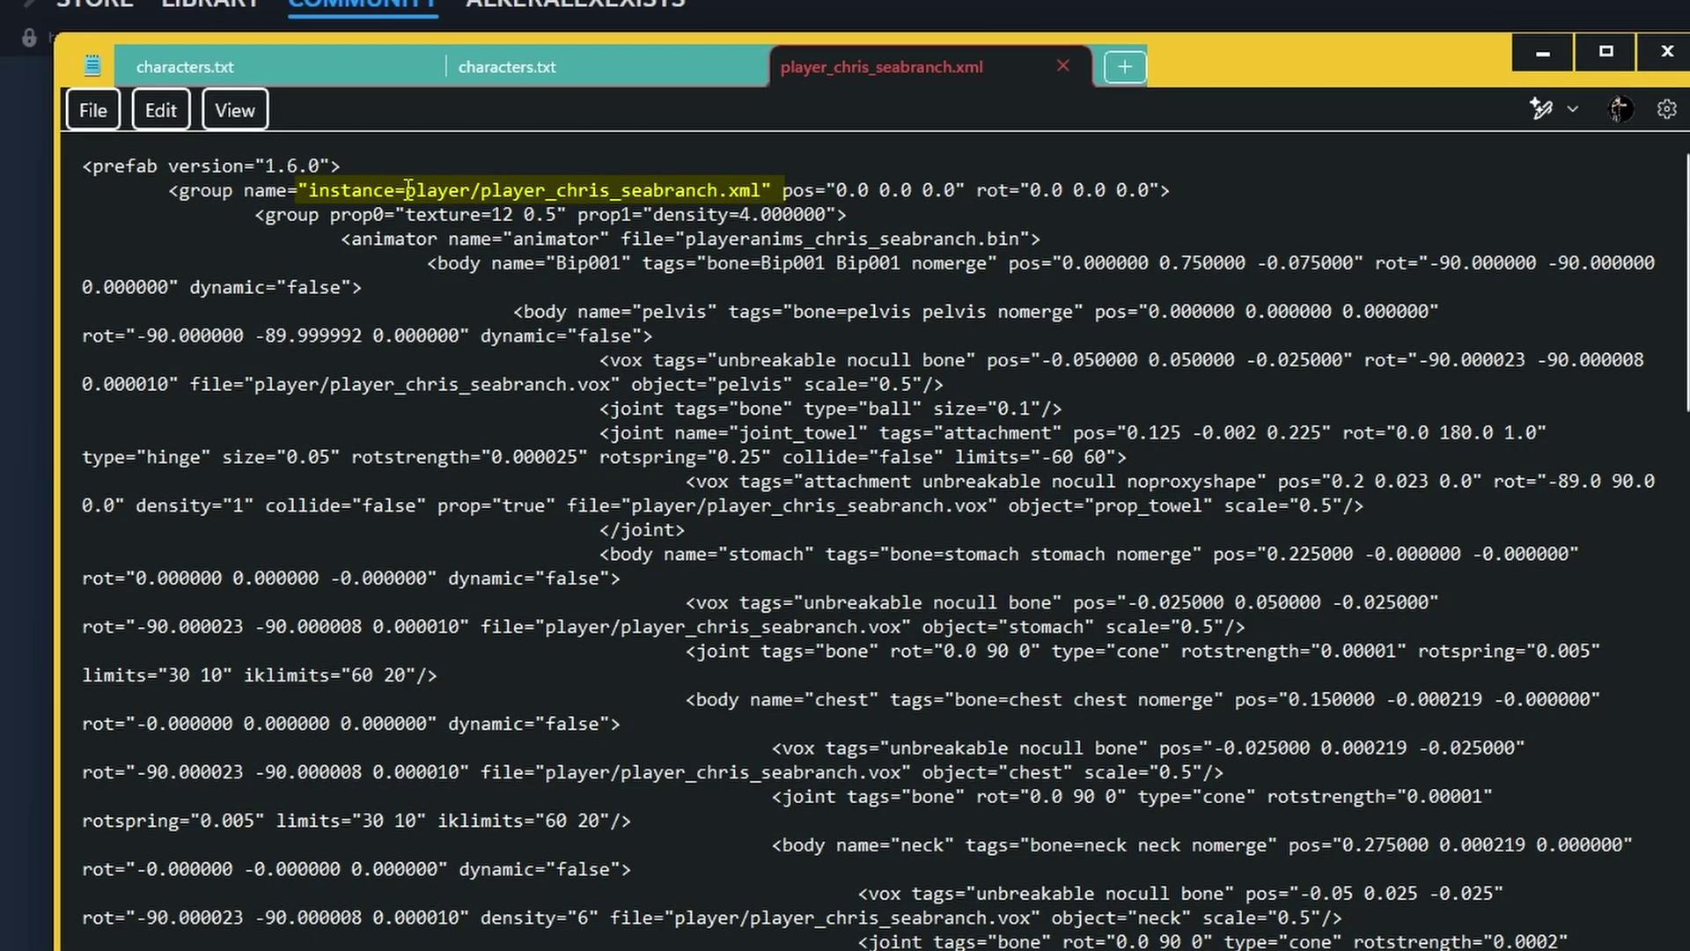
pyautogui.moveTo(406, 190); pyautogui.dragTo(750, 191)
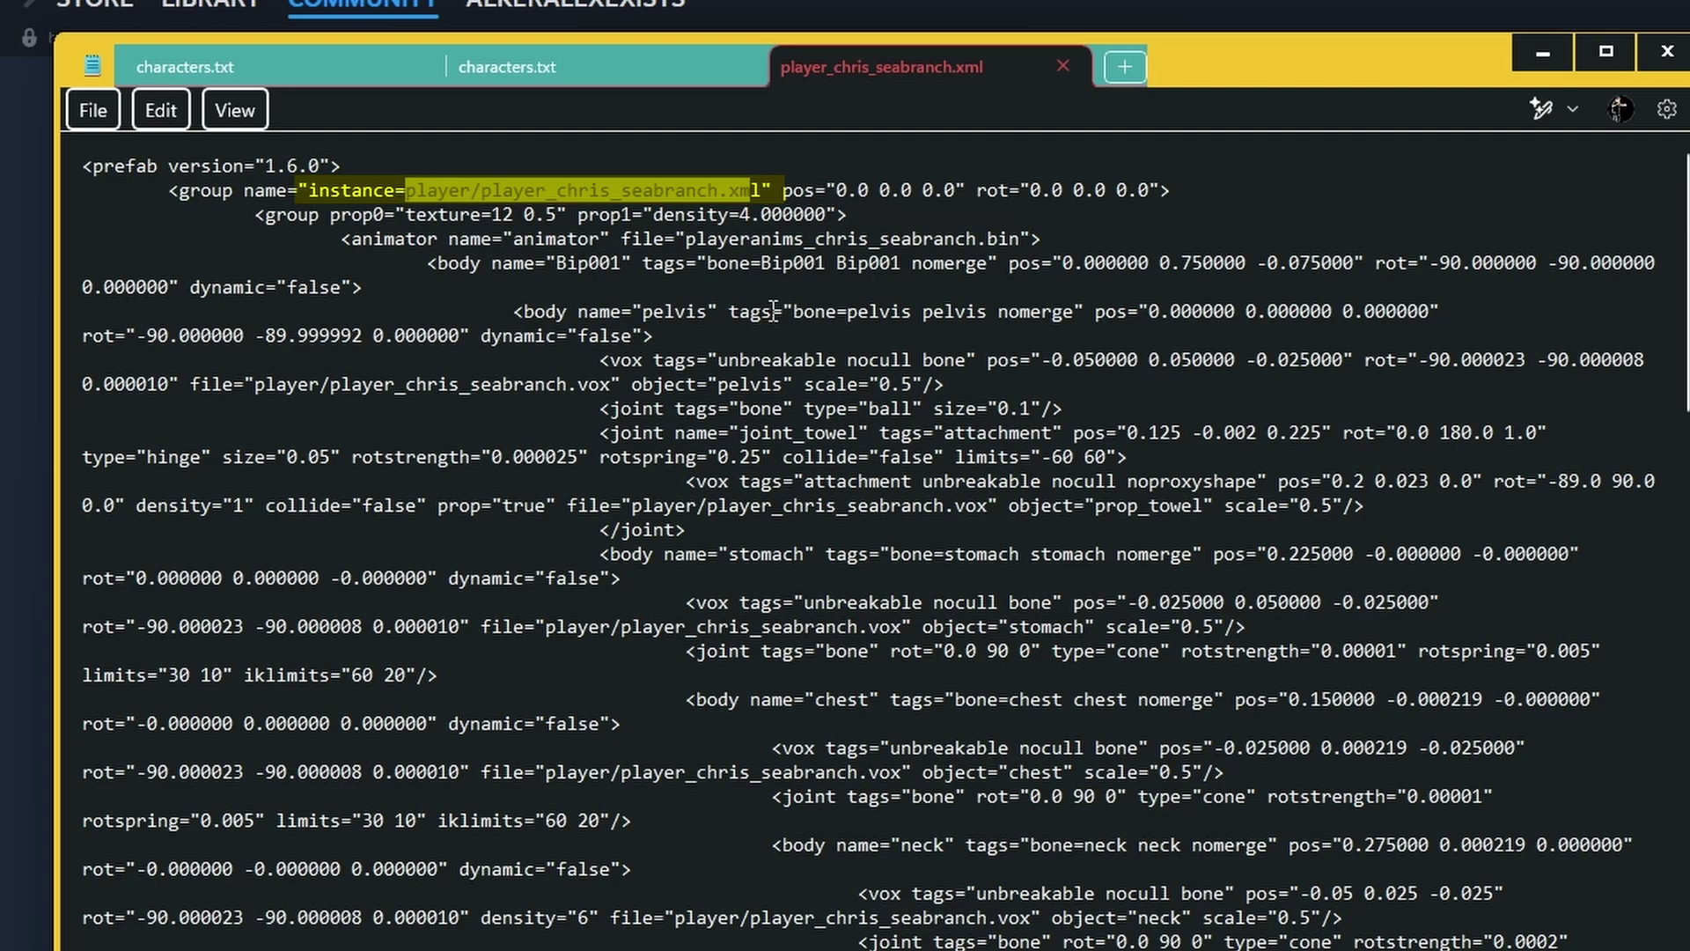
# Create a subfolder named xml in the mod's models folder
pyautogui.hotkey('alt', 'Tab')
pyautogui.click(920, 269)
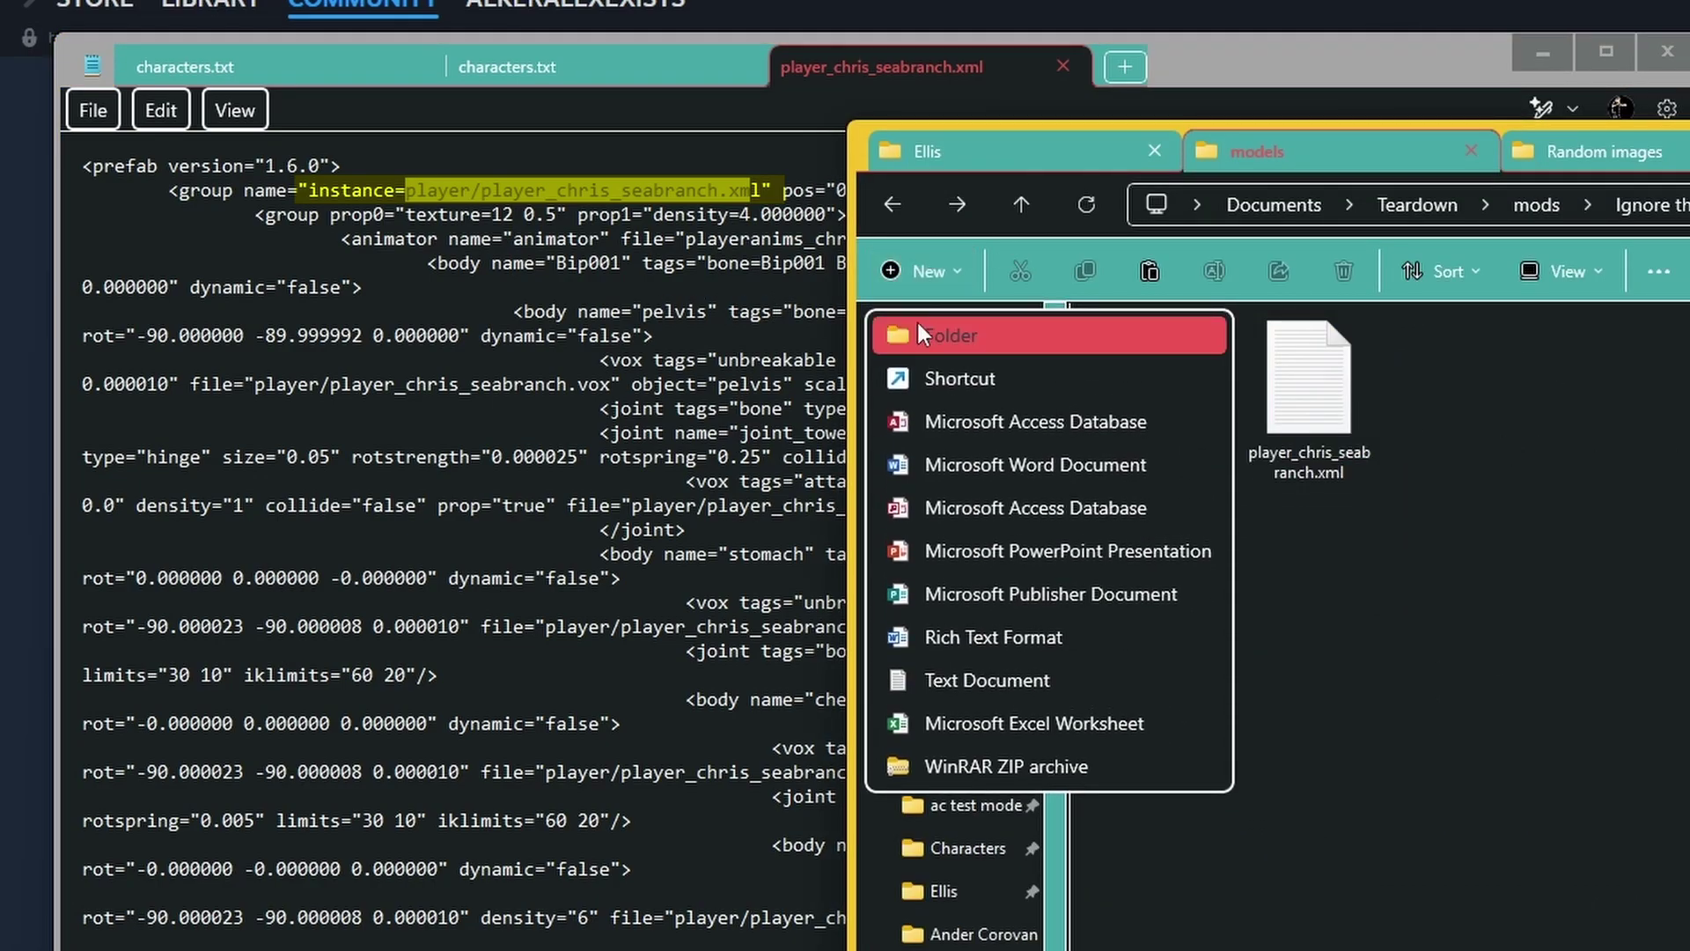
pyautogui.click(918, 326)
pyautogui.write('xml')
pyautogui.press('Return')
# In the first group's instance path in player_chris_seabranch.xml, insert MOD/ at the start and replace the player folder with models
pyautogui.hotkey('alt', 'Tab')
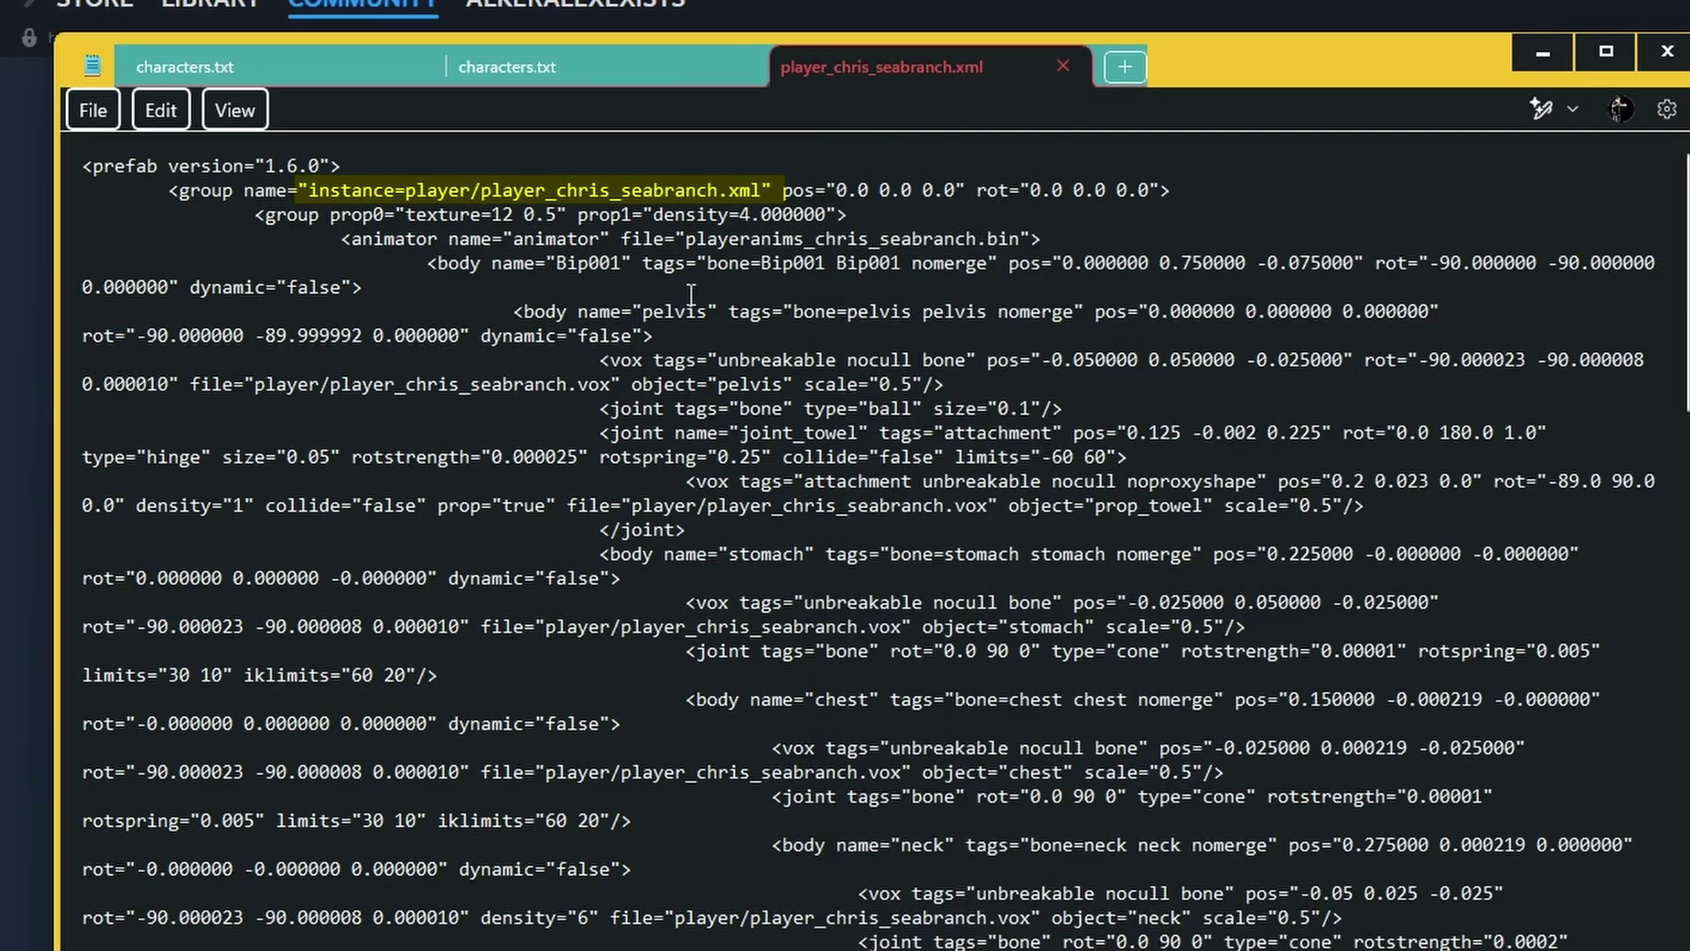
pyautogui.write('MOD/')
pyautogui.hotkey('shift', 'Right')
pyautogui.hotkey('shift', 'Right')
pyautogui.hotkey('shift', 'Right')
pyautogui.hotkey('shift', 'Right')
pyautogui.hotkey('shift', 'Right')
pyautogui.hotkey('shift', 'Right')
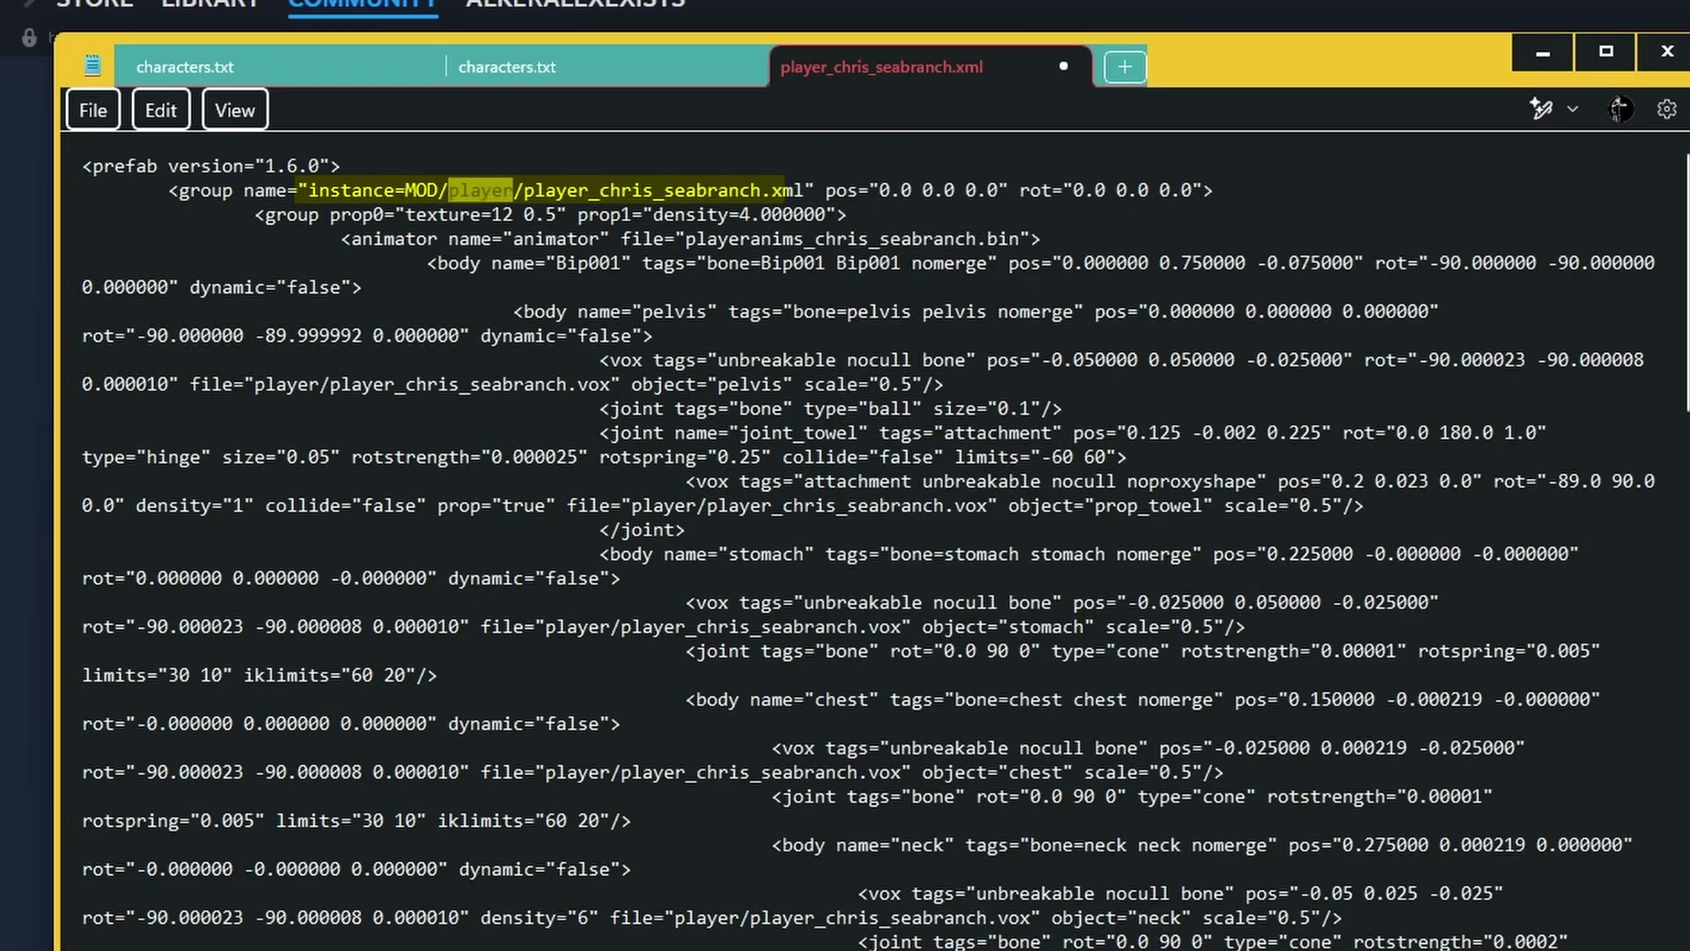
pyautogui.hotkey('alt', 'Tab')
pyautogui.hotkey('alt', 'Tab')
pyautogui.write('models')
# Move player_chris_seabranch.xml into the xml folder and save its instance path as MOD/models/xml/player_chris_seabranch.xml
pyautogui.hotkey('alt', 'Tab')
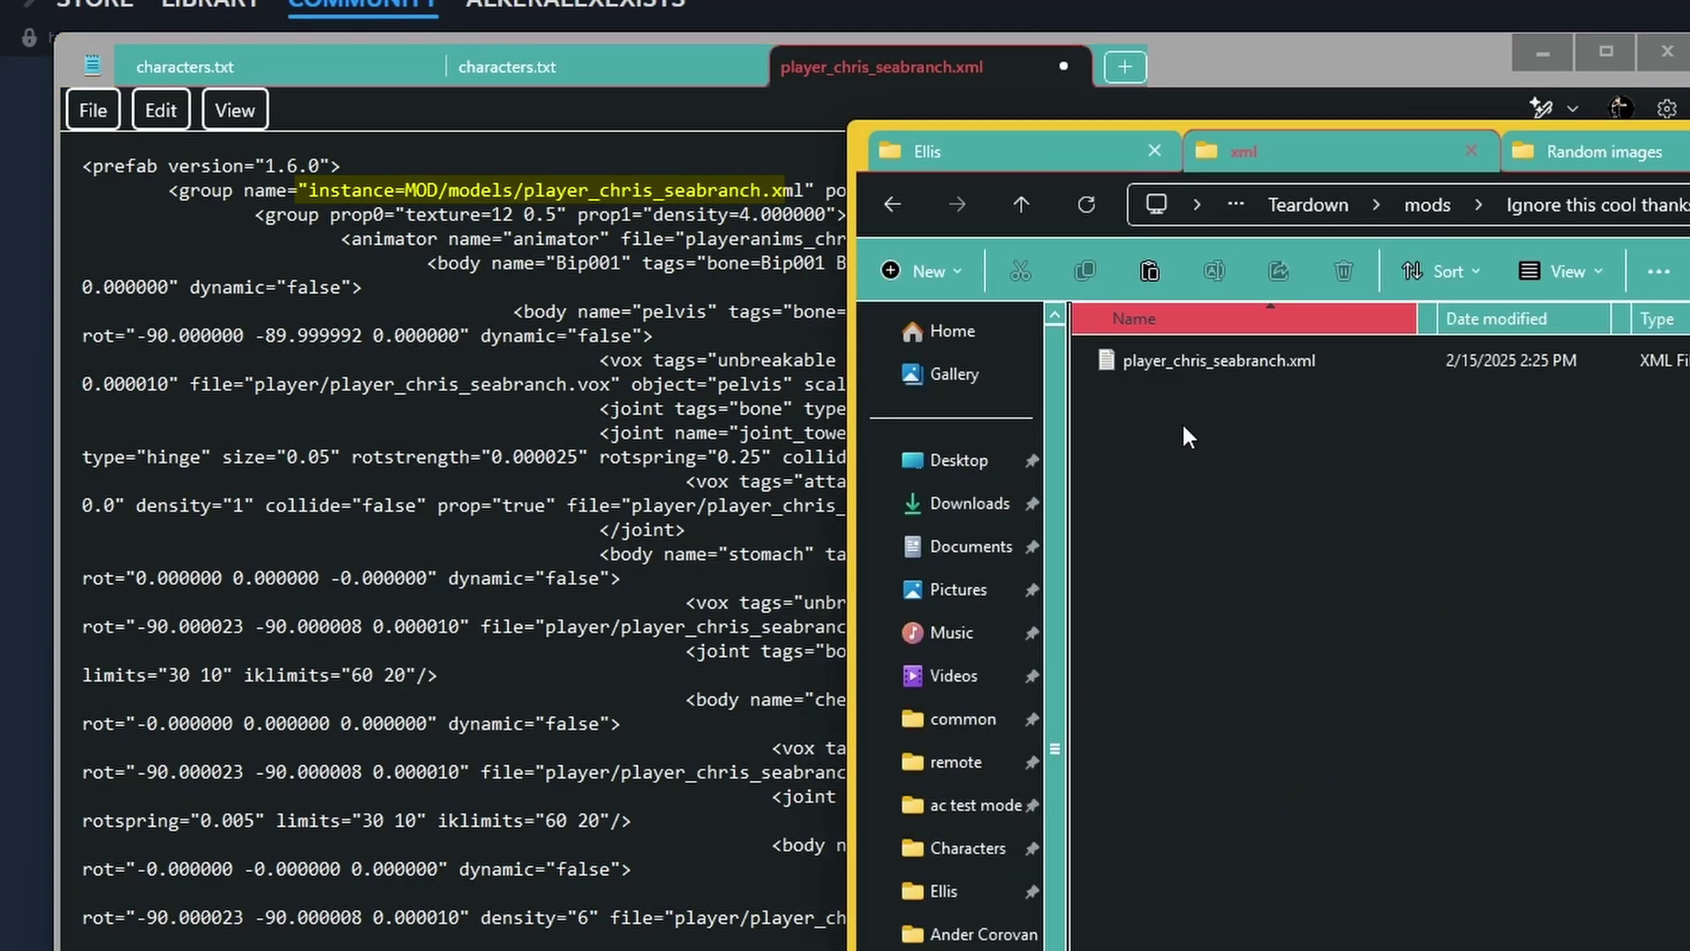
pyautogui.hotkey('alt', 'Tab')
pyautogui.write('xml/')
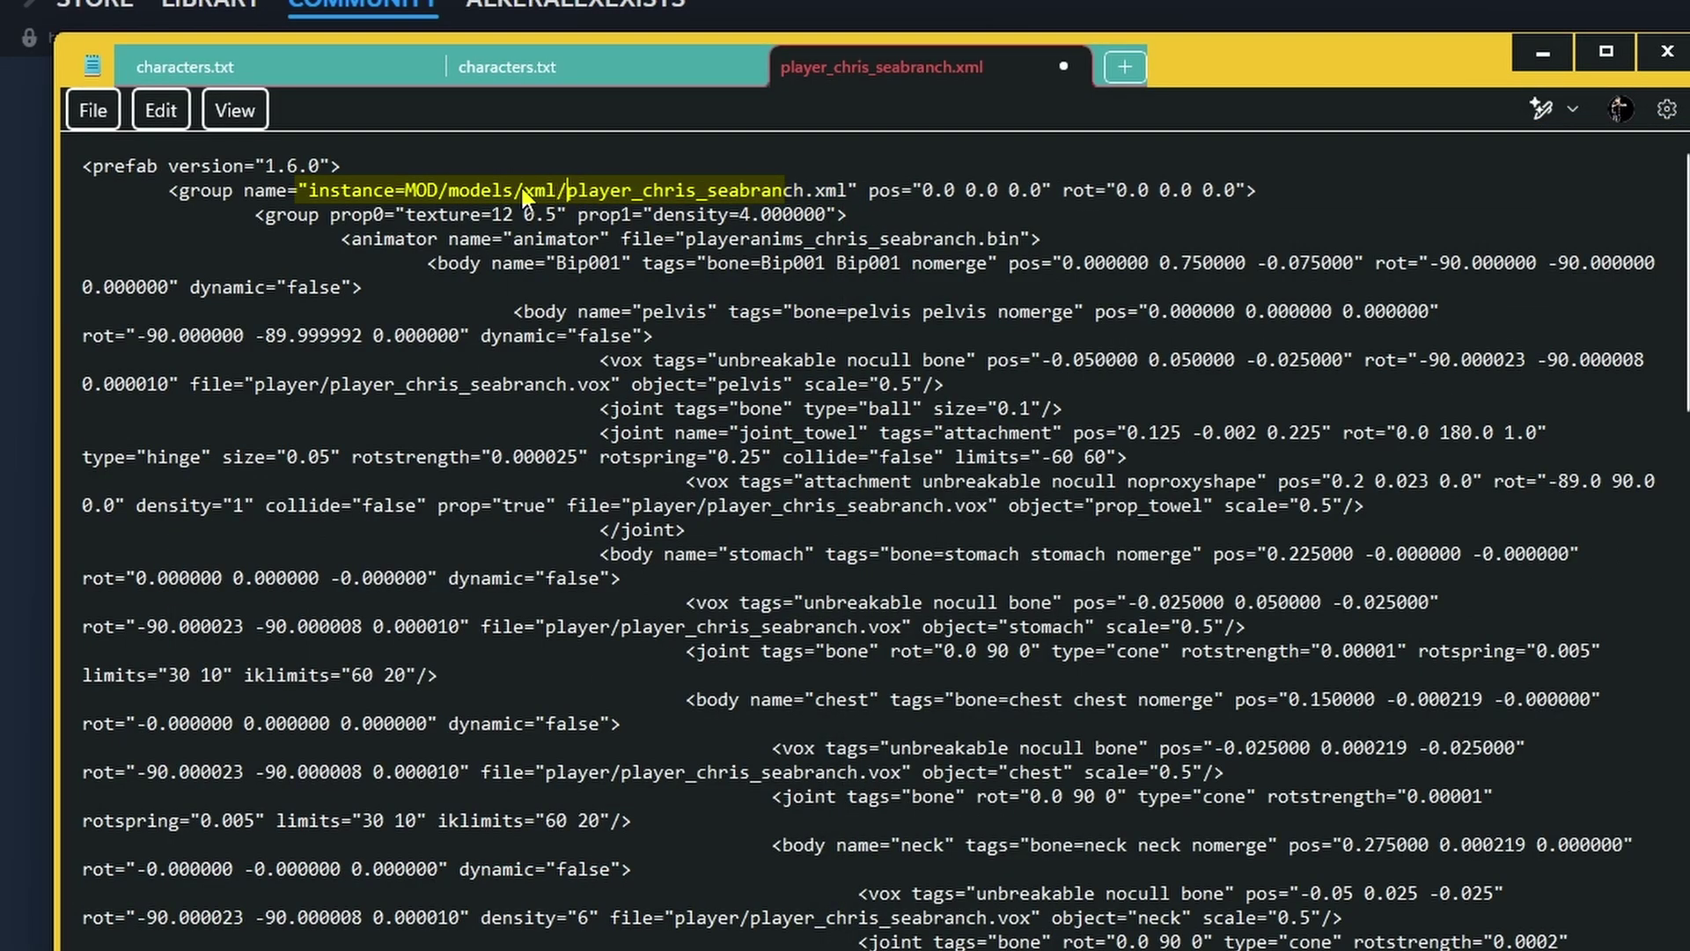
pyautogui.hotkey('ctrl', 's')
pyautogui.hotkey('alt', 'Tab')
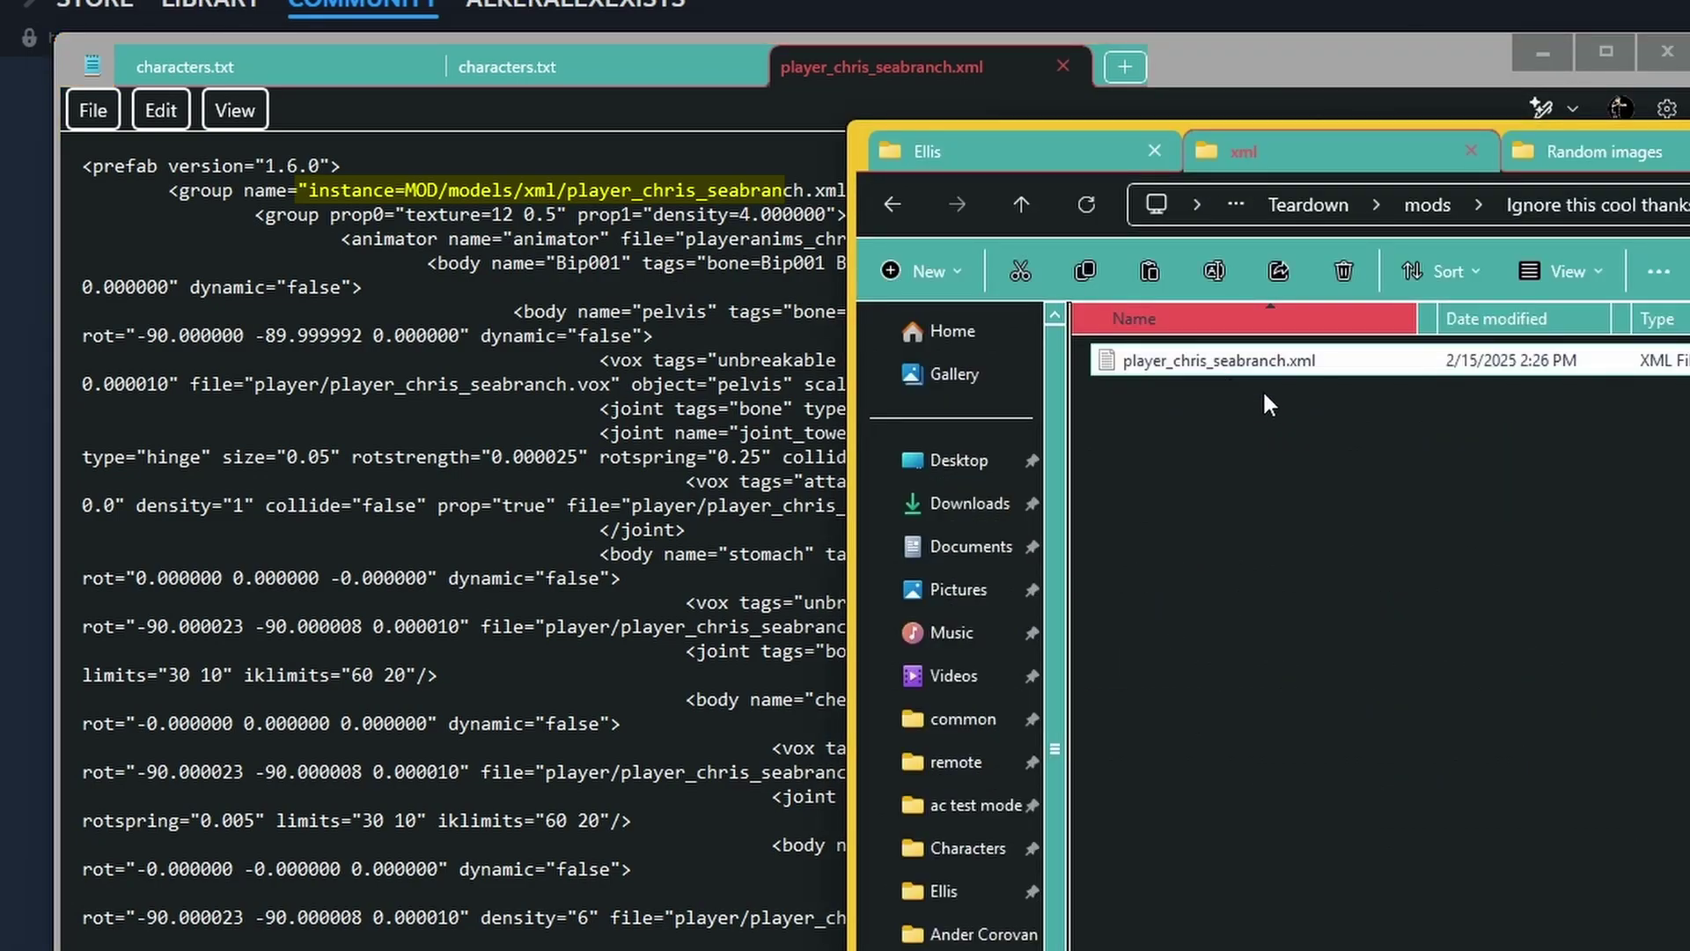
pyautogui.hotkey('alt', 'Return')
pyautogui.press('Escape')
# Copy models/xml/player_chris_seabranch.xml from the instance path and use it as the path value in the mod's characters.txt
pyautogui.click(900, 86)
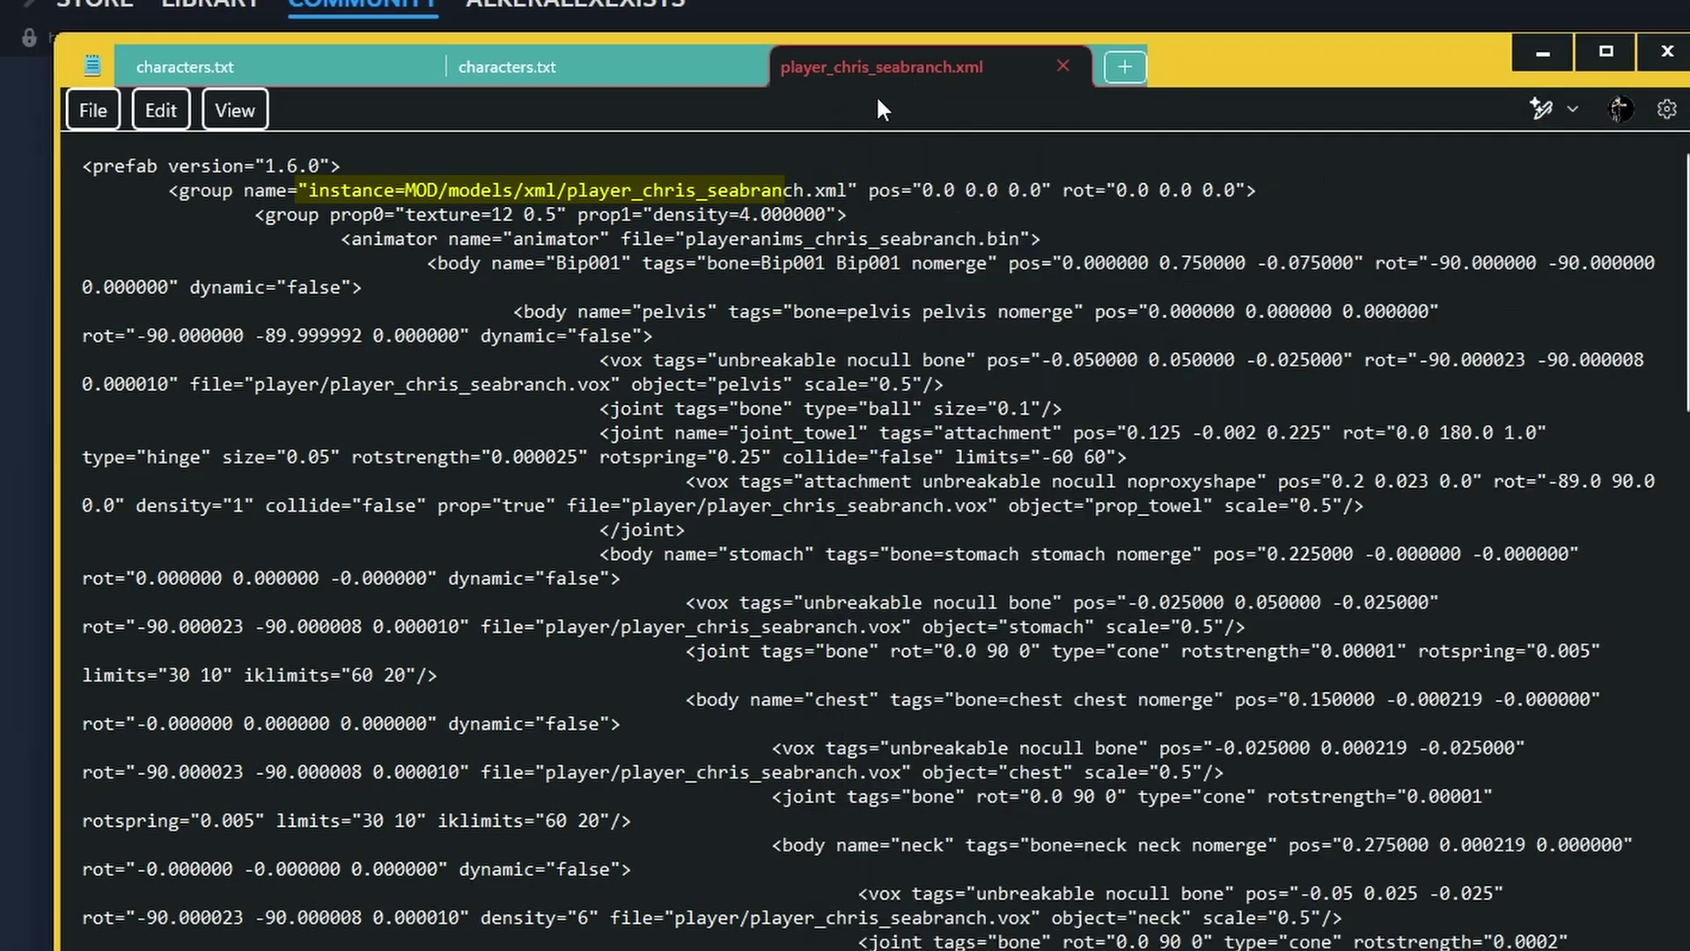
pyautogui.moveTo(567, 190); pyautogui.dragTo(858, 189)
pyautogui.hotkey('ctrl', 'n')
pyautogui.click(611, 67)
pyautogui.middleClick(819, 87)
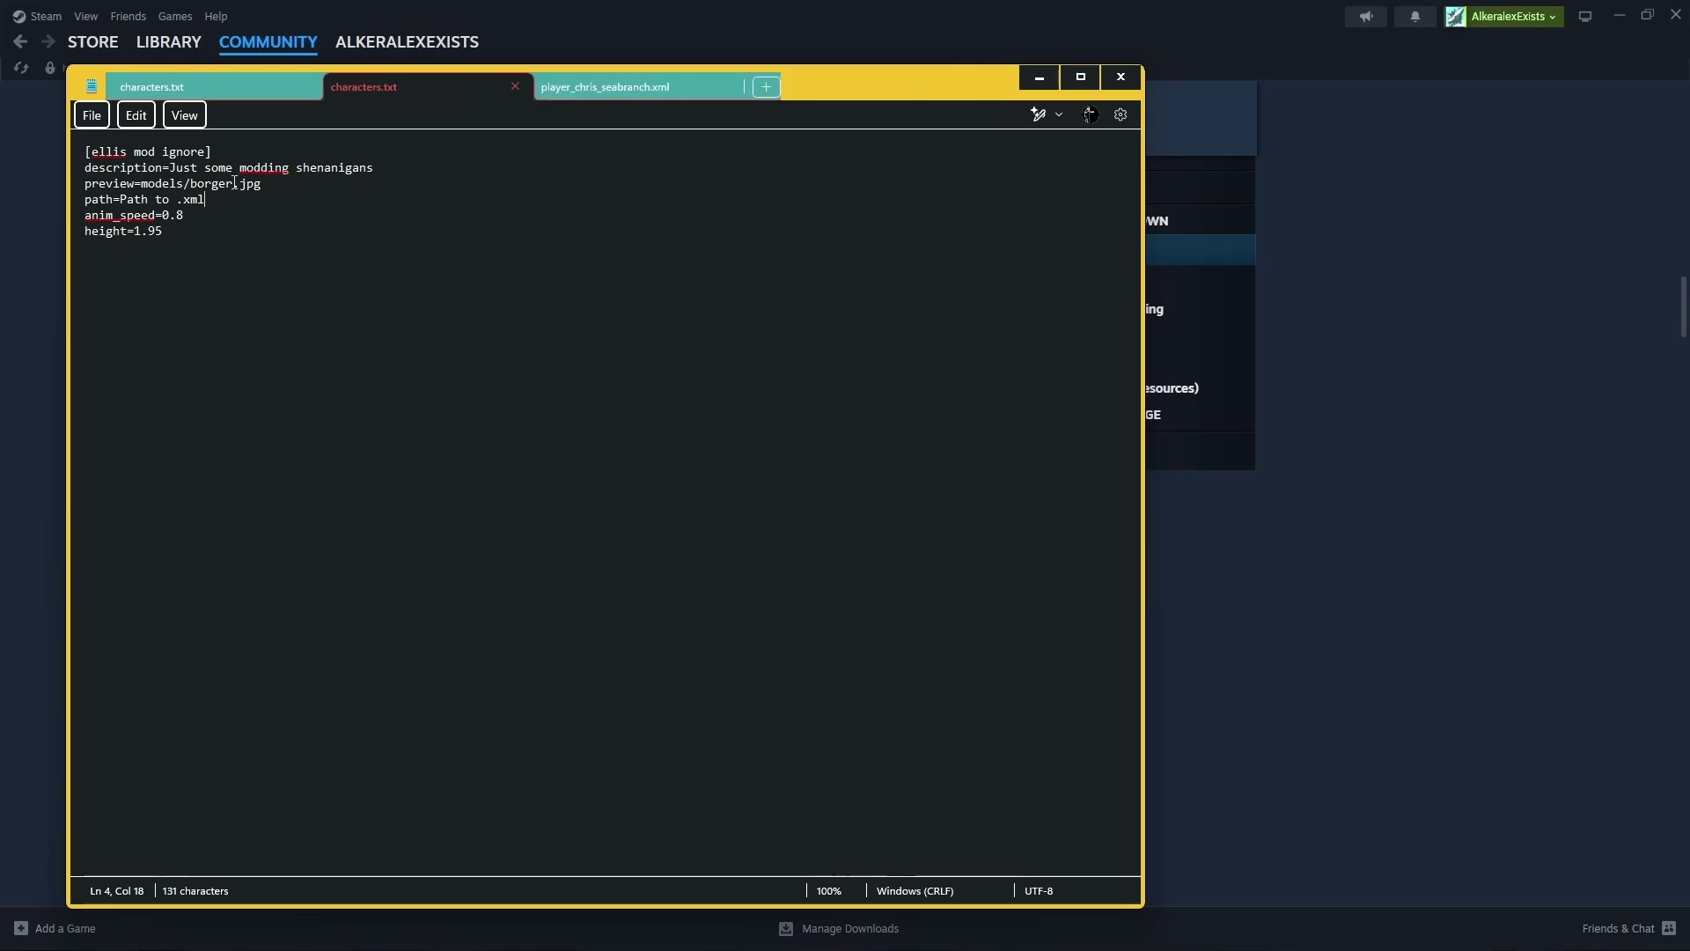
pyautogui.moveTo(215, 195); pyautogui.dragTo(120, 199)
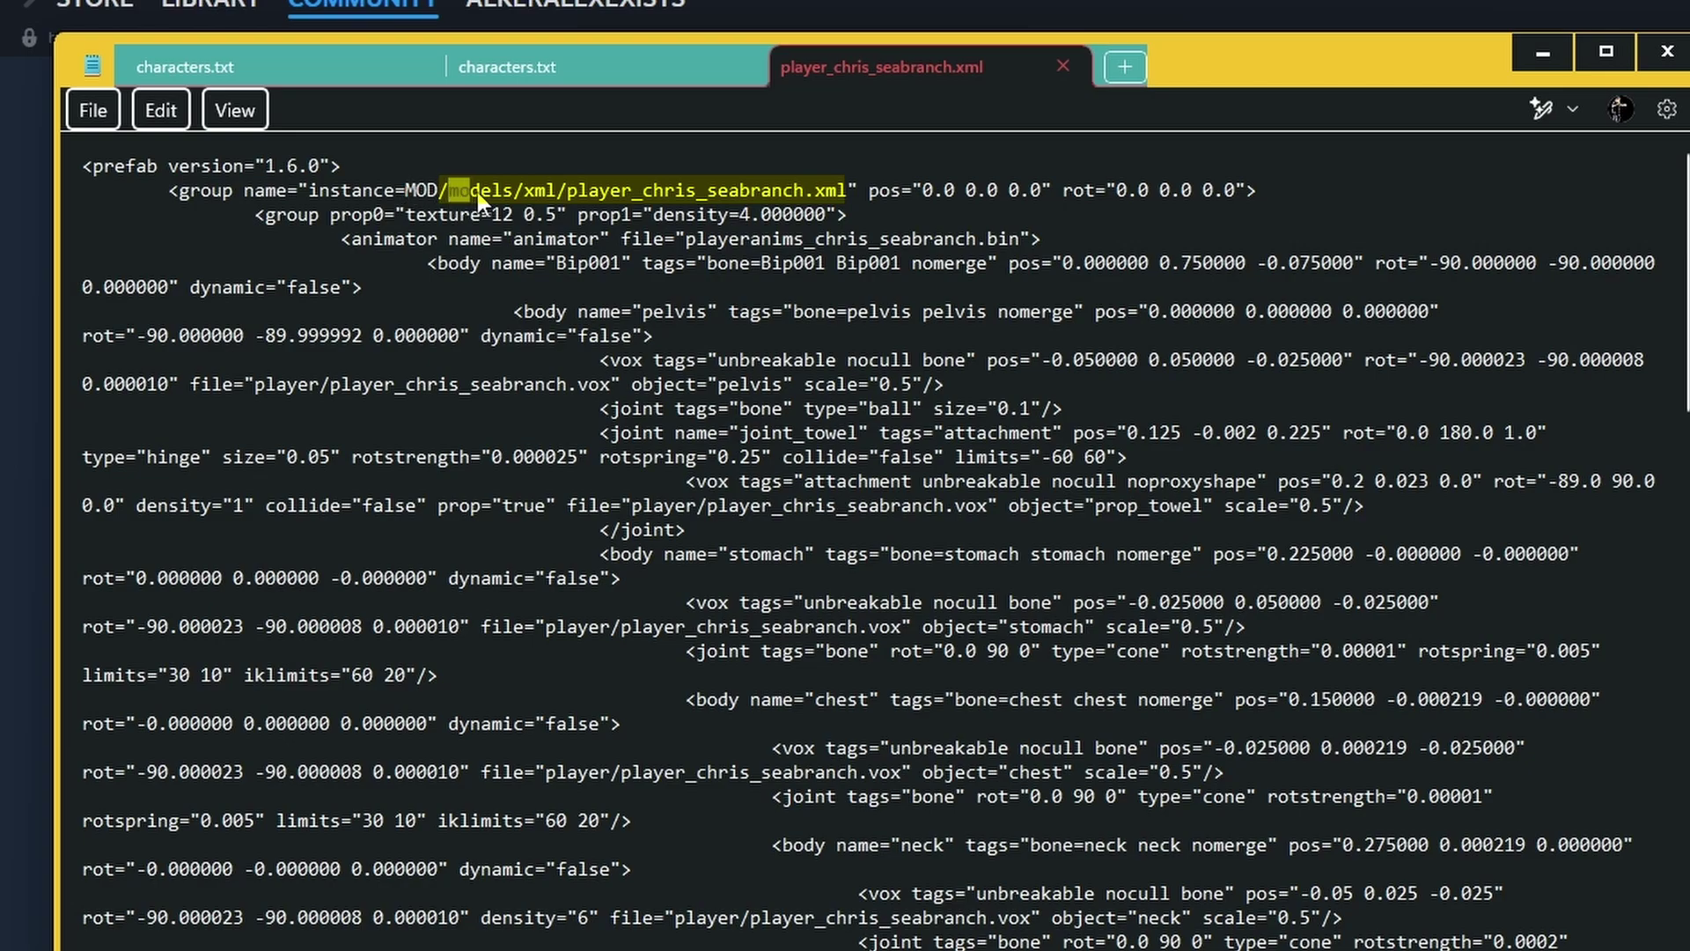
pyautogui.moveTo(636, 190); pyautogui.dragTo(849, 189)
pyautogui.hotkey('ctrl', 'c')
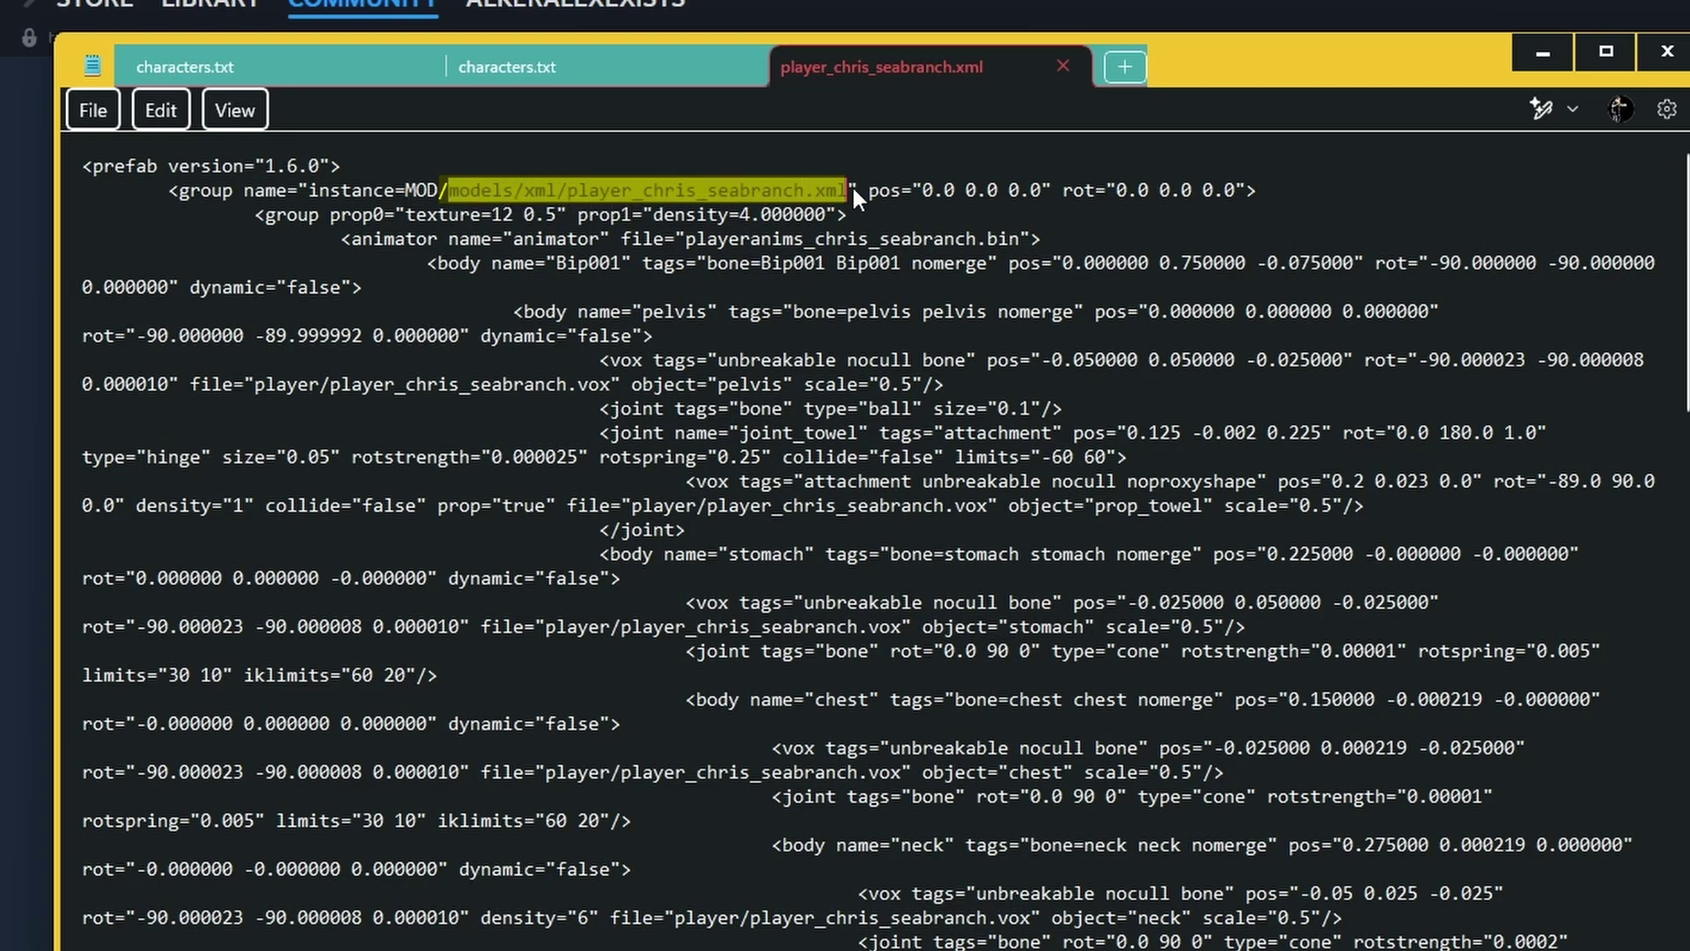
pyautogui.click(619, 63)
pyautogui.click(333, 237)
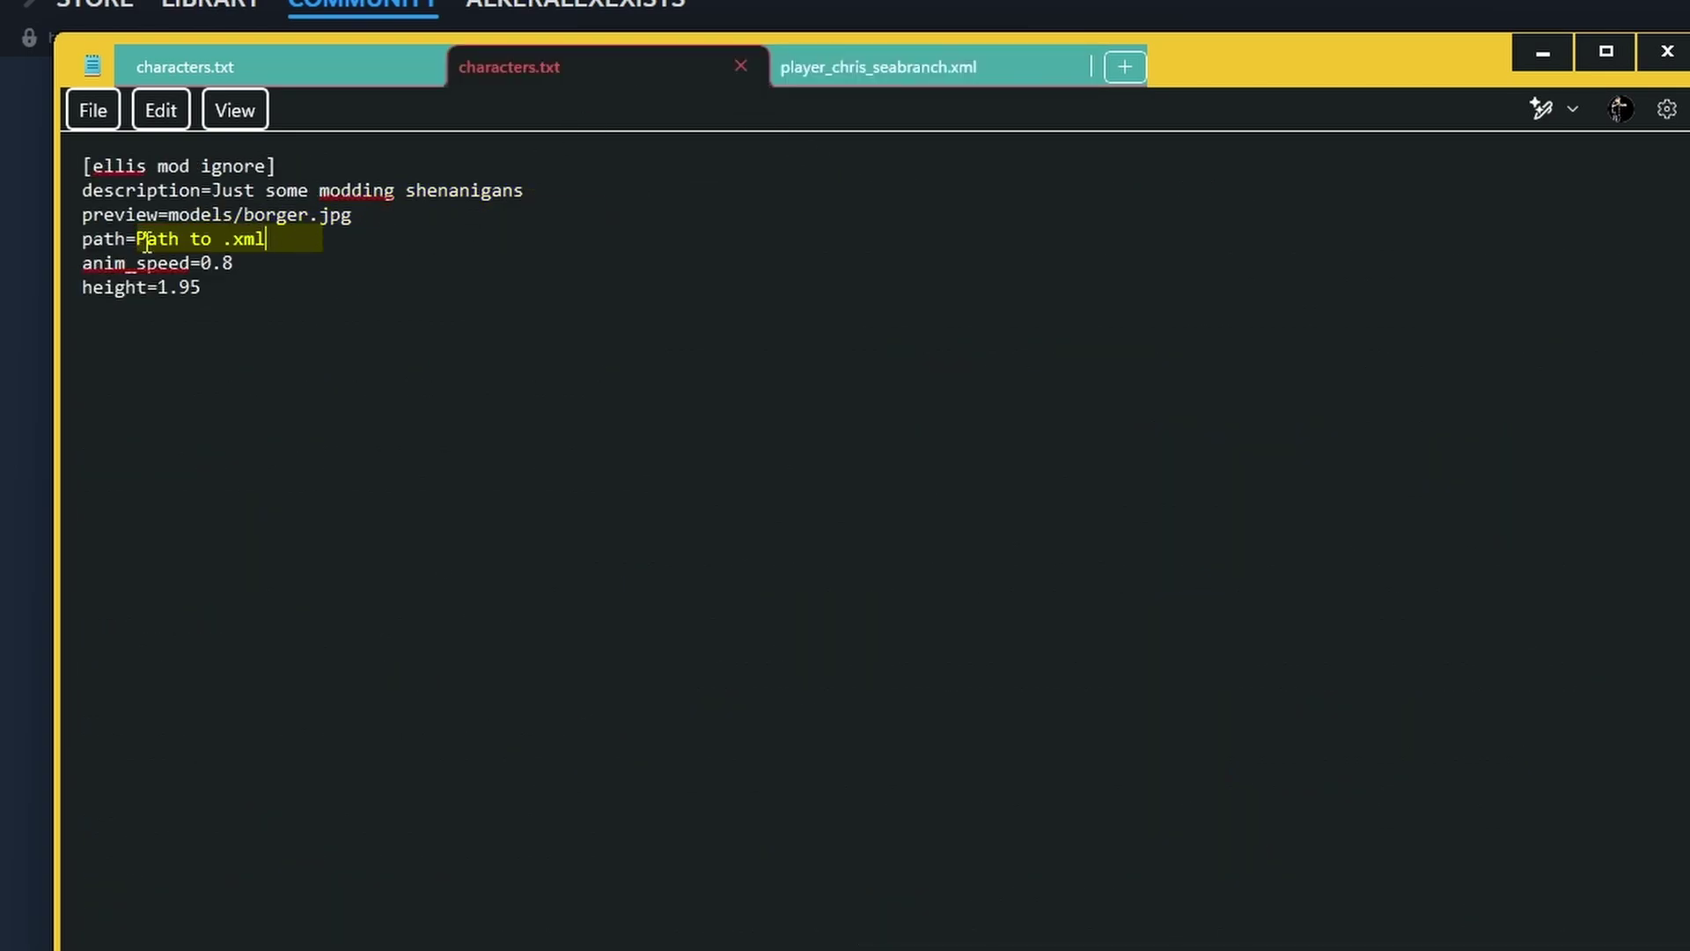
pyautogui.moveTo(140, 240); pyautogui.dragTo(268, 239)
pyautogui.hotkey('ctrl', 'v')
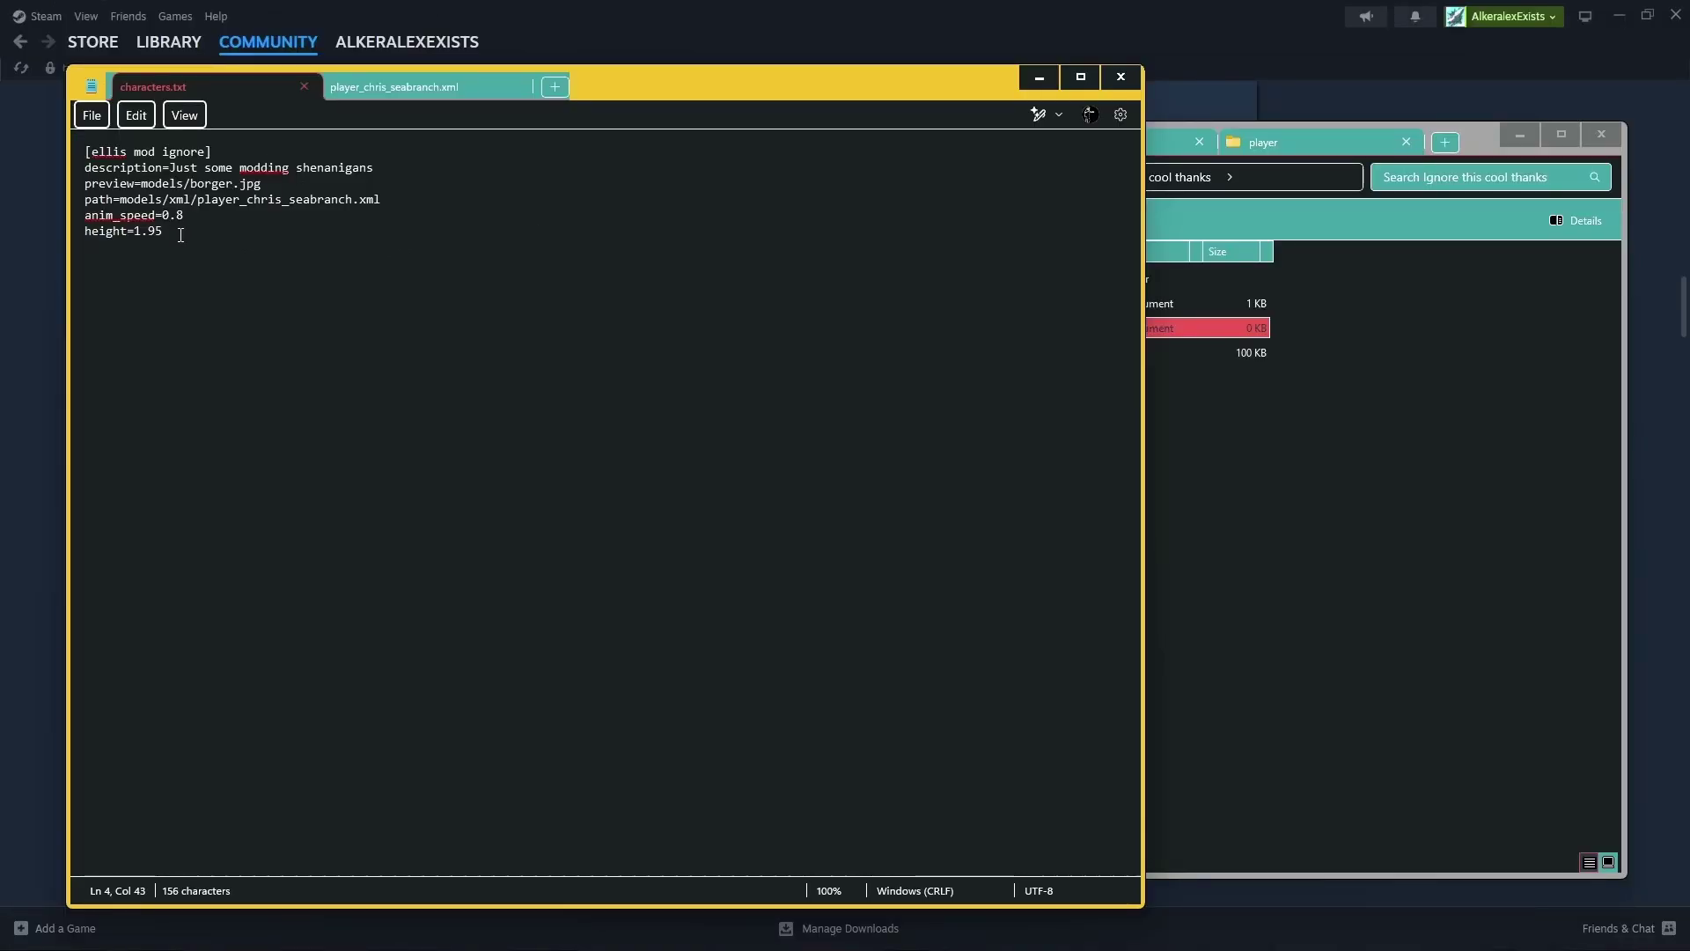
# Examine the anim_speed and height settings in characters.txt
pyautogui.click(180, 235)
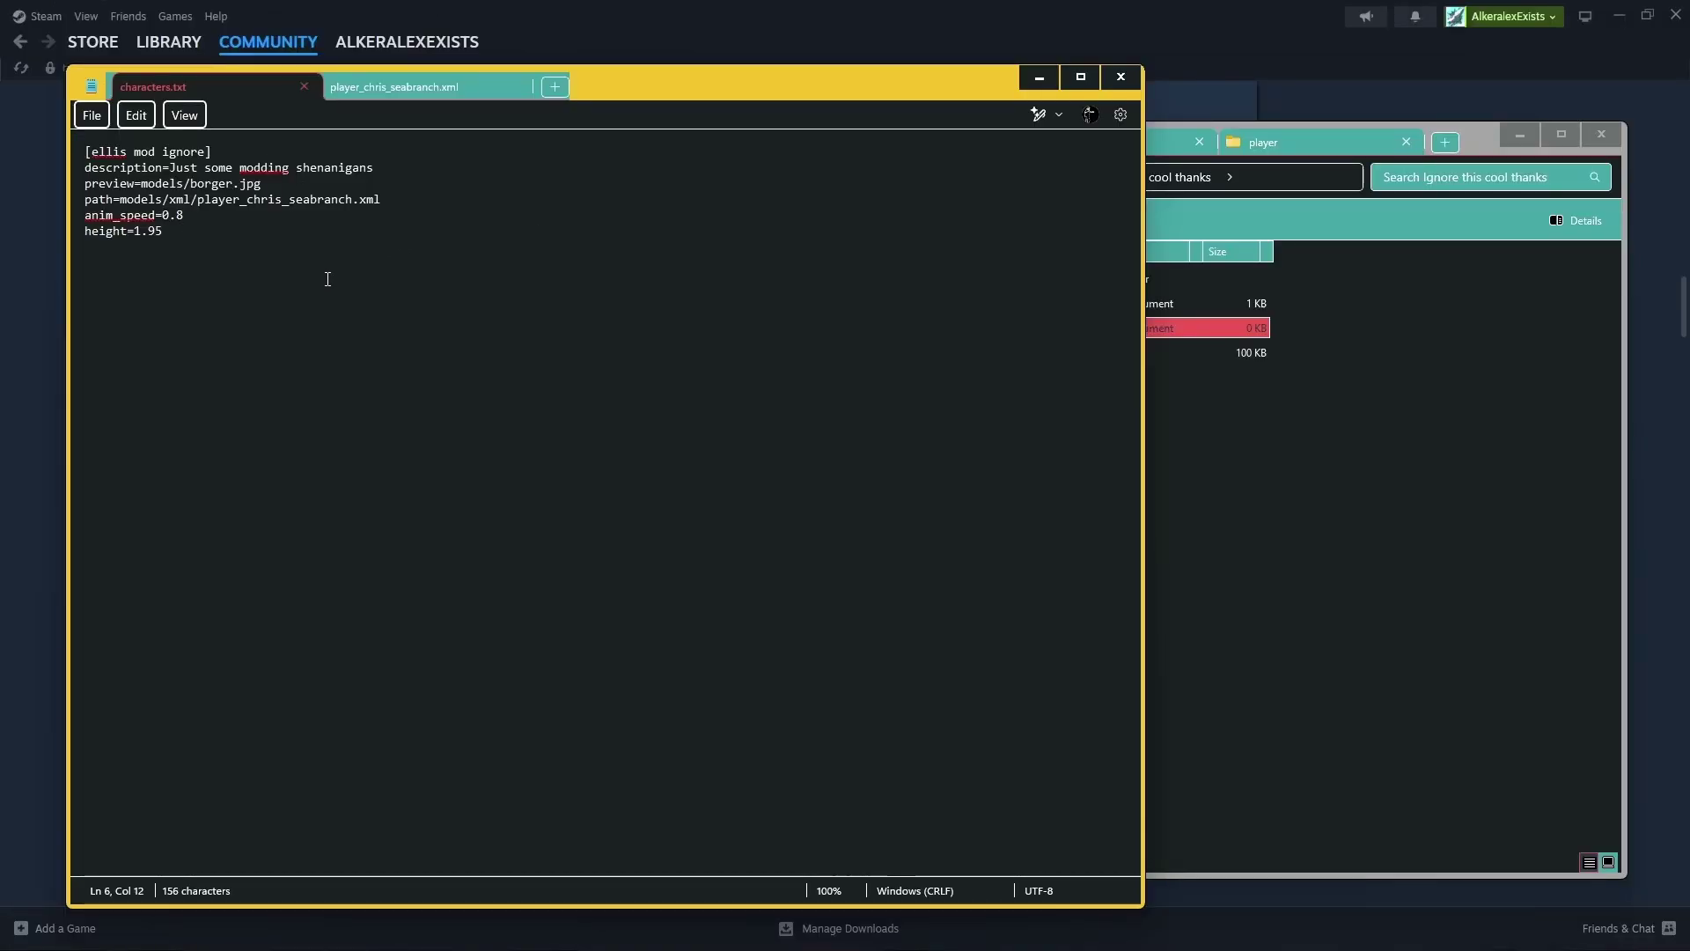
pyautogui.moveTo(185, 217); pyautogui.dragTo(105, 239)
pyautogui.click(143, 233)
pyautogui.click(148, 233)
pyautogui.click(250, 235)
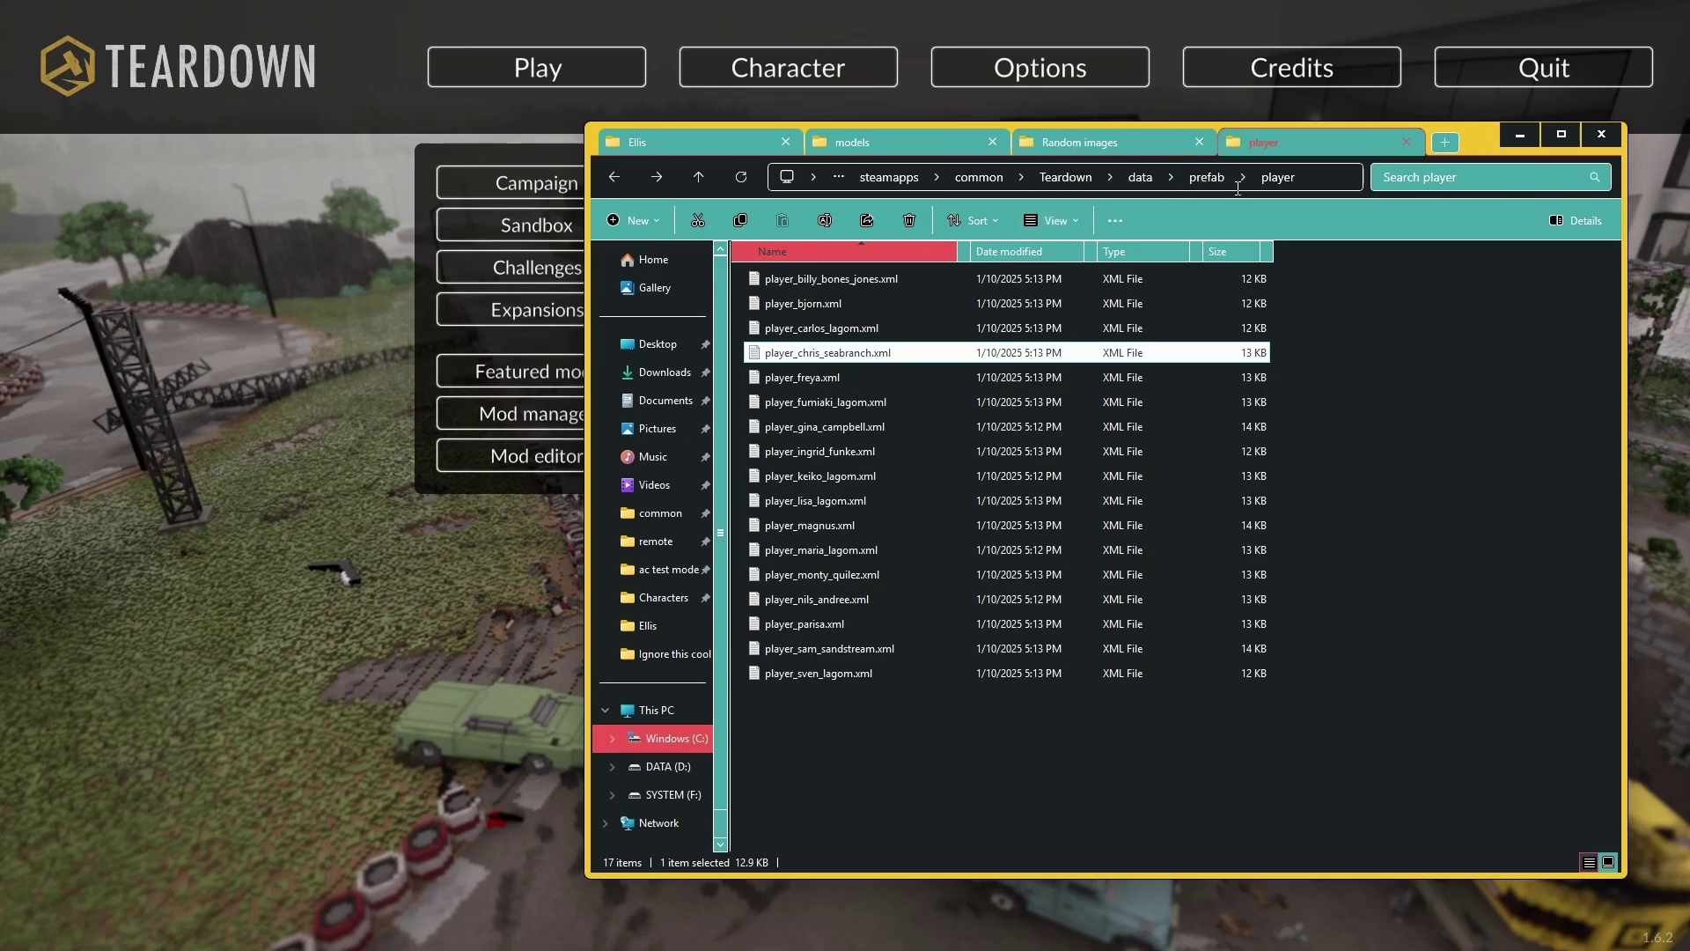
# Copy player_chris_seabranch.vox from Teardown's data/vox/player folder into the mod's models folder
pyautogui.click(1065, 177)
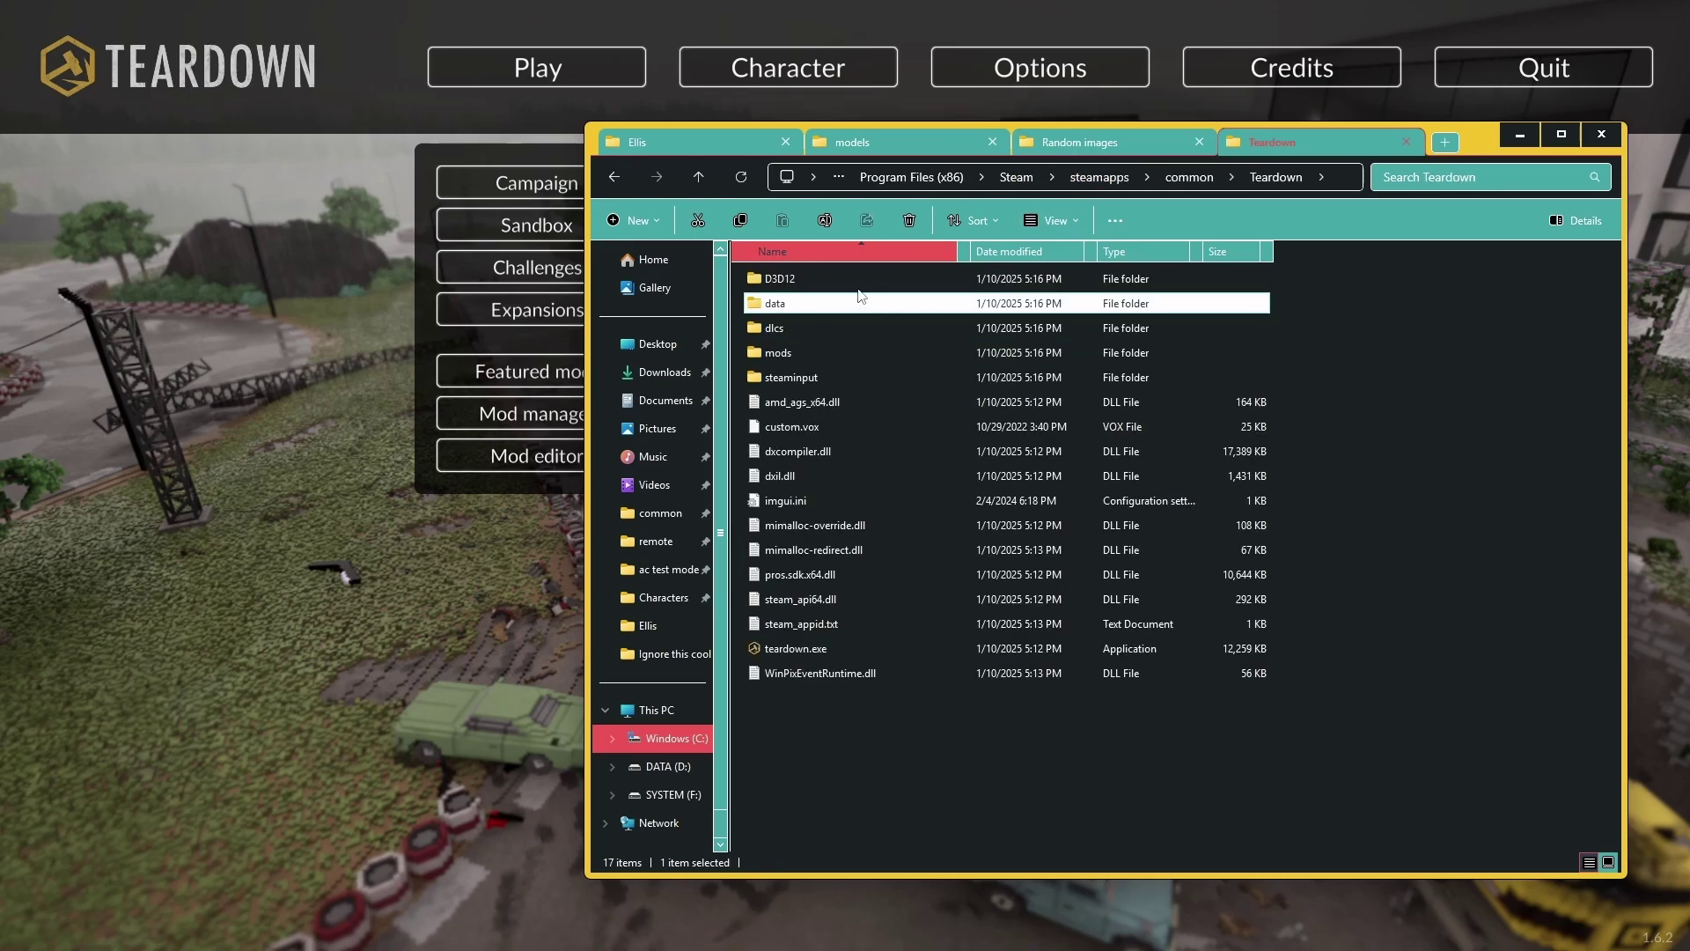
pyautogui.doubleClick(782, 303)
pyautogui.doubleClick(802, 616)
pyautogui.click(799, 282)
pyautogui.doubleClick(662, 367)
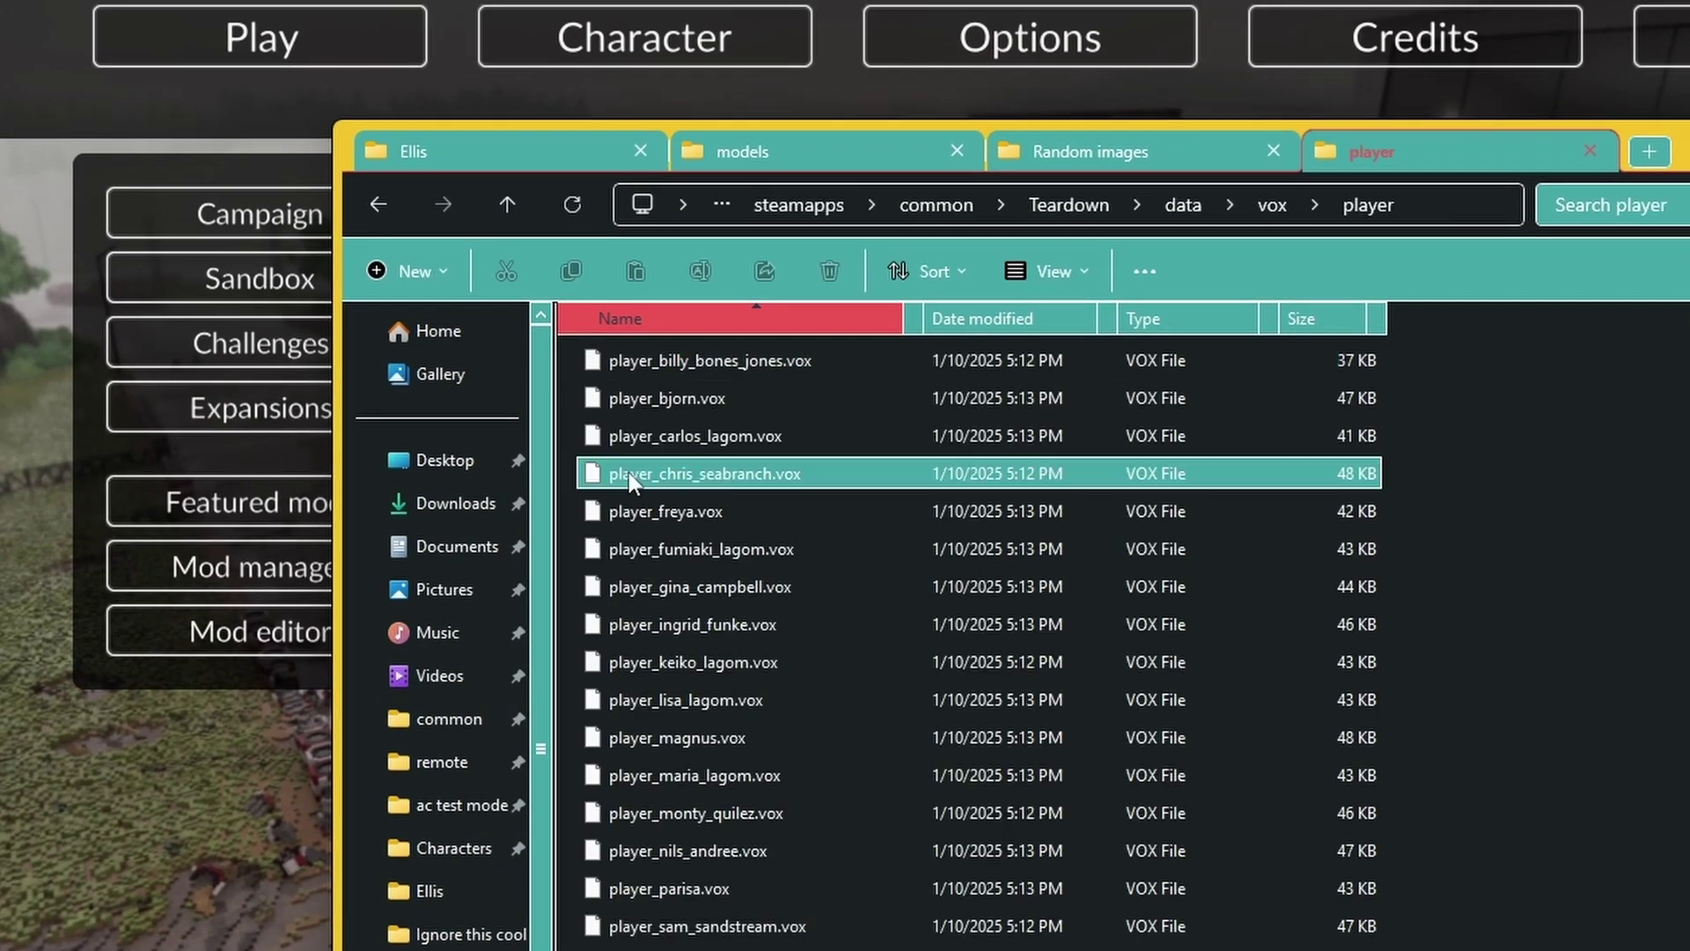
pyautogui.click(720, 479)
pyautogui.hotkey('ctrl', 'c')
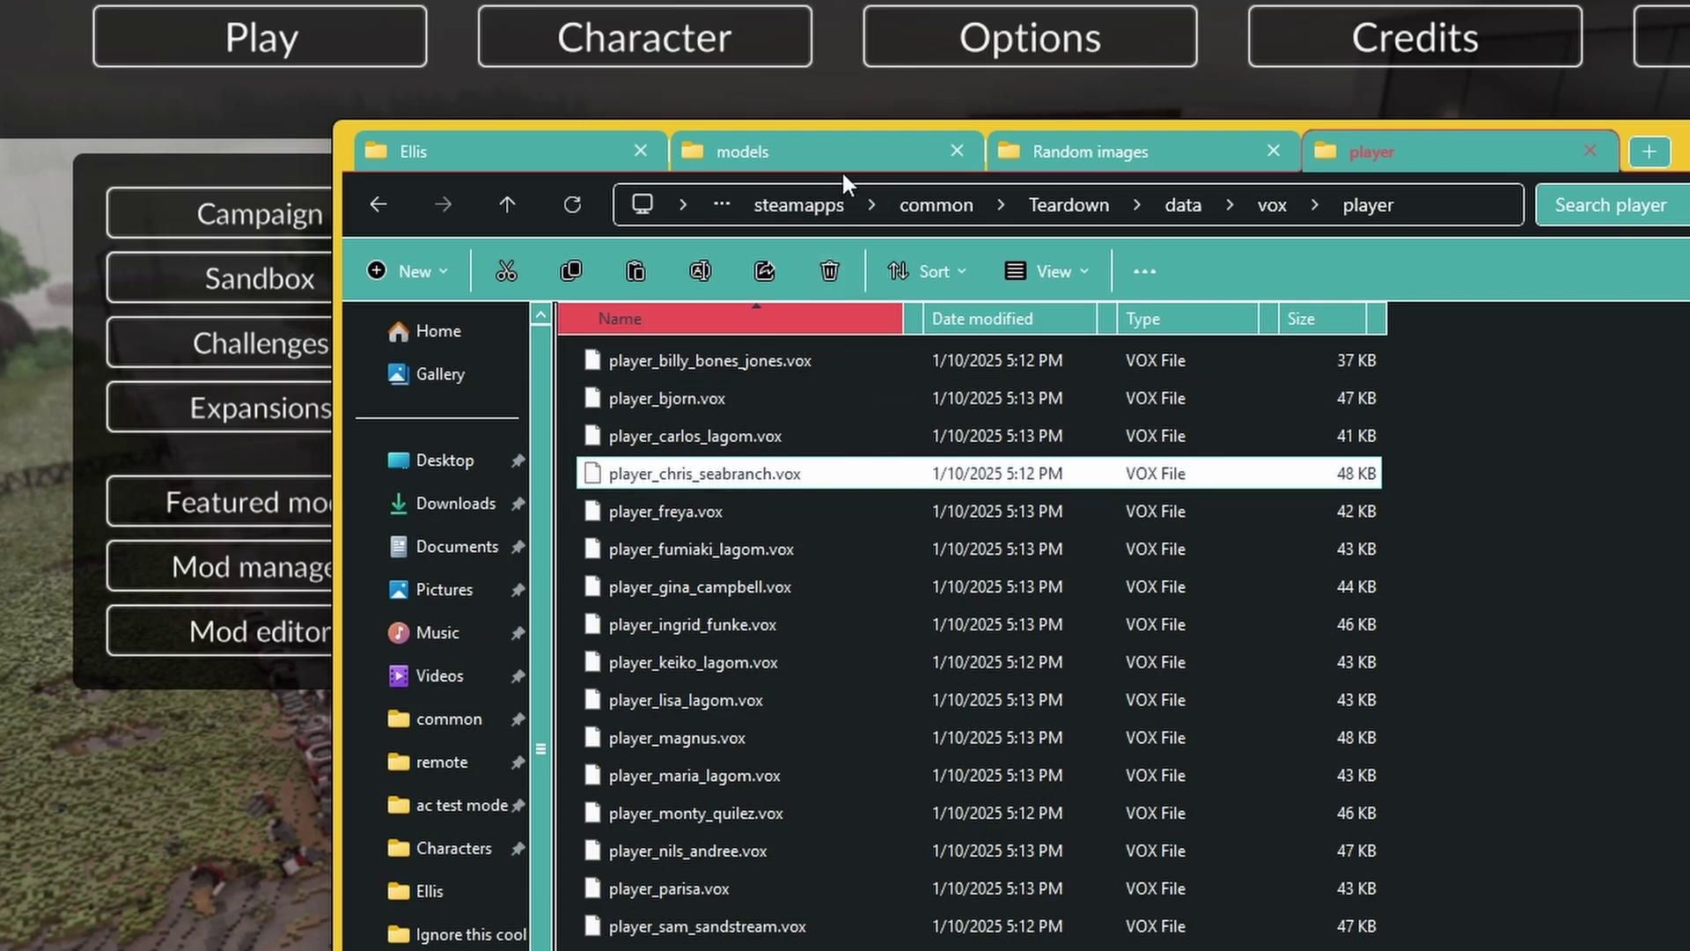
pyautogui.click(851, 150)
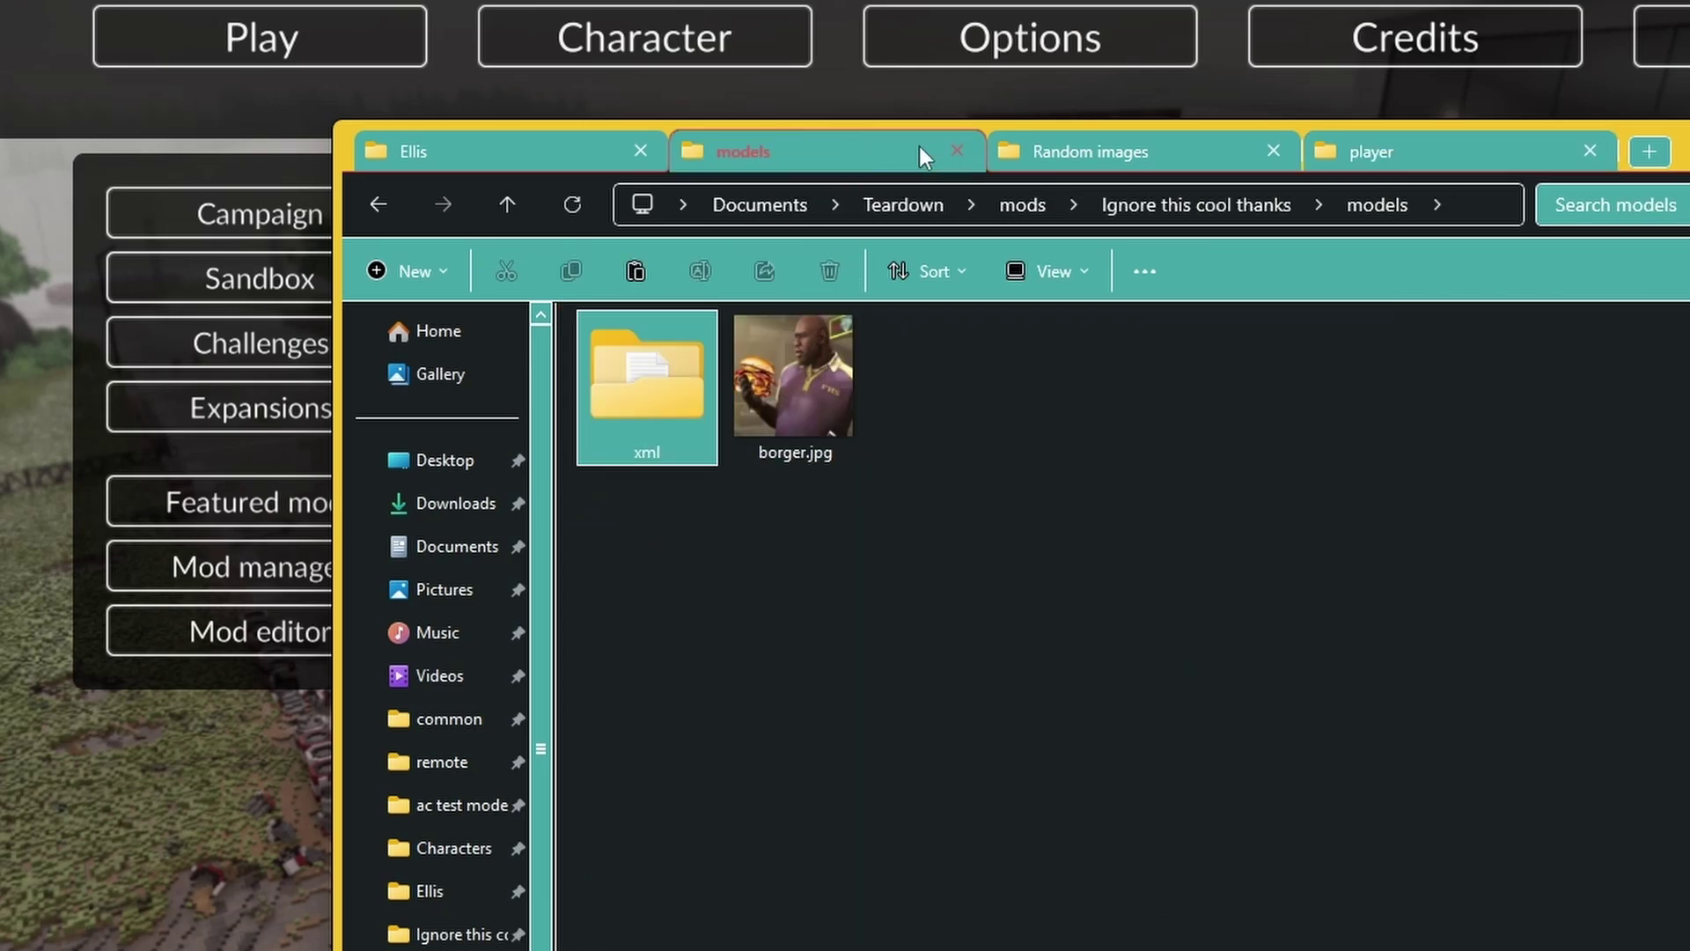
pyautogui.hotkey('ctrl', 'v')
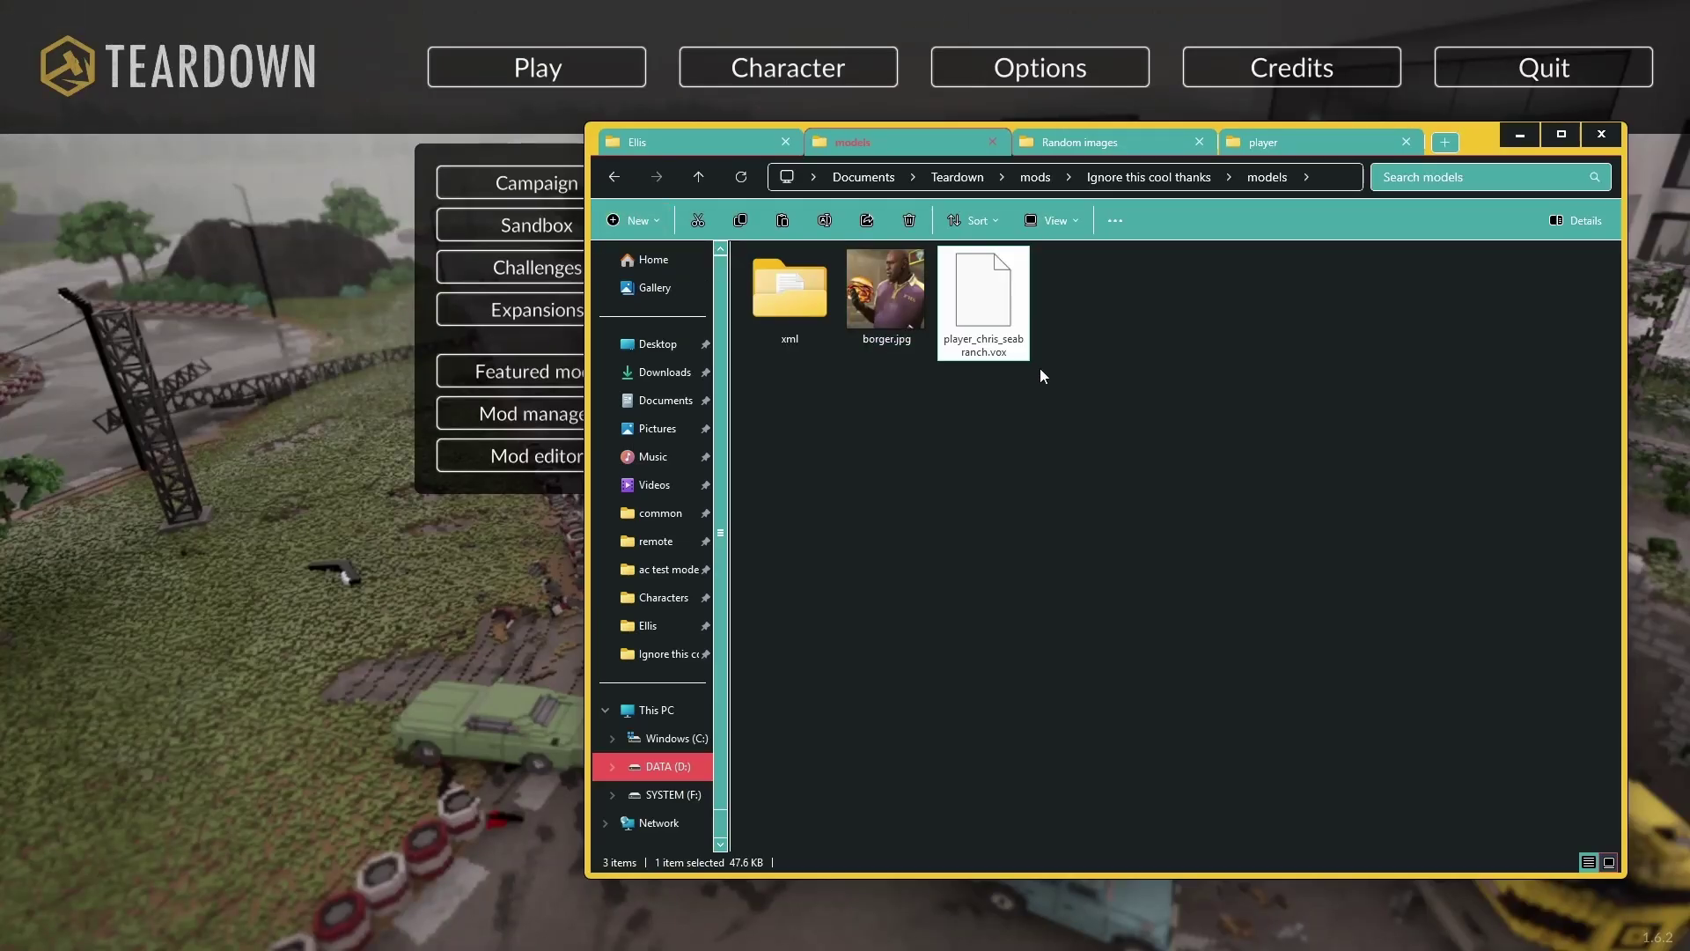
# Reopen player_chris_seabranch.xml from the xml folder and start a find-and-replace for player/player_chris_seabranch.vox
pyautogui.doubleClick(789, 295)
pyautogui.doubleClick(829, 280)
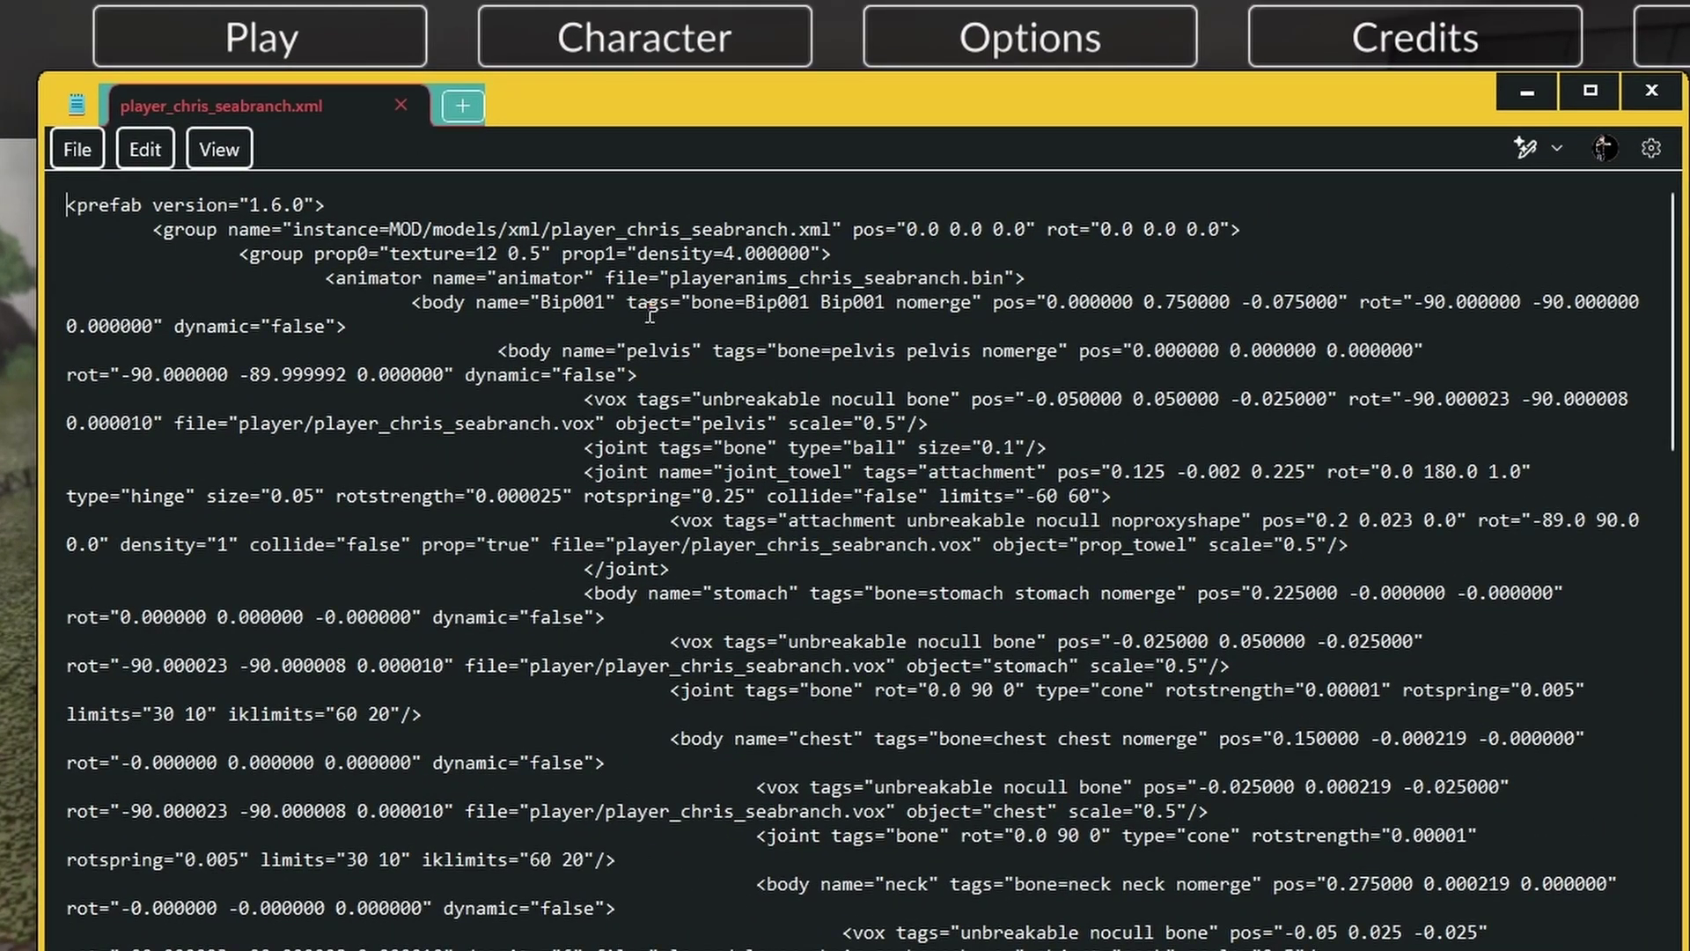
pyautogui.press('F3')
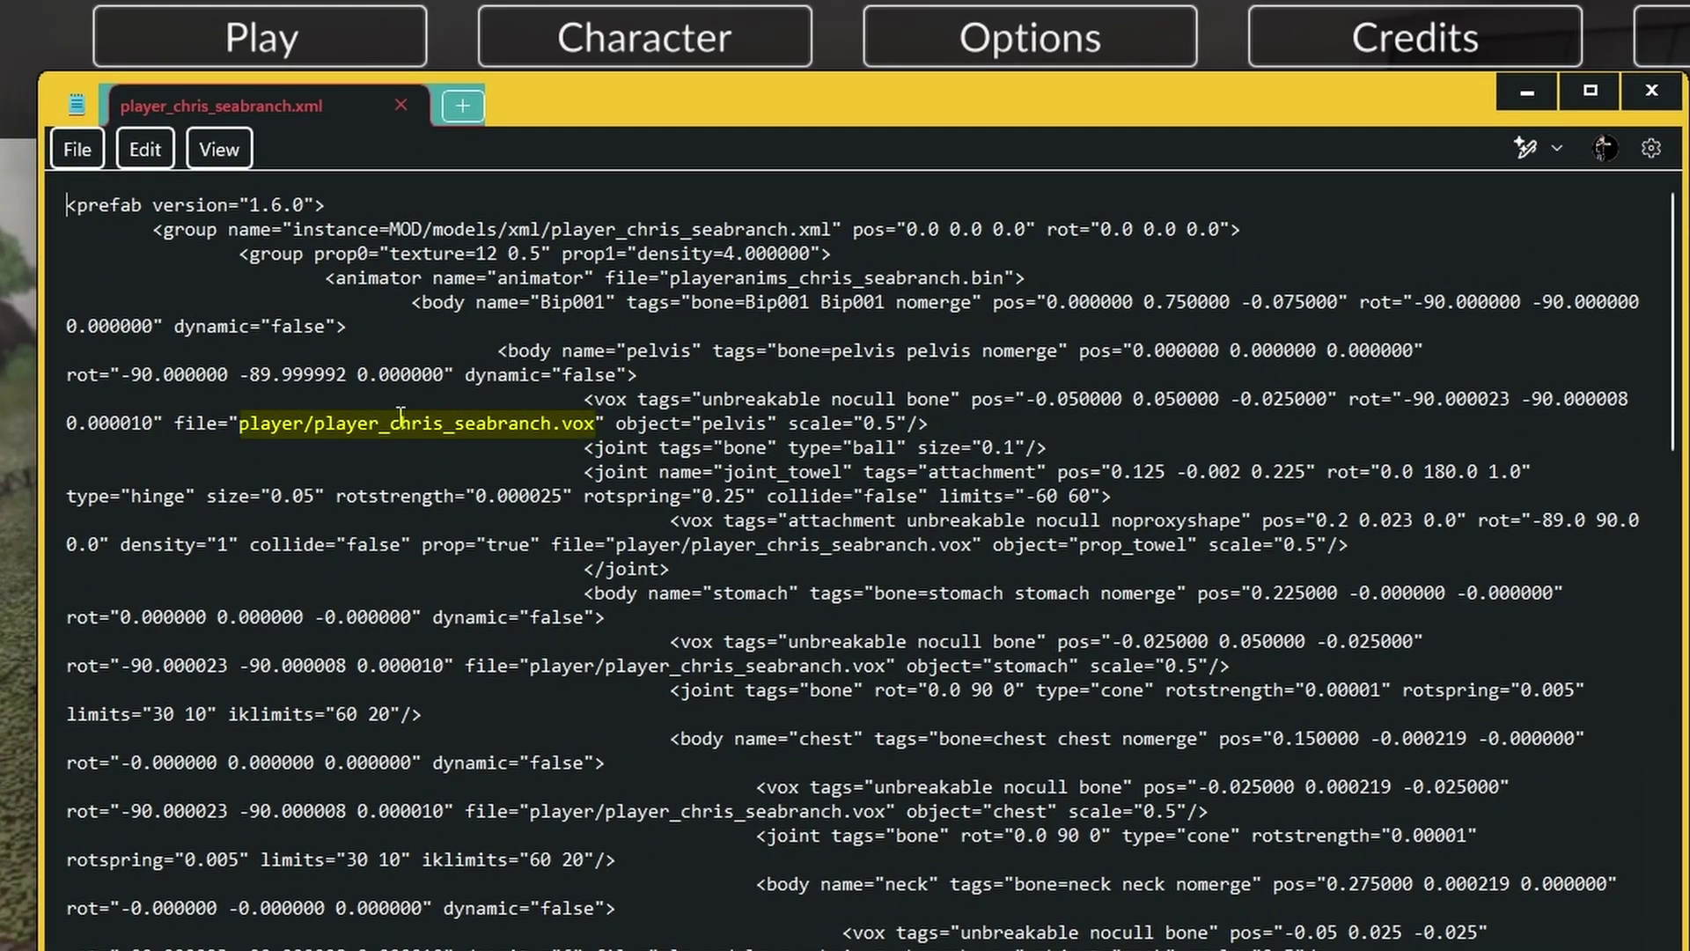
pyautogui.moveTo(244, 423); pyautogui.dragTo(597, 424)
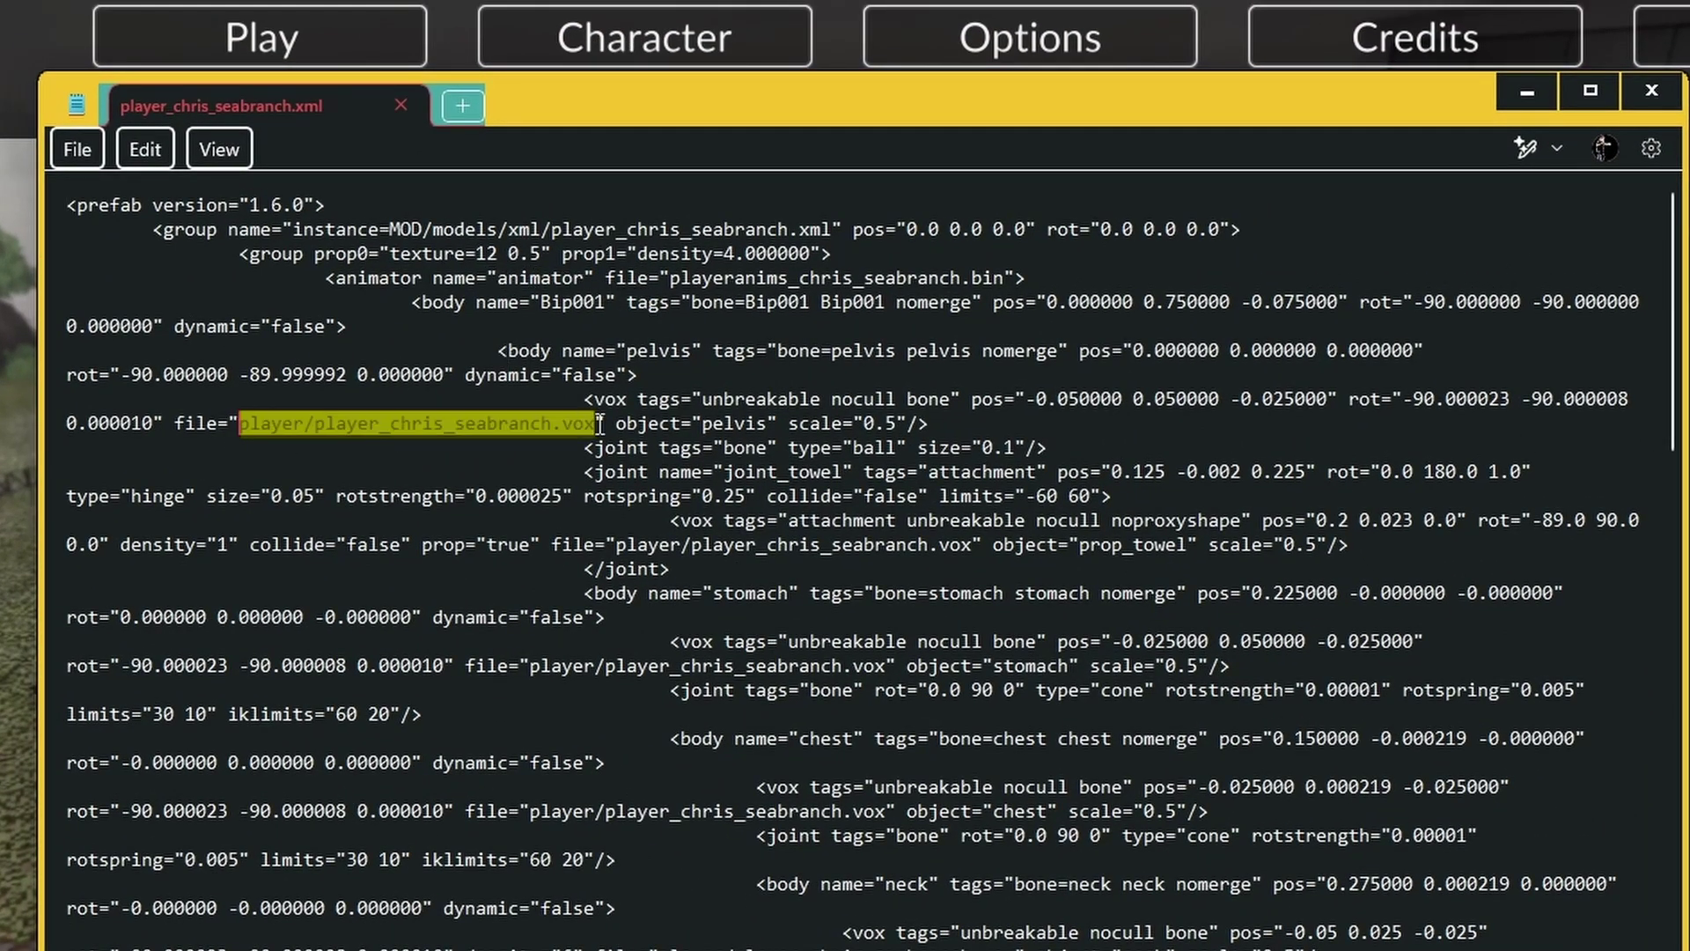
pyautogui.hotkey('ctrl', 'h')
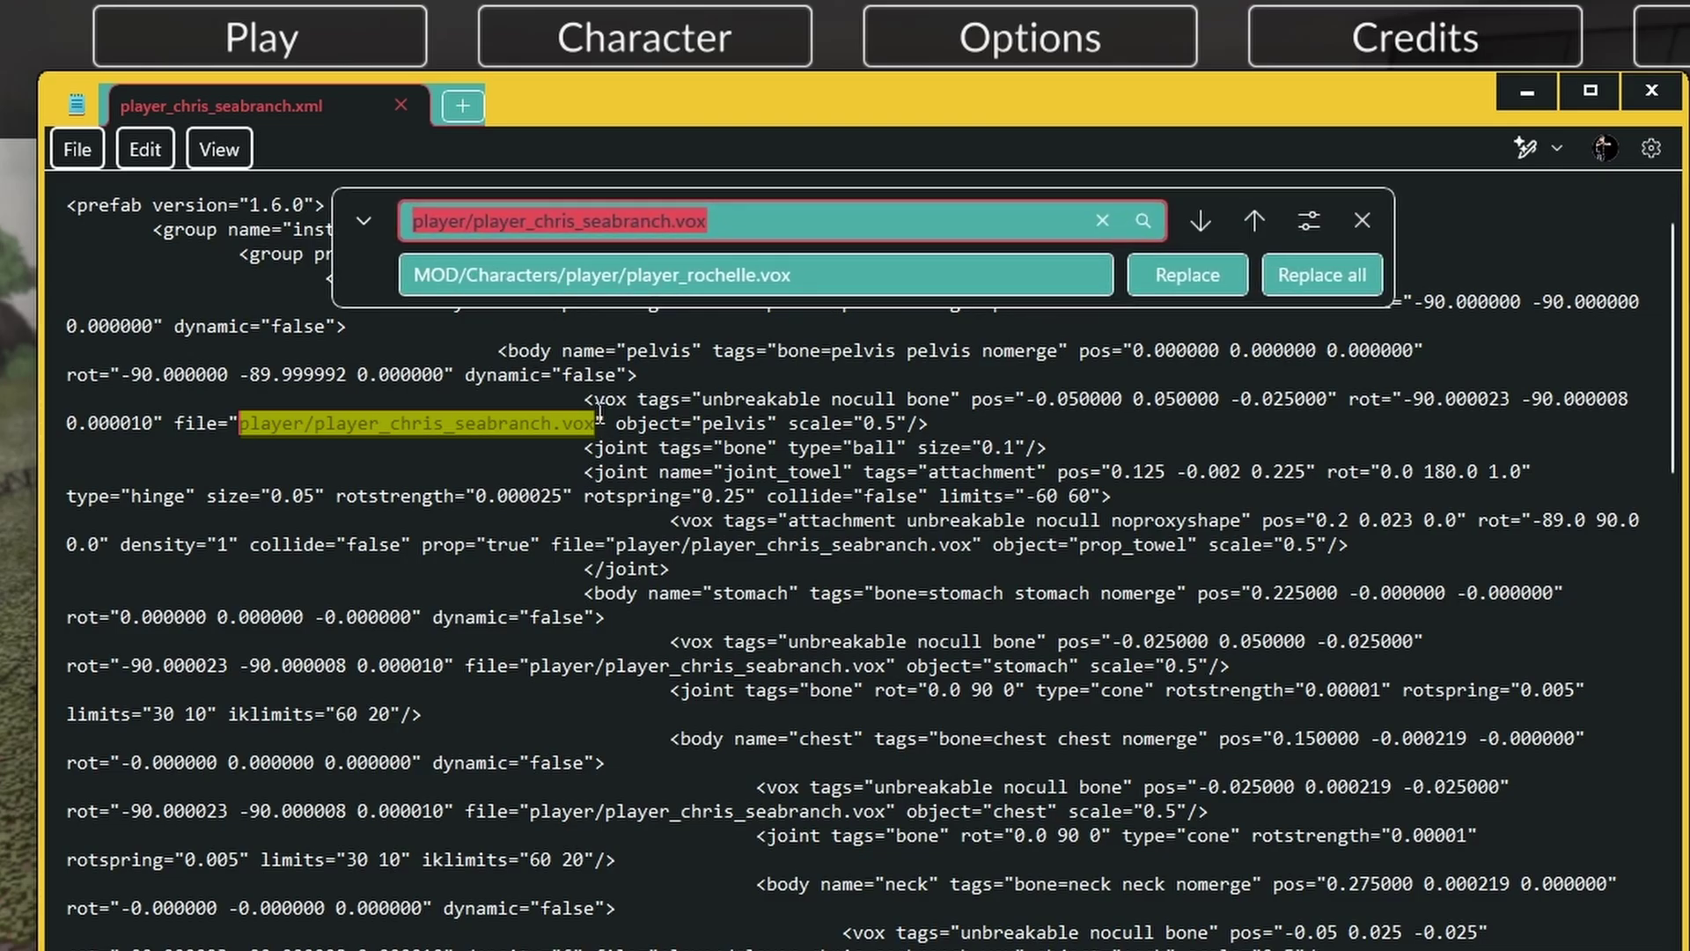
# Replace every occurrence of the vox path with MOD/models/player_chris_seabranch.vox and close the find-and-replace
pyautogui.click(810, 284)
pyautogui.write('MOD/')
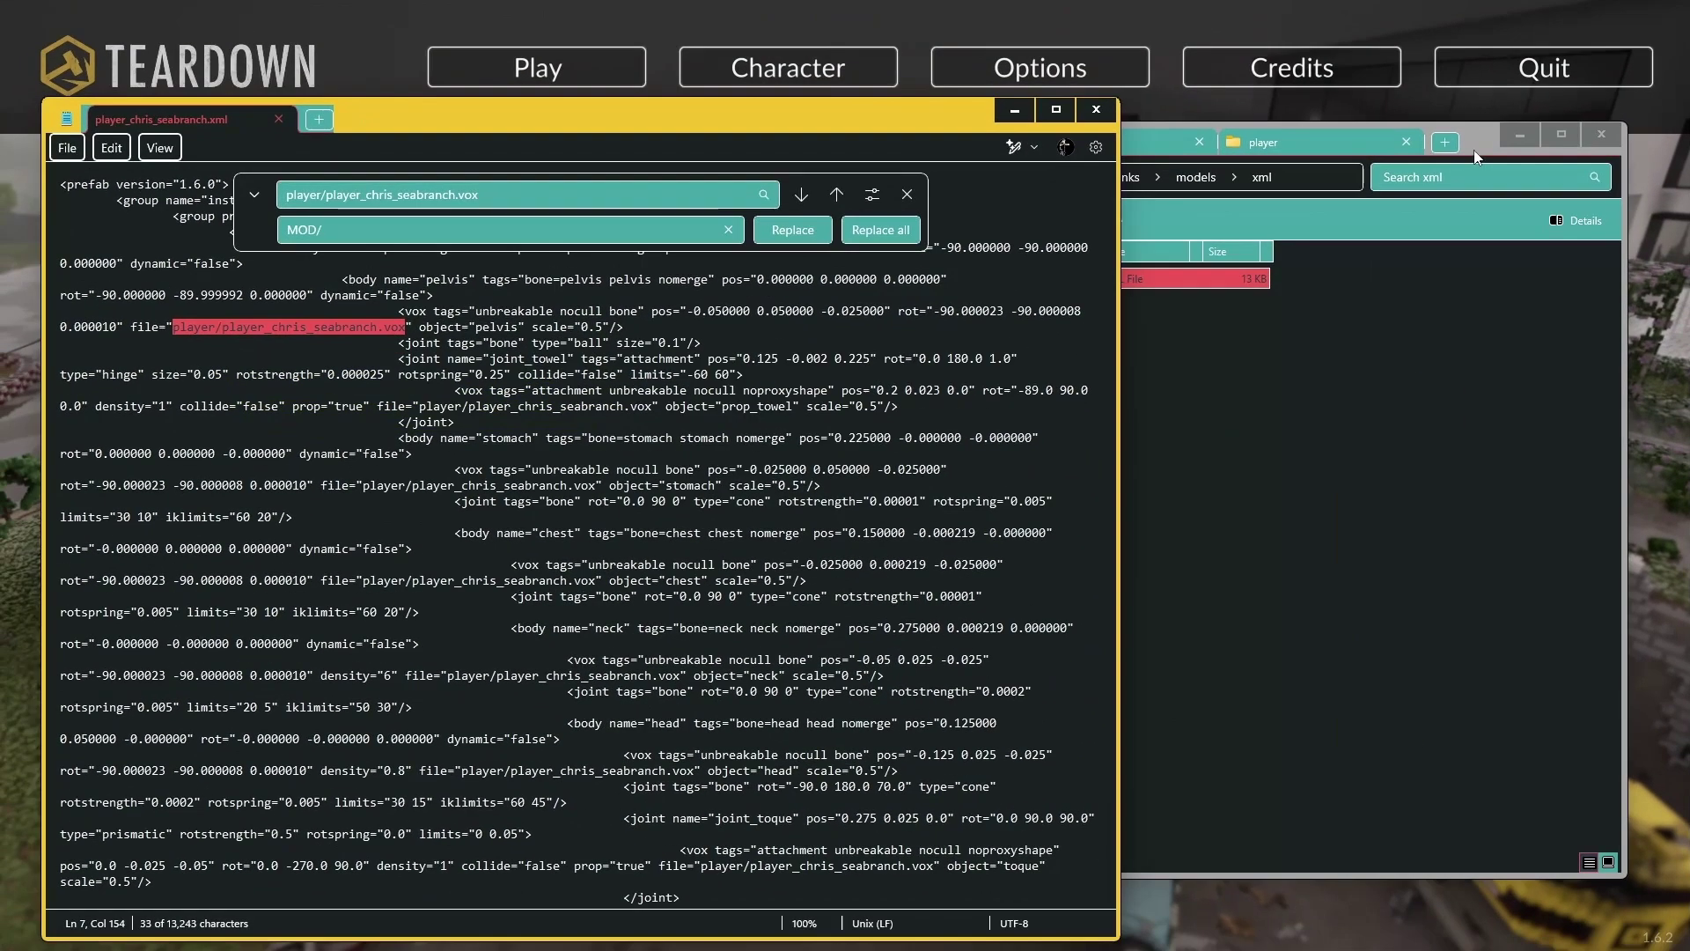
pyautogui.click(1520, 146)
pyautogui.click(1143, 286)
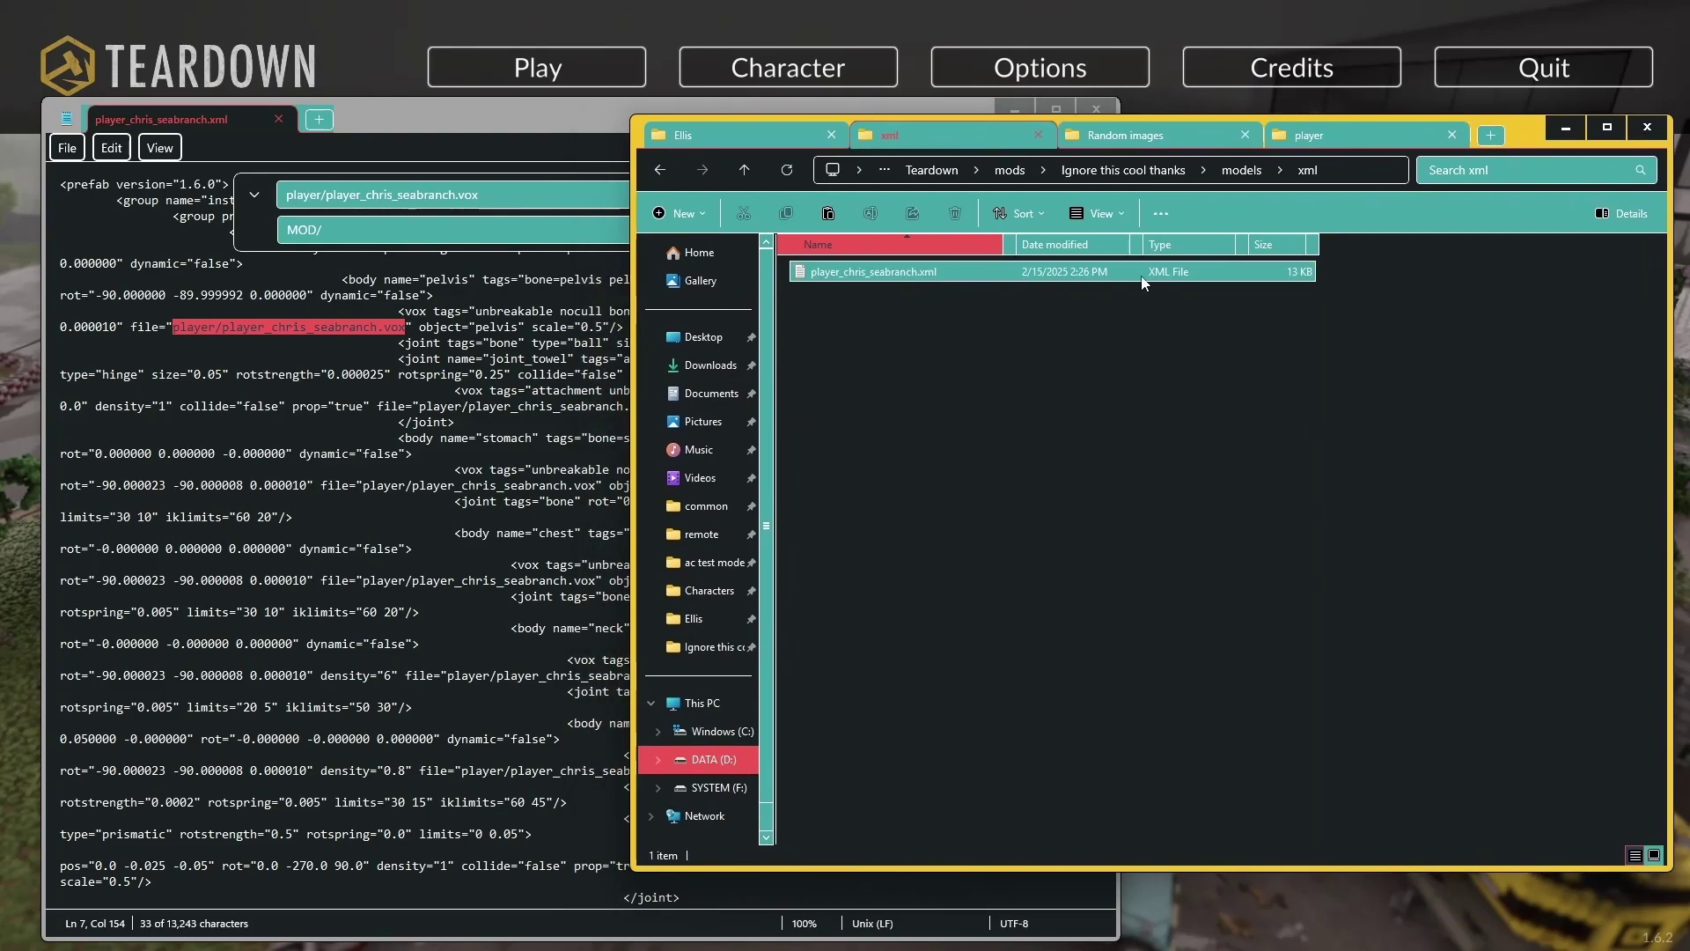
pyautogui.click(1240, 170)
pyautogui.click(346, 234)
pyautogui.write('/models/')
pyautogui.click(1248, 303)
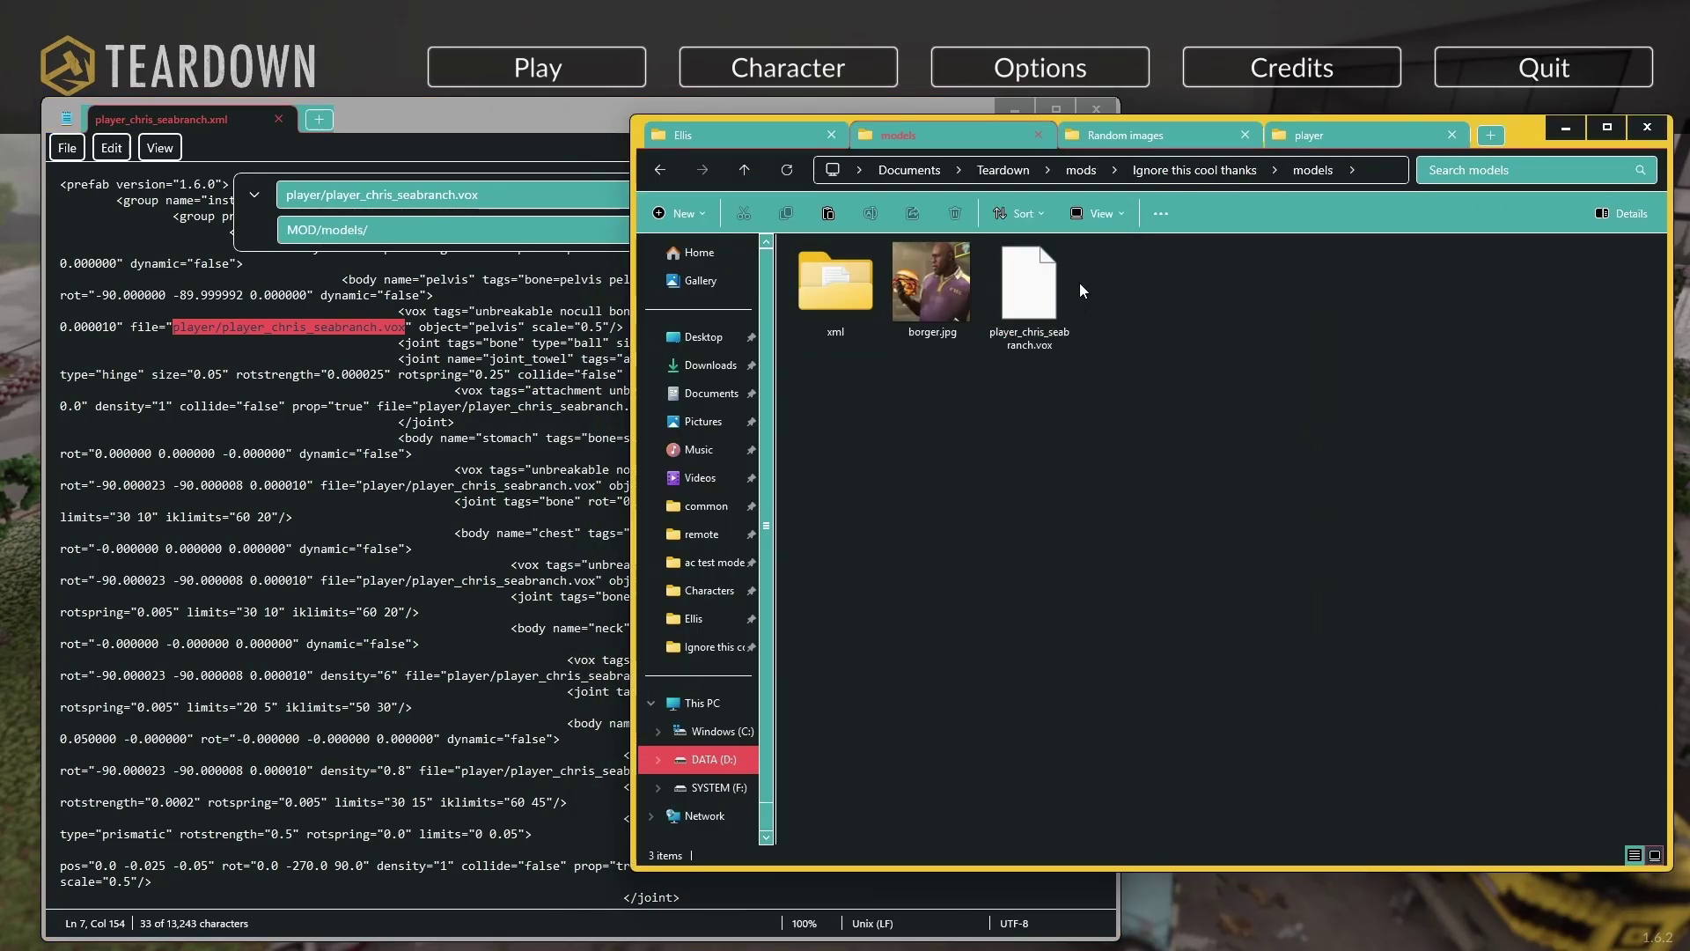
pyautogui.click(852, 239)
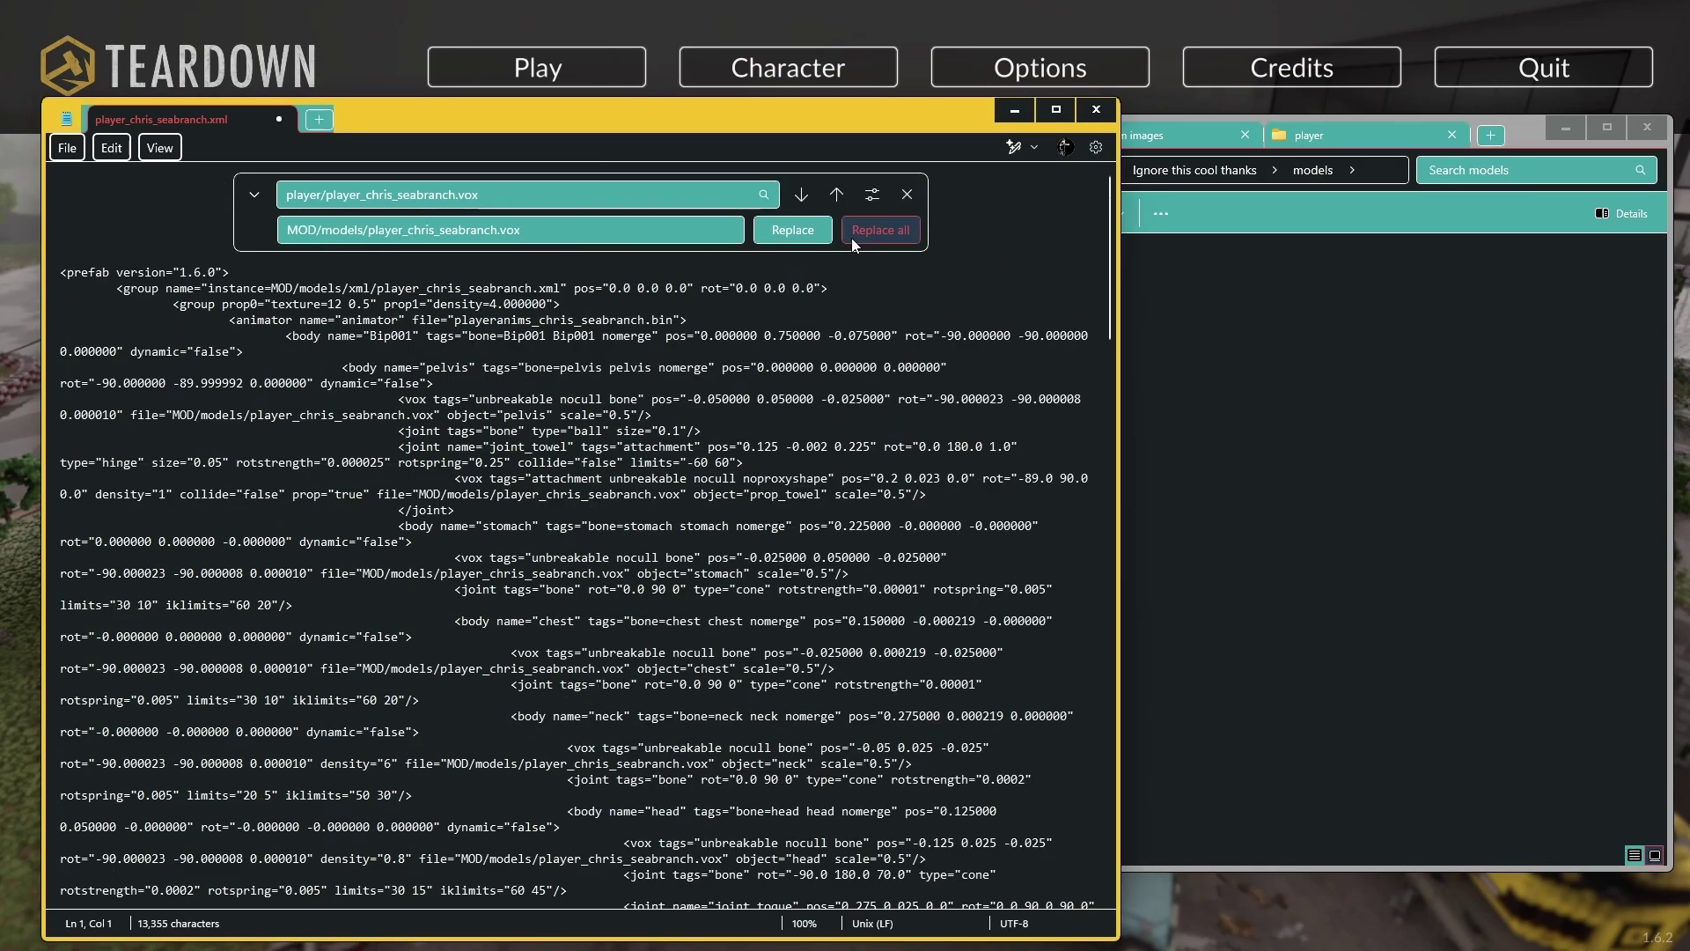
pyautogui.click(906, 193)
pyautogui.click(588, 297)
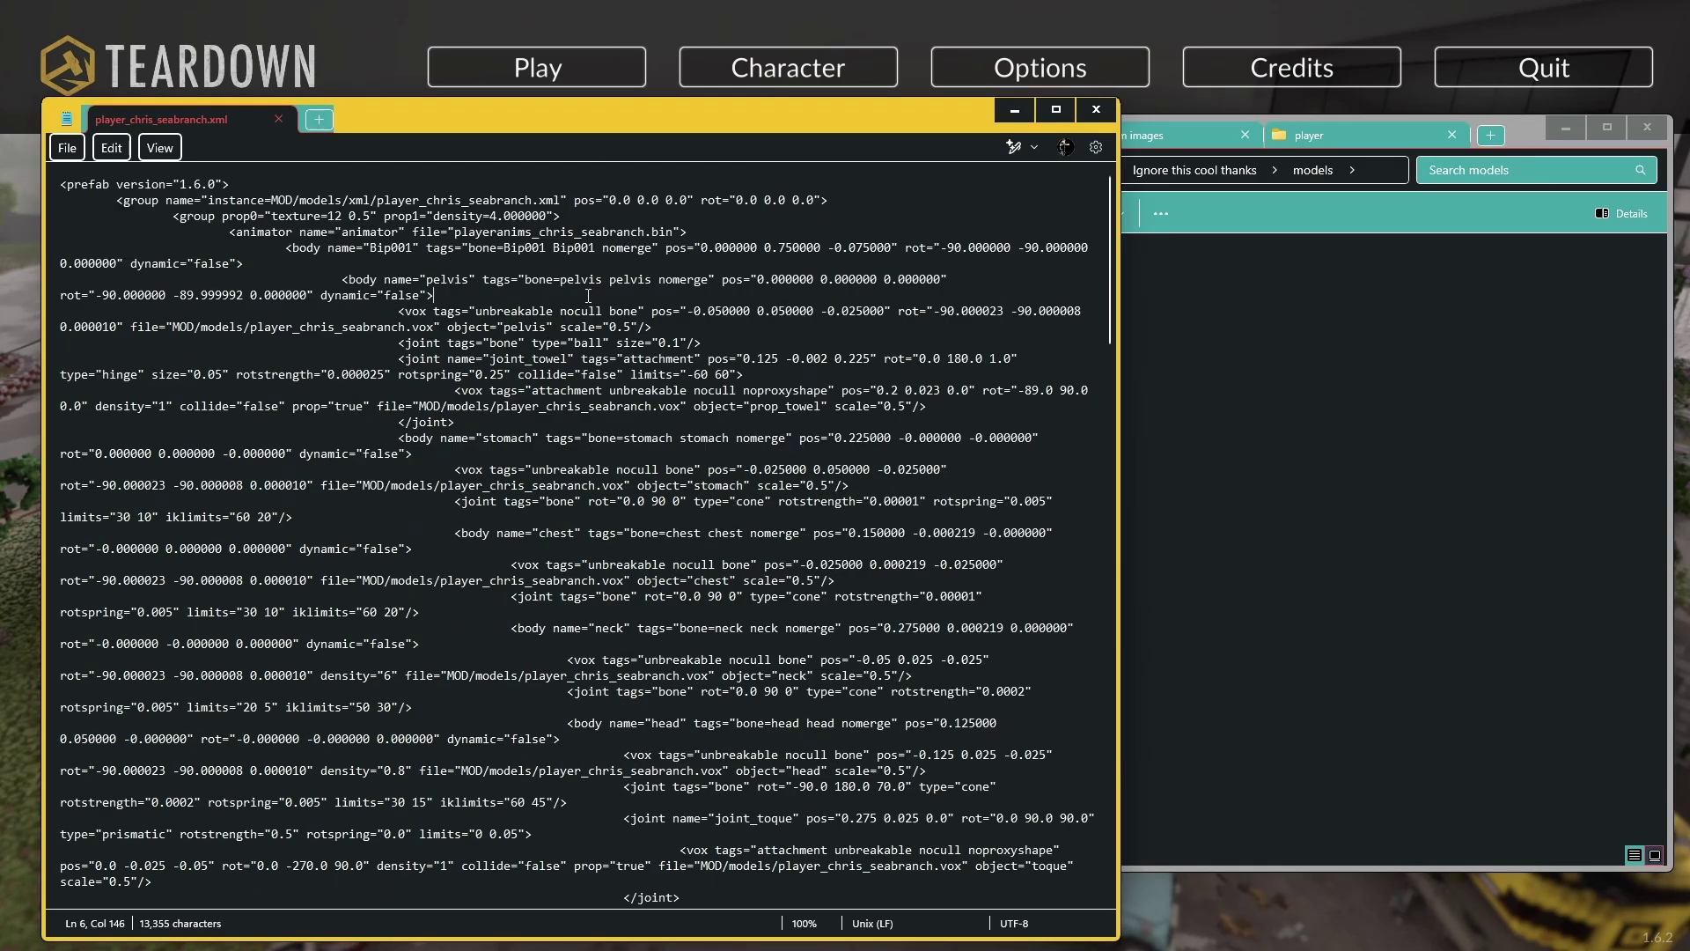
pyautogui.click(901, 408)
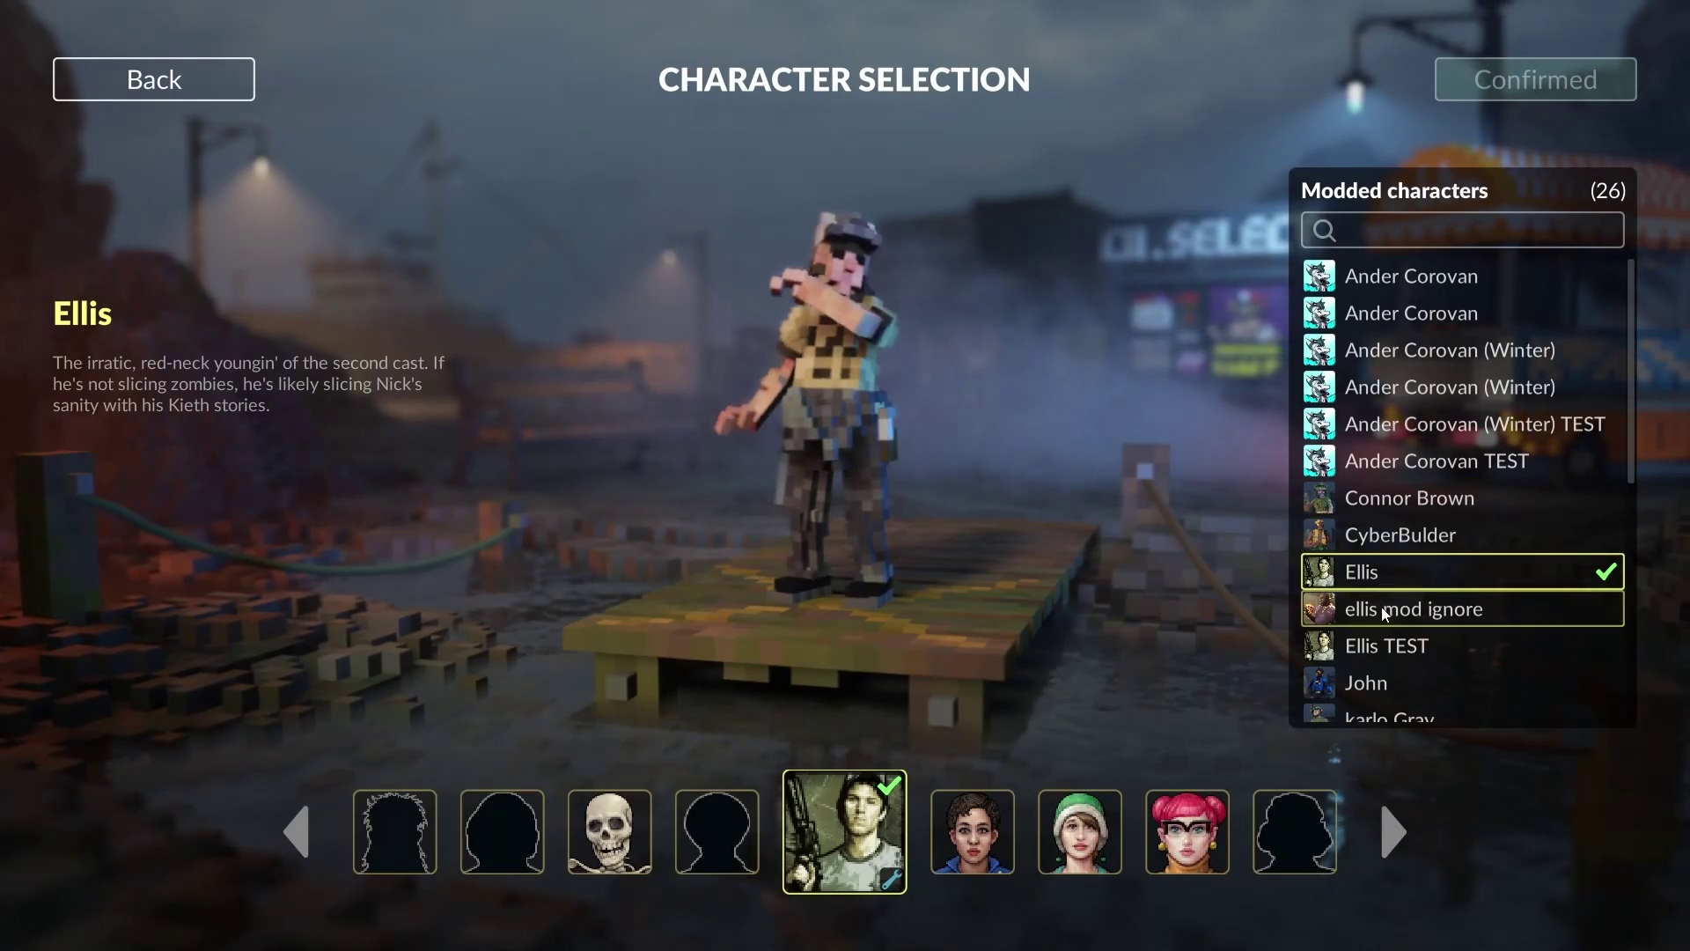
# In Teardown, confirm the modded character ellis mod ignore and view the Ignore this cool thanks mod's details in the Mod Manager
pyautogui.click(1385, 613)
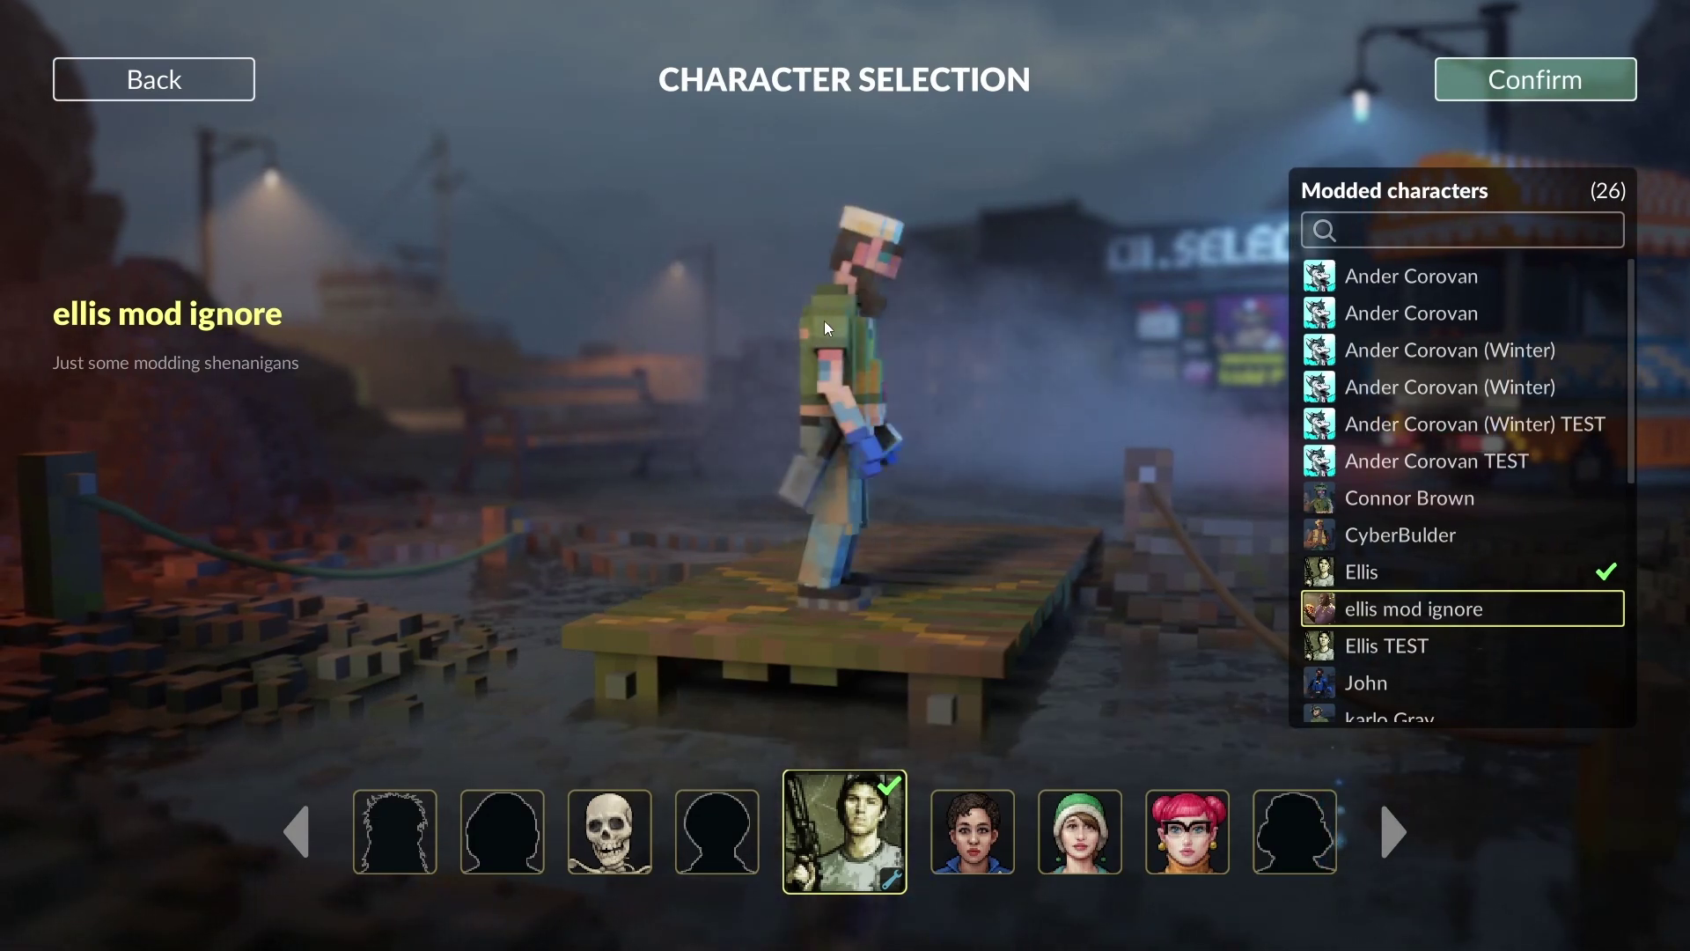
pyautogui.click(1556, 78)
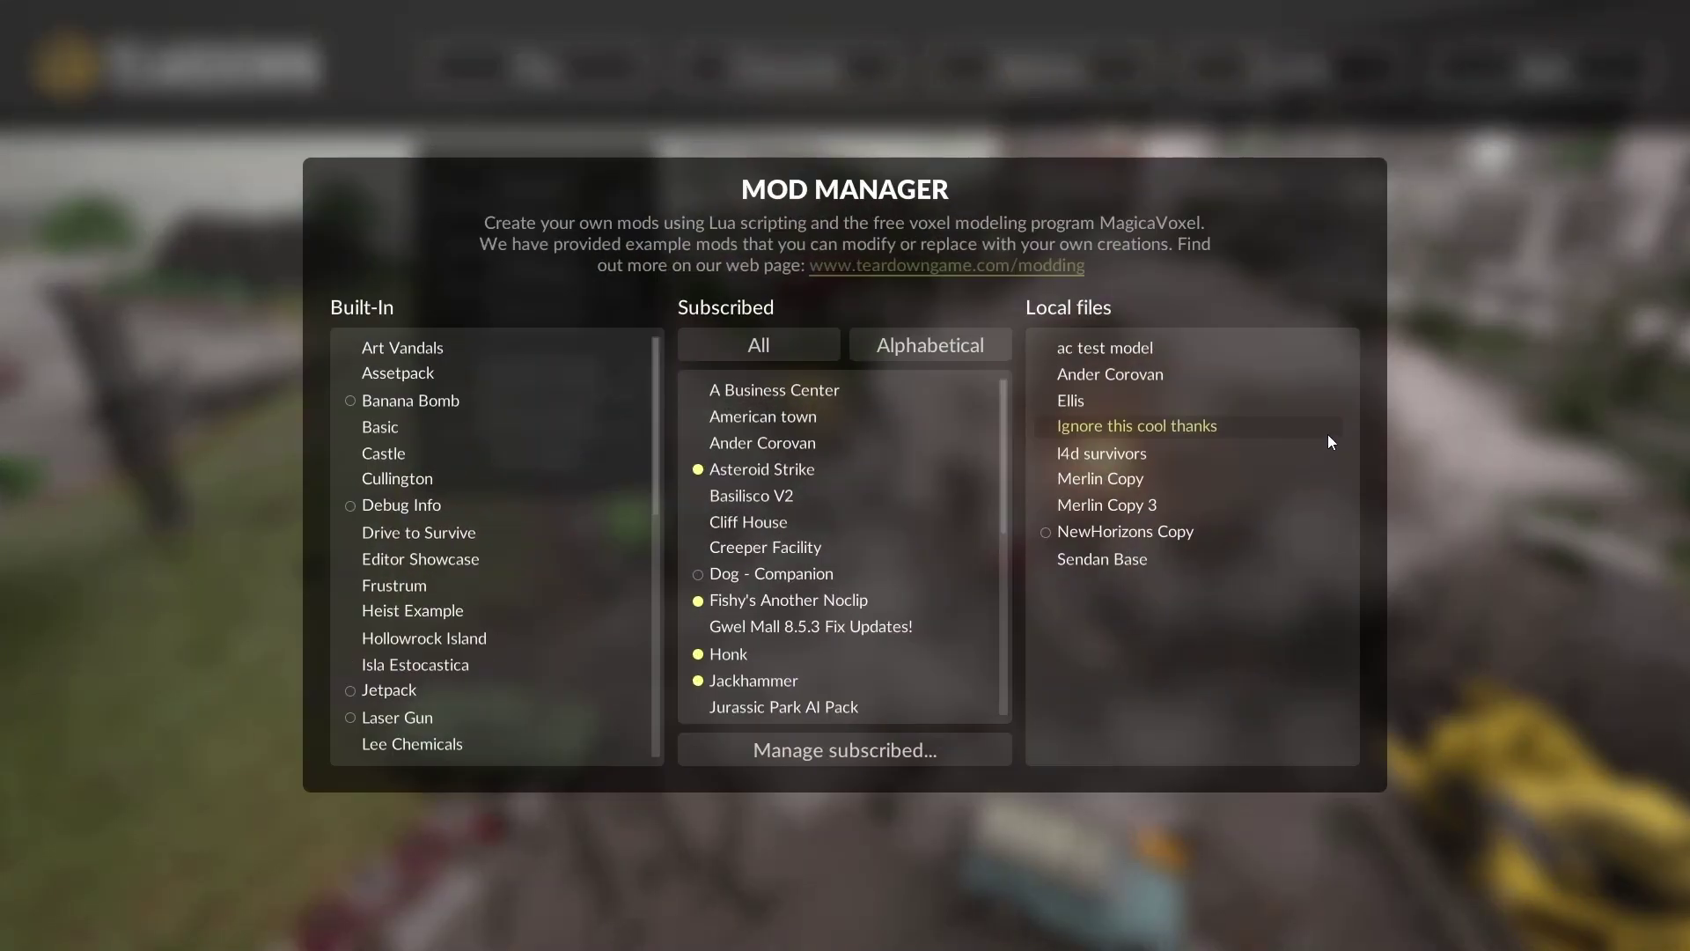
pyautogui.click(1162, 431)
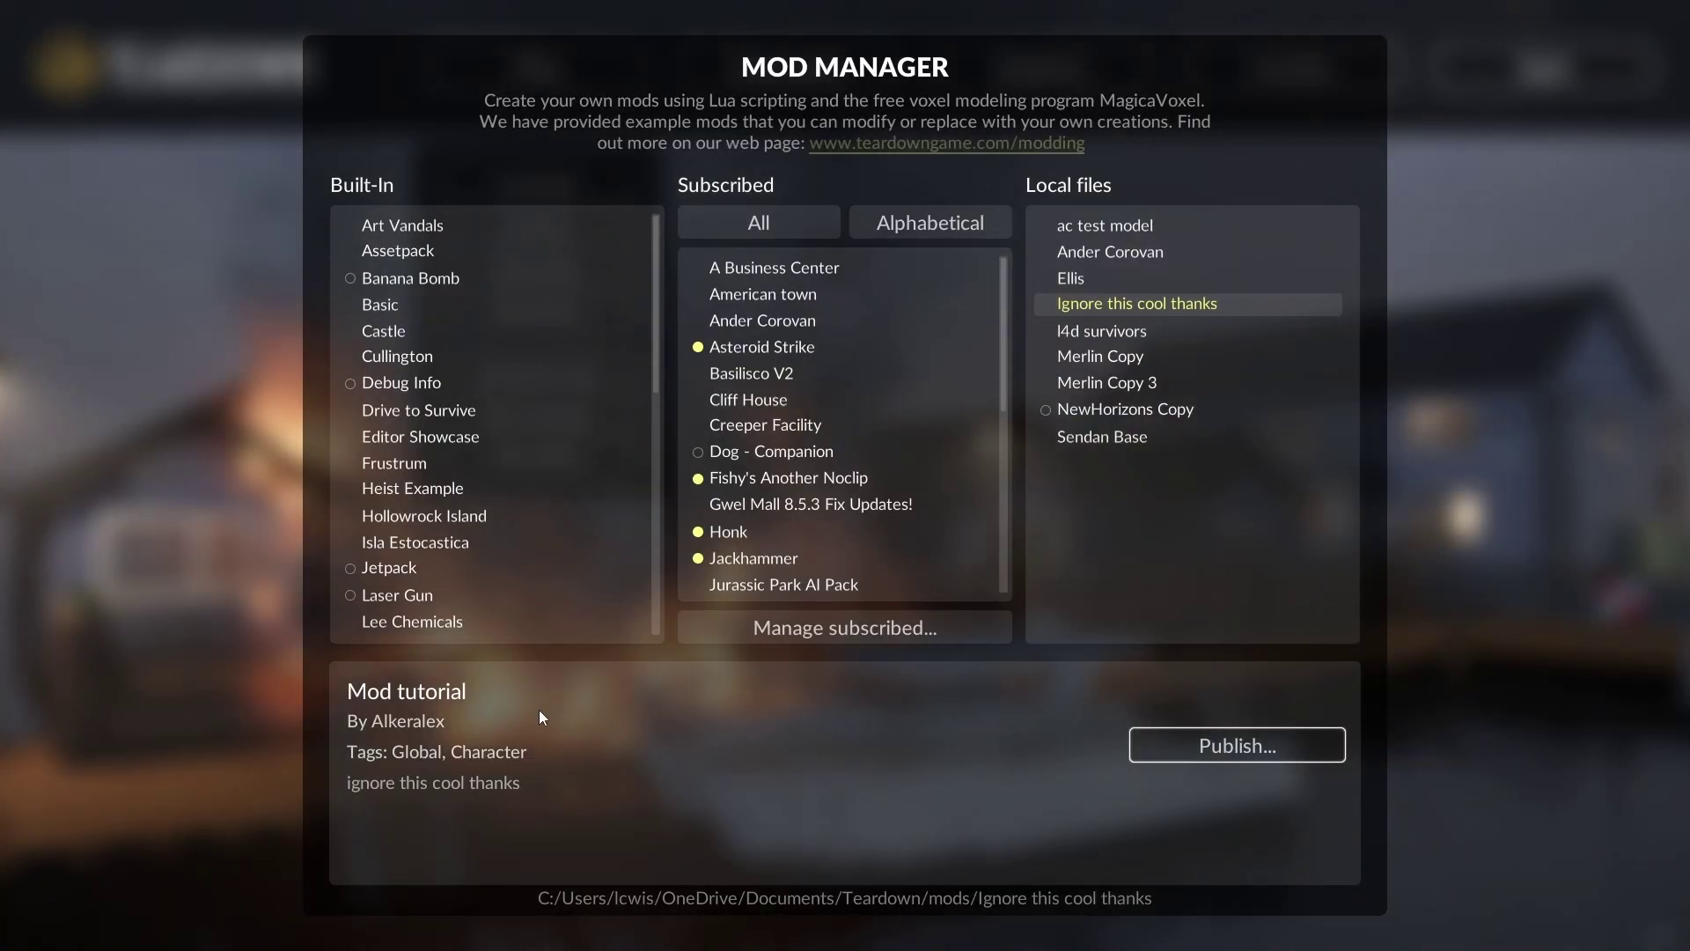
pyautogui.click(230, 690)
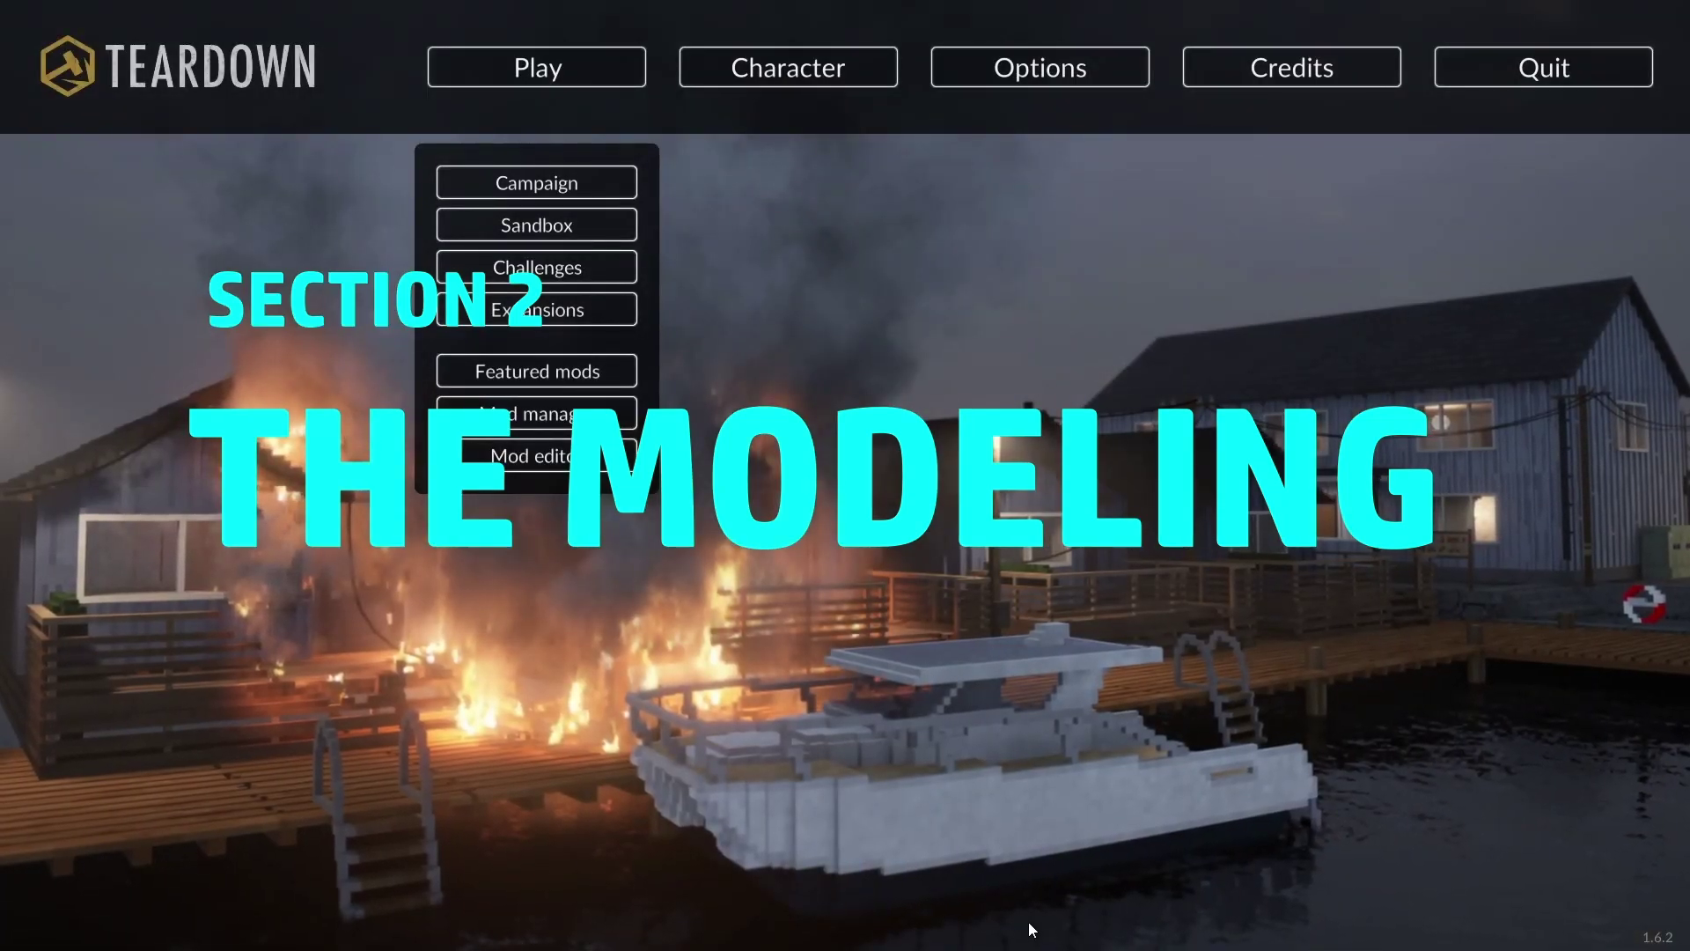
# Search Windows for magic and launch MagicaVoxel
pyautogui.hotkey('alt', 'Tab')
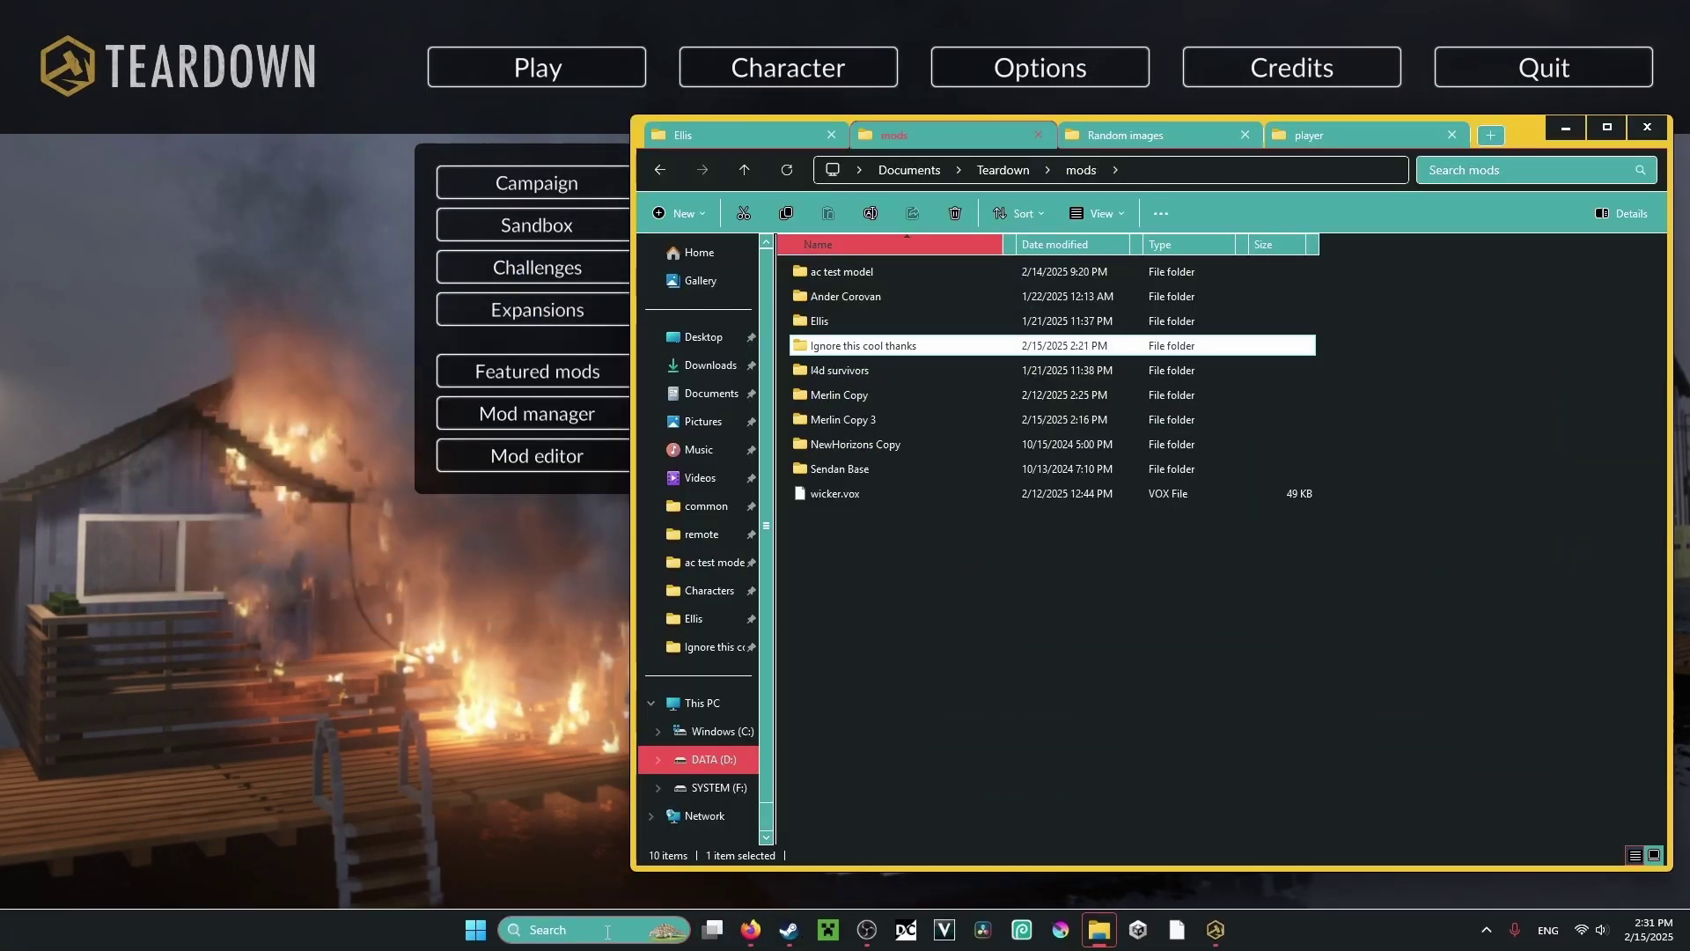
pyautogui.click(597, 933)
pyautogui.write('magic')
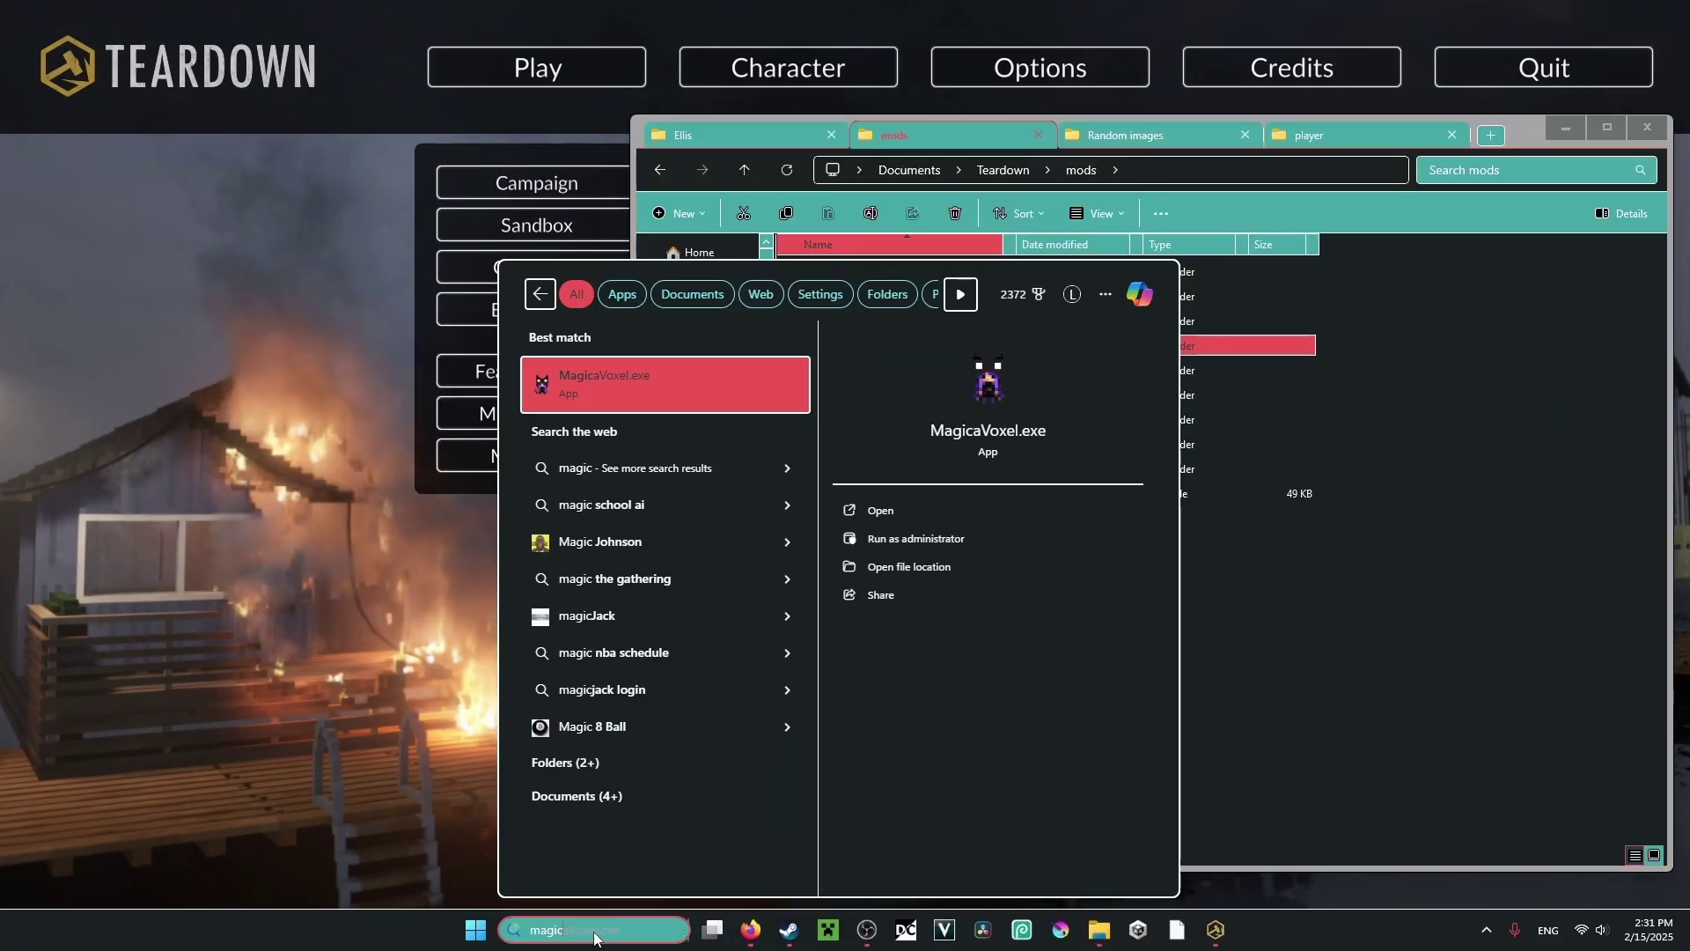
pyautogui.press('Return')
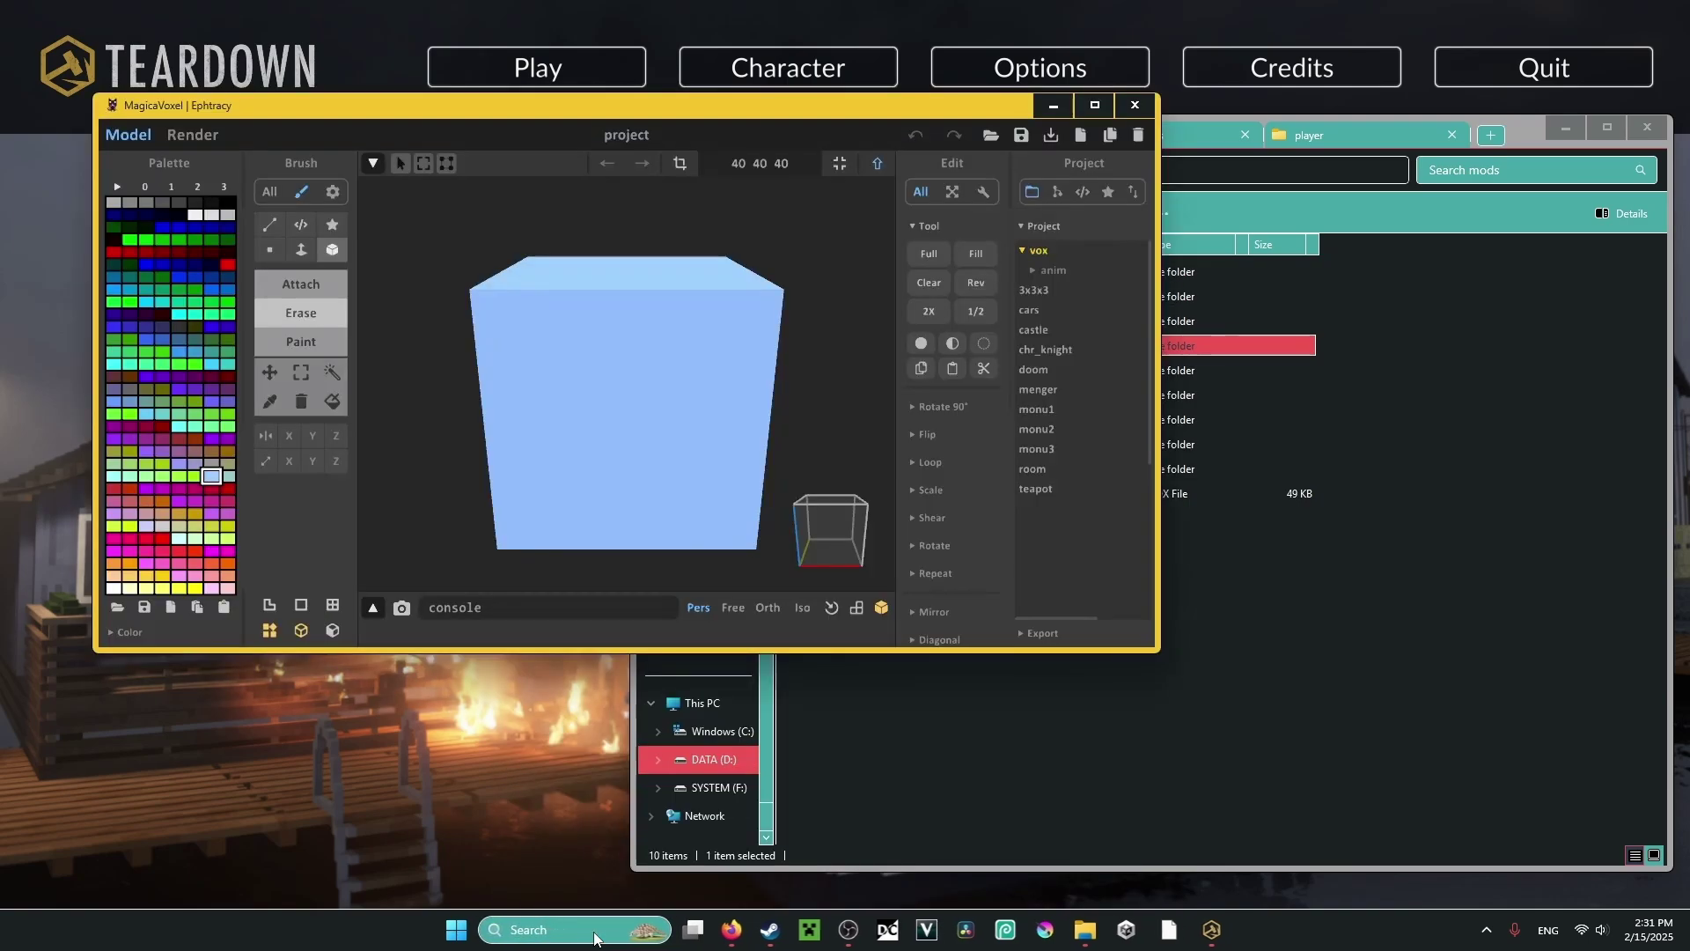
# Open player_chris_seabranch.vox from the models folder of the Ignore this cool thanks mod in a maximized window
pyautogui.click(1094, 106)
pyautogui.moveTo(1105, 125); pyautogui.dragTo(535, 329, button='right')
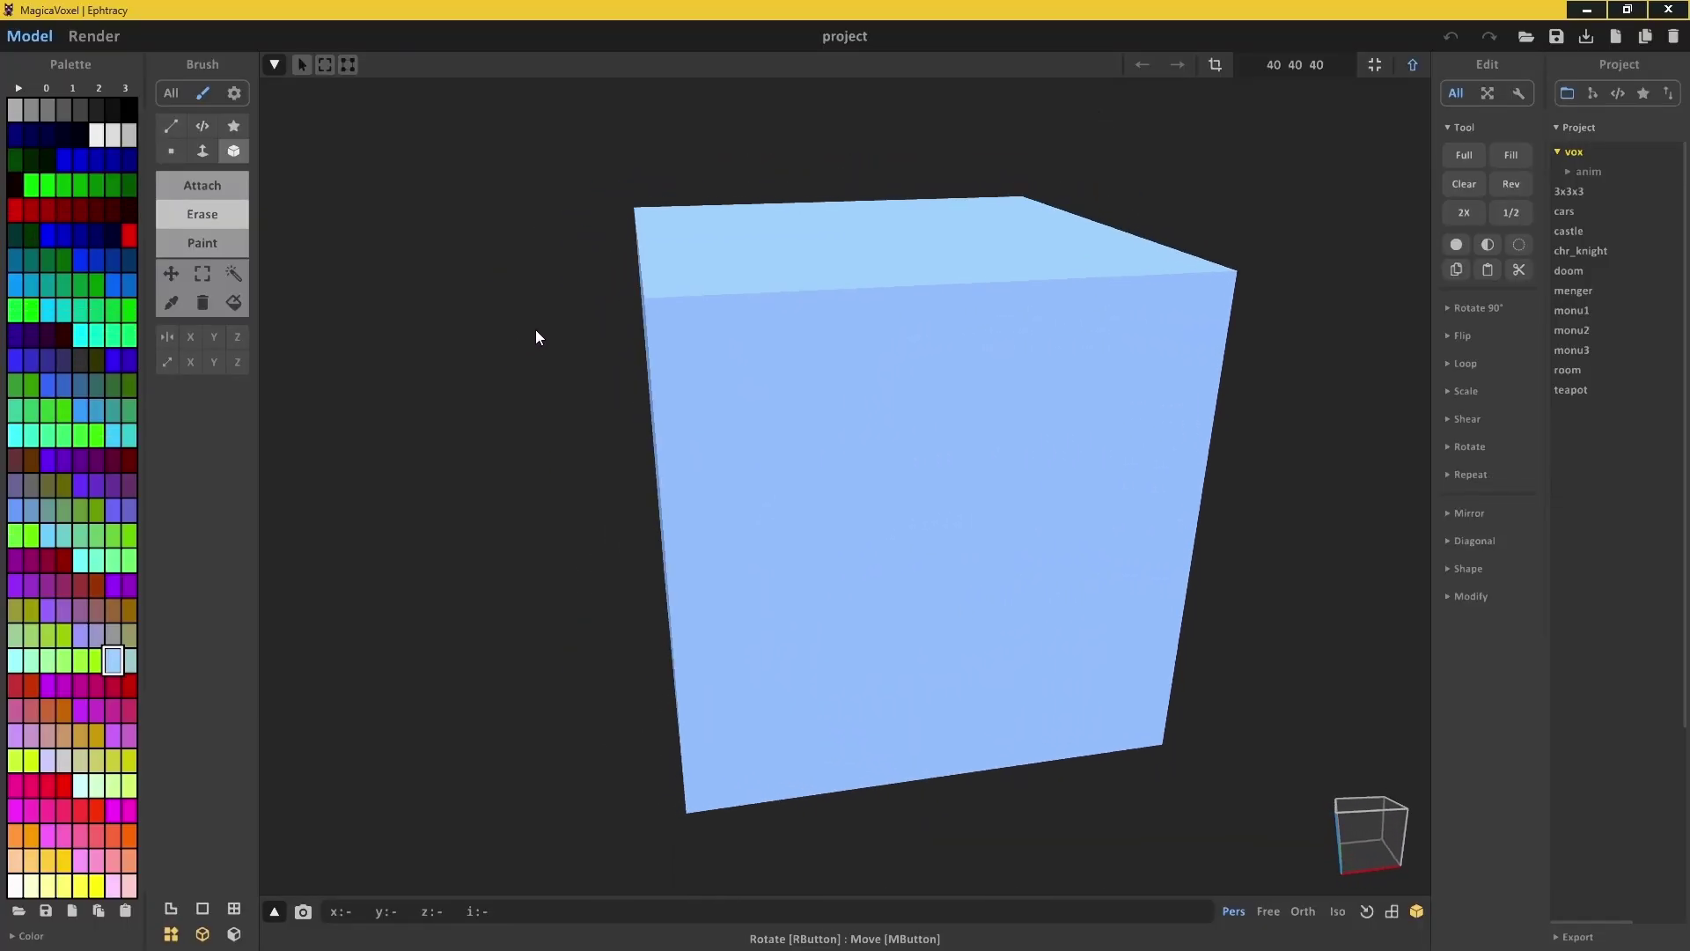
pyautogui.click(1540, 31)
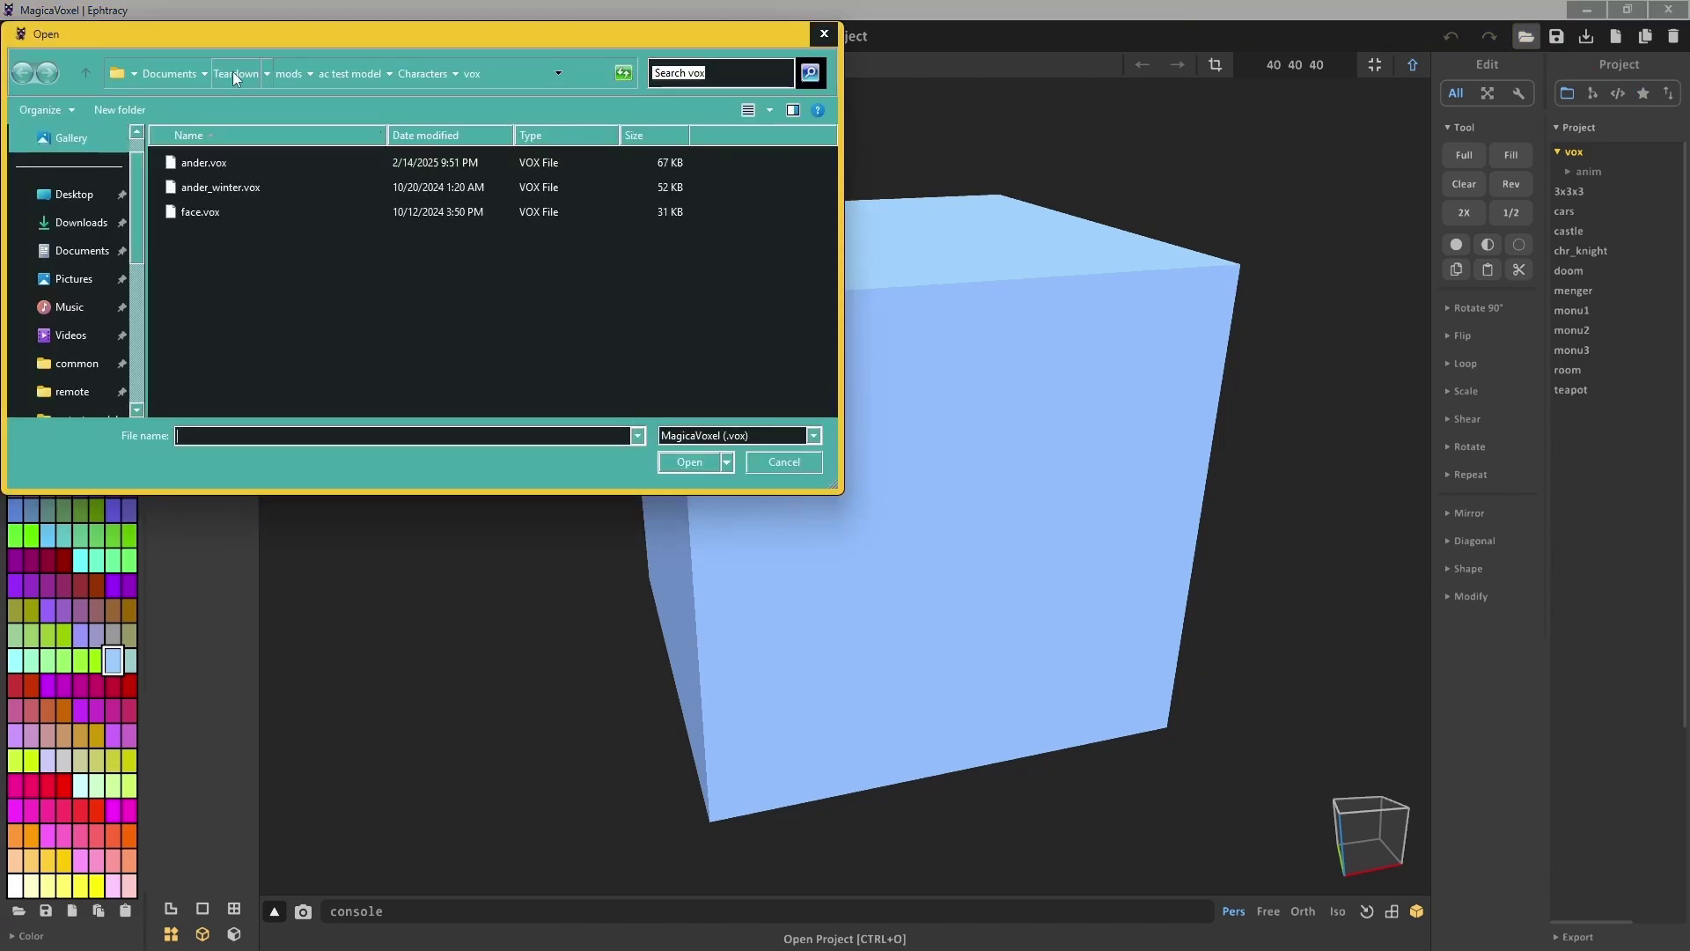
pyautogui.click(81, 251)
pyautogui.doubleClick(205, 405)
pyautogui.doubleClick(169, 173)
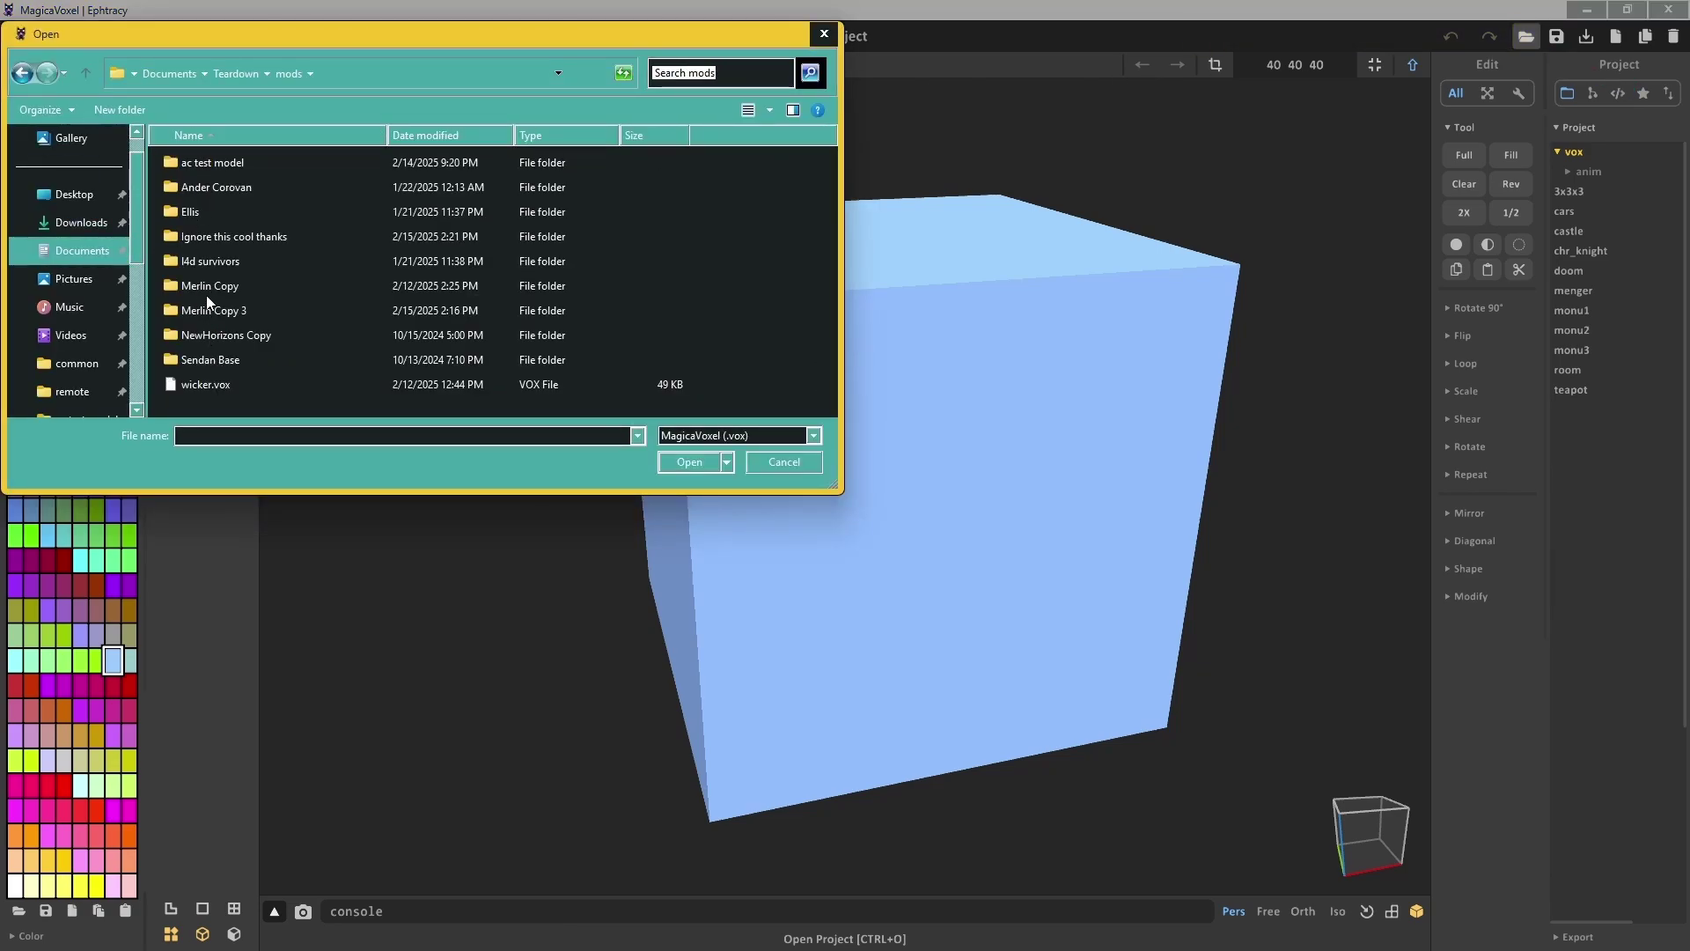
pyautogui.doubleClick(224, 234)
pyautogui.doubleClick(205, 165)
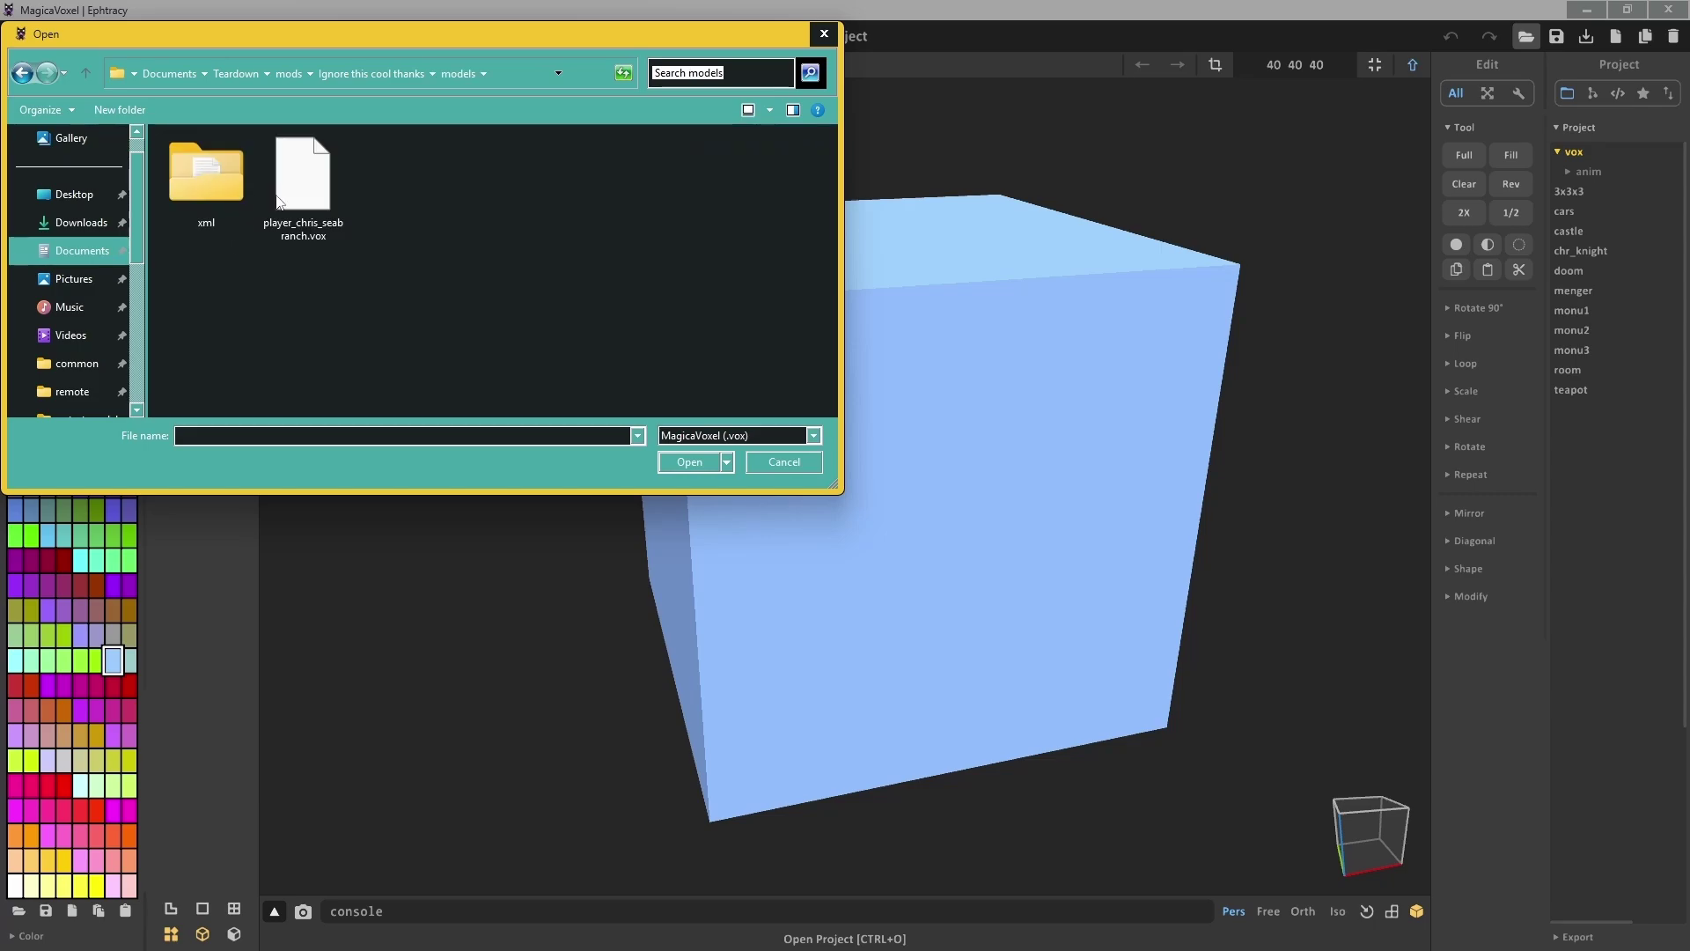
pyautogui.doubleClick(280, 201)
pyautogui.scroll(4, 492, 308)
pyautogui.moveTo(491, 308); pyautogui.dragTo(477, 321, button='right')
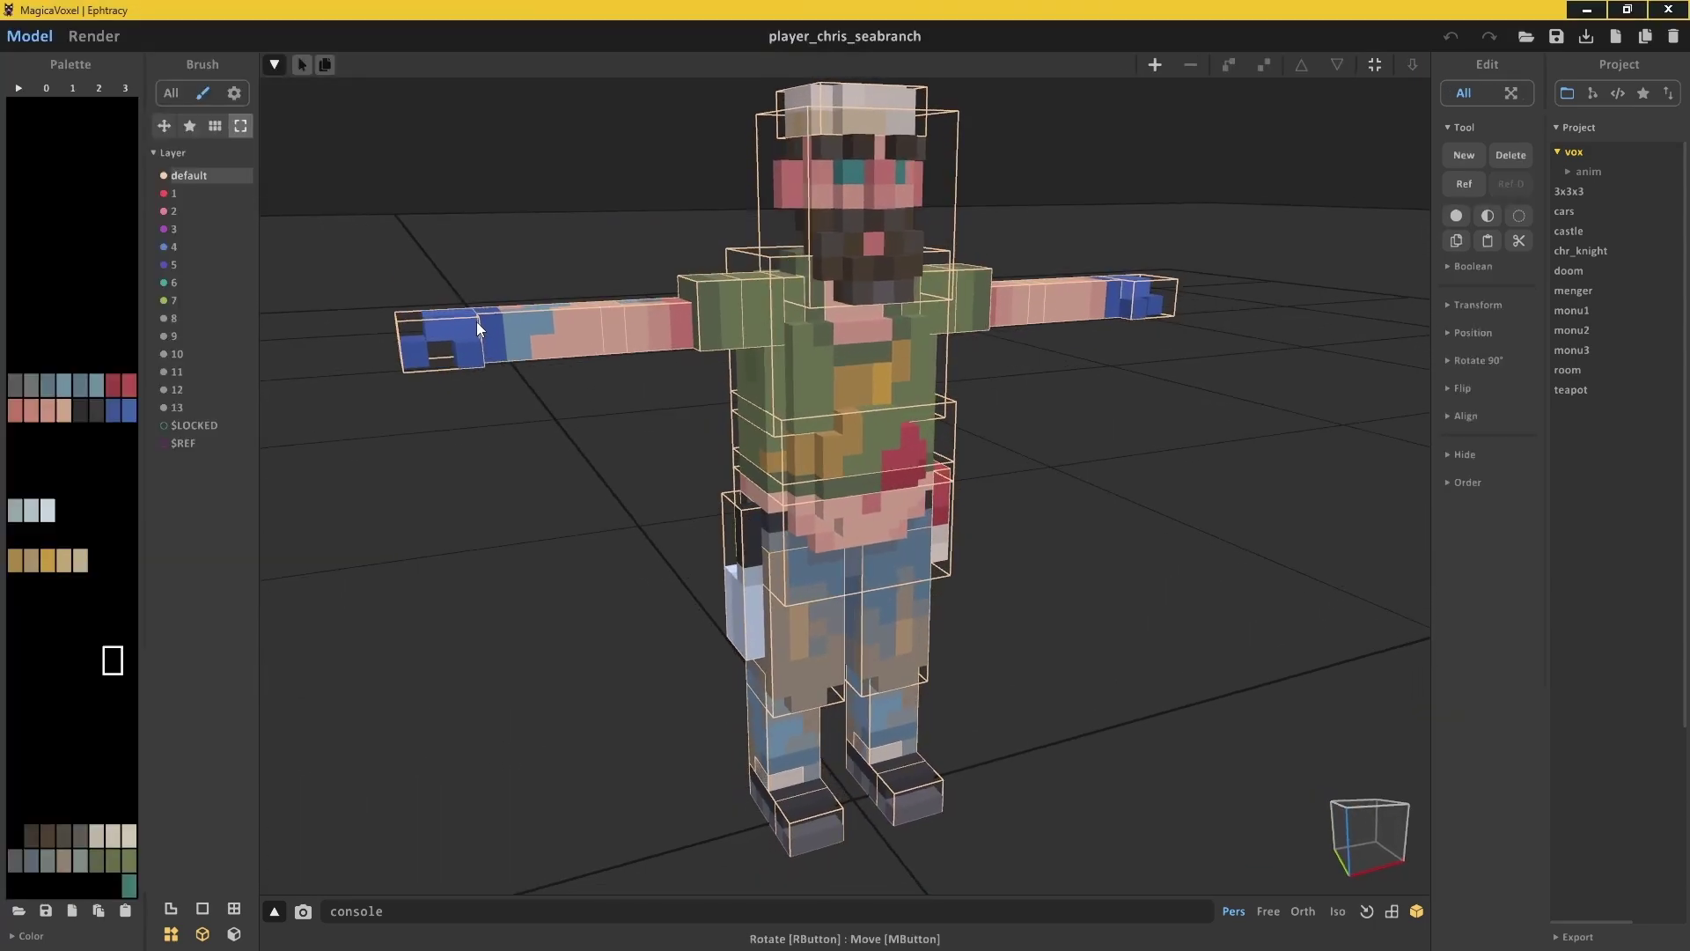
# Search Windows for magic and launch a second MagicaVoxel instance
pyautogui.click(524, 922)
pyautogui.write('magic')
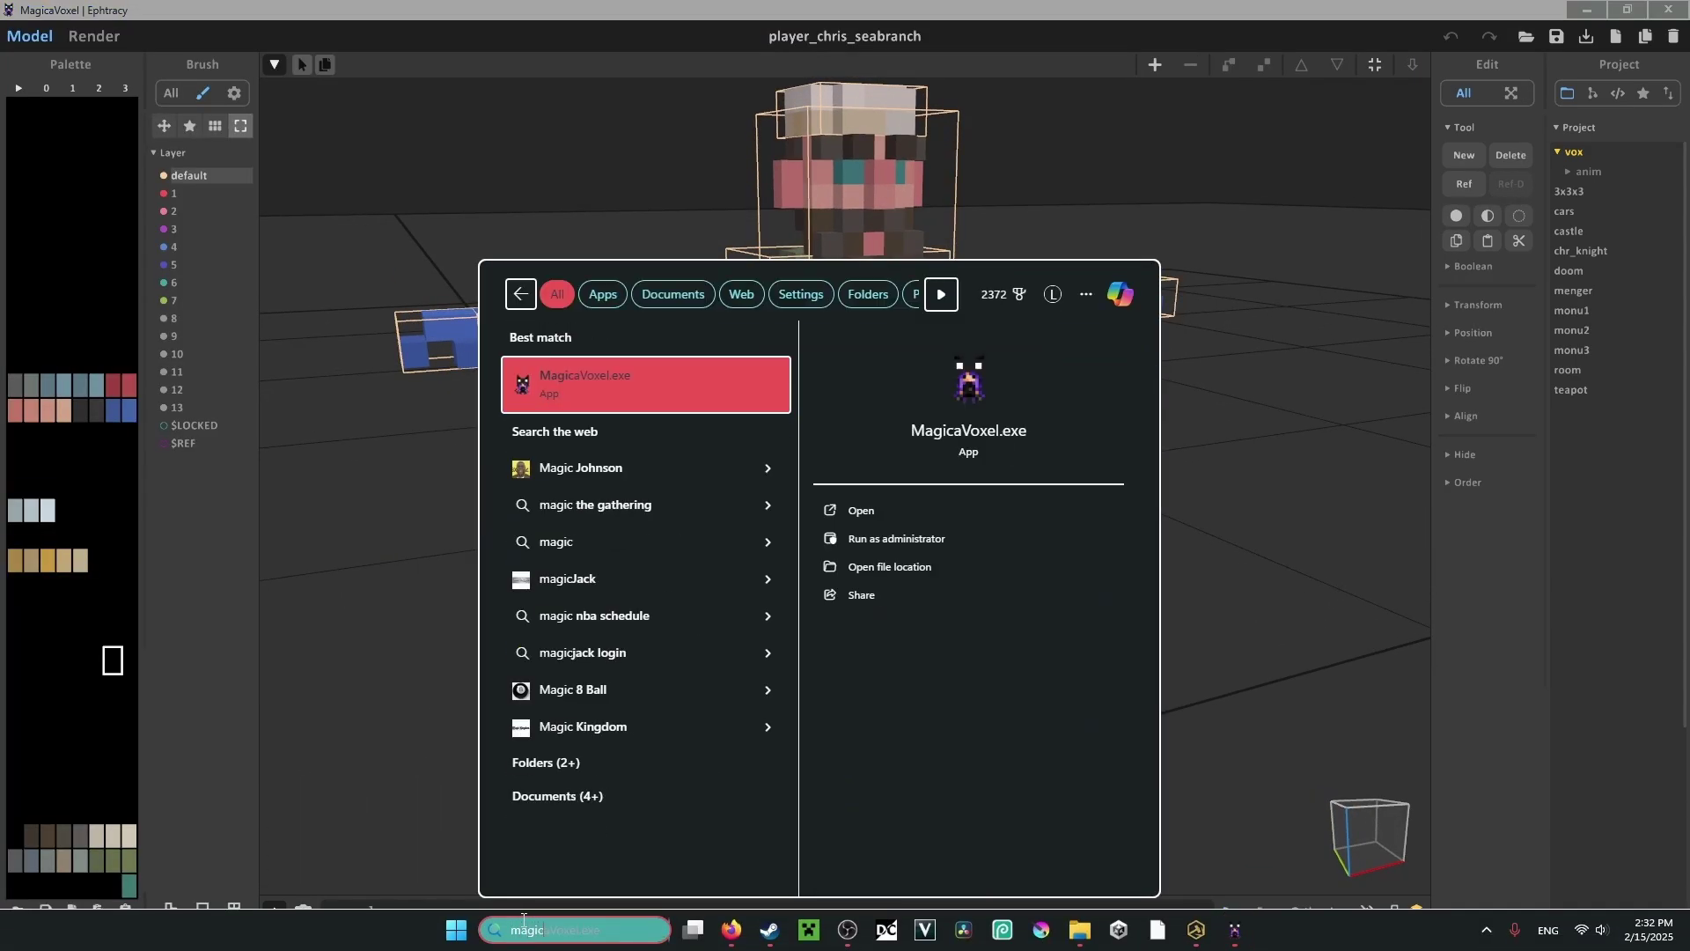
pyautogui.press('Return')
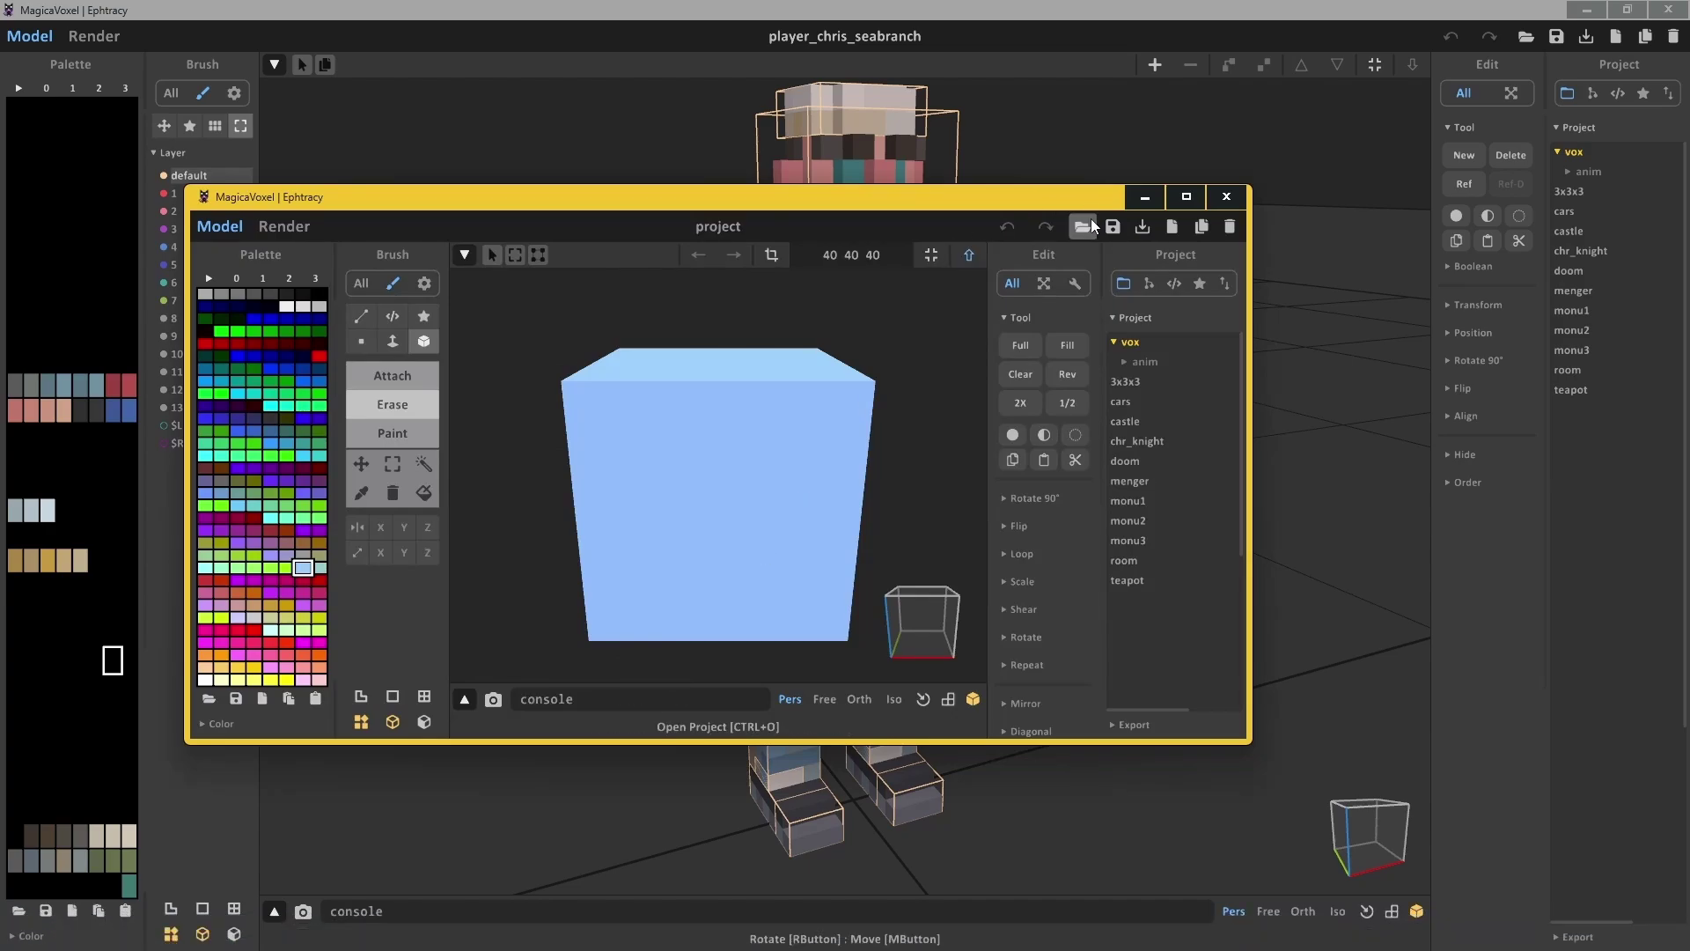
# Open the robot character project named model in the second instance and maximize its window
pyautogui.click(1091, 226)
pyautogui.click(479, 263)
pyautogui.doubleClick(398, 416)
pyautogui.doubleClick(405, 354)
pyautogui.doubleClick(405, 354)
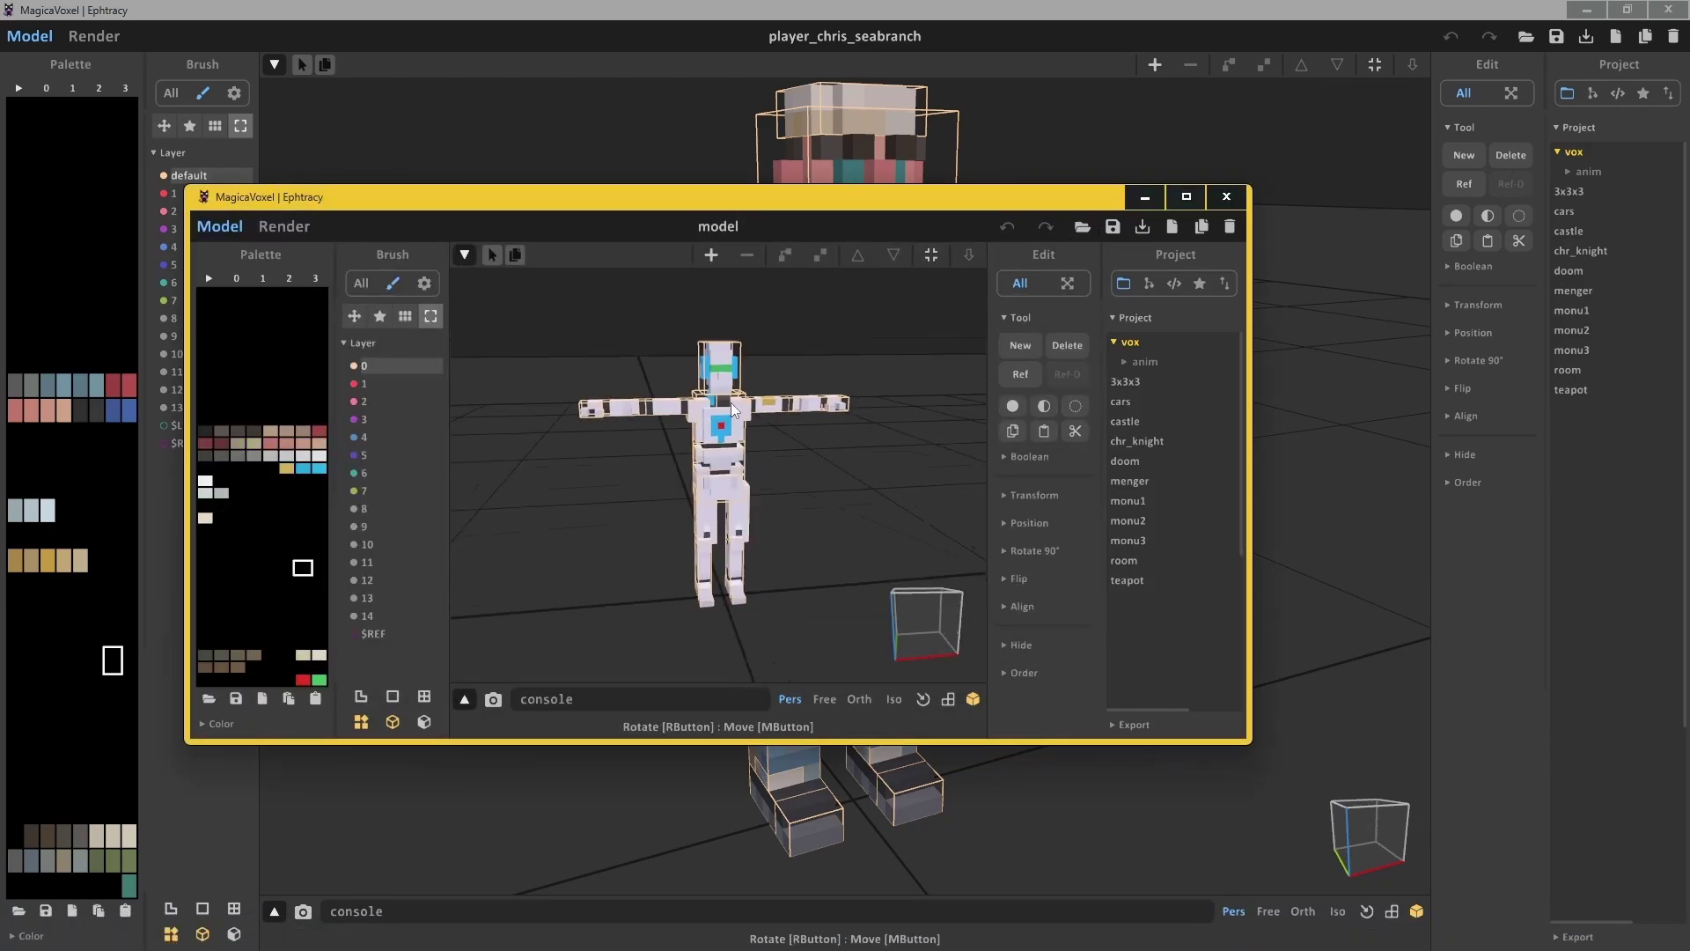
pyautogui.click(1185, 195)
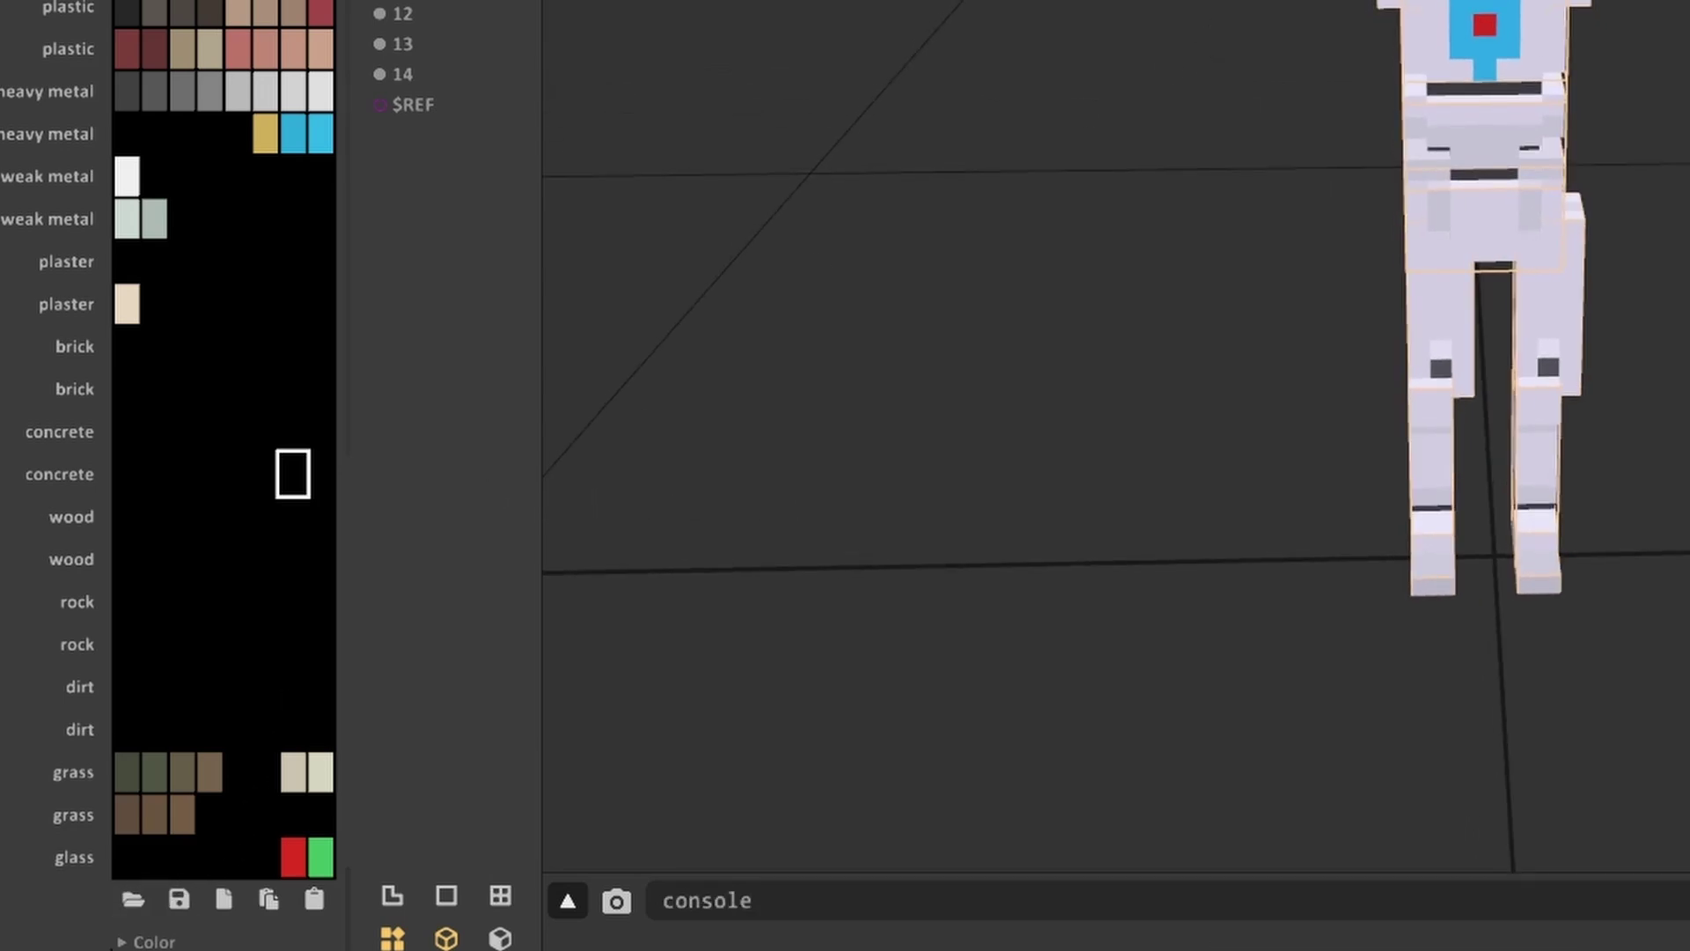
# Pick an empty wood slot in the palette and open the robot's head for voxel editing
pyautogui.click(129, 577)
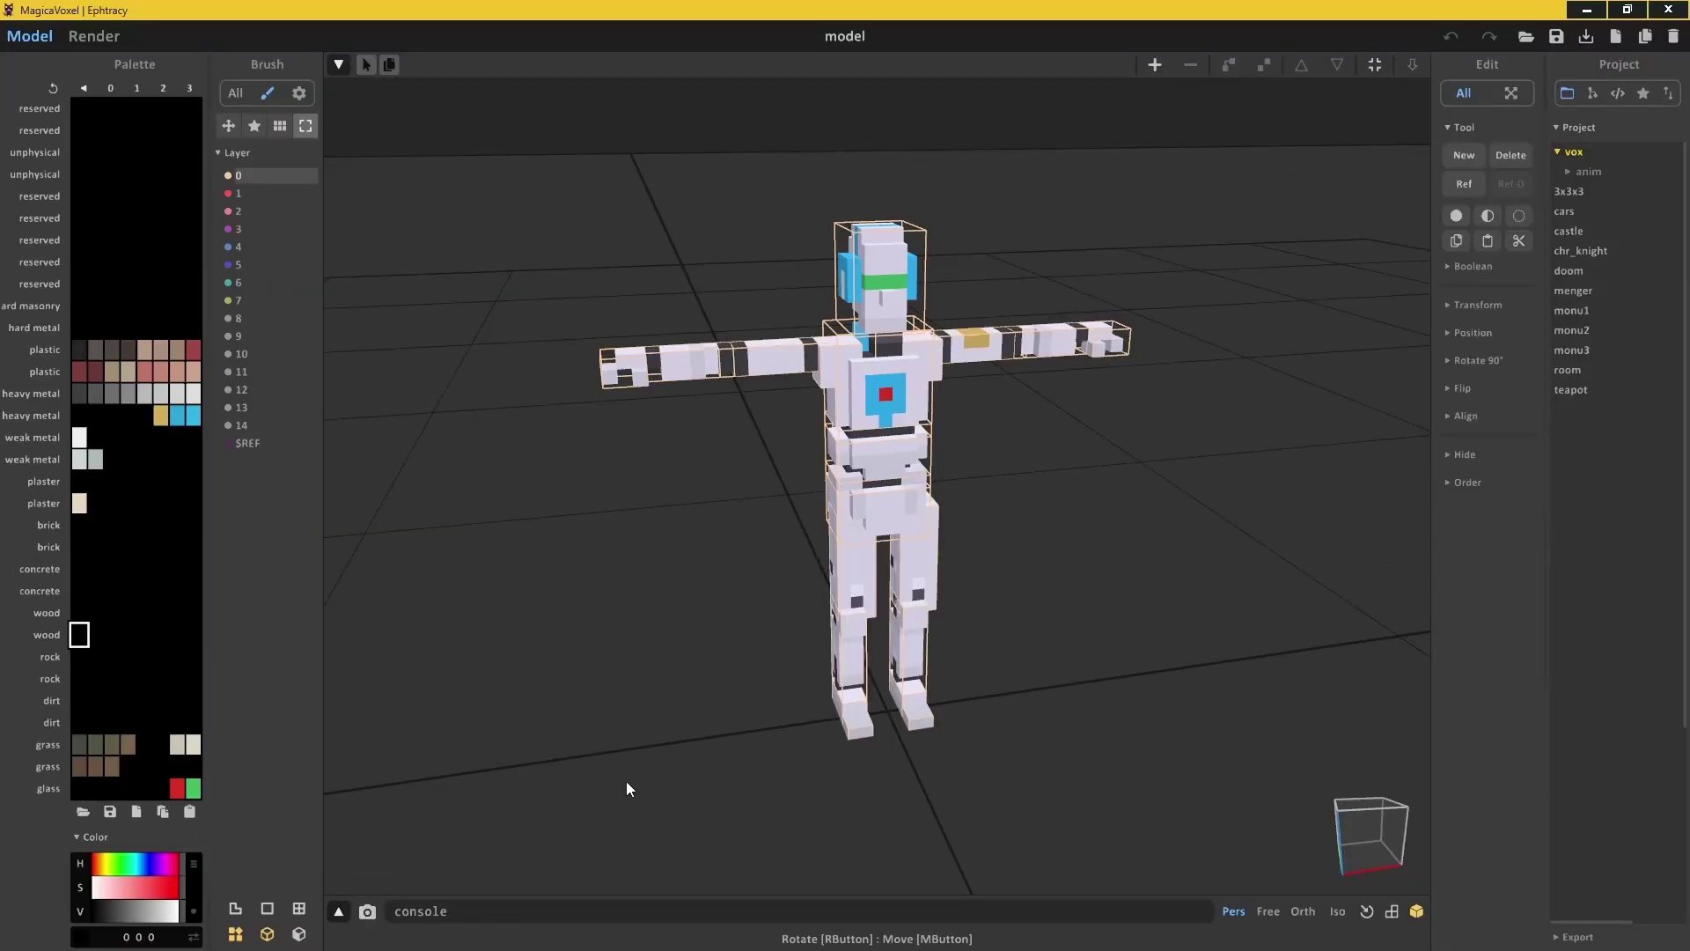
pyautogui.moveTo(721, 473); pyautogui.dragTo(679, 352, button='right')
pyautogui.scroll(4, 680, 422)
pyautogui.moveTo(680, 352); pyautogui.dragTo(731, 436, button='middle')
pyautogui.scroll(1, 804, 430)
pyautogui.moveTo(814, 198)
pyautogui.mouseDown(button='right')
pyautogui.moveTo(868, 199)
pyautogui.moveTo(884, 242)
pyautogui.mouseUp(button='right')
pyautogui.moveTo(885, 242); pyautogui.dragTo(868, 410, button='middle')
pyautogui.scroll(2, 868, 410)
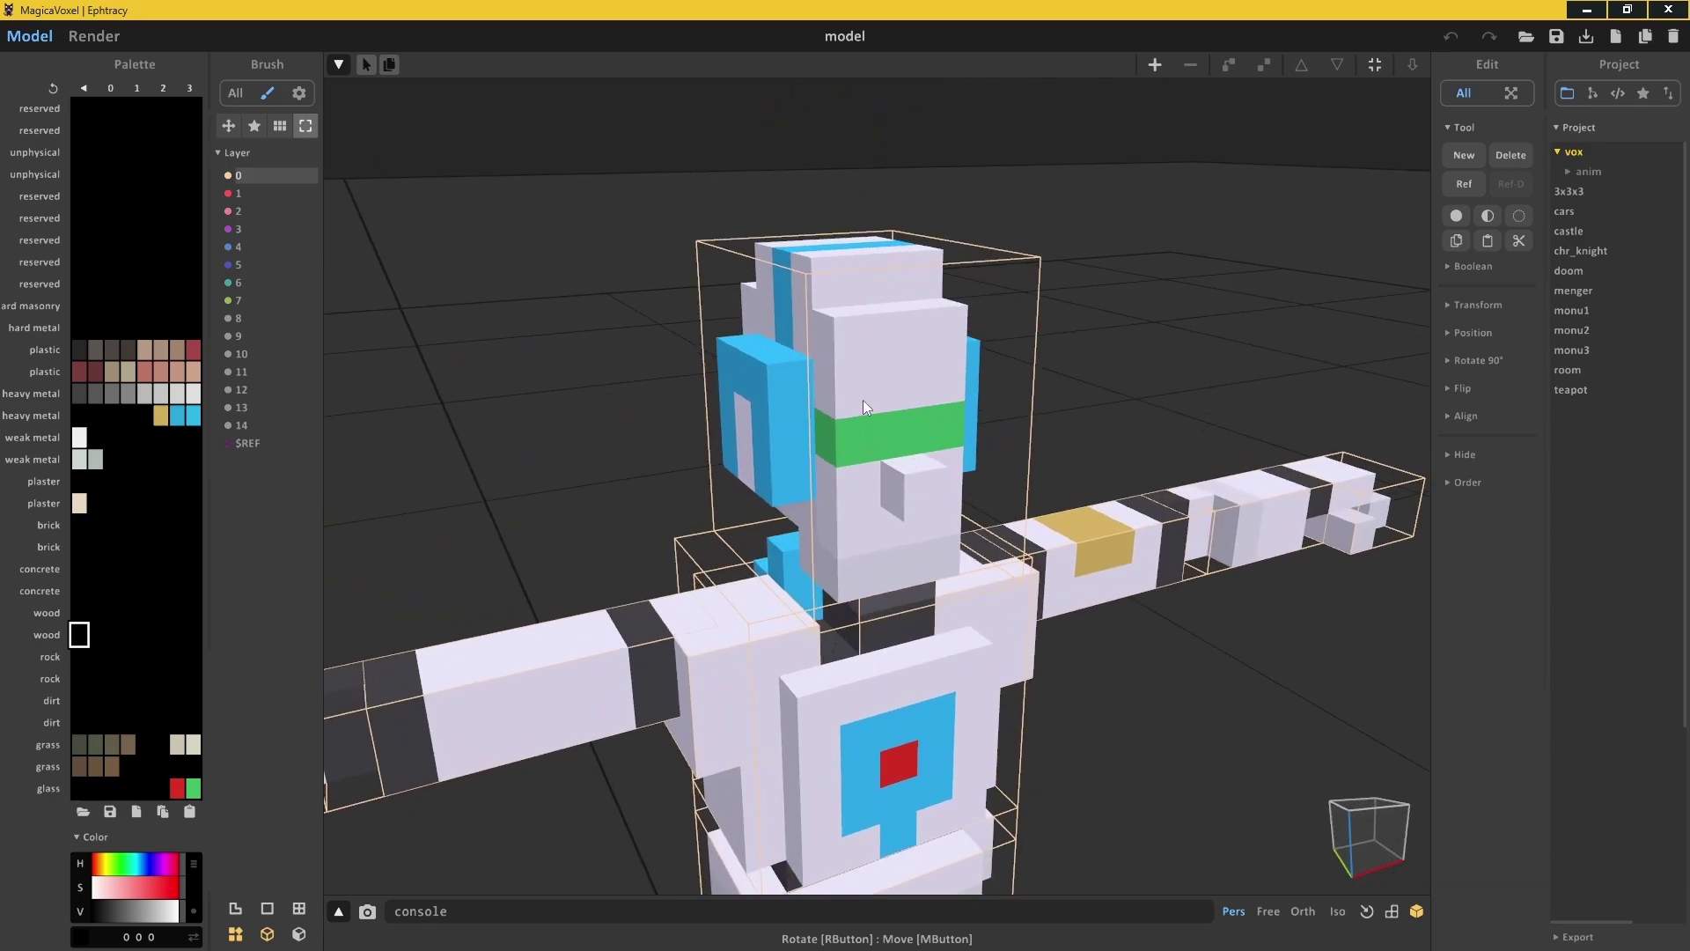
pyautogui.doubleClick(862, 400)
pyautogui.scroll(3, 863, 400)
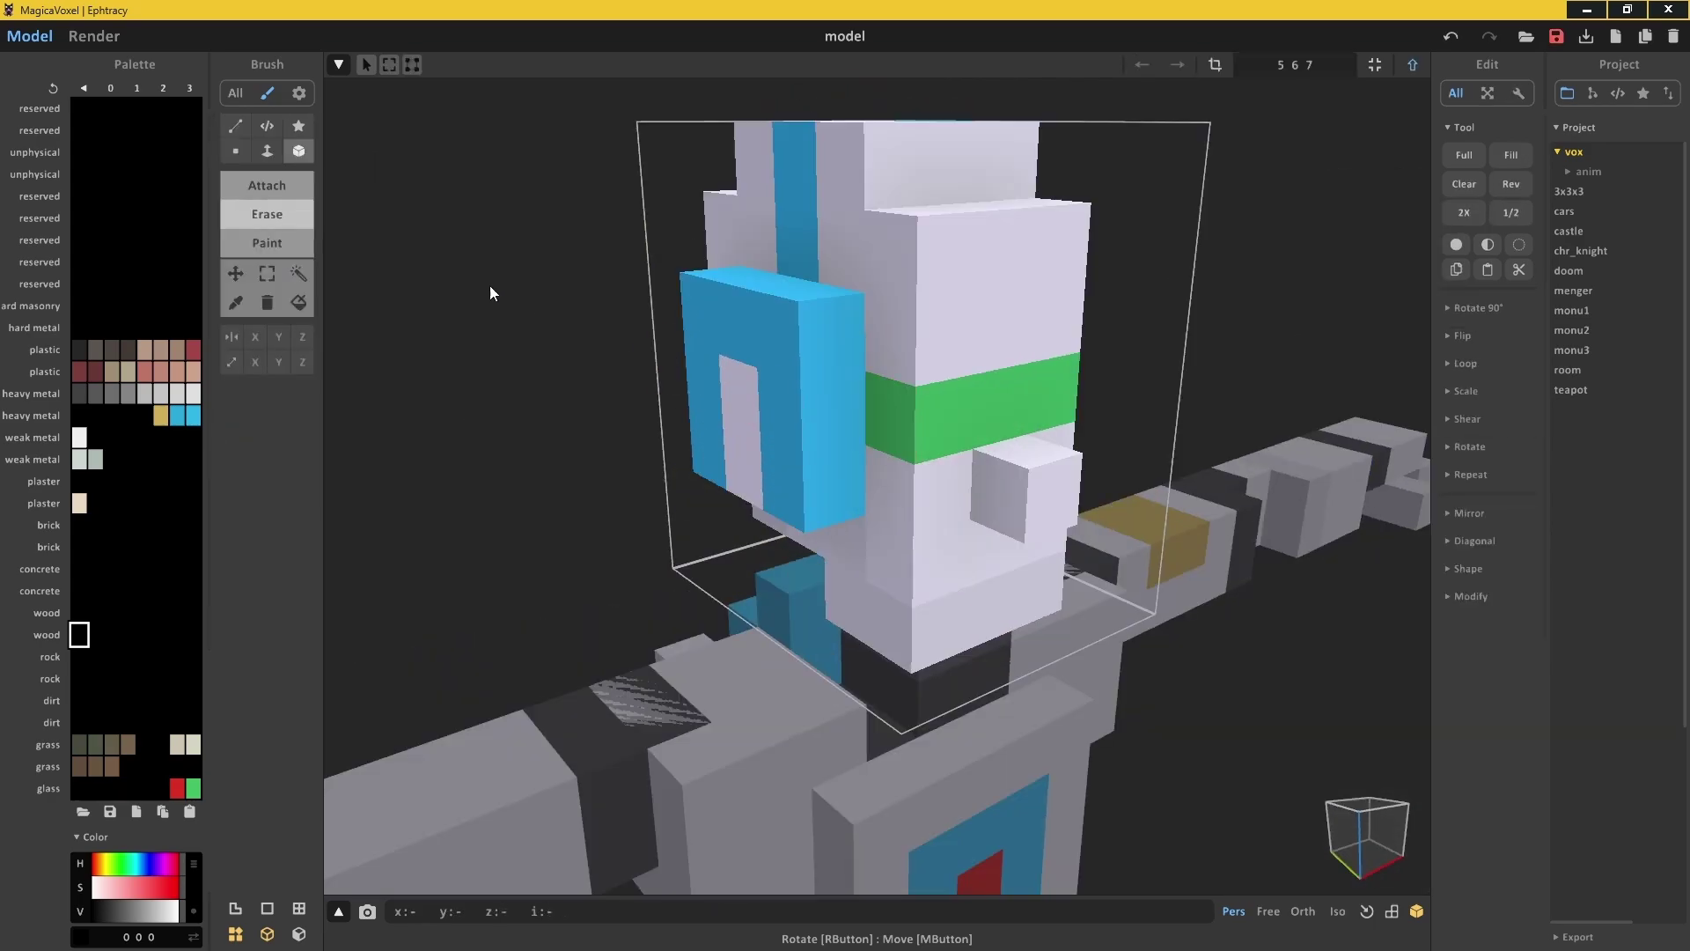
# Erase voxels from the blue ear piece's upper row with the voxel brush and attach new ones in the selected wood color
pyautogui.click(235, 151)
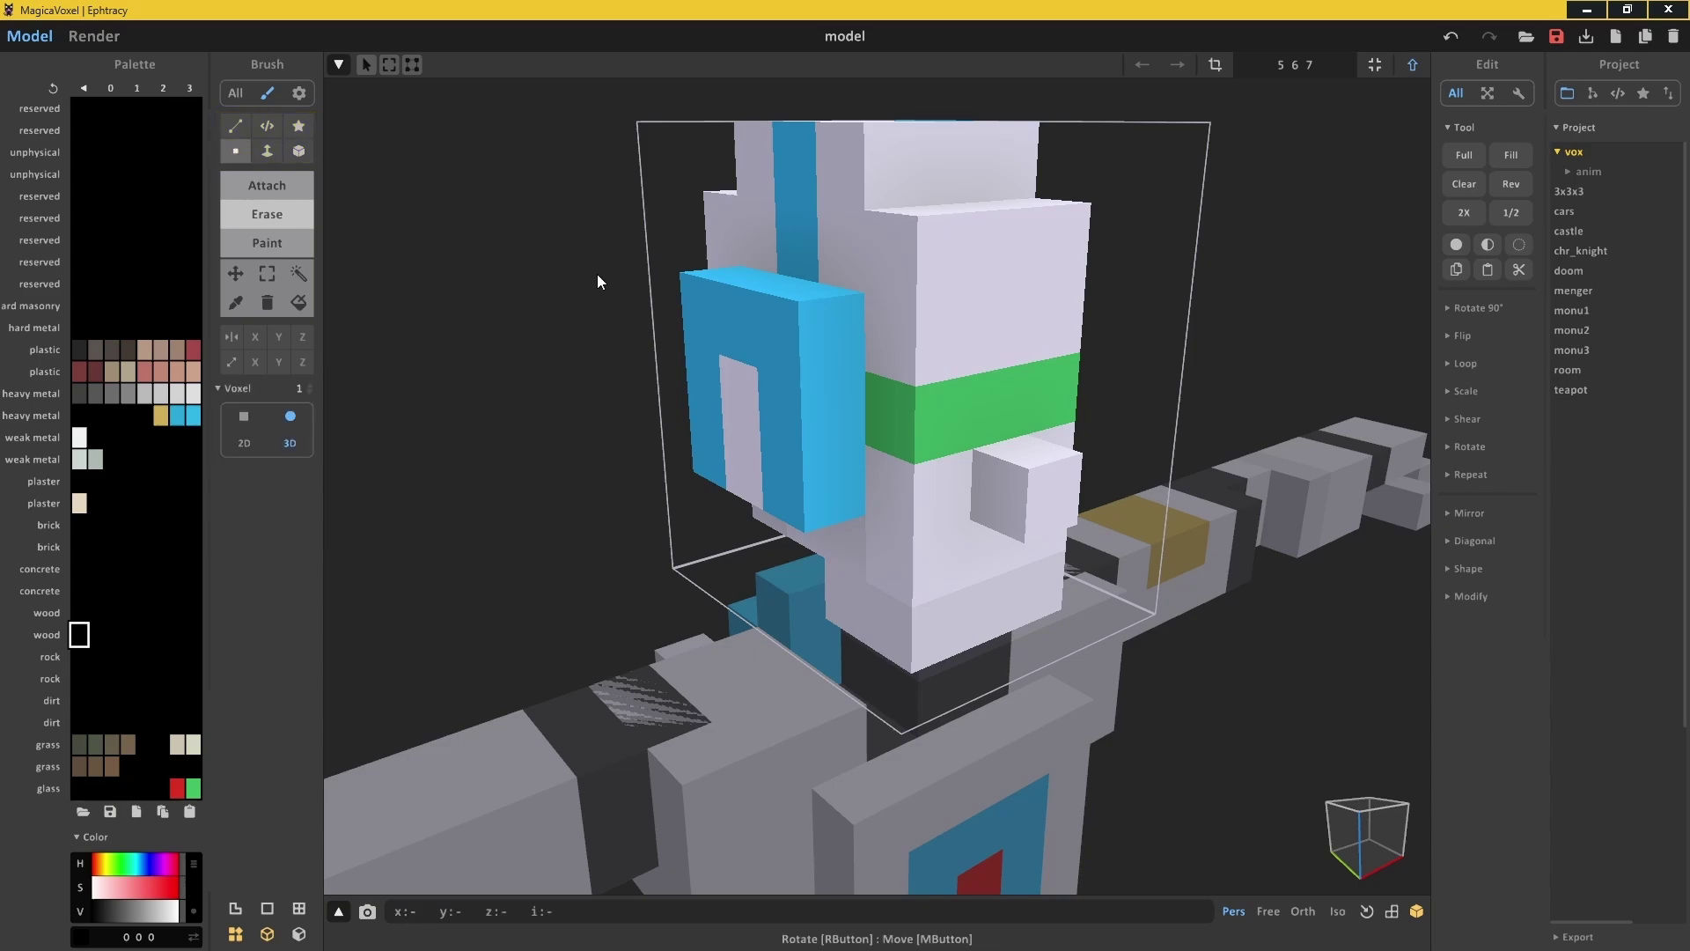
pyautogui.click(801, 340)
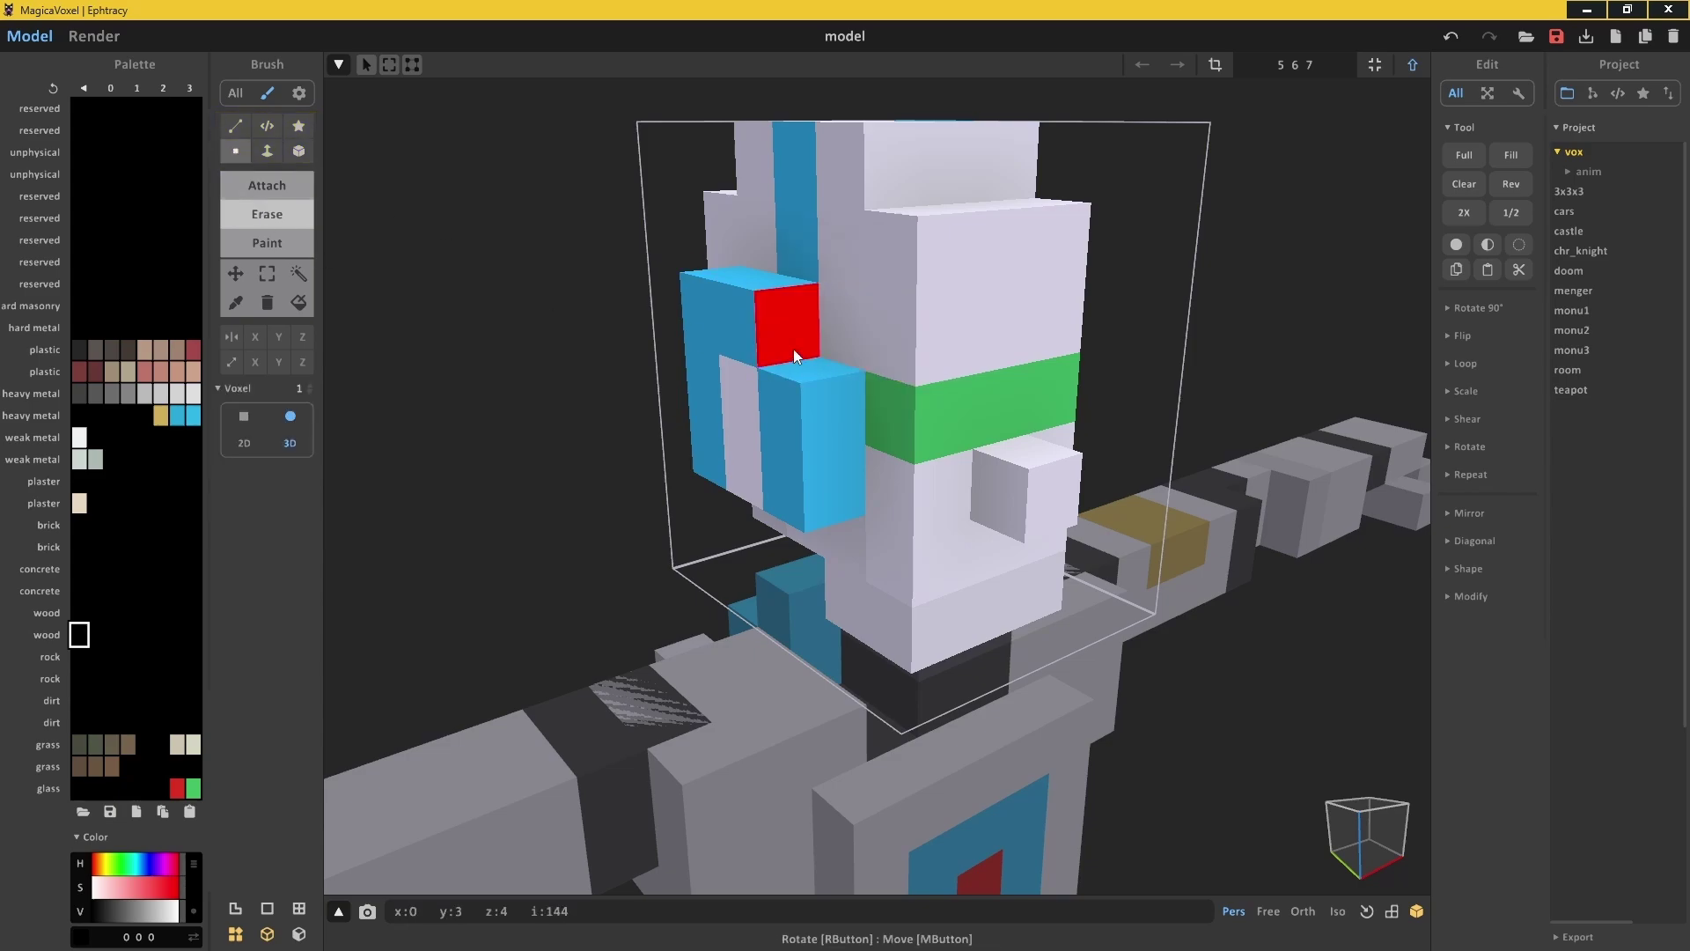
pyautogui.click(795, 351)
pyautogui.click(727, 319)
pyautogui.click(267, 187)
pyautogui.moveTo(748, 303); pyautogui.dragTo(837, 327)
# Paint the ear piece and the side of the face with the brown grass color 119 100 77, and leave voxel editing
pyautogui.click(267, 242)
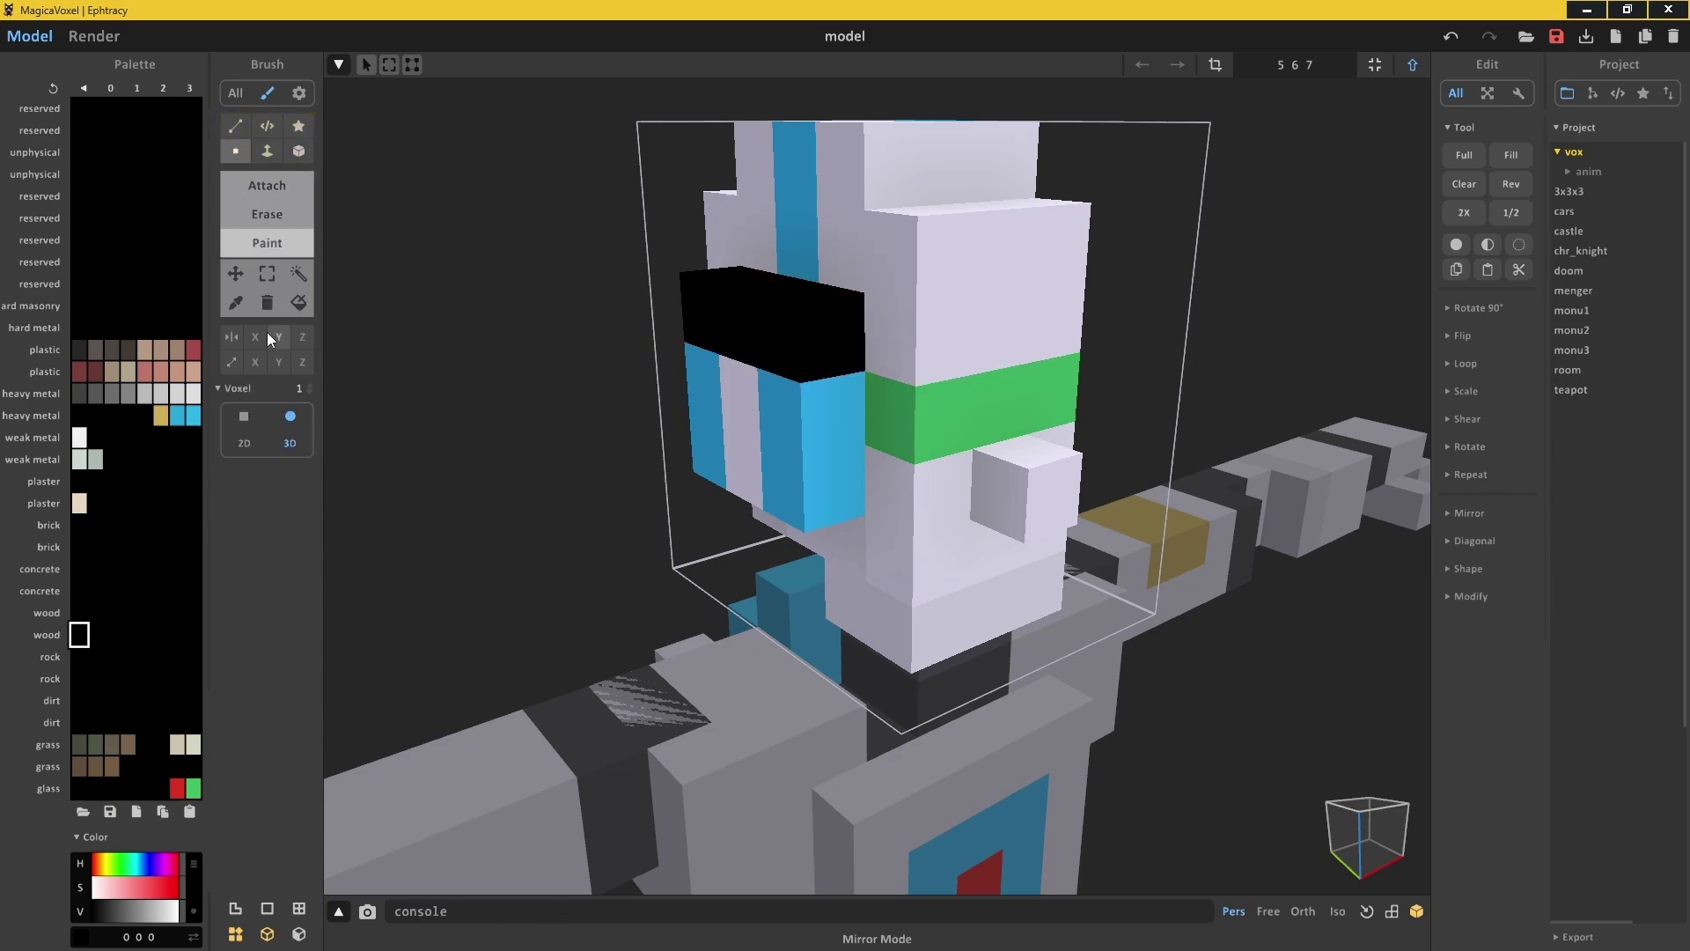
pyautogui.click(127, 744)
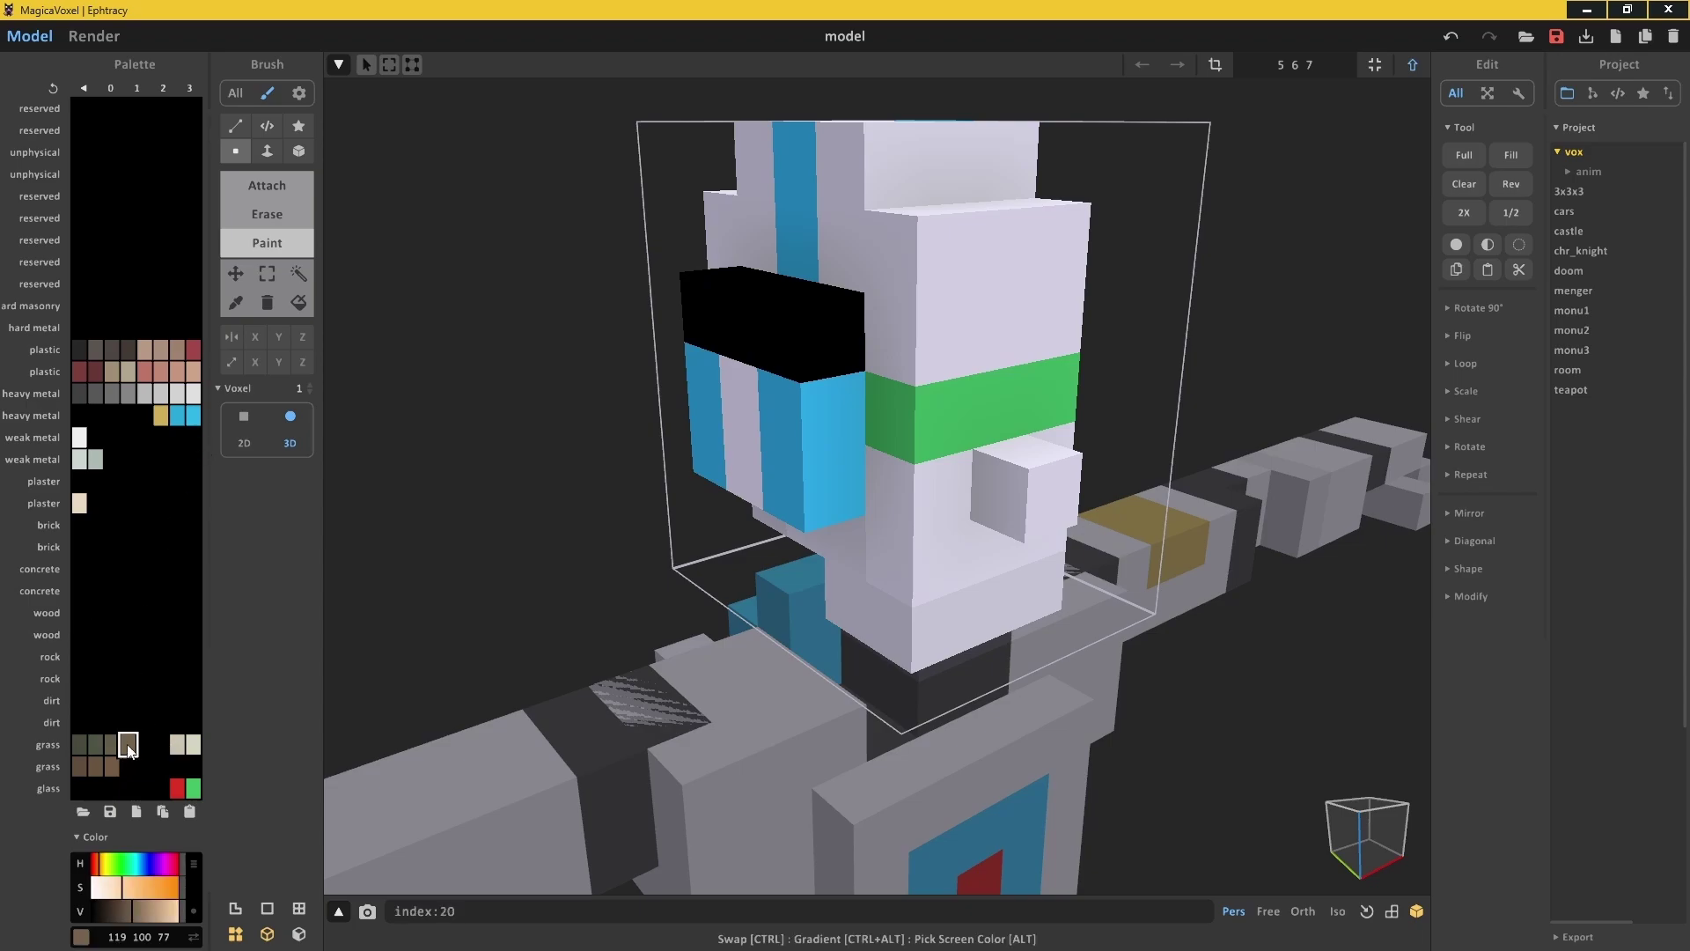
pyautogui.click(822, 389)
pyautogui.press('Tab')
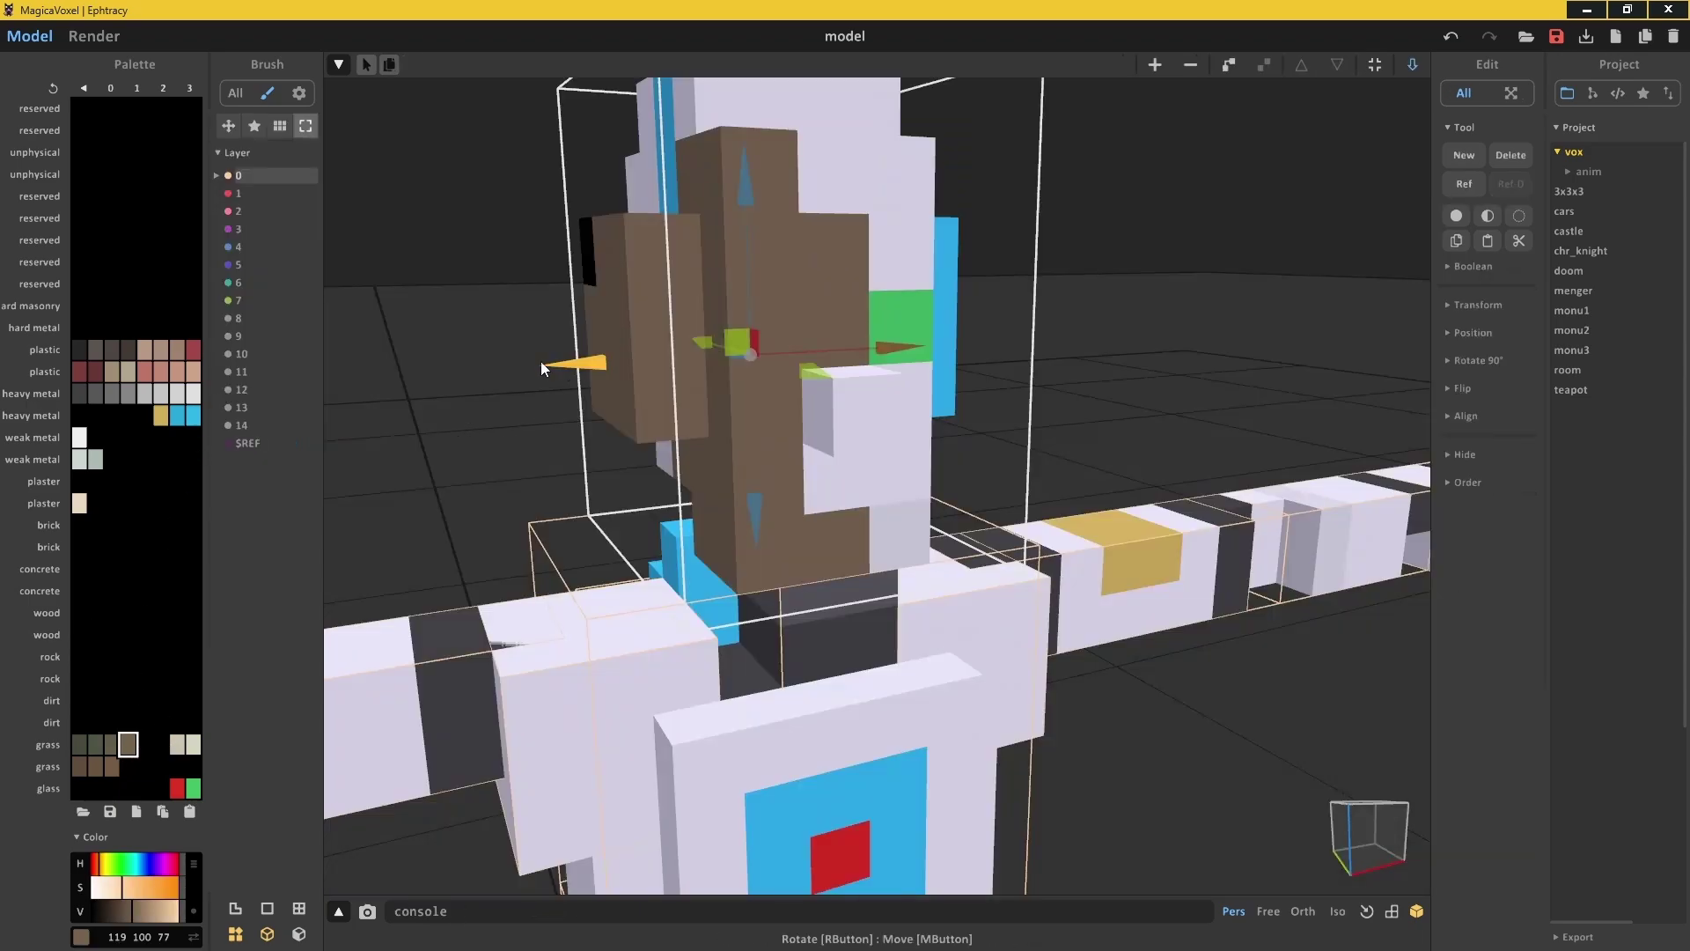
# Try to resize the head object to 5 6 9
pyautogui.doubleClick(625, 324)
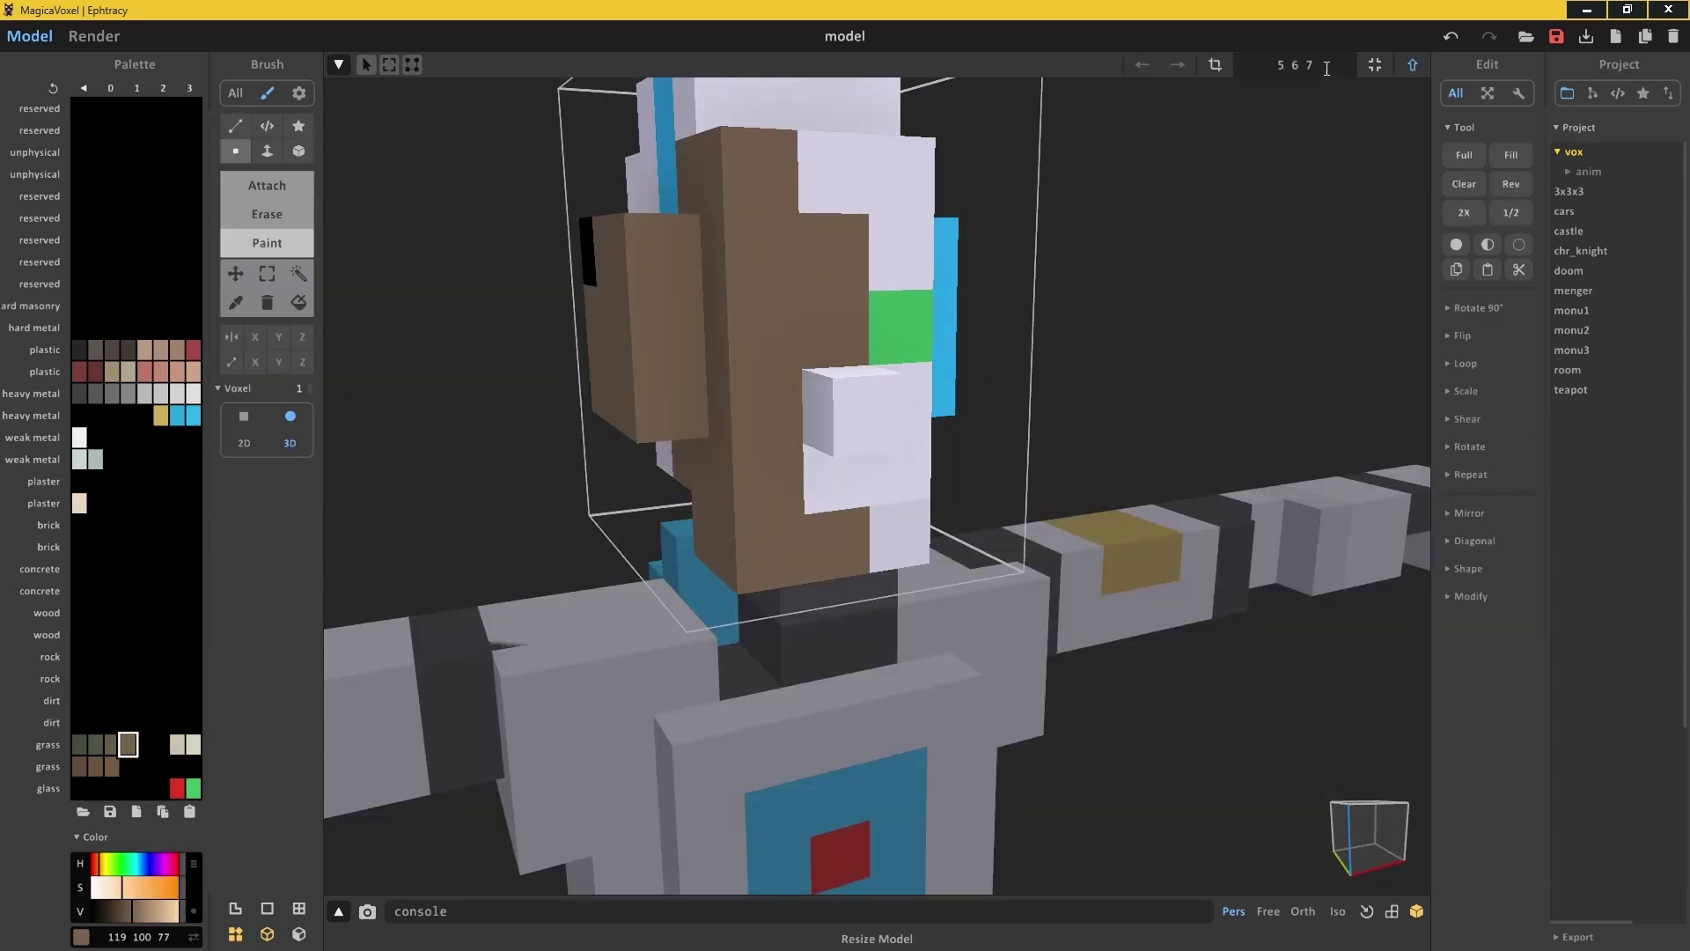
pyautogui.moveTo(1249, 150); pyautogui.dragTo(892, 637, button='right')
pyautogui.click(1301, 72)
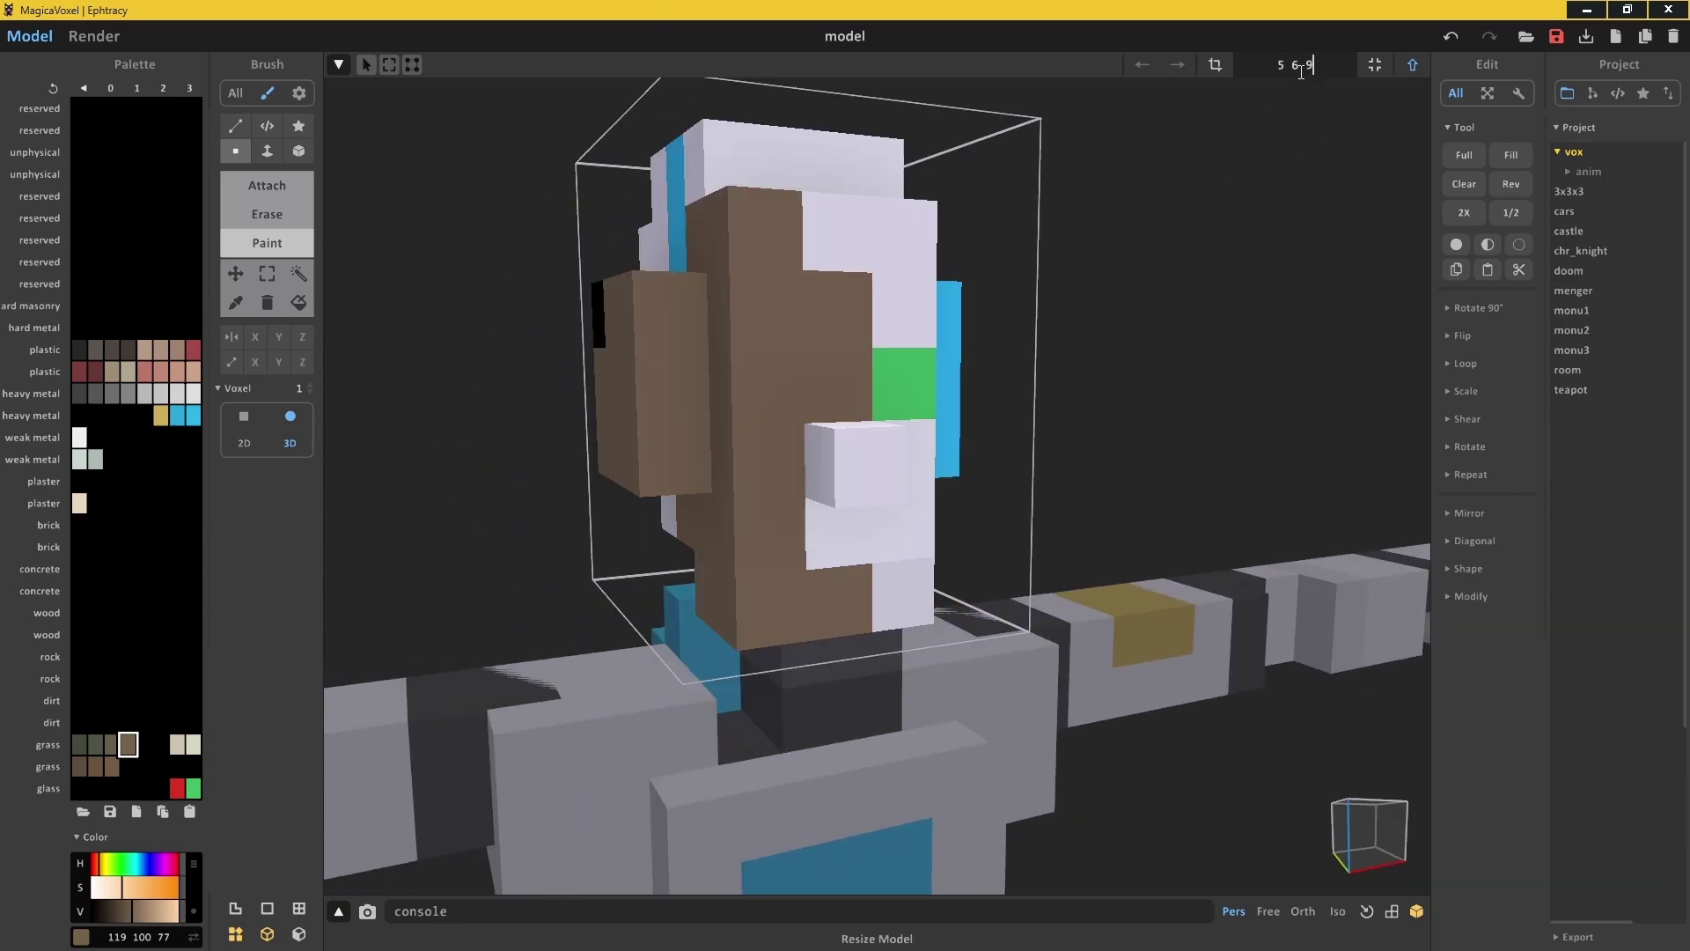
pyautogui.scroll(-5, 1021, 366)
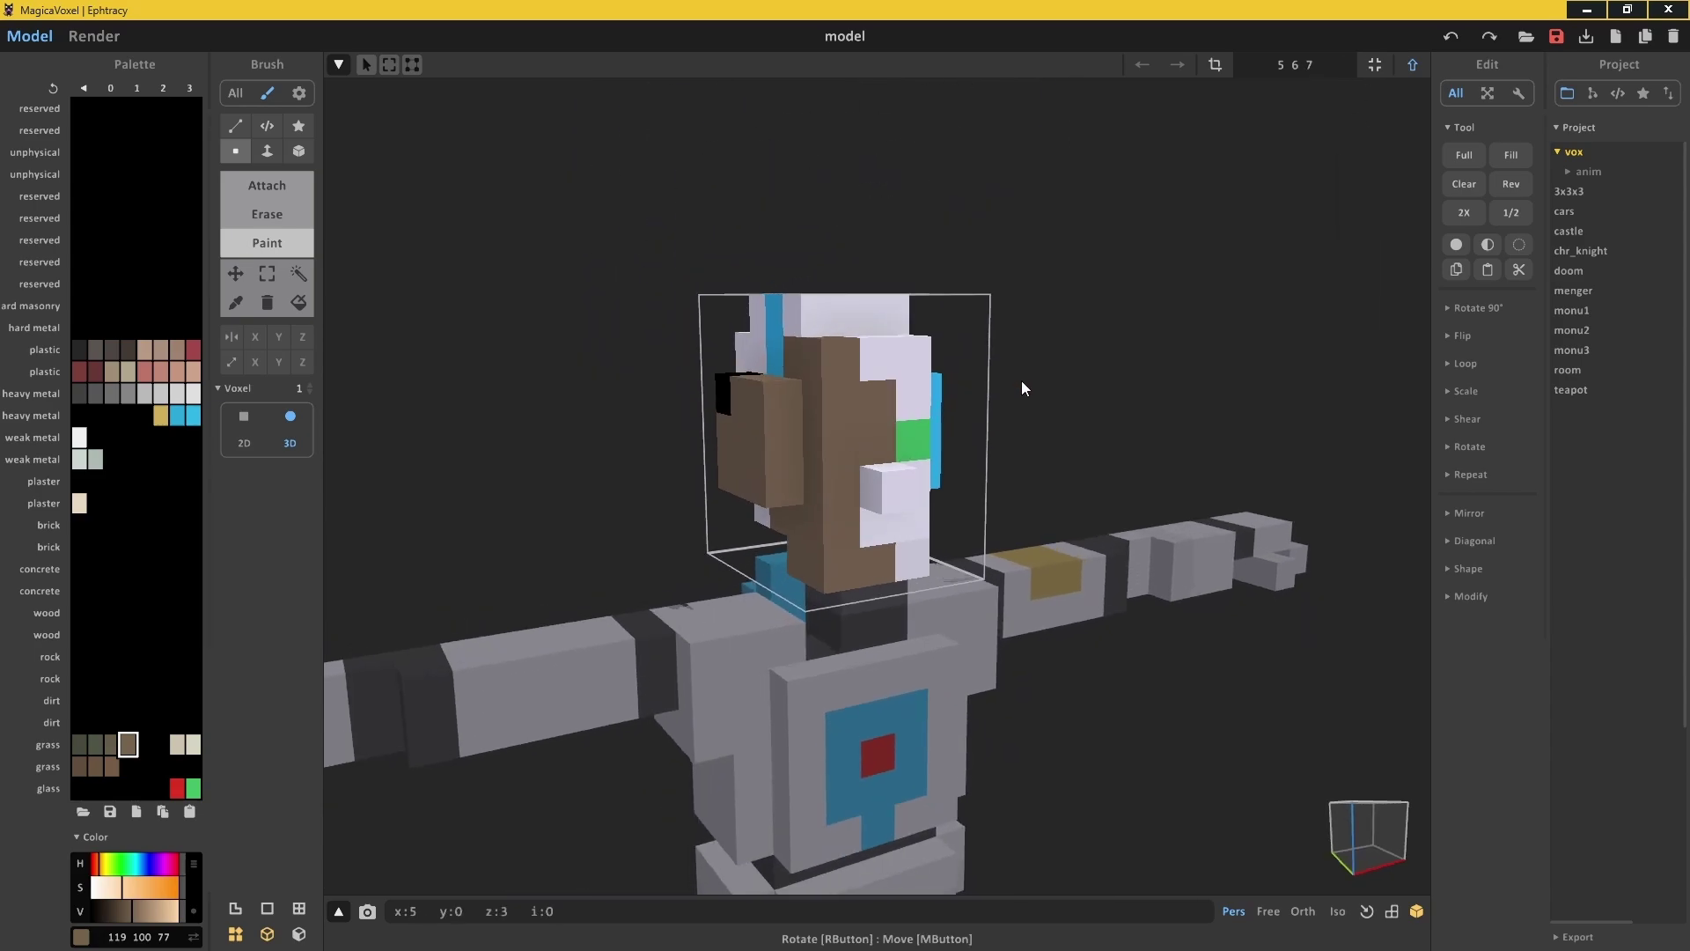
pyautogui.press('Tab')
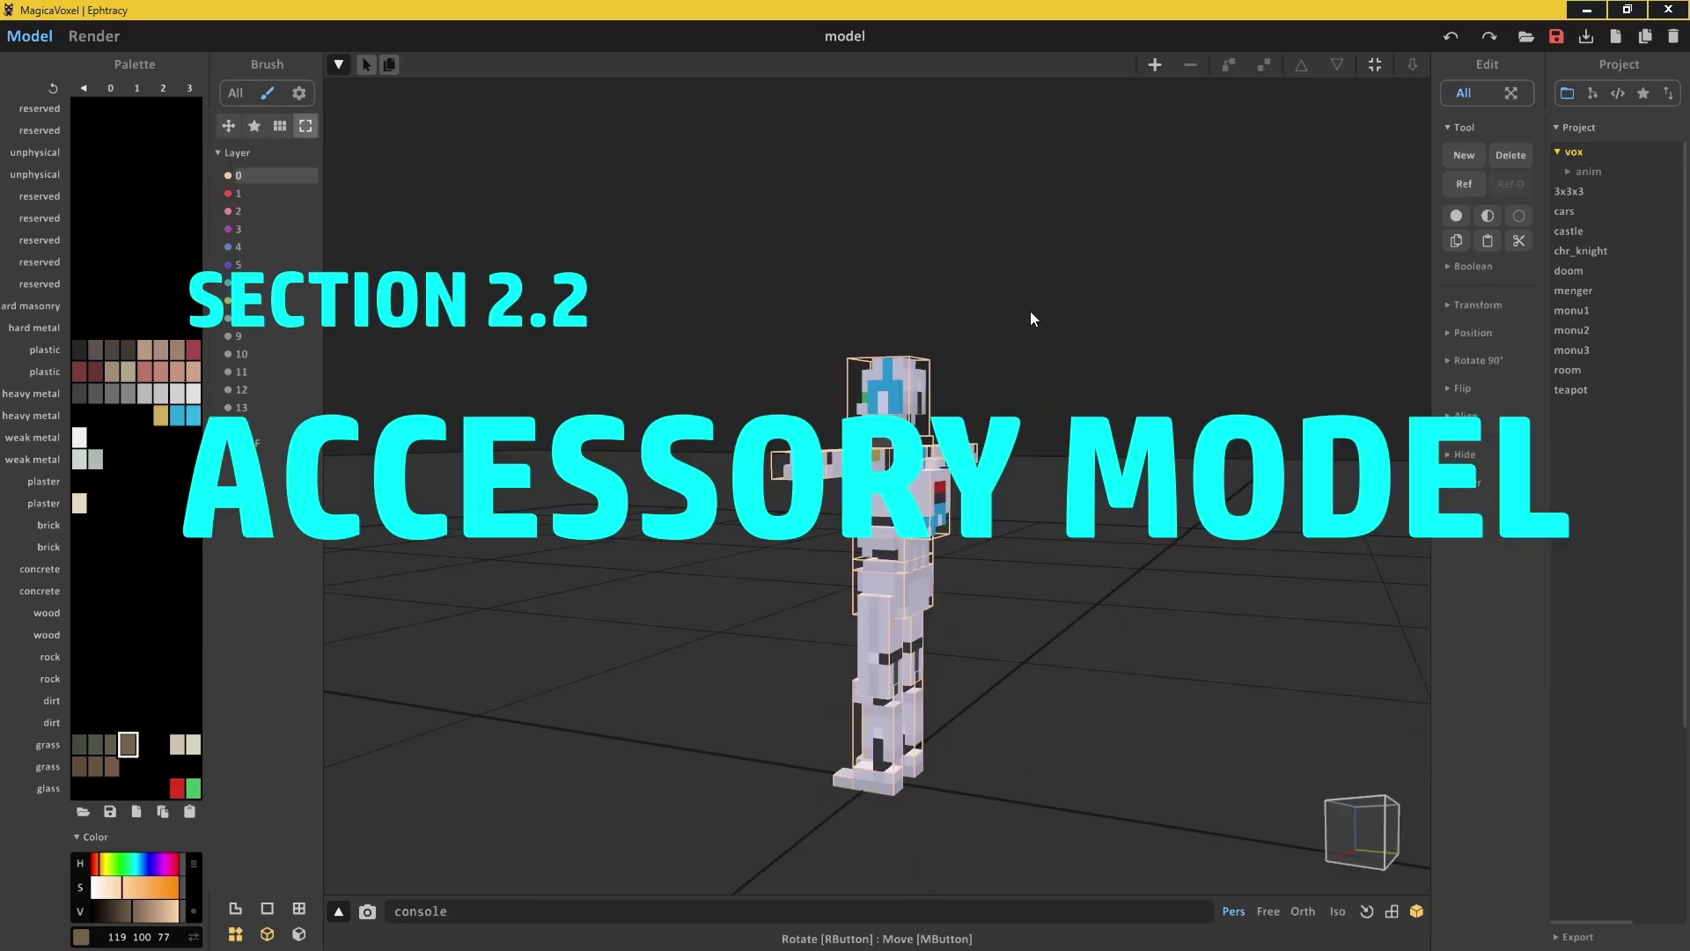
# Add a new empty object to the robot's scene
pyautogui.moveTo(1029, 310); pyautogui.dragTo(914, 449, button='right')
pyautogui.click(931, 528)
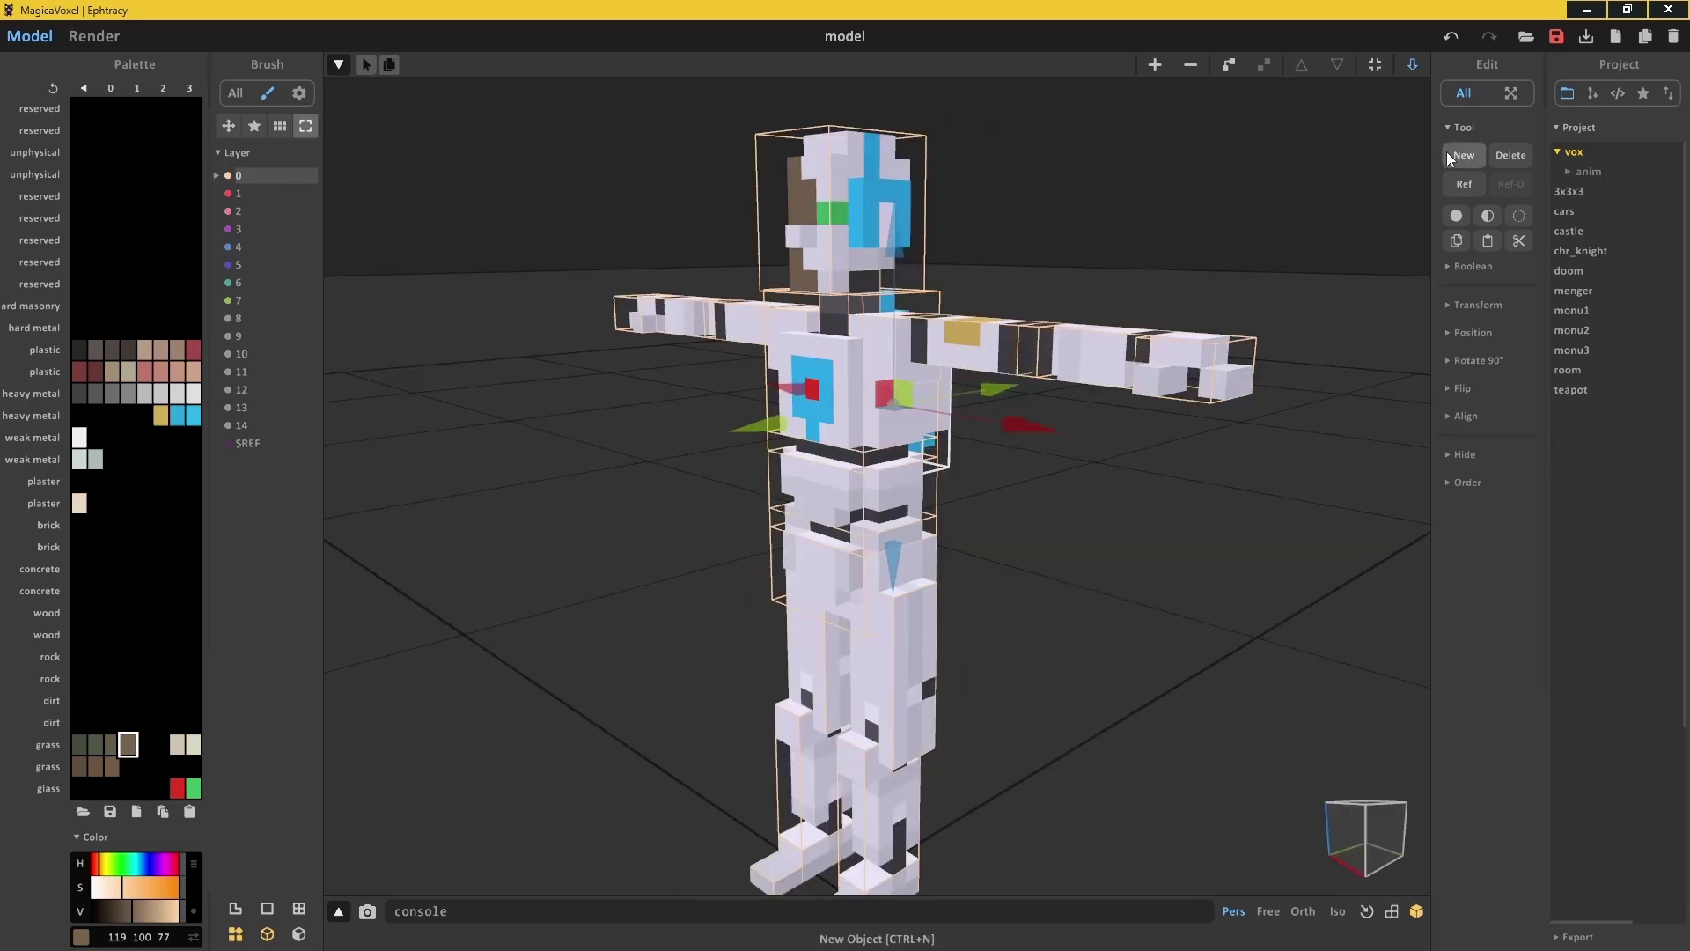
pyautogui.click(1448, 155)
pyautogui.moveTo(1233, 308); pyautogui.dragTo(854, 701, button='right')
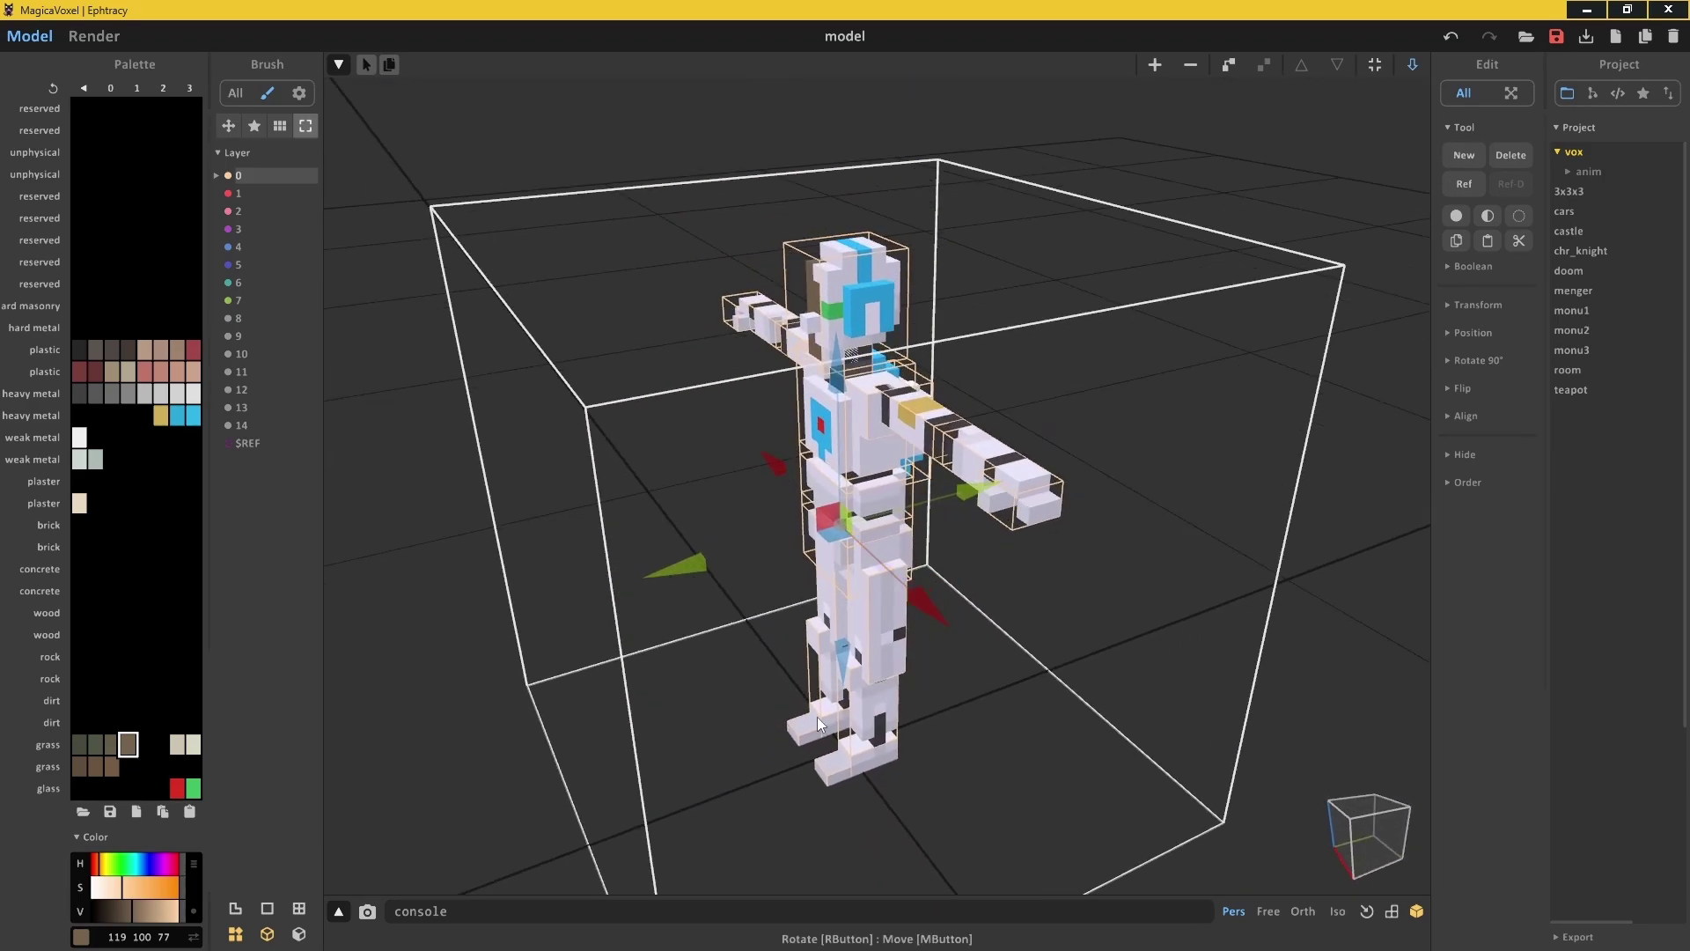
# Resize the new object to 1 2 5 and fill it with the brown grass color
pyautogui.press('Tab')
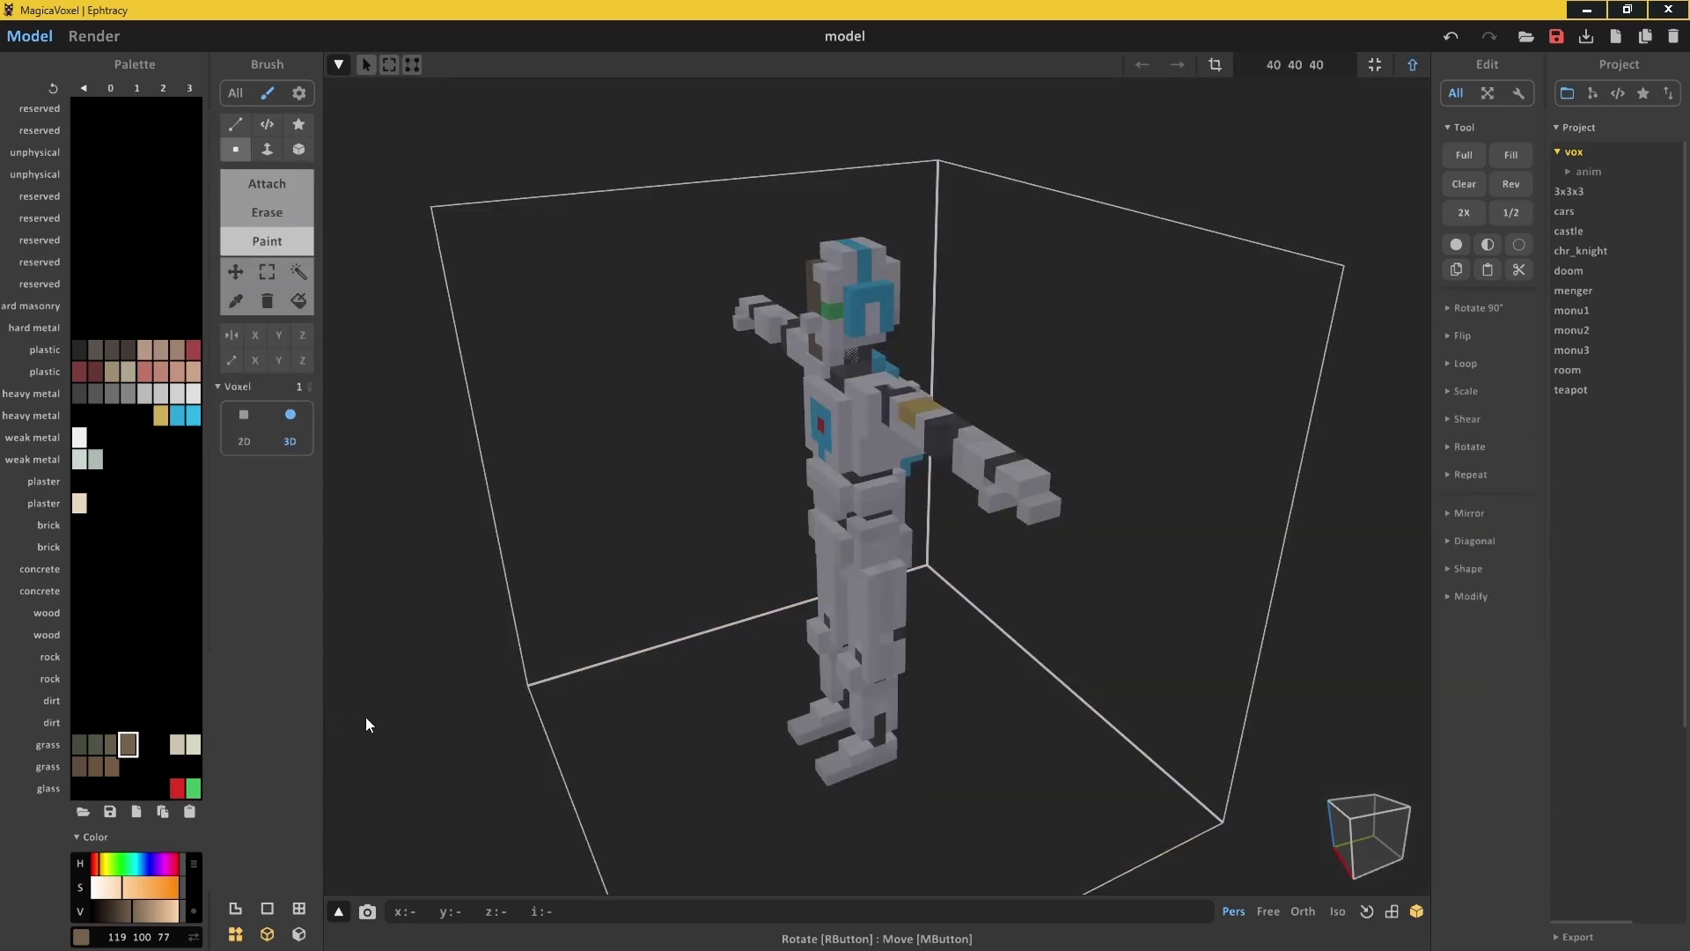
pyautogui.press('Tab')
pyautogui.click(1336, 62)
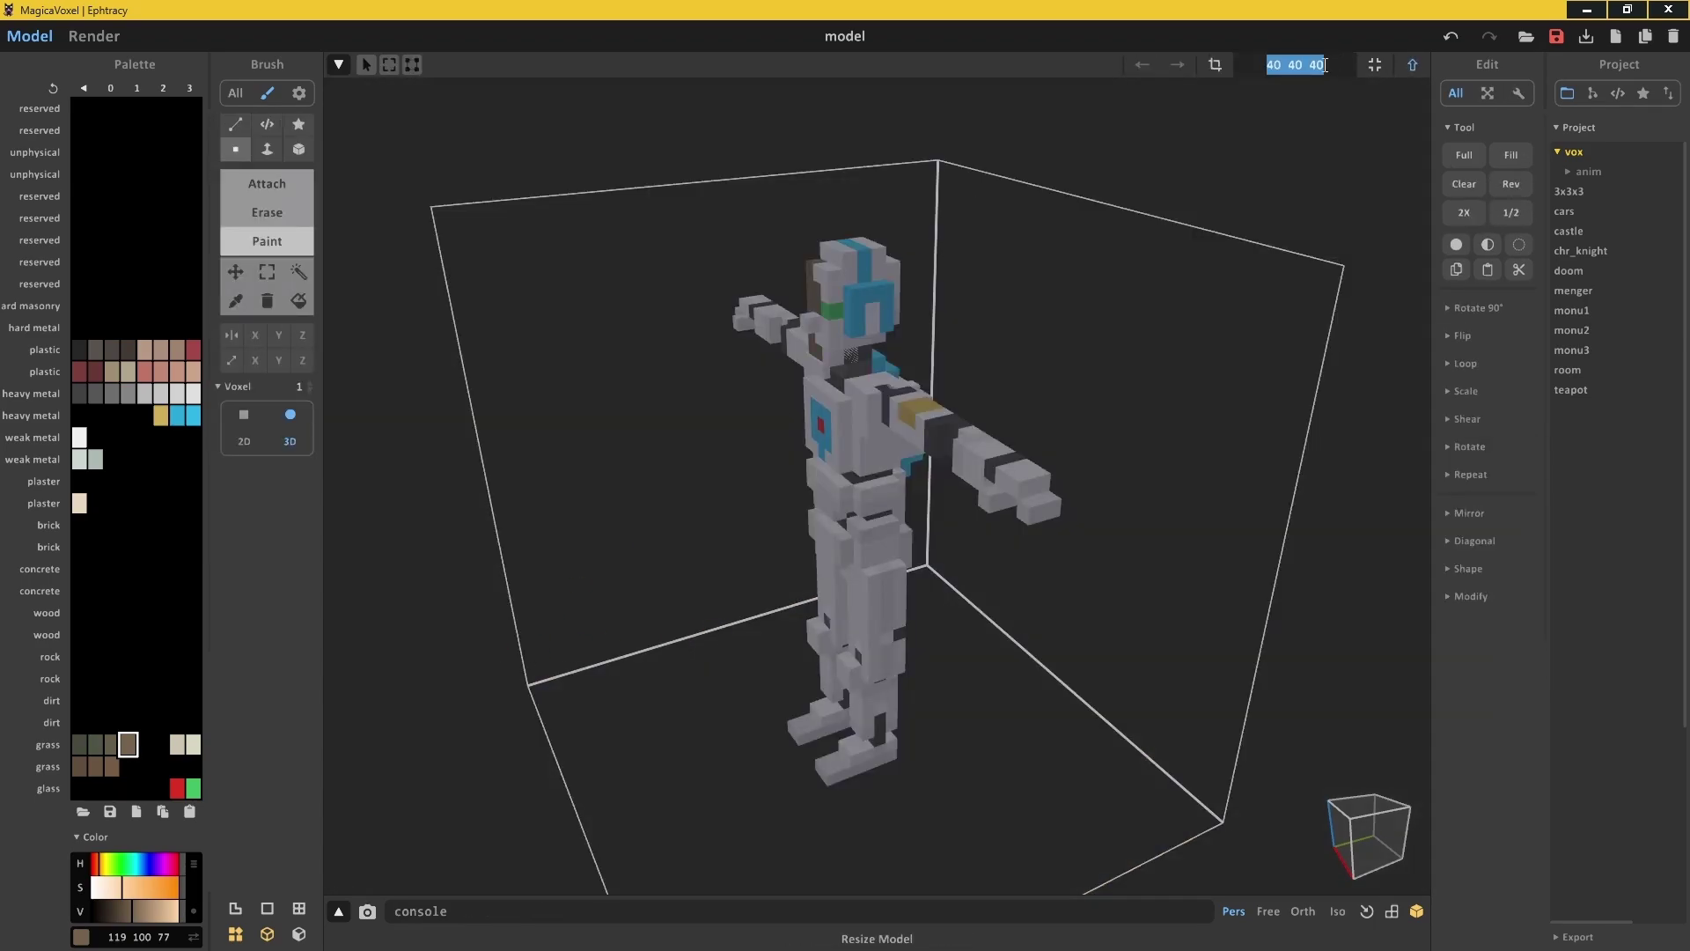
pyautogui.write('1 2 5')
pyautogui.press('Return')
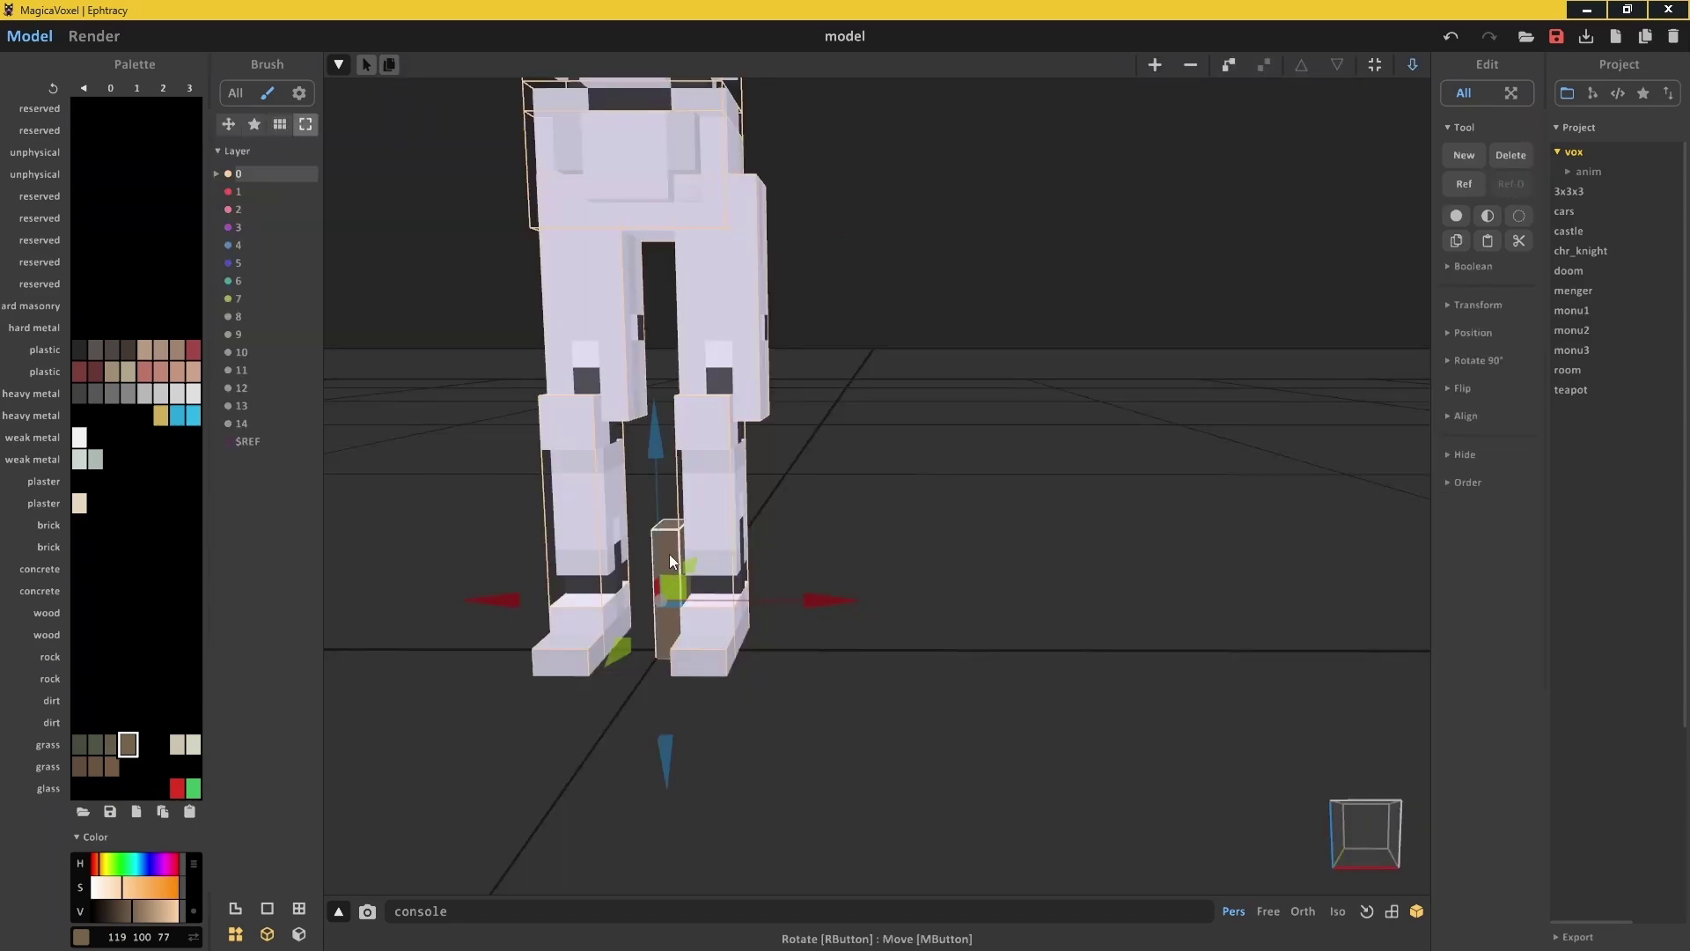
# Move the brown block up beside the robot's outer thigh, on the side of the arm with the gold patch
pyautogui.click(913, 539)
pyautogui.doubleClick(659, 564)
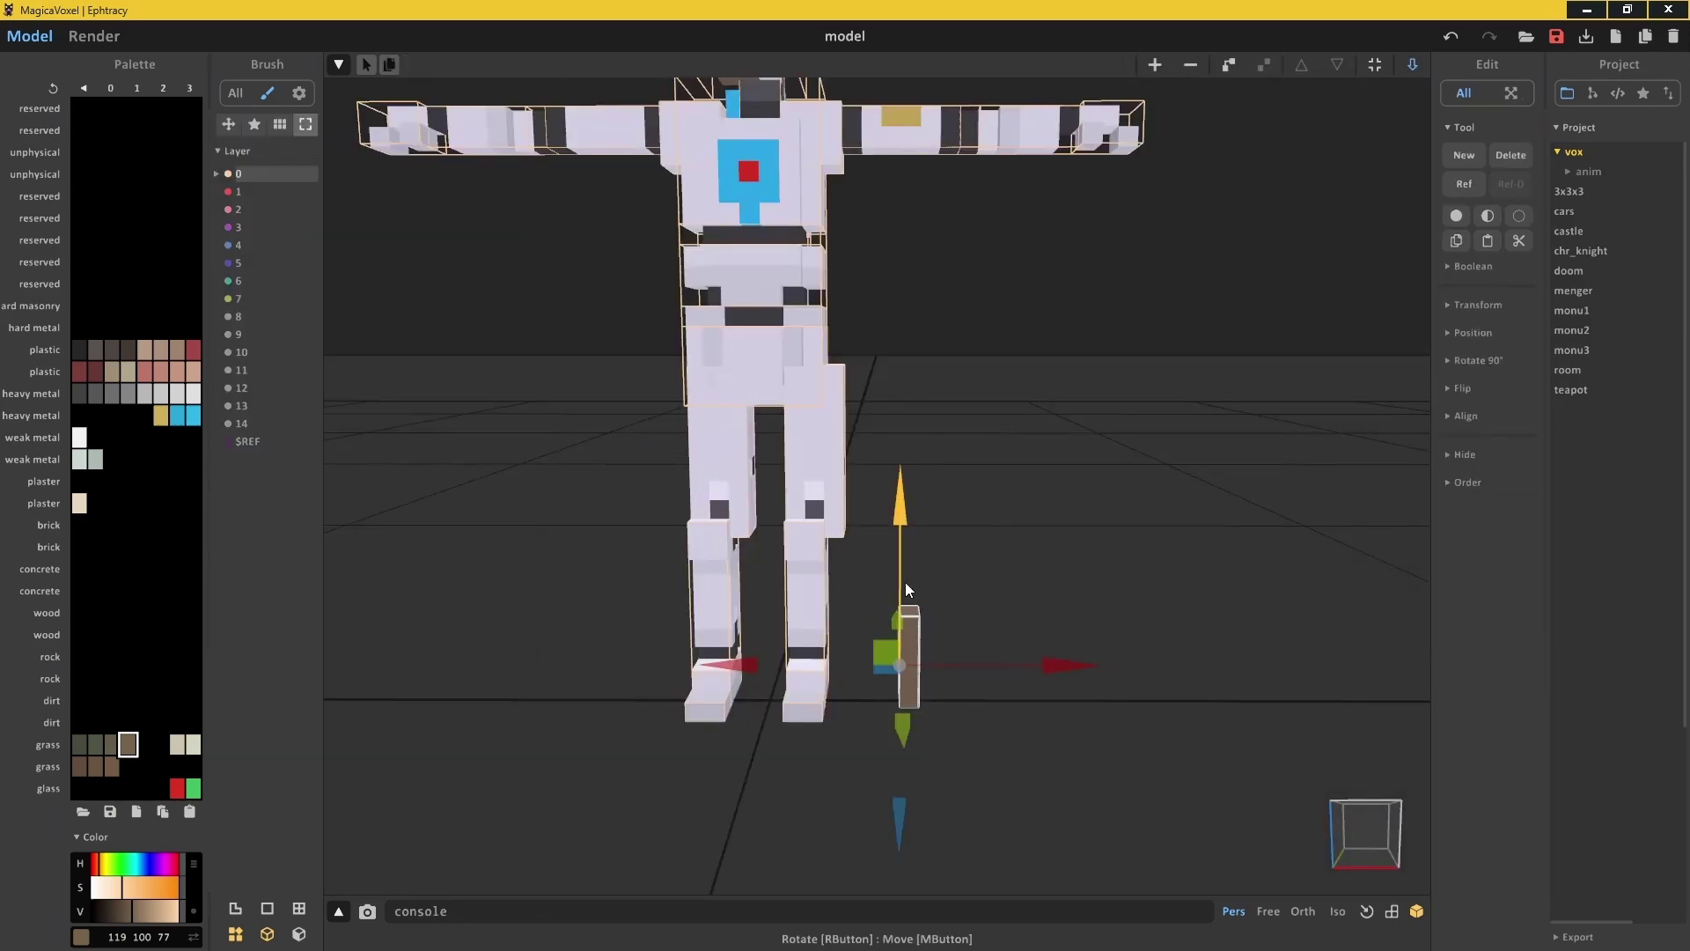
pyautogui.moveTo(905, 583); pyautogui.dragTo(930, 331)
pyautogui.moveTo(930, 331); pyautogui.dragTo(885, 383, button='right')
pyautogui.scroll(3, 885, 384)
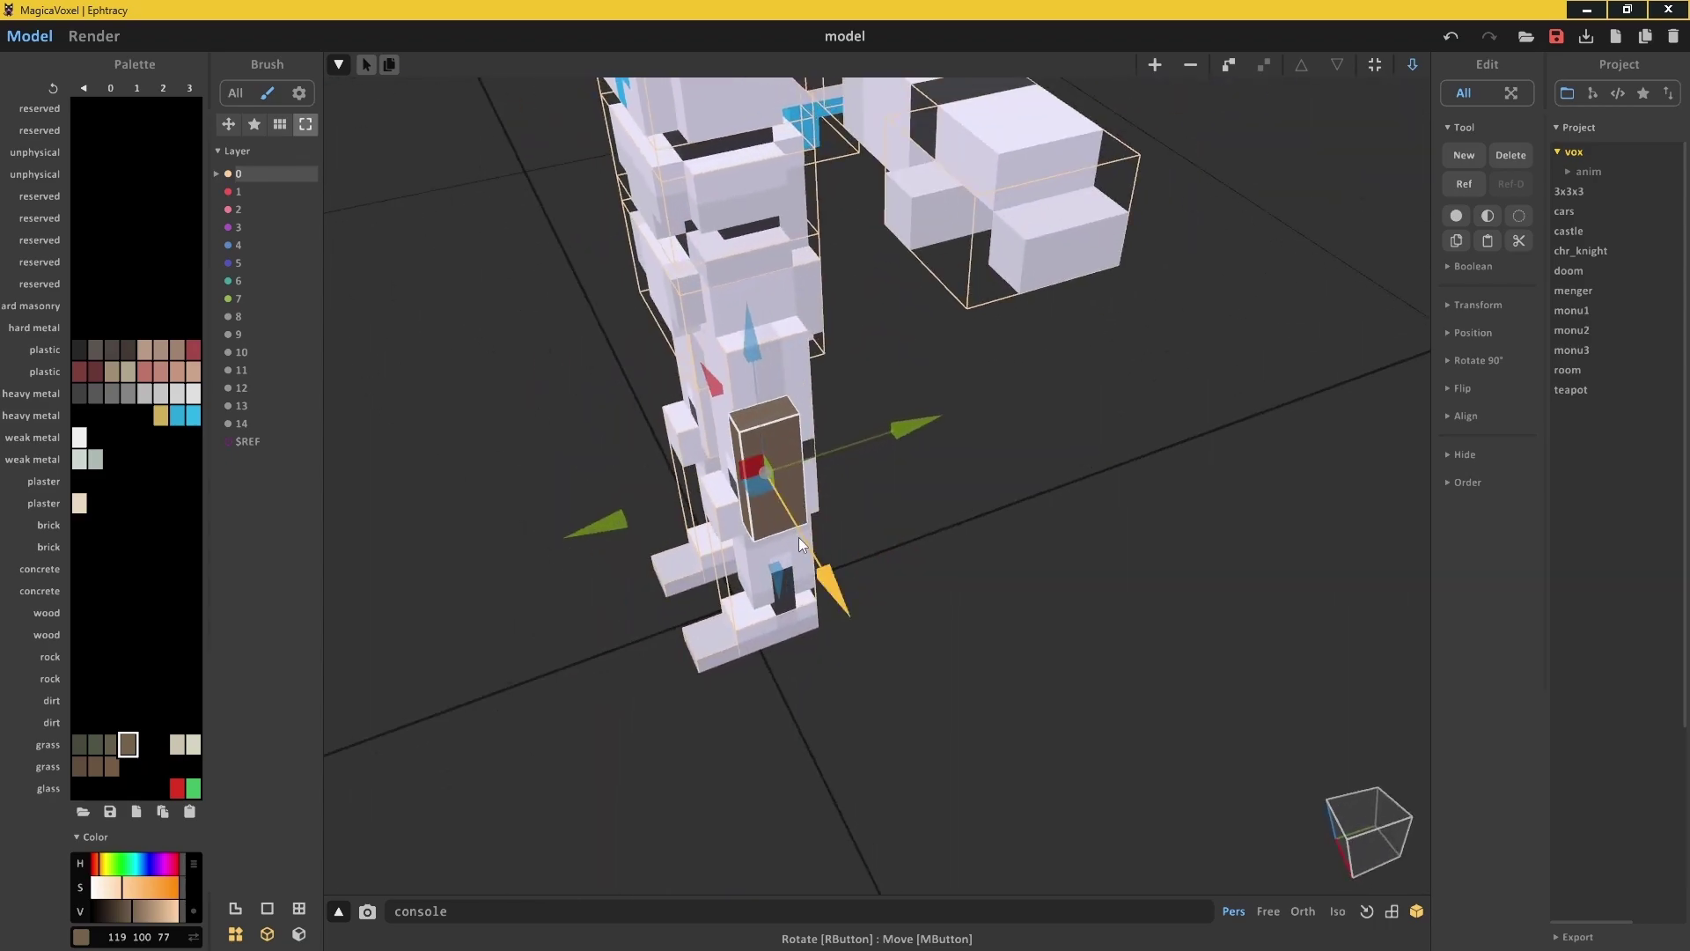
pyautogui.moveTo(799, 537); pyautogui.dragTo(794, 507)
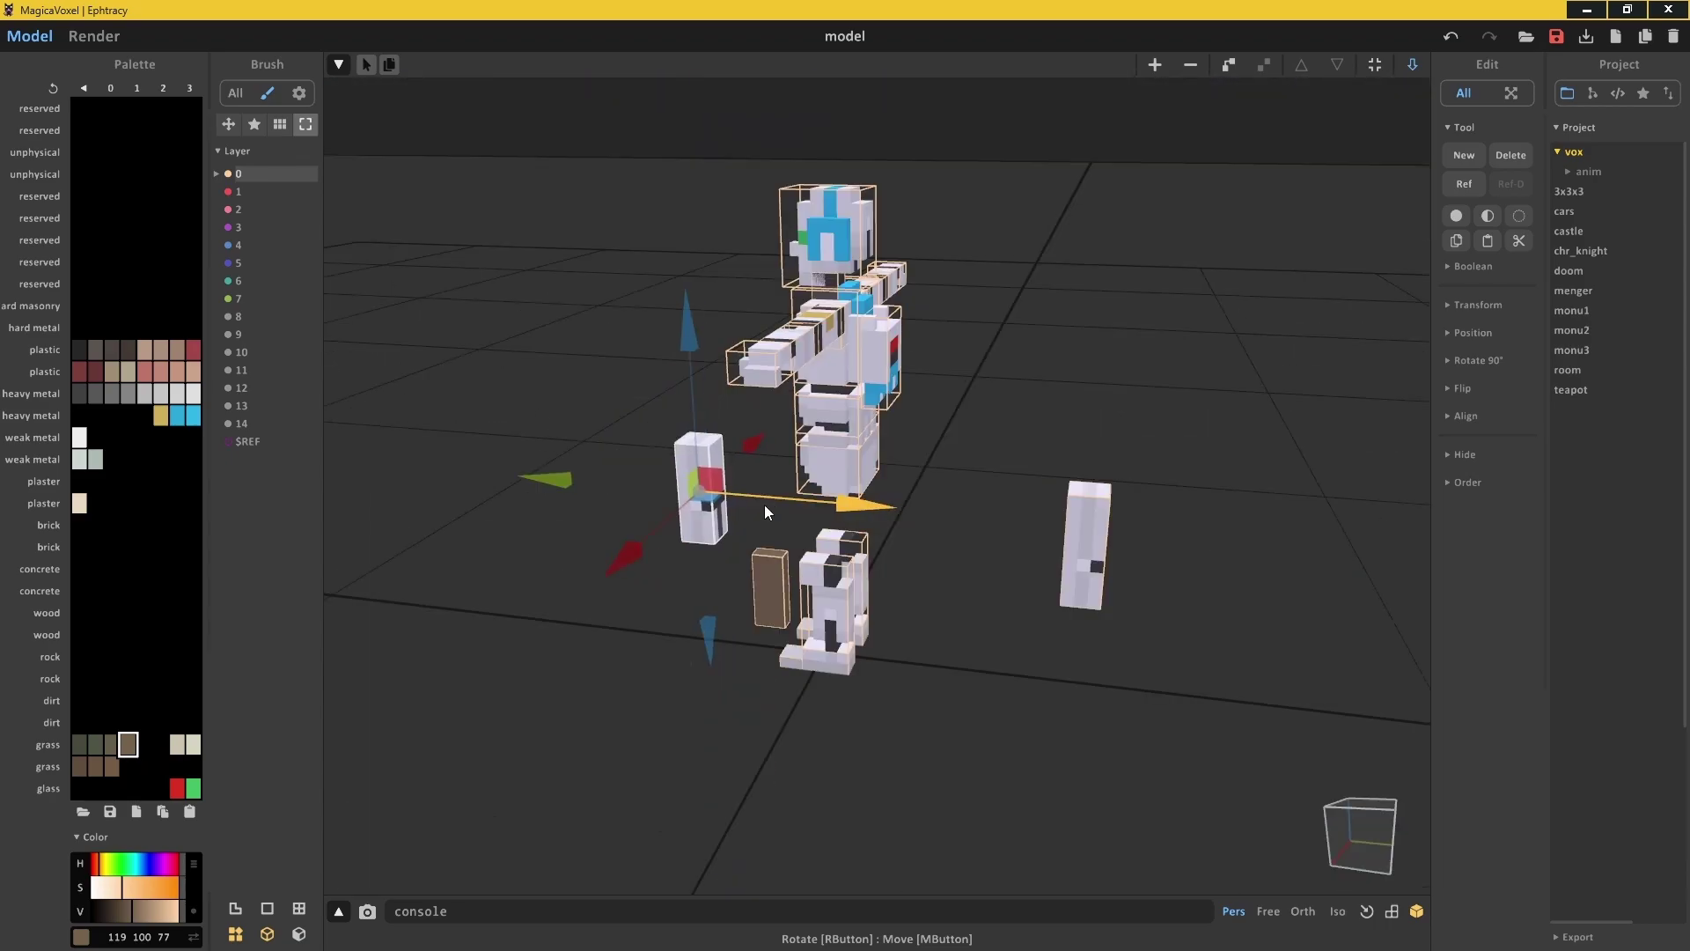
# Undo the moves that pulled both upper leg pieces away from the body
pyautogui.moveTo(764, 504); pyautogui.dragTo(1145, 525, button='right')
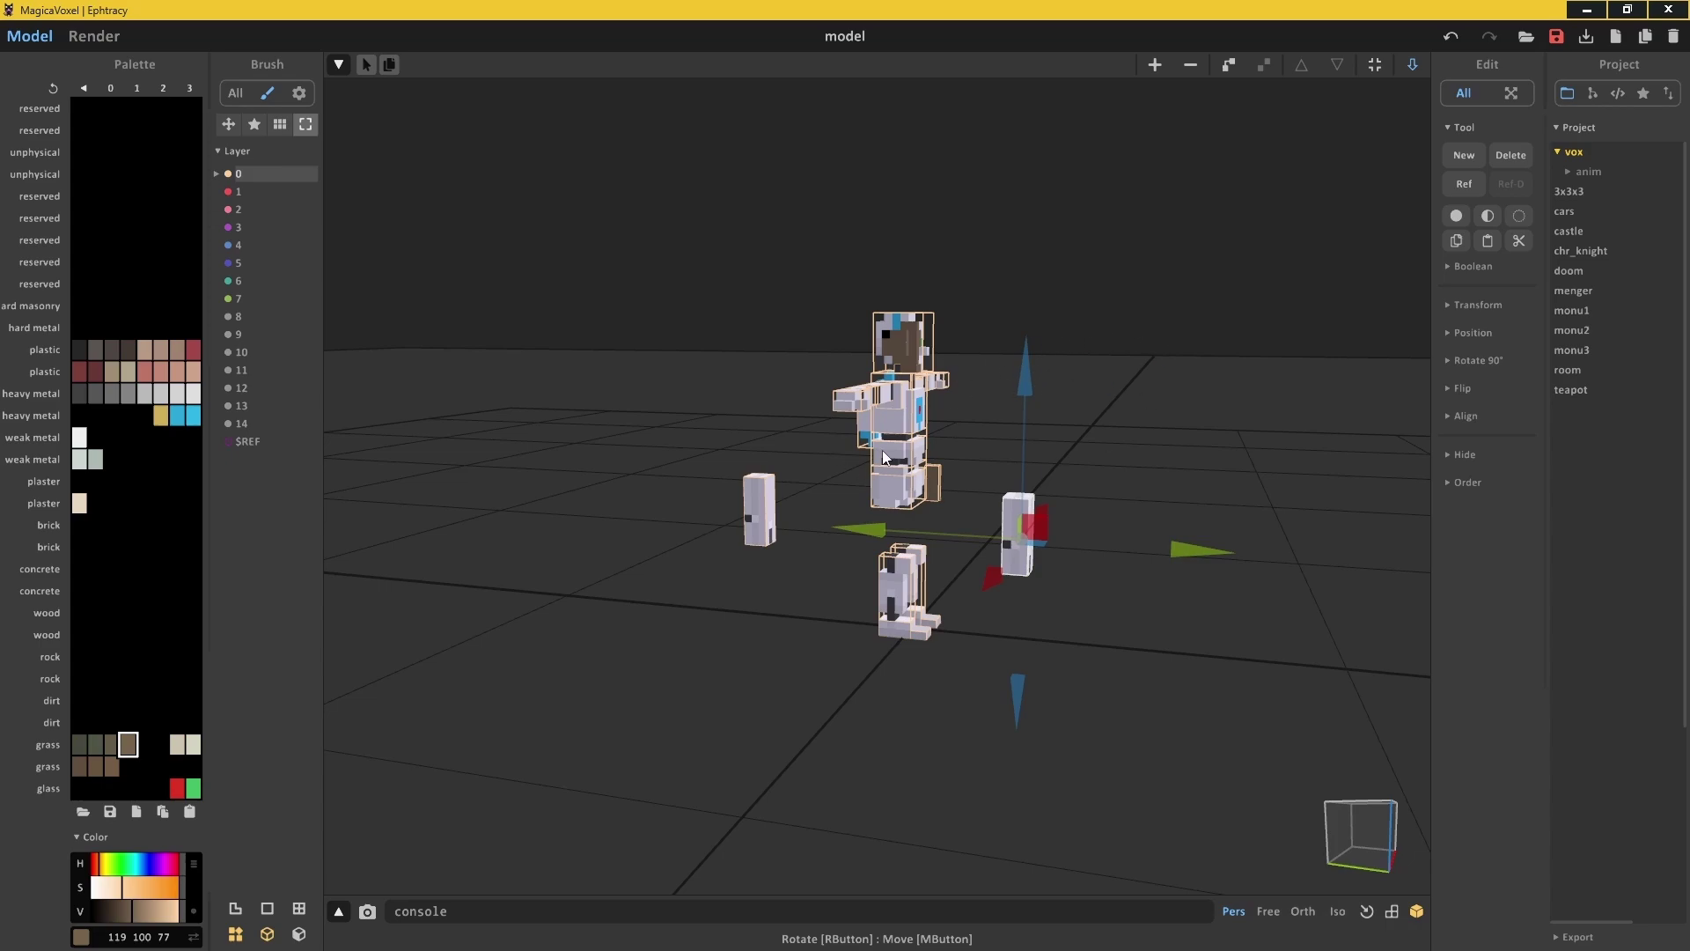
pyautogui.hotkey('ctrl', 'z')
pyautogui.hotkey('ctrl', 'z')
pyautogui.hotkey('ctrl', 'z')
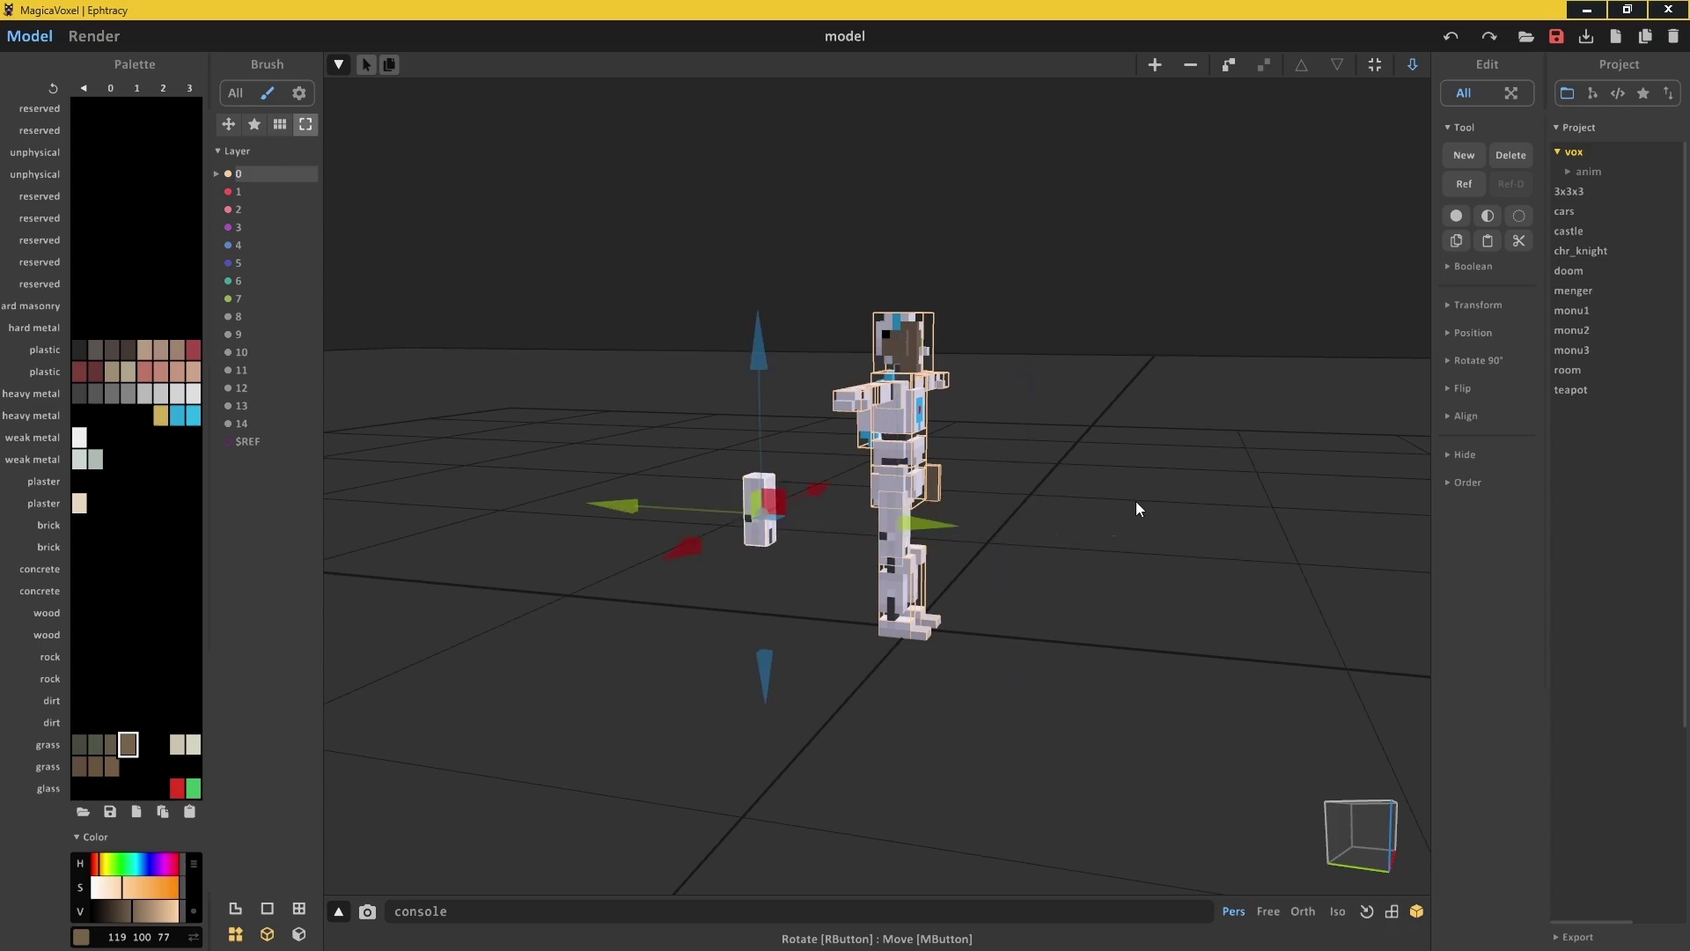
pyautogui.moveTo(1136, 502); pyautogui.dragTo(995, 529, button='right')
pyautogui.hotkey('ctrl', 'z')
pyautogui.scroll(4, 992, 521)
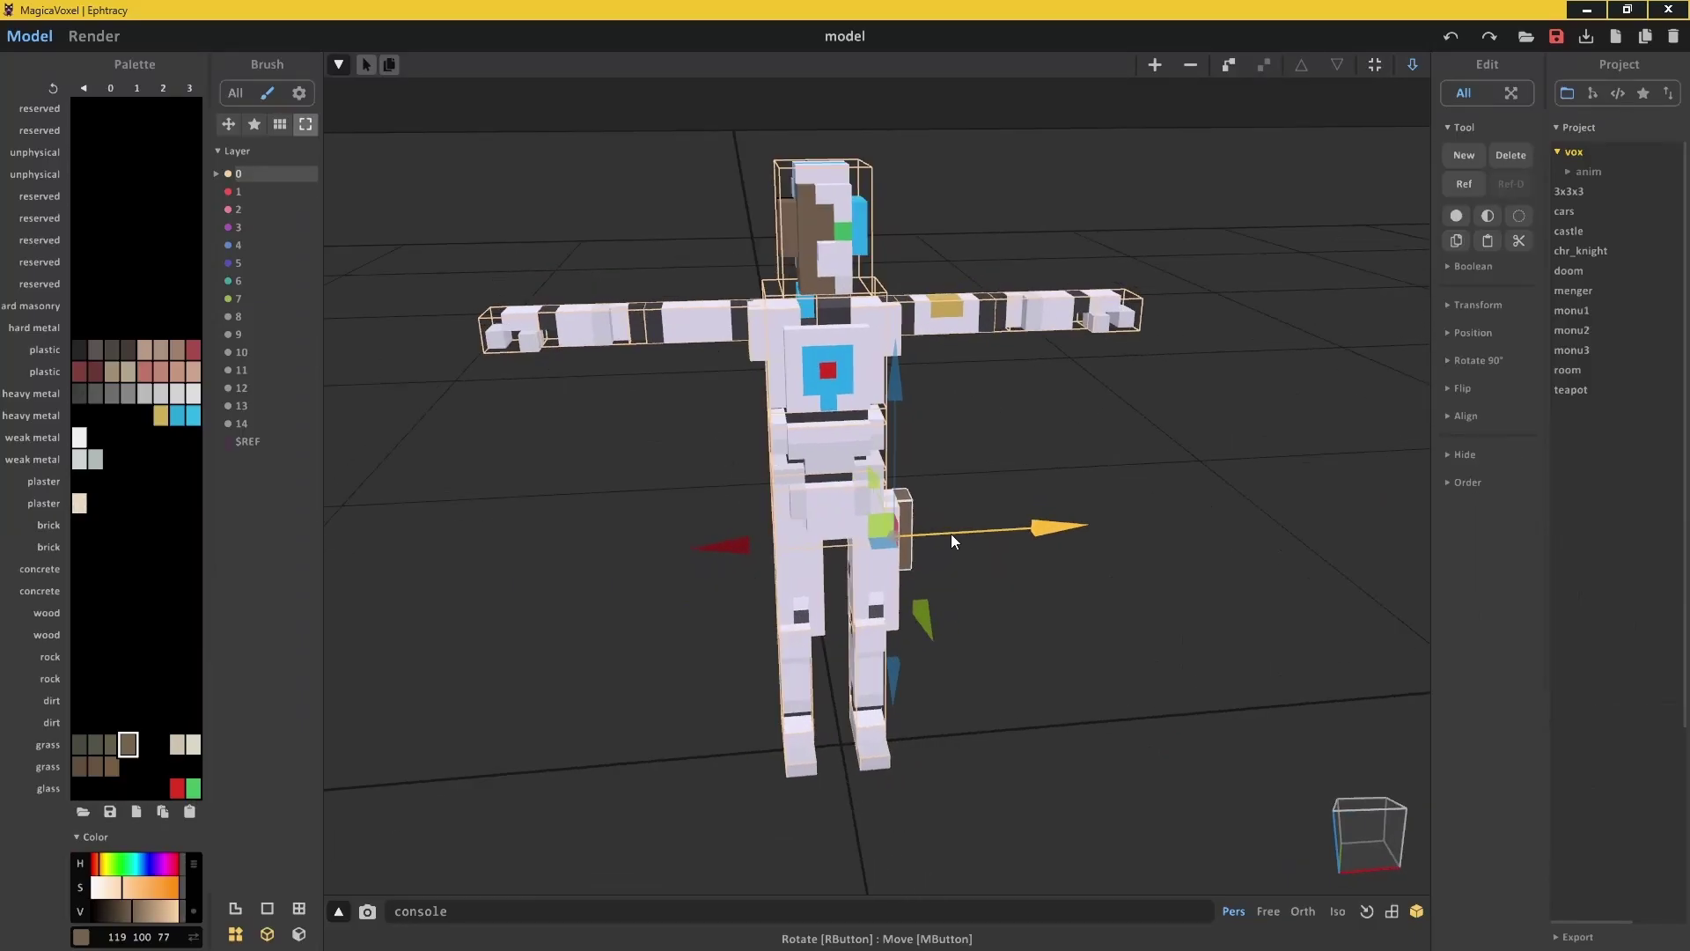
# Open the brown accessory block for editing and name its object b in the scene outline
pyautogui.scroll(3, 887, 533)
pyautogui.moveTo(951, 533); pyautogui.dragTo(1091, 410, button='right')
pyautogui.scroll(-5, 884, 515)
pyautogui.moveTo(1092, 410); pyautogui.dragTo(1088, 508, button='middle')
pyautogui.scroll(3, 1088, 509)
pyautogui.doubleClick(926, 614)
pyautogui.click(1593, 94)
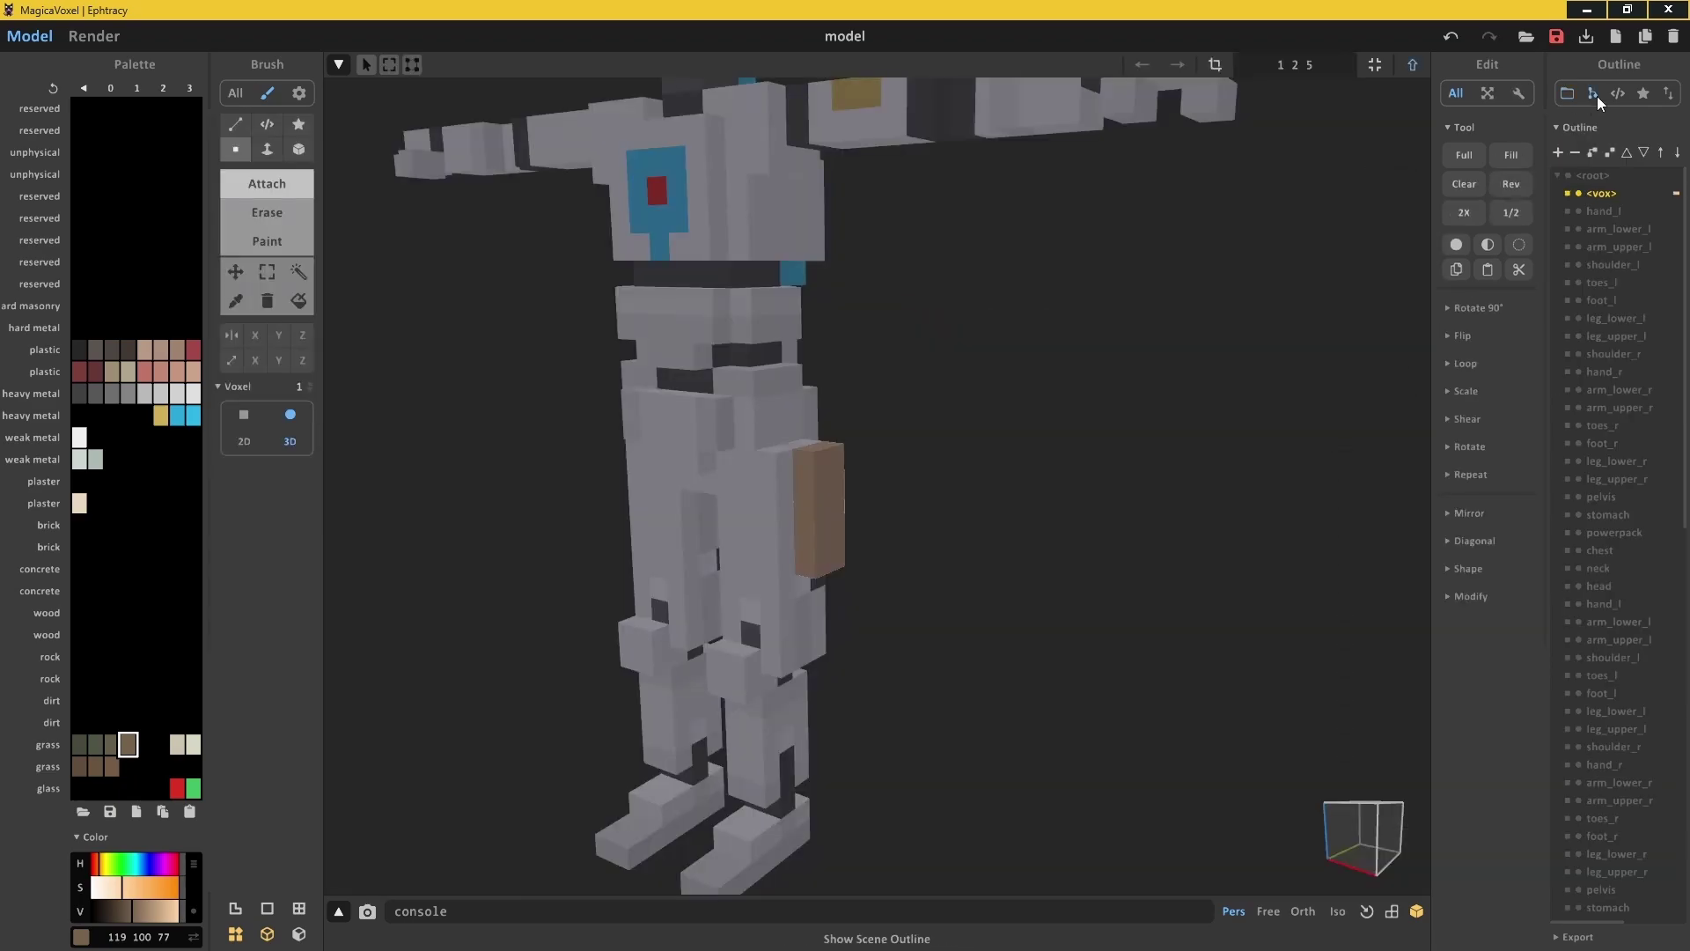
pyautogui.rightClick(1597, 192)
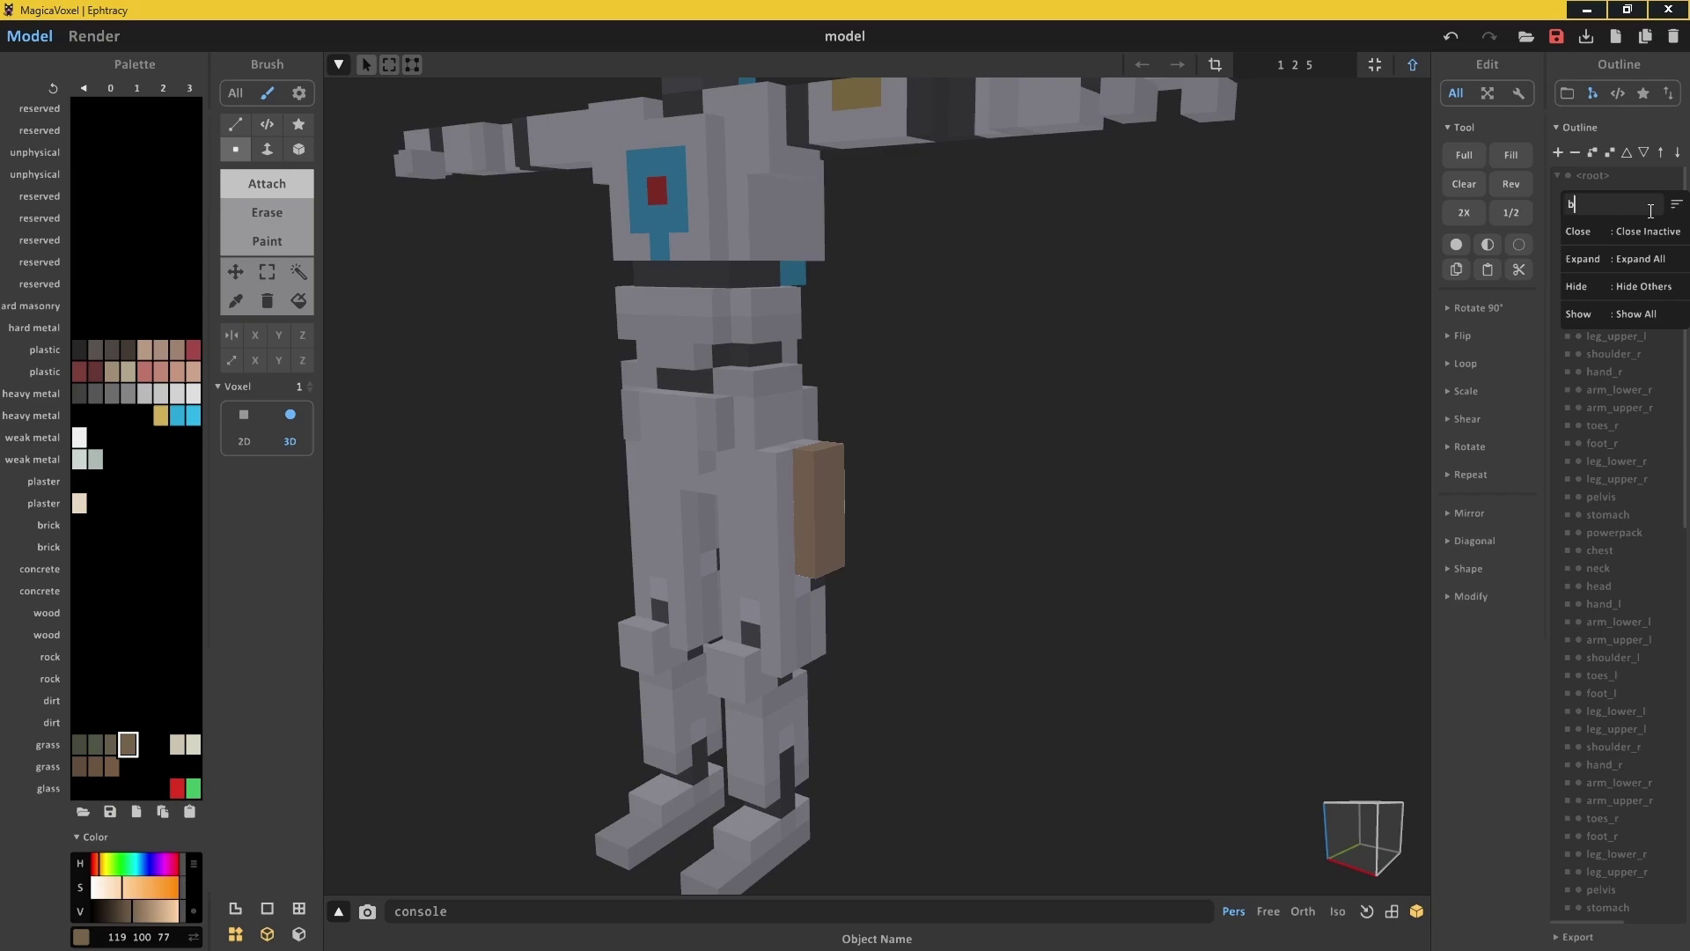
pyautogui.write('b')
pyautogui.press('Return')
pyautogui.press('Tab')
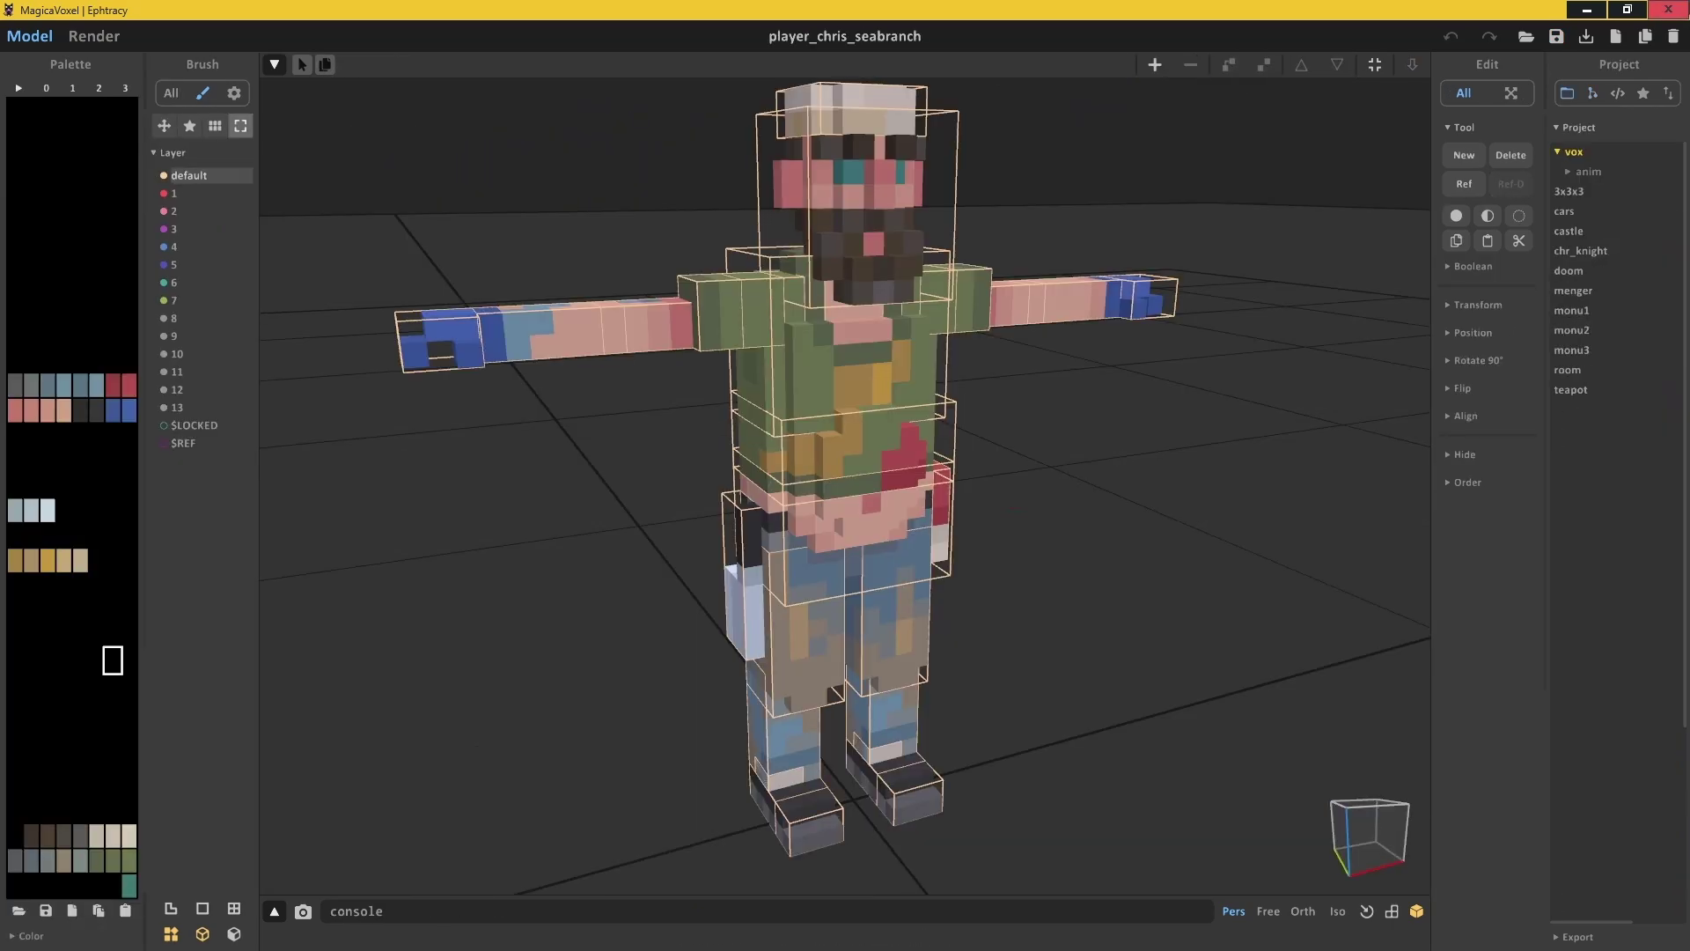
pyautogui.moveTo(1053, 264); pyautogui.dragTo(1378, 399, button='right')
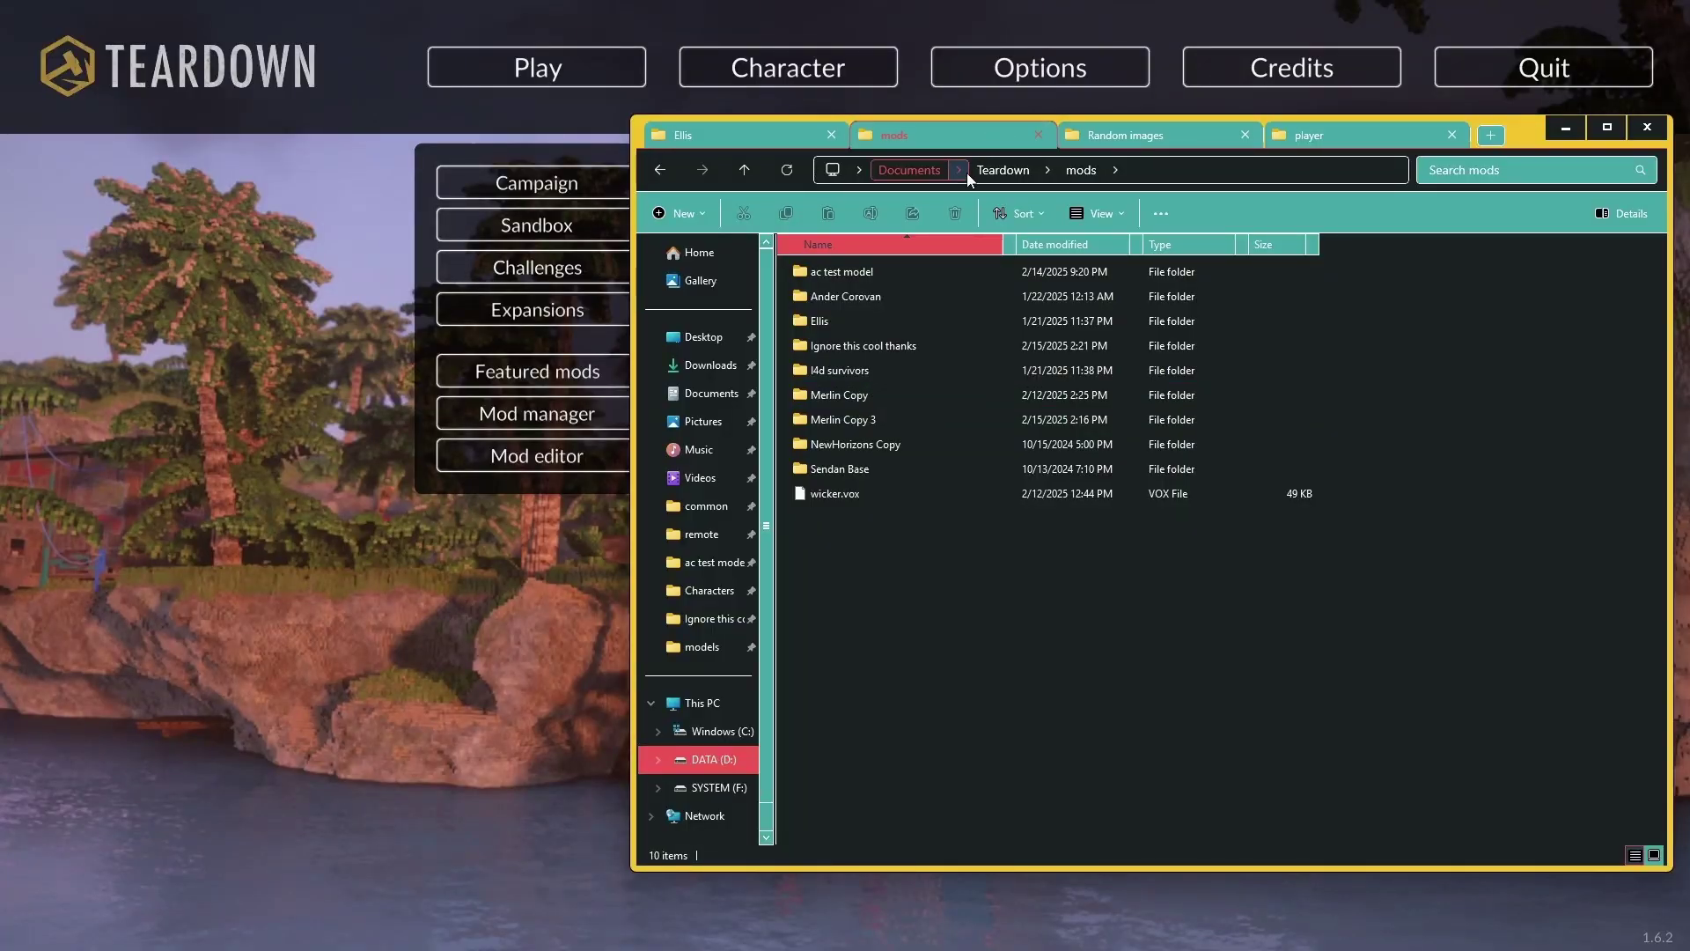
# Copy player_chris_seabranch.xml from the models/xml folder into the root of the "Ignore this cool thanks" mod folder
pyautogui.click(885, 346)
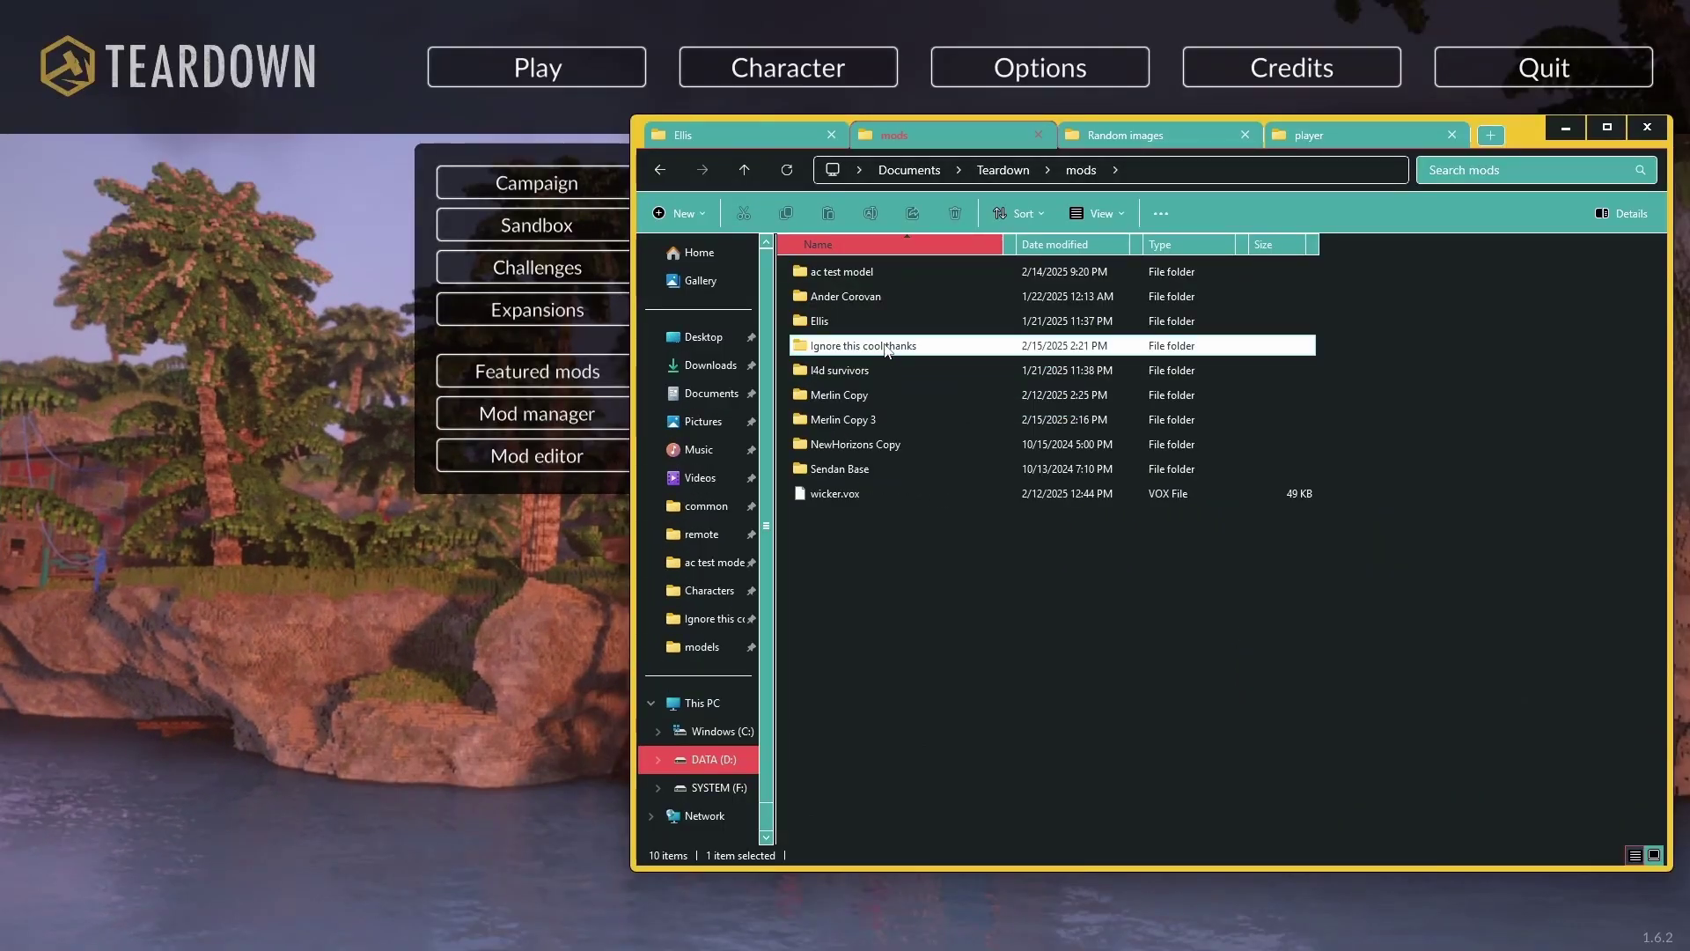
pyautogui.doubleClick(885, 346)
pyautogui.doubleClick(852, 273)
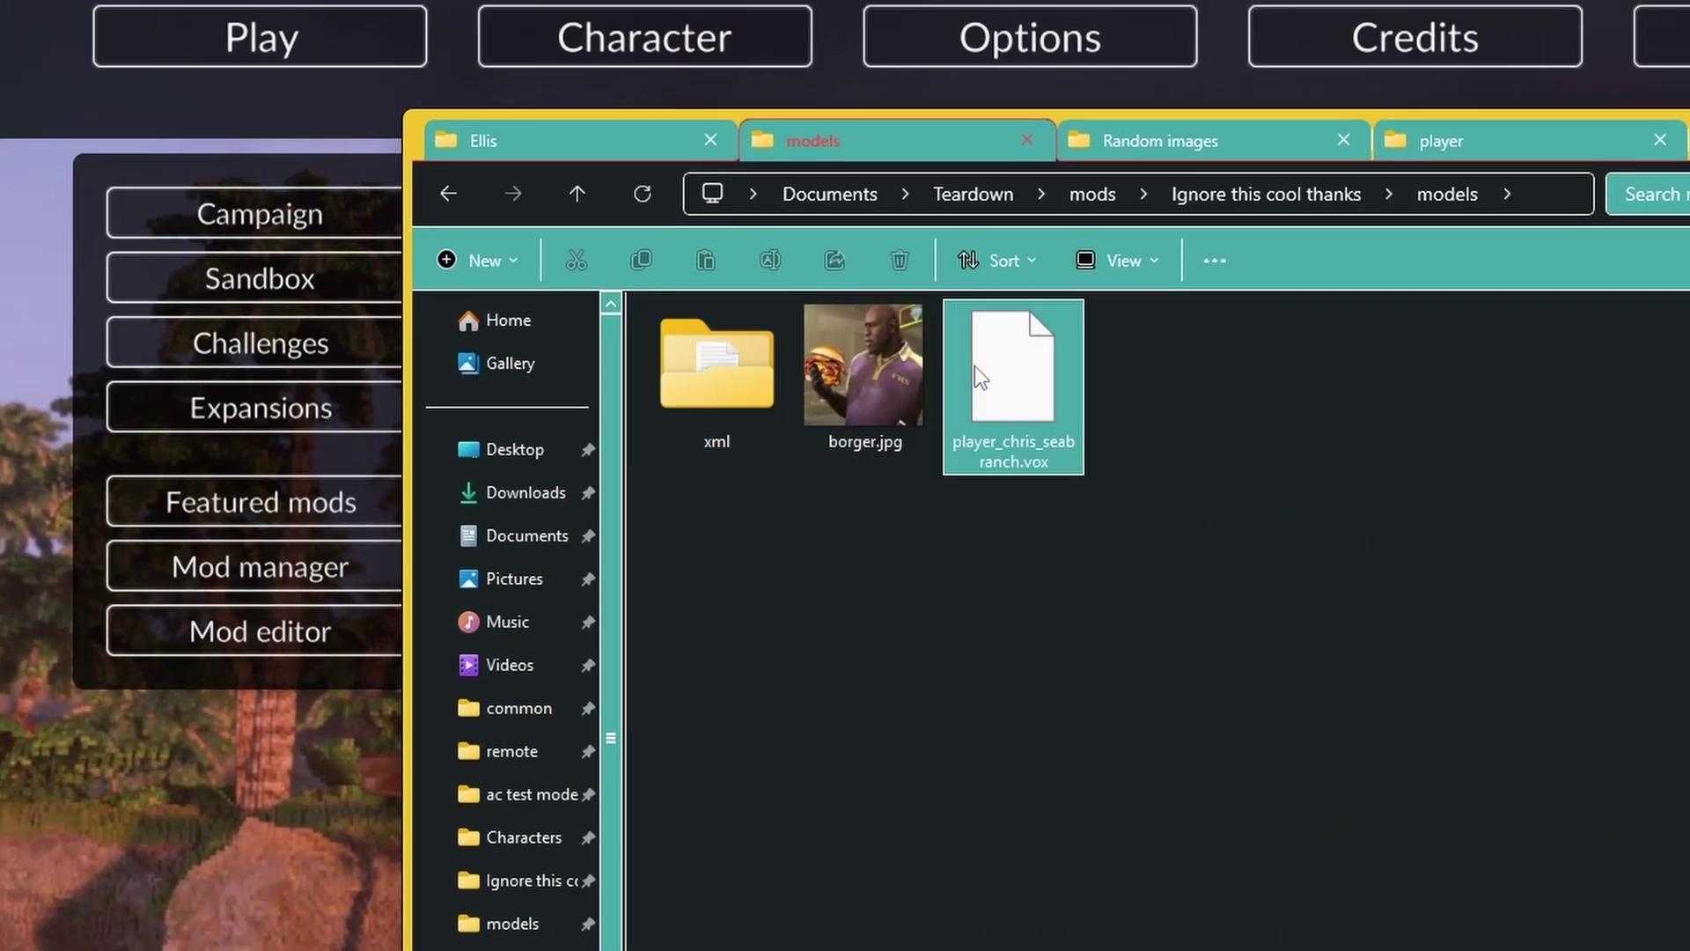
pyautogui.doubleClick(716, 377)
pyautogui.click(1132, 196)
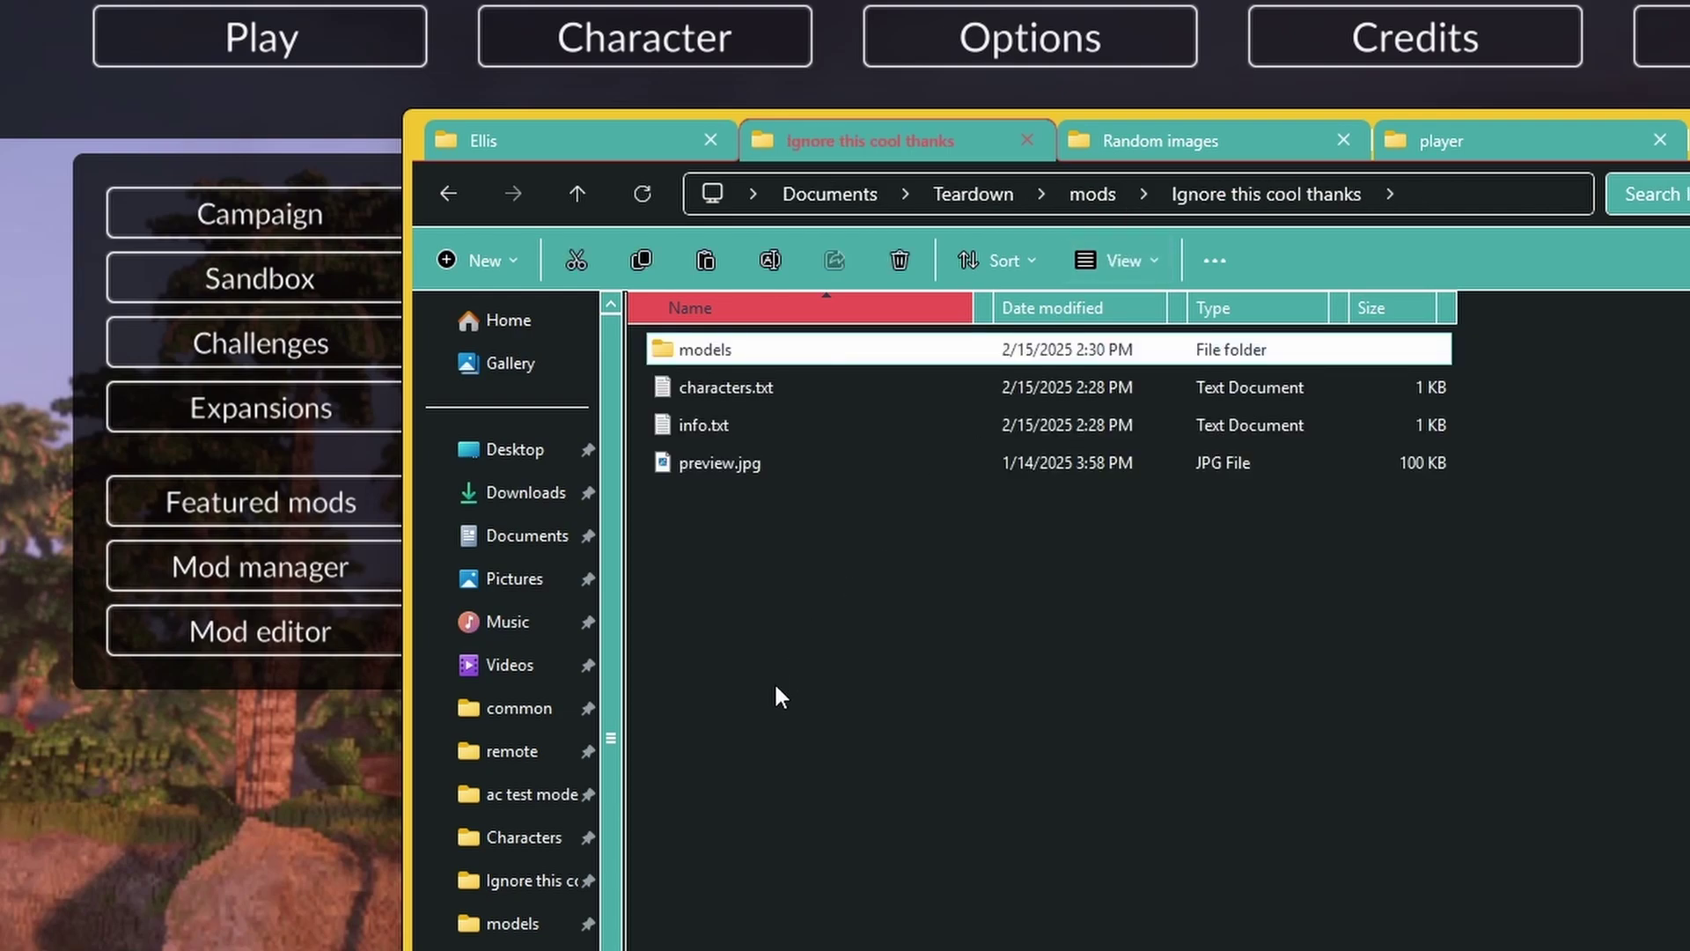
pyautogui.hotkey('ctrl', 'v')
pyautogui.click(1090, 192)
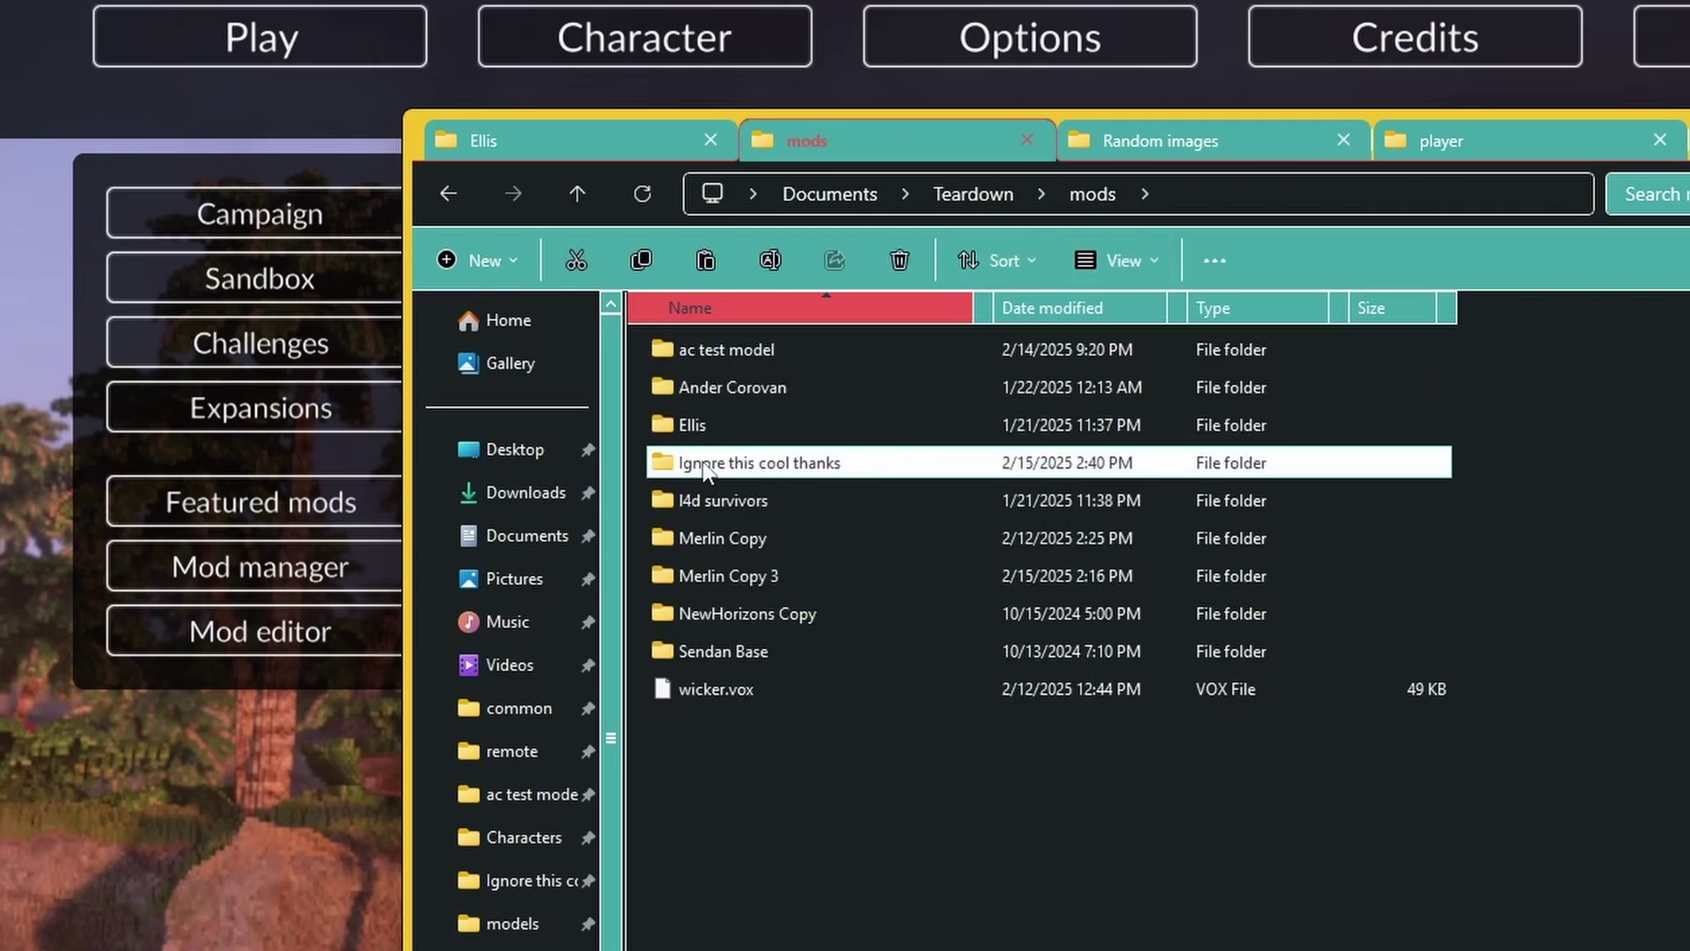
pyautogui.doubleClick(771, 465)
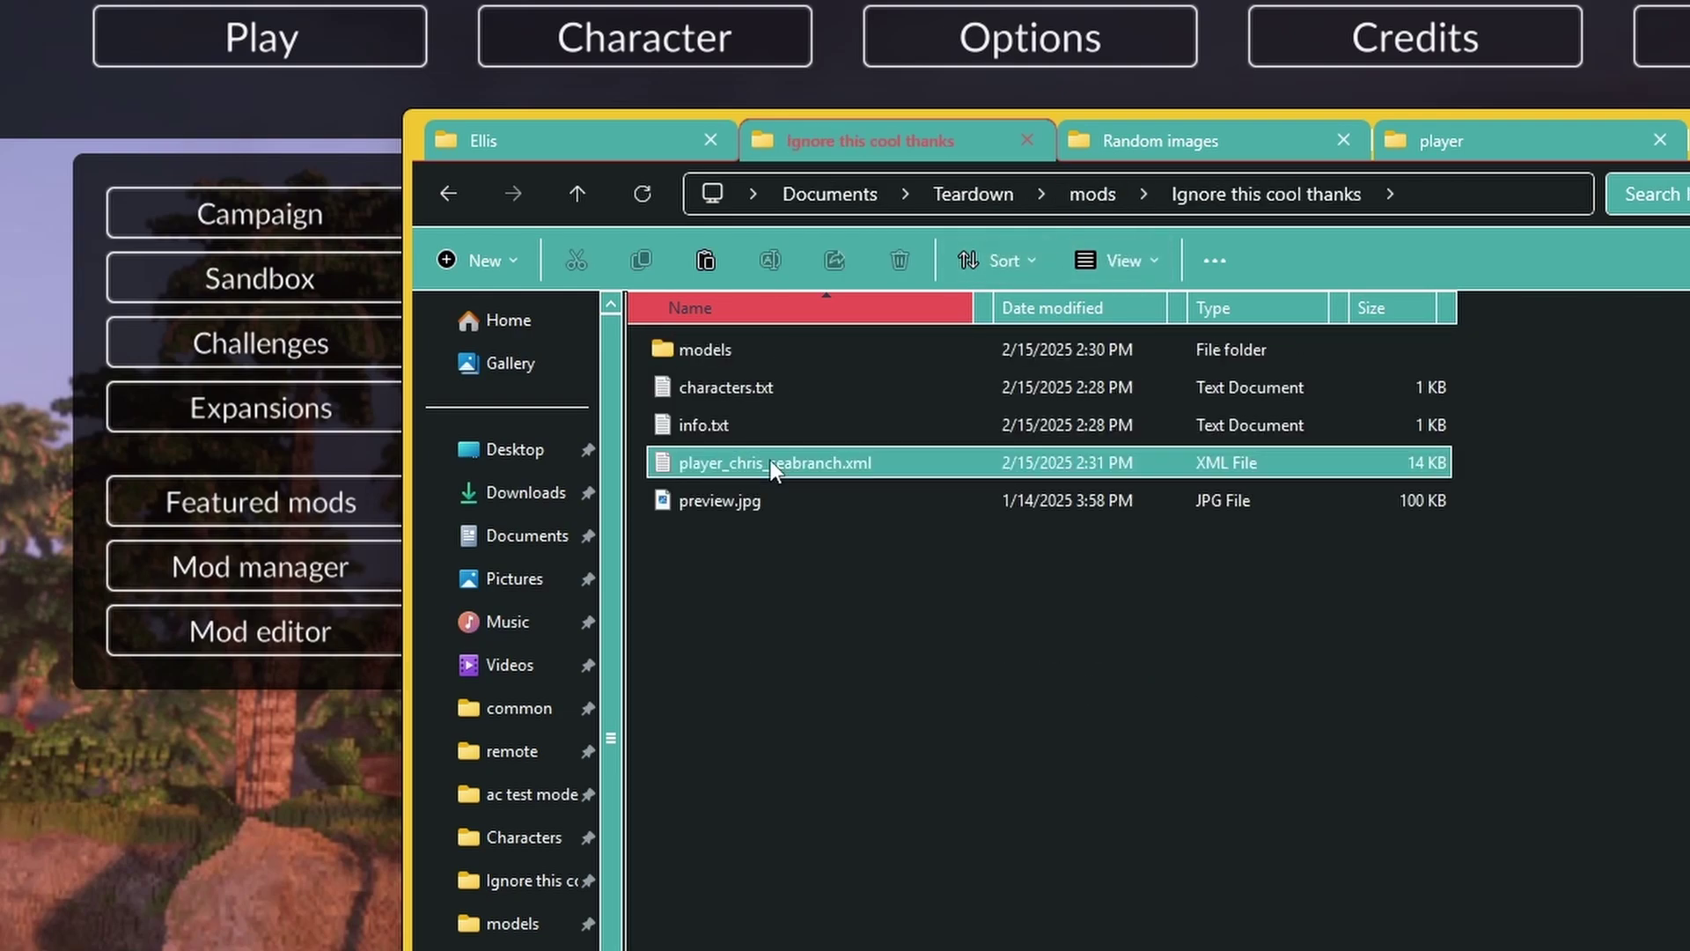
# Switch to Teardown's mod editor and open player_chris_seabranch.xml from the "Ignore this cool thanks" mod
pyautogui.click(370, 726)
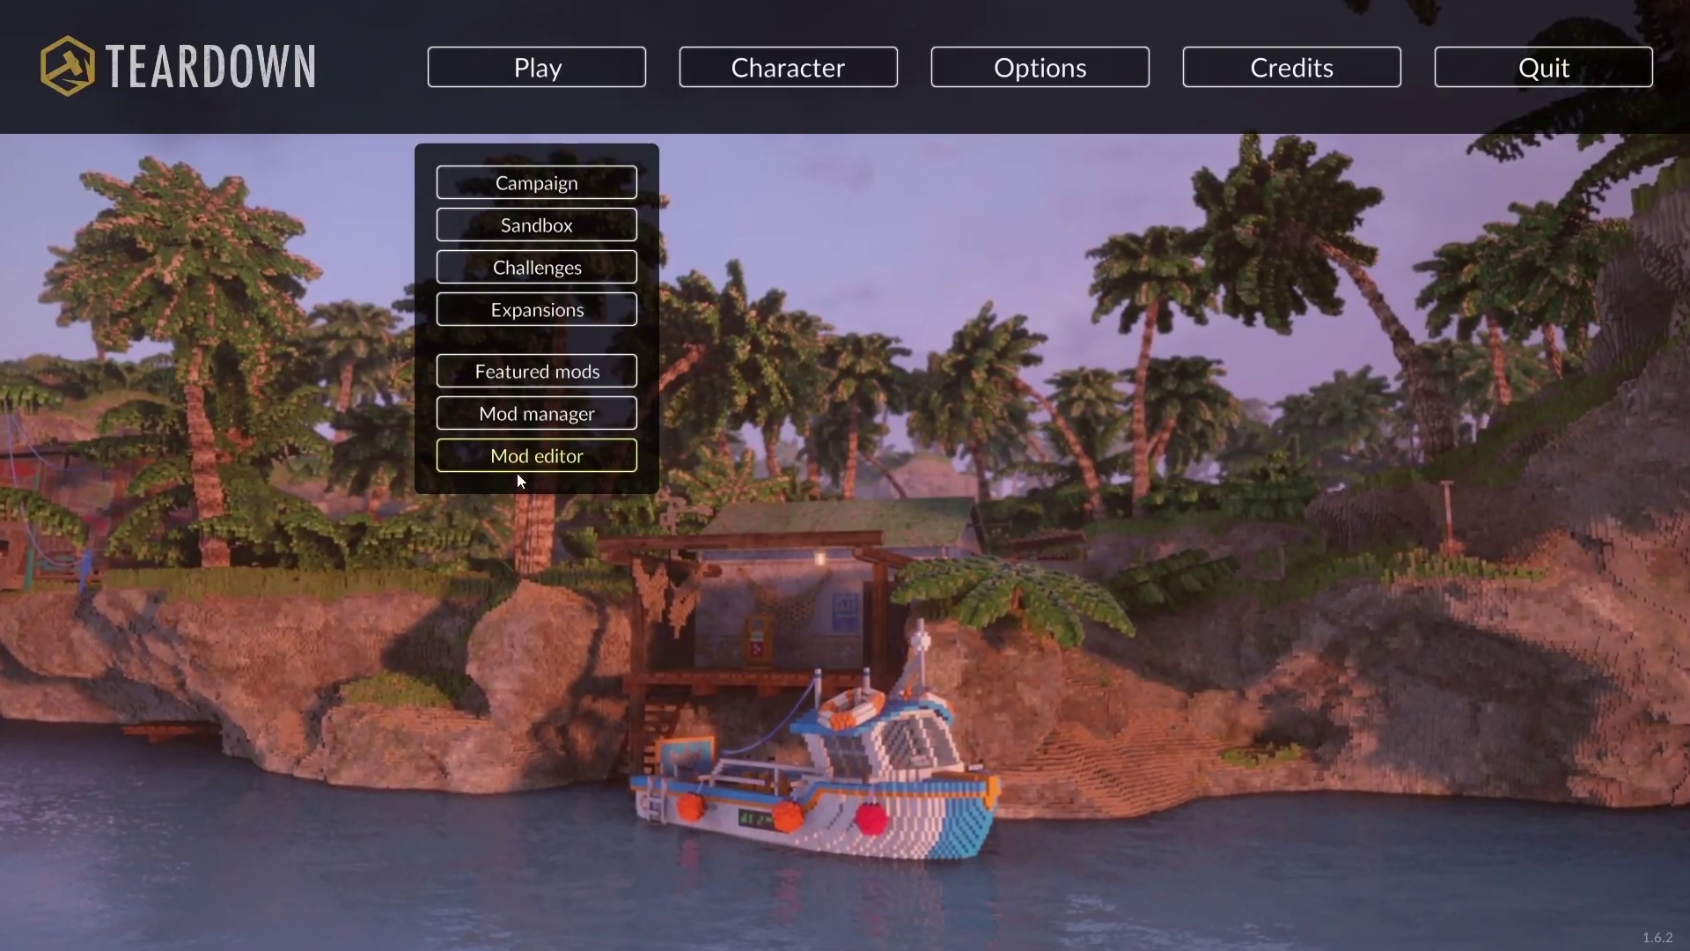
pyautogui.click(517, 469)
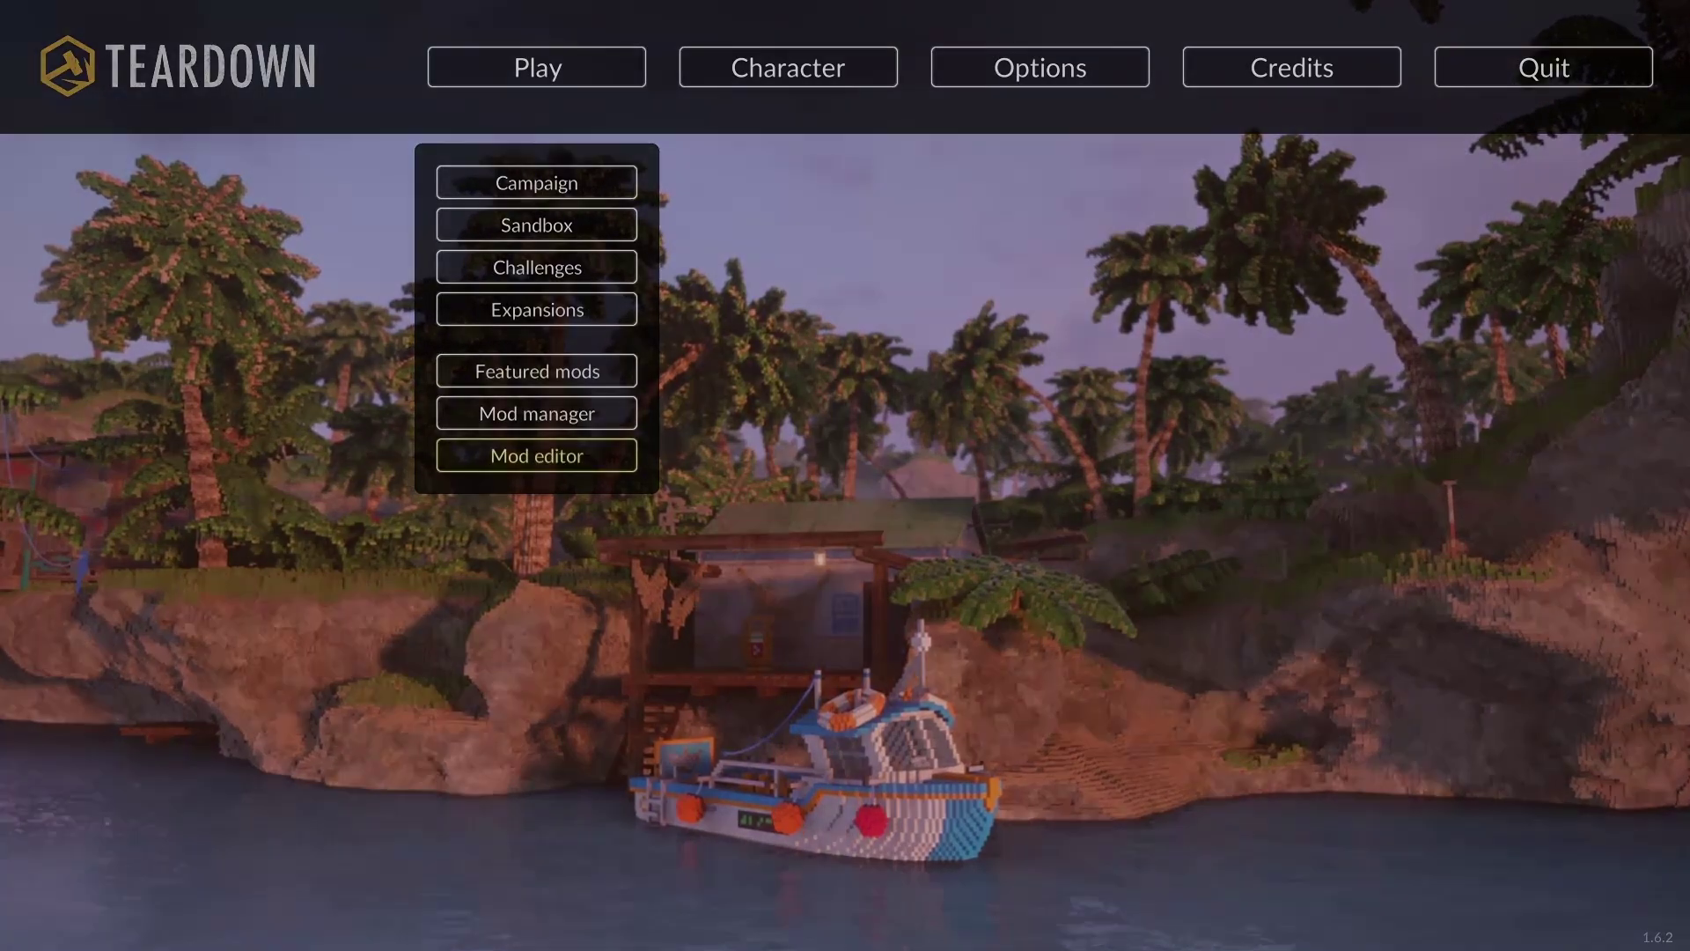
pyautogui.click(22, 11)
pyautogui.click(19, 45)
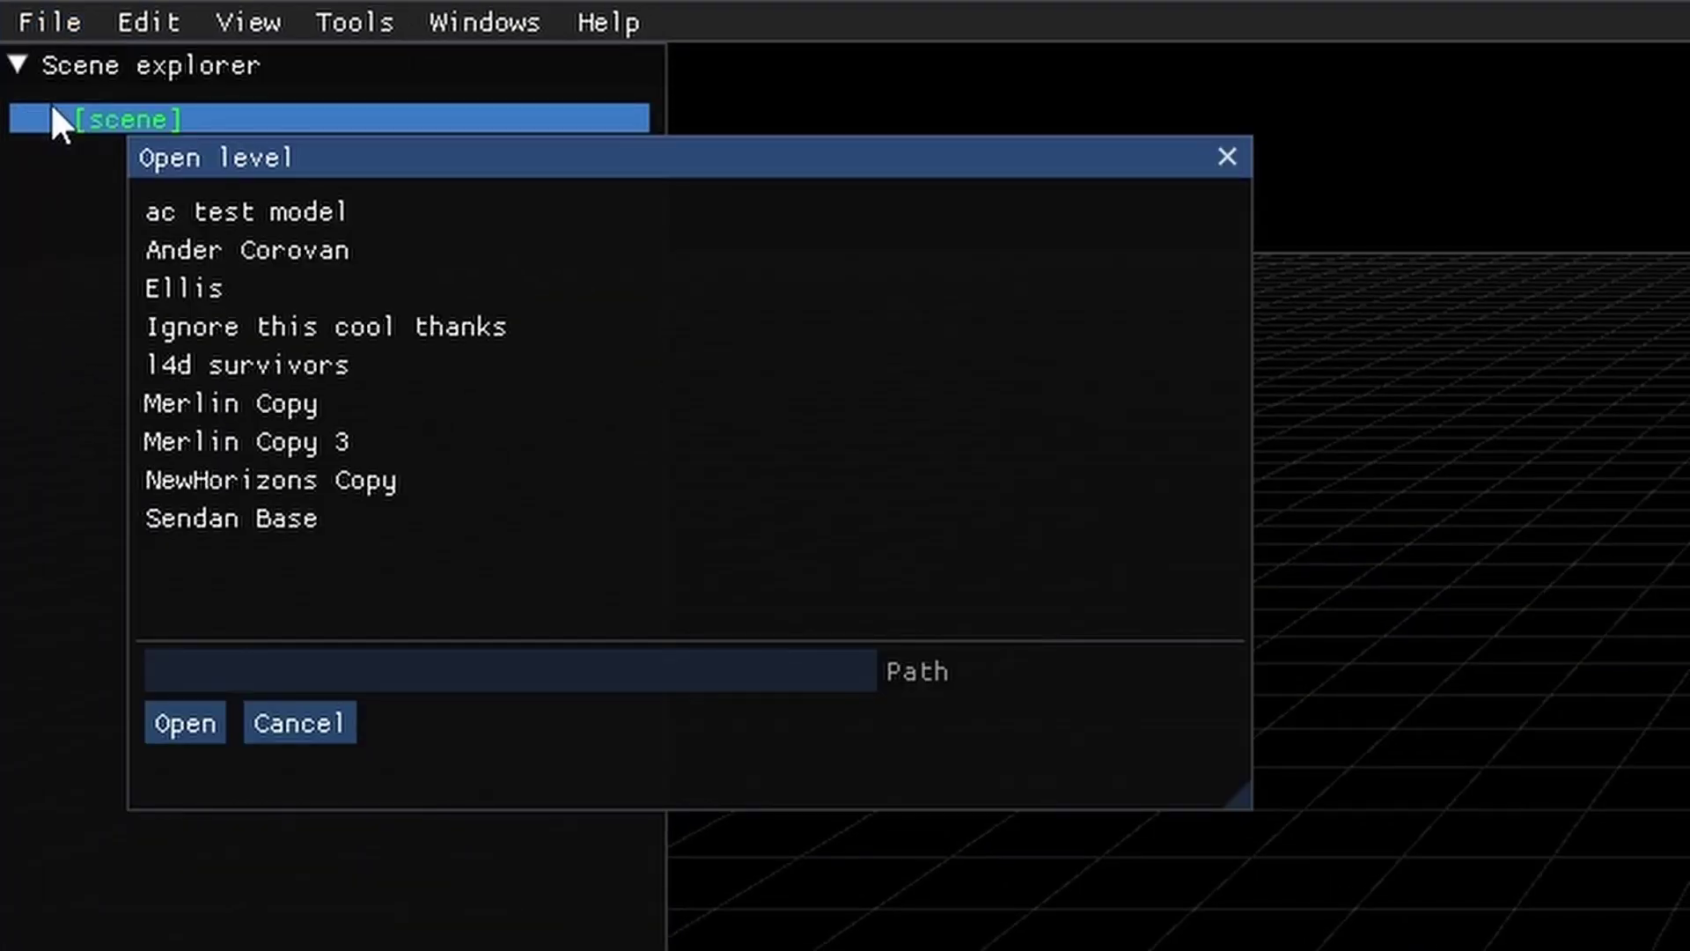
pyautogui.doubleClick(319, 340)
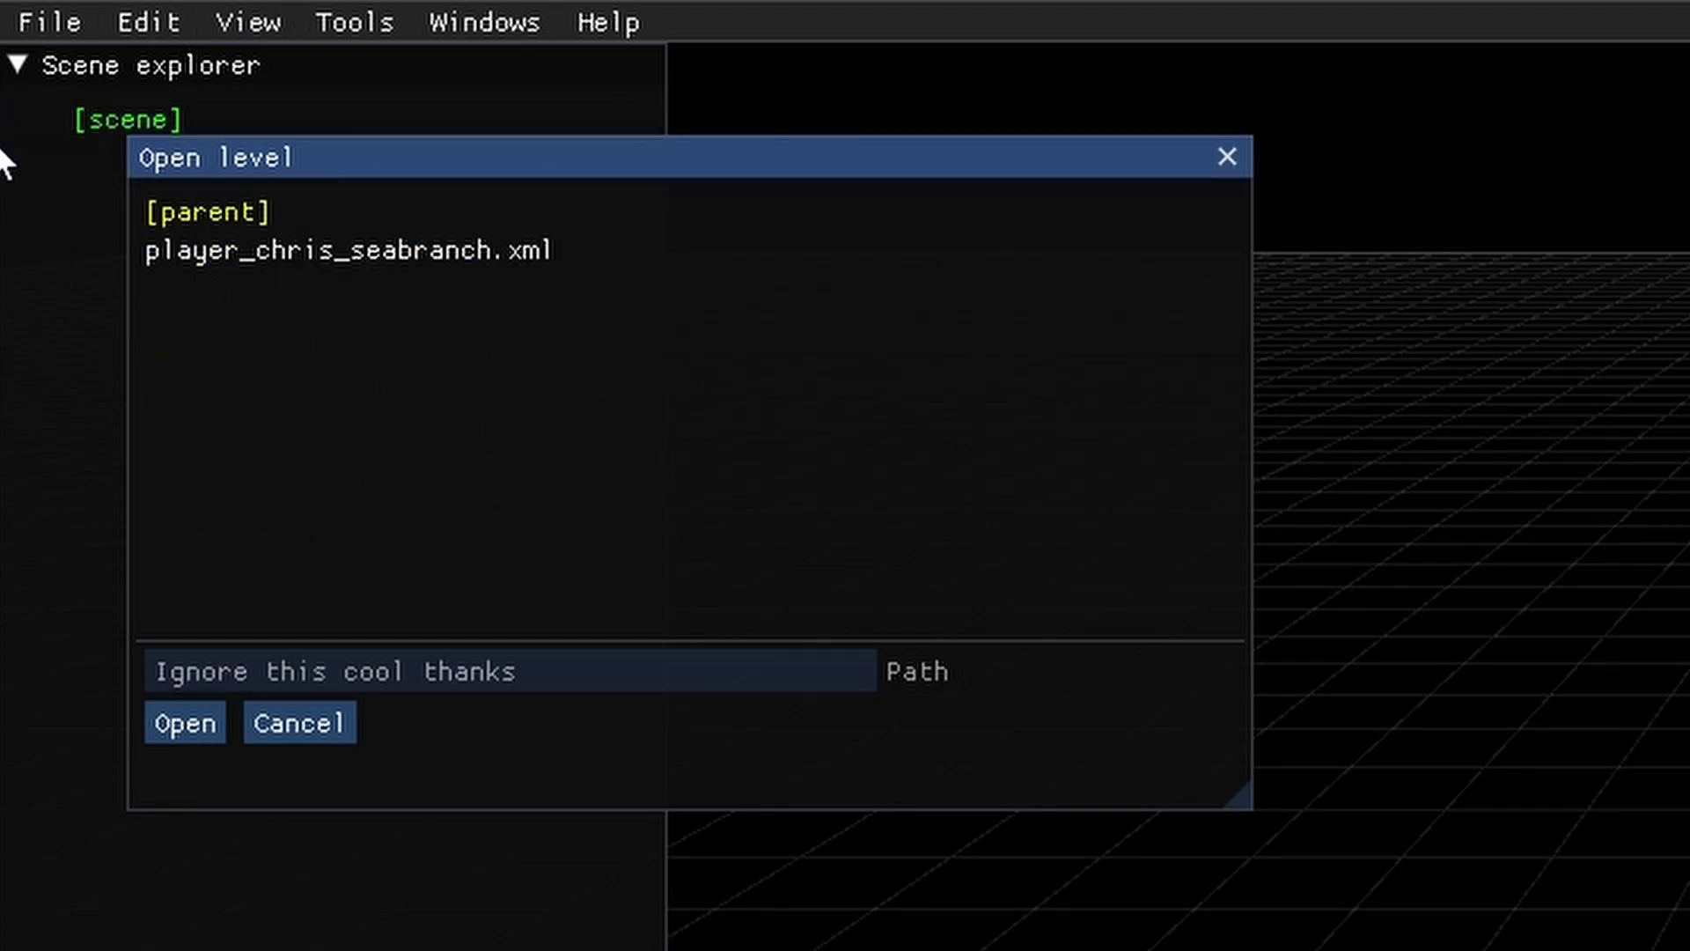
pyautogui.doubleClick(256, 250)
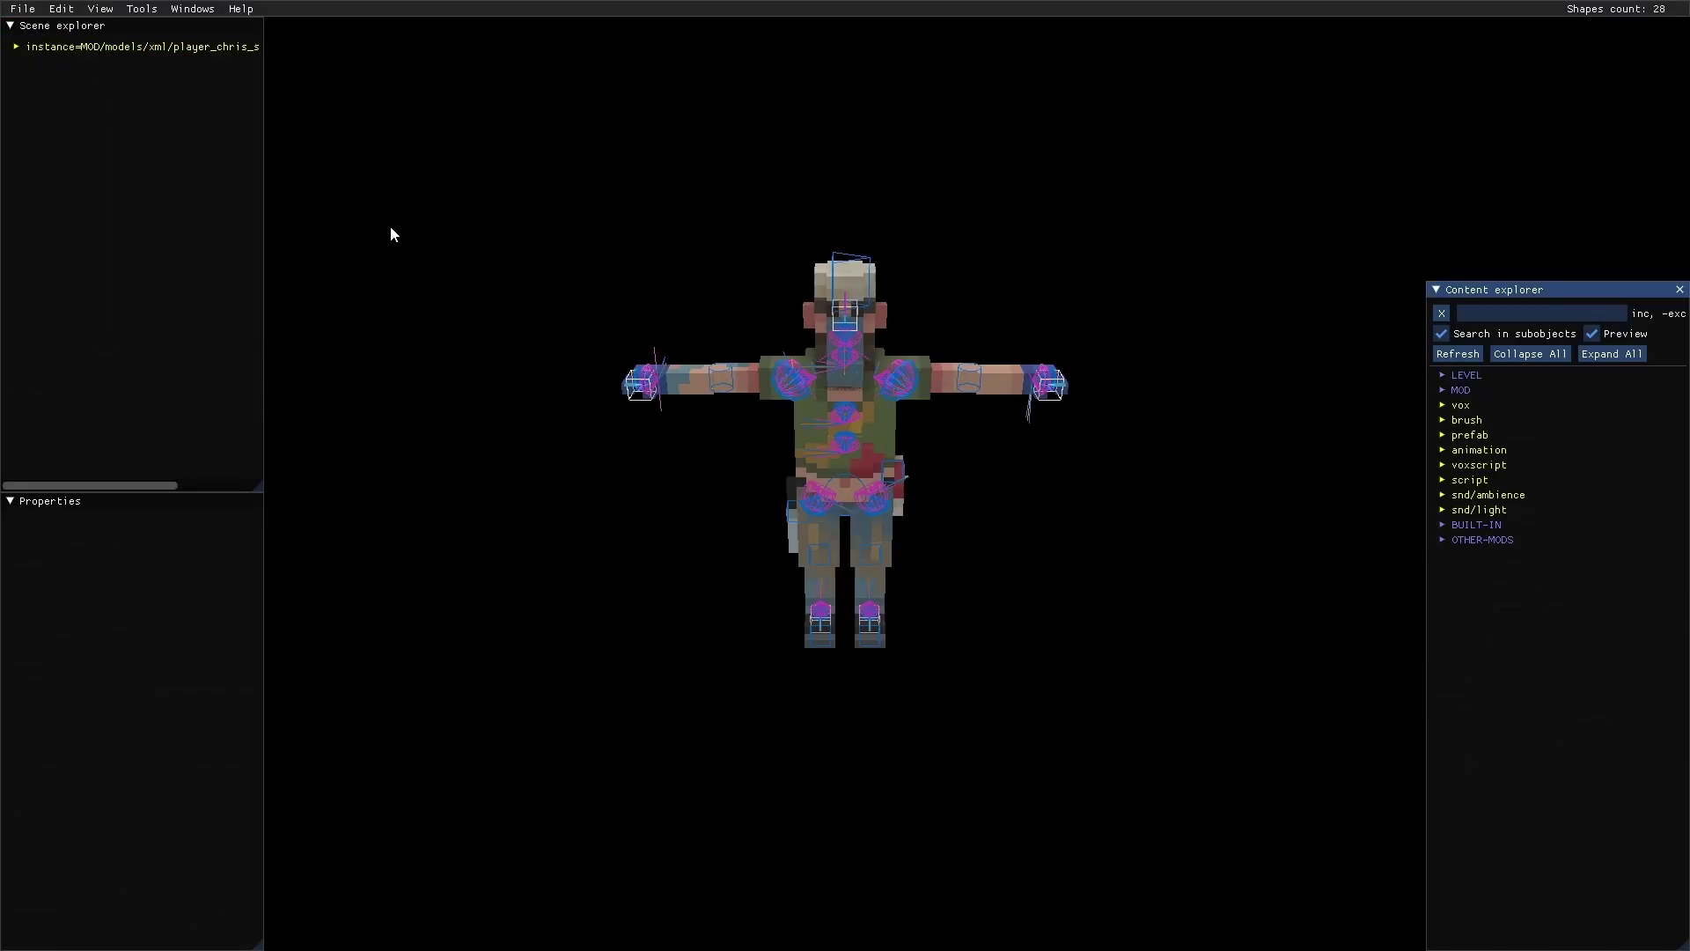
# Examine the character's body hierarchy in the scene tree, including the contents of both upper leg bodies
pyautogui.moveTo(391, 227); pyautogui.dragTo(607, 194)
pyautogui.scroll(5, 595, 207)
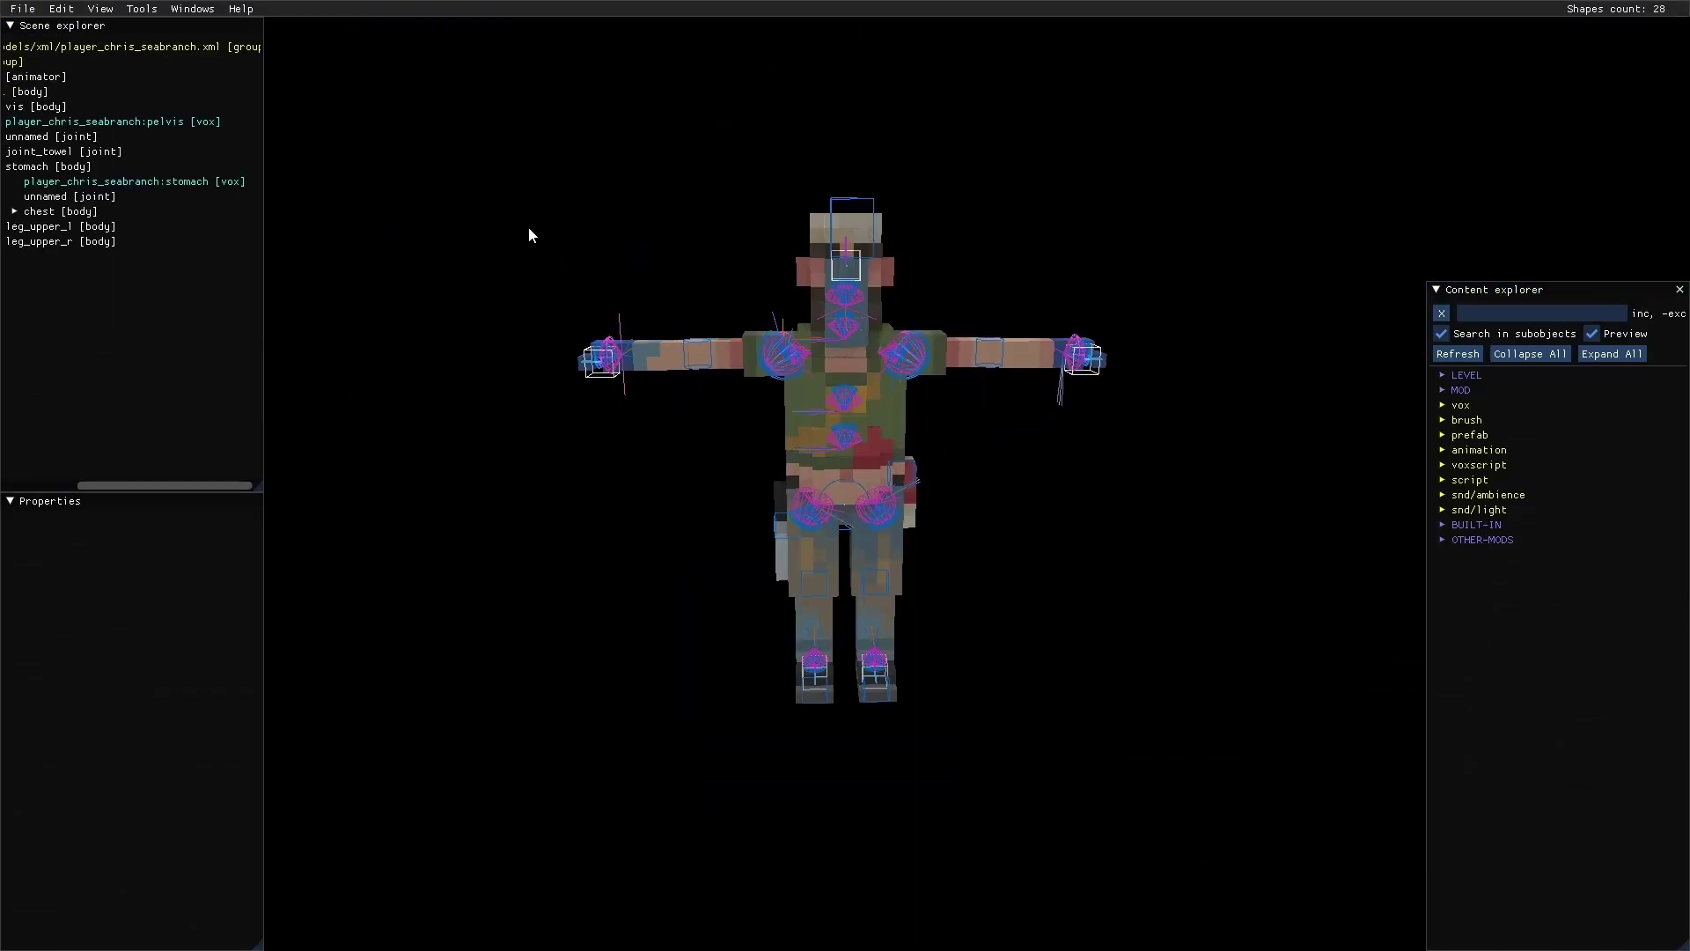
pyautogui.moveTo(528, 226); pyautogui.dragTo(520, 239)
pyautogui.scroll(2, 519, 238)
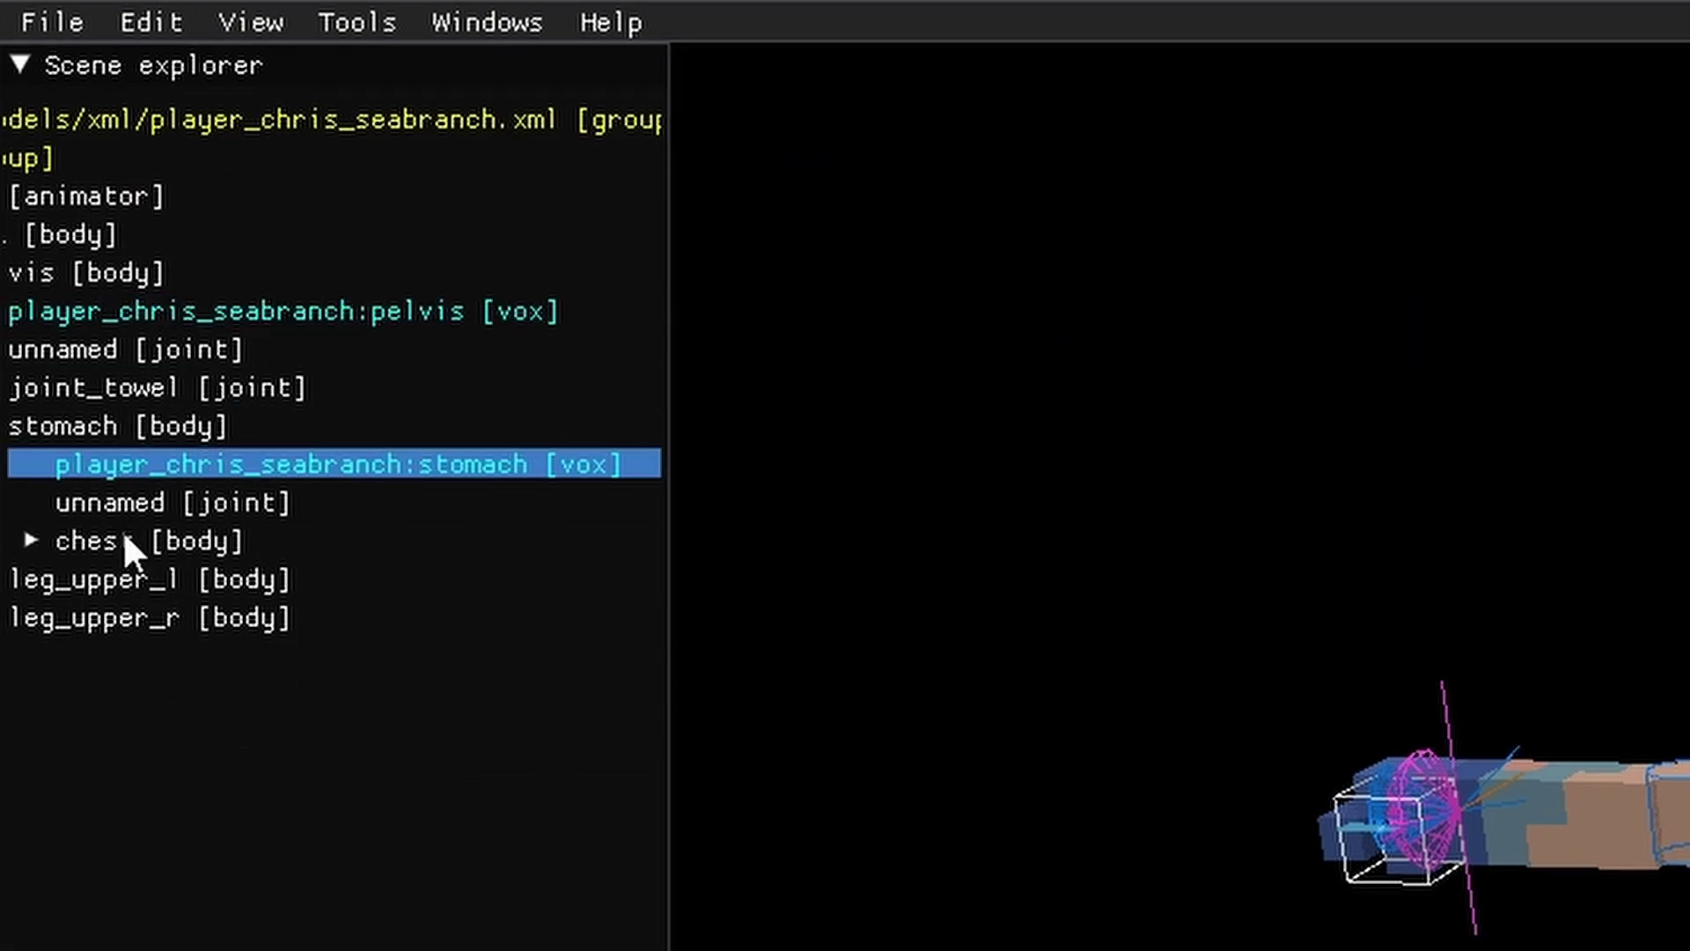
pyautogui.hscroll(-3, 335, 370)
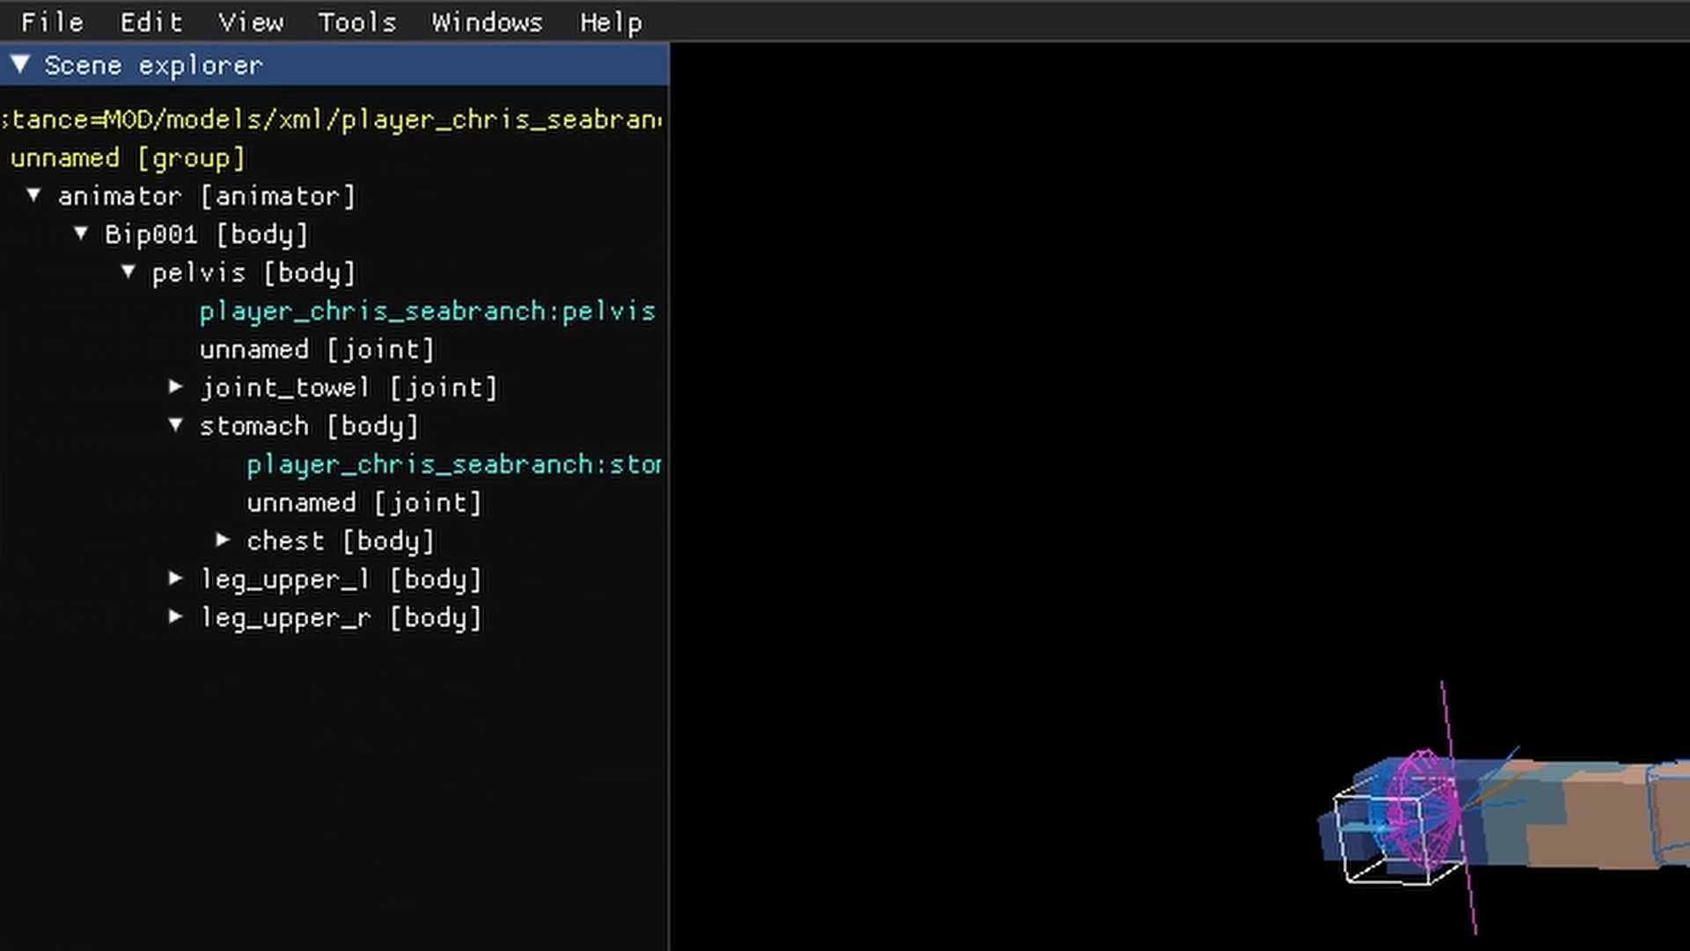
pyautogui.click(194, 578)
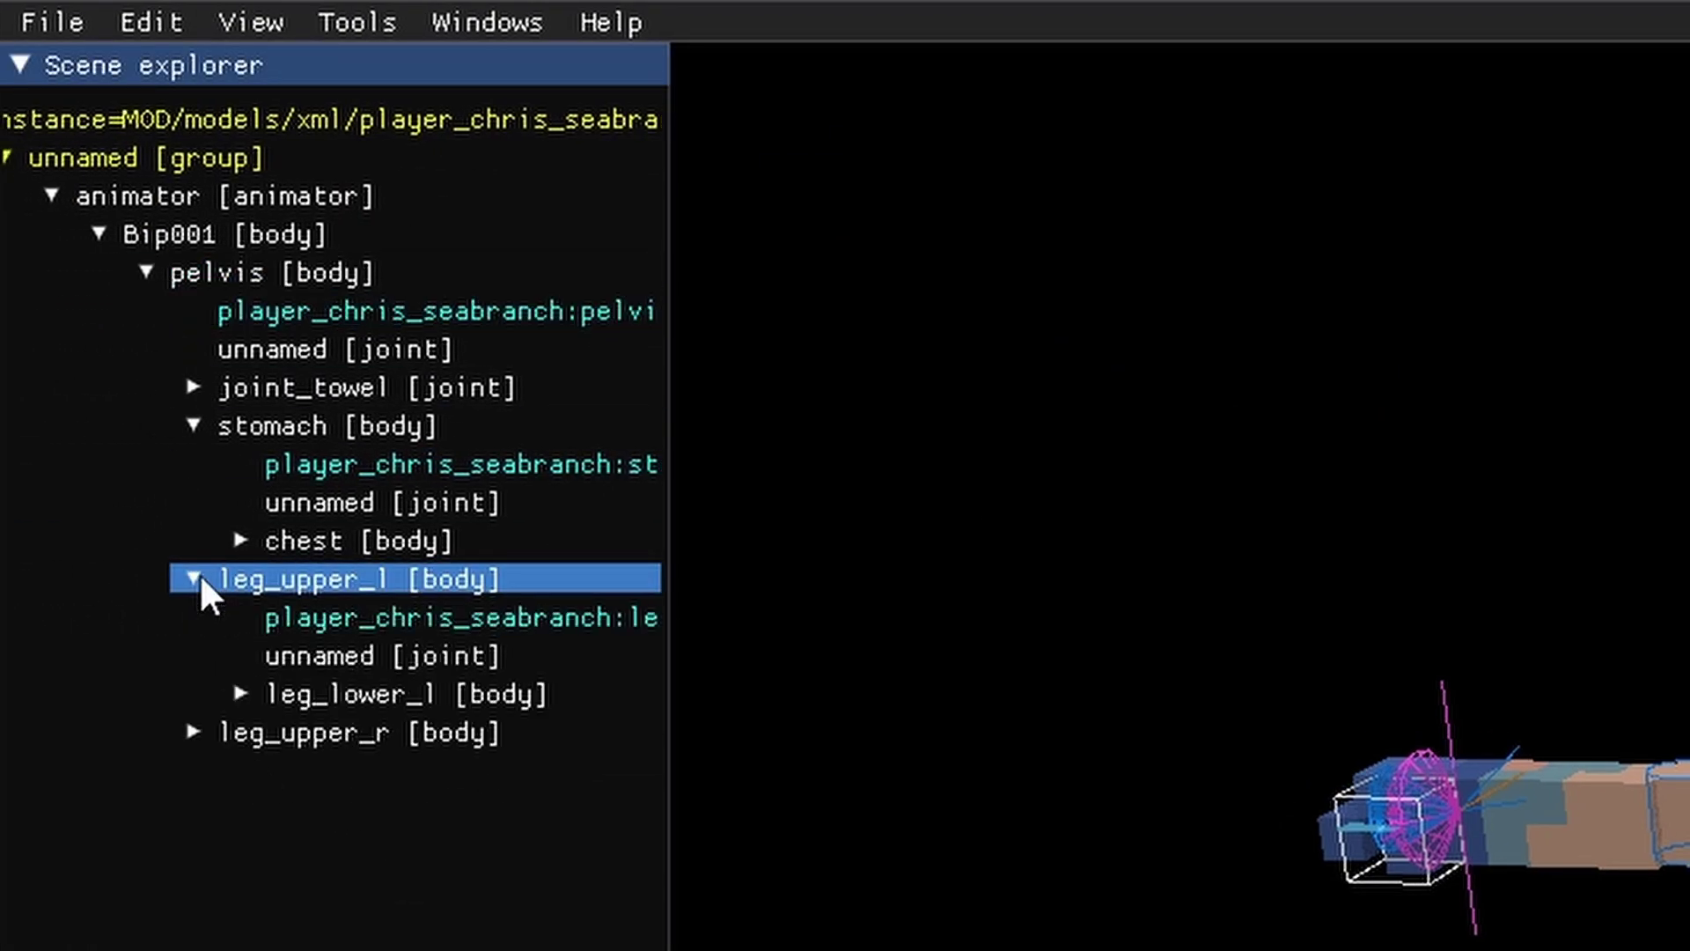
pyautogui.click(180, 738)
pyautogui.click(193, 732)
pyautogui.click(193, 579)
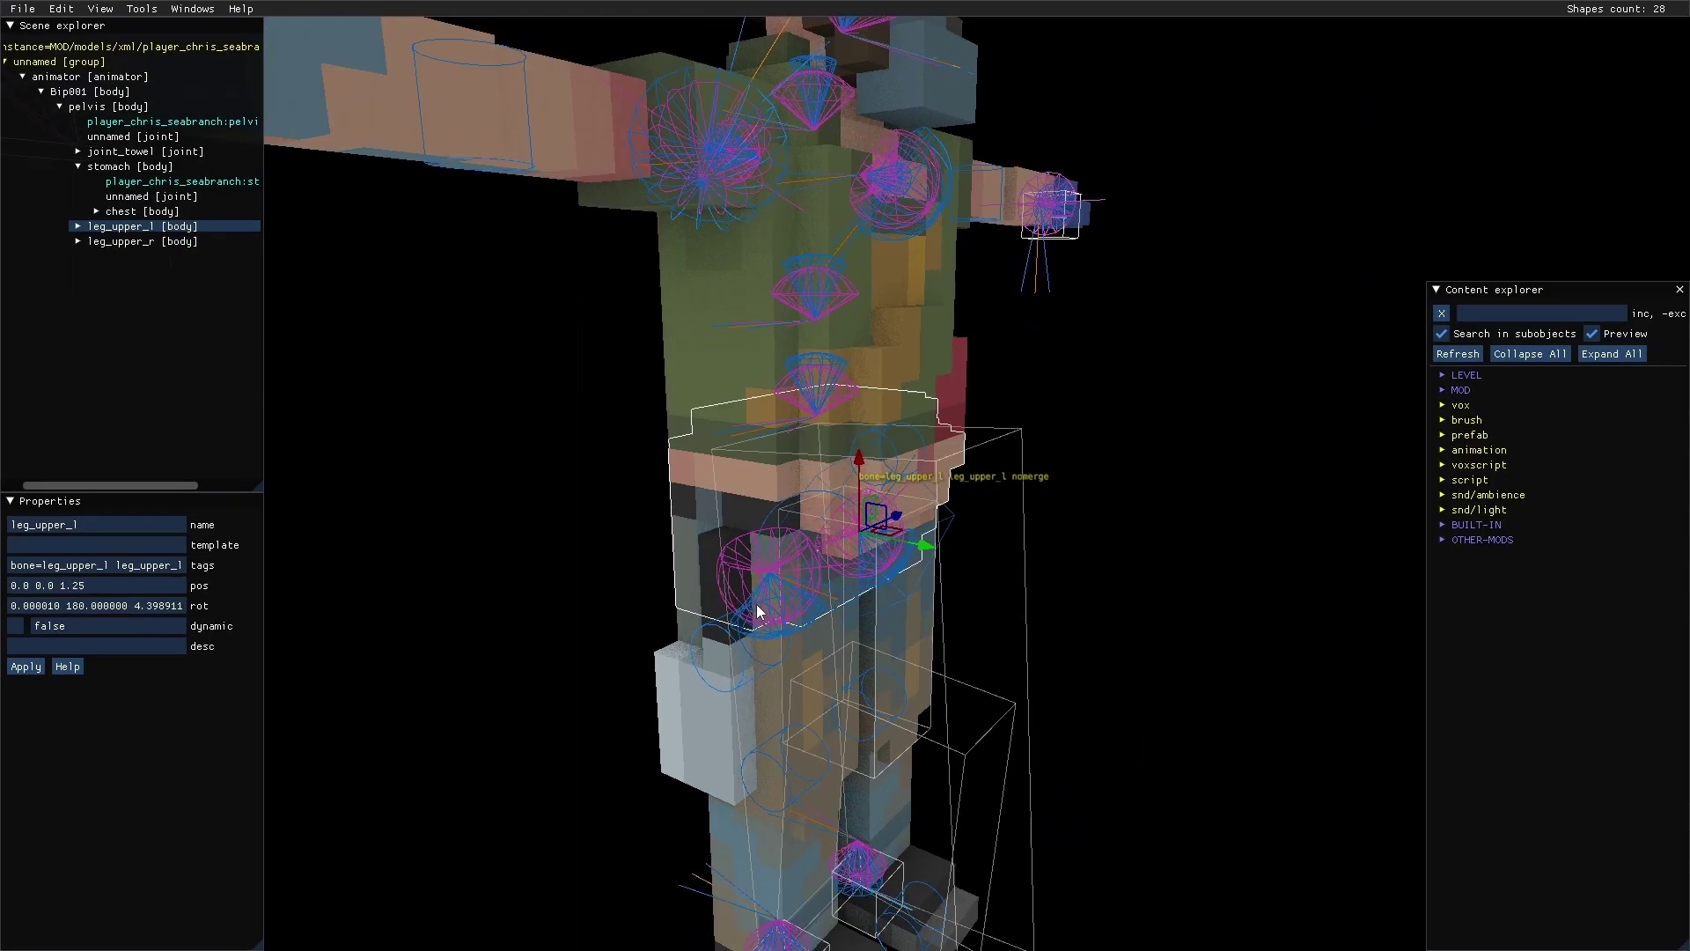
# Inspect the properties of the chest, the right upper leg and the cleaver prop, including the cleaver's full tags
pyautogui.click(711, 262)
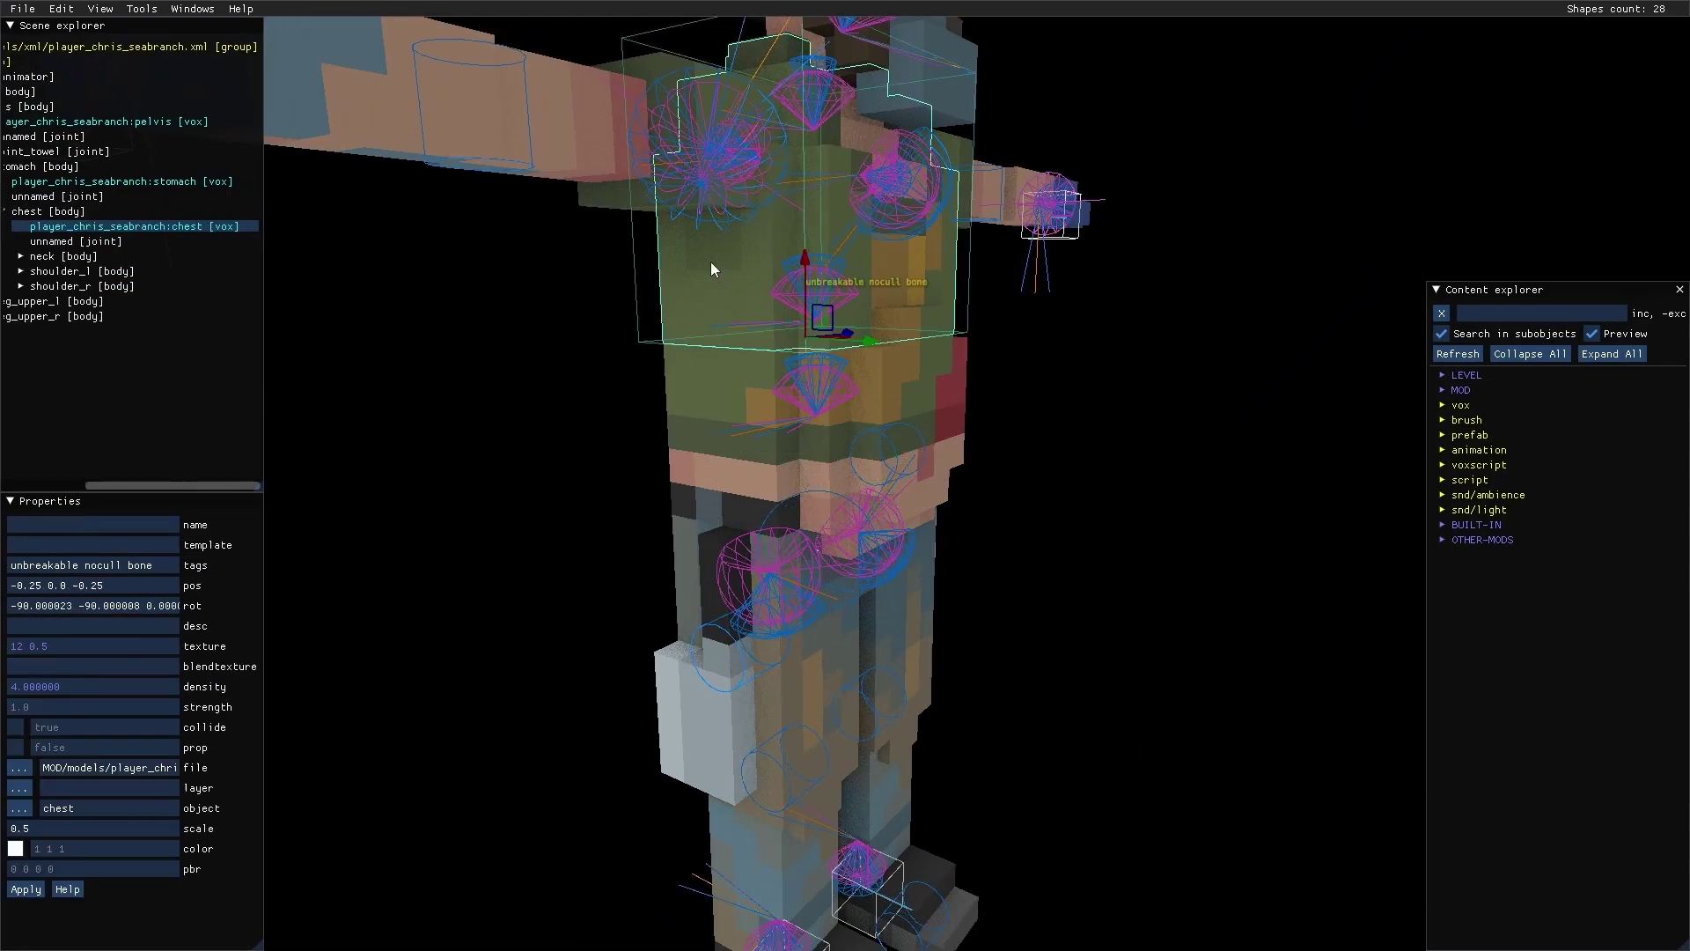
pyautogui.click(739, 654)
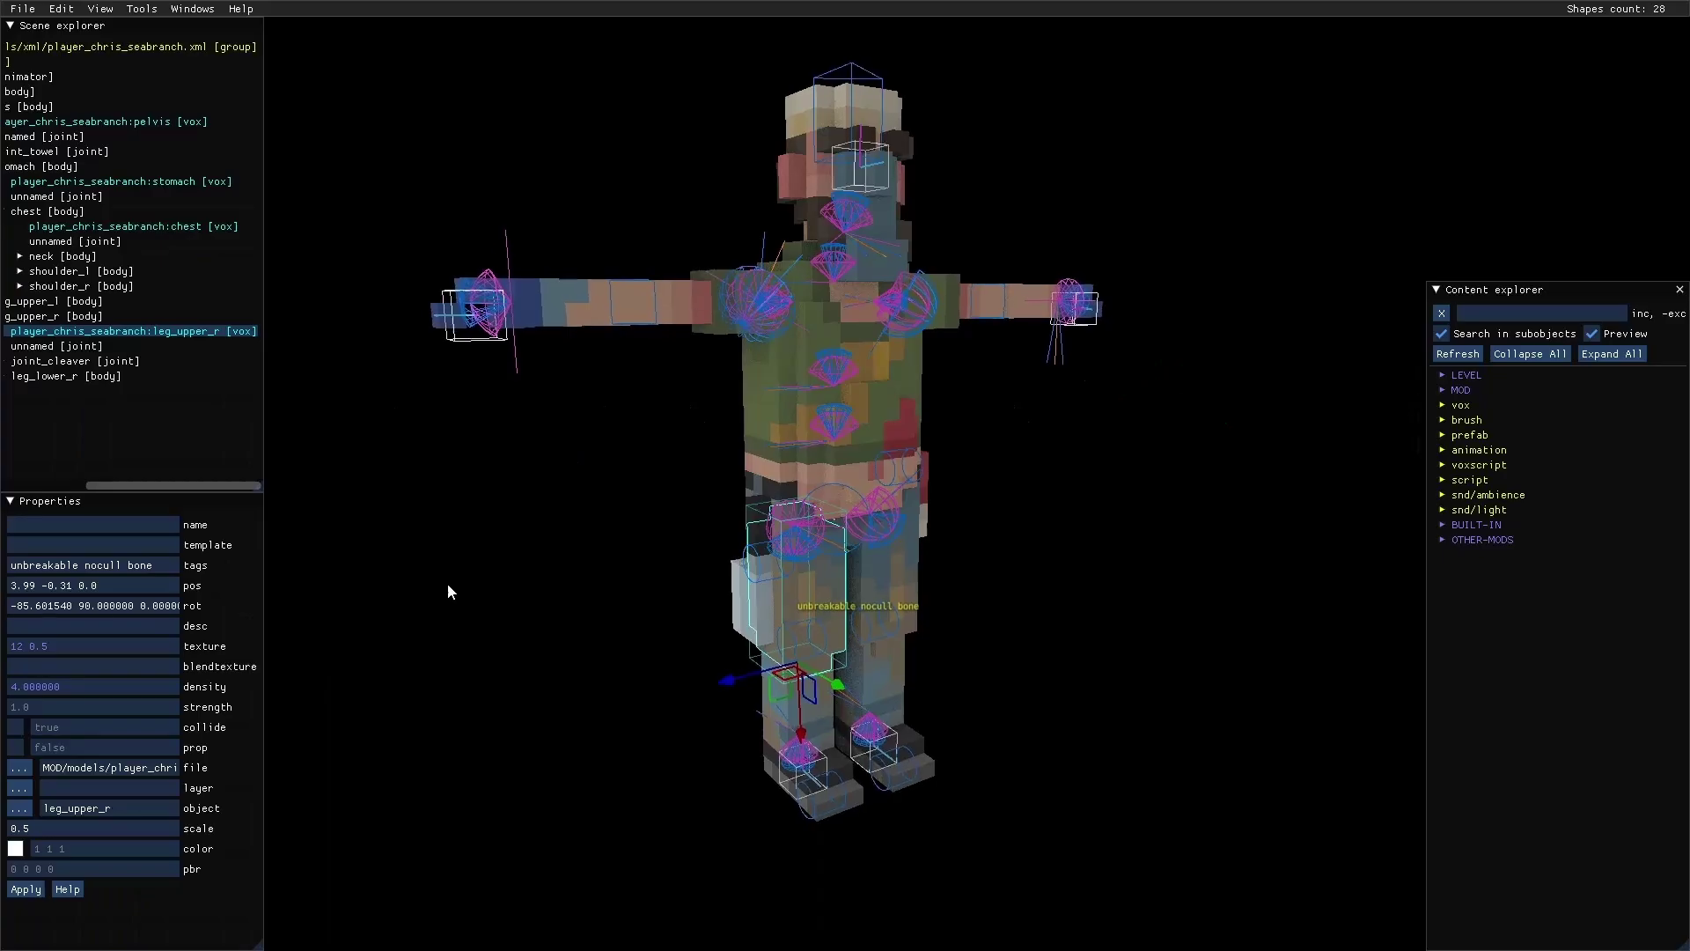
pyautogui.moveTo(447, 582); pyautogui.dragTo(712, 567, button='right')
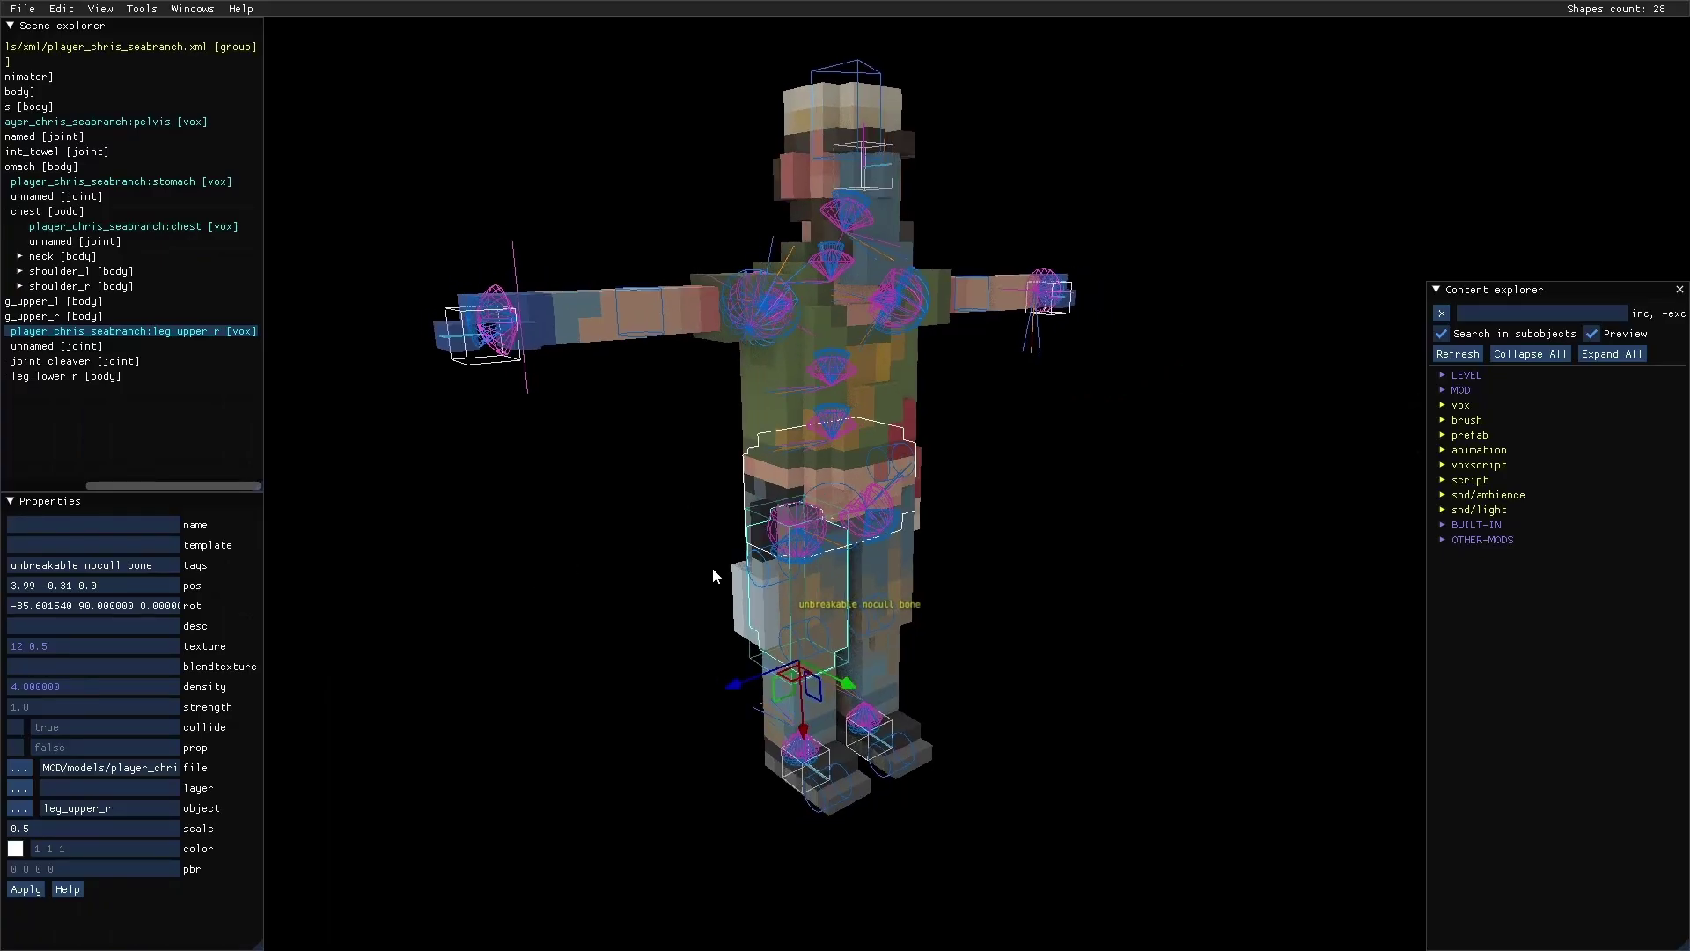
pyautogui.click(765, 593)
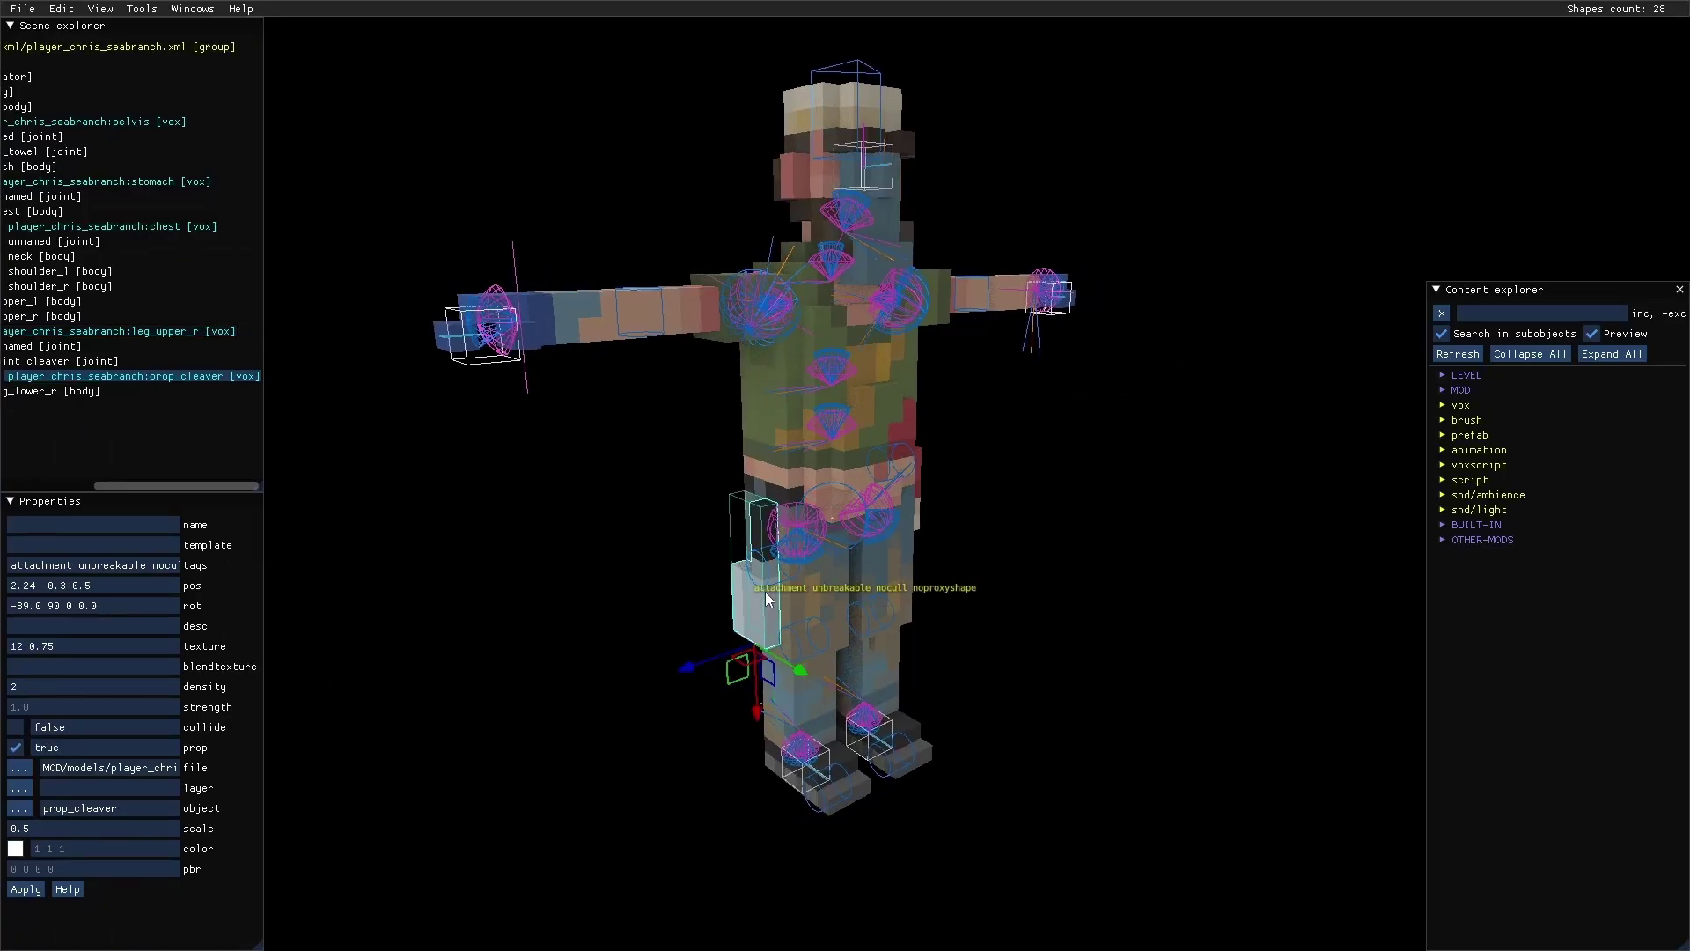
pyautogui.click(64, 568)
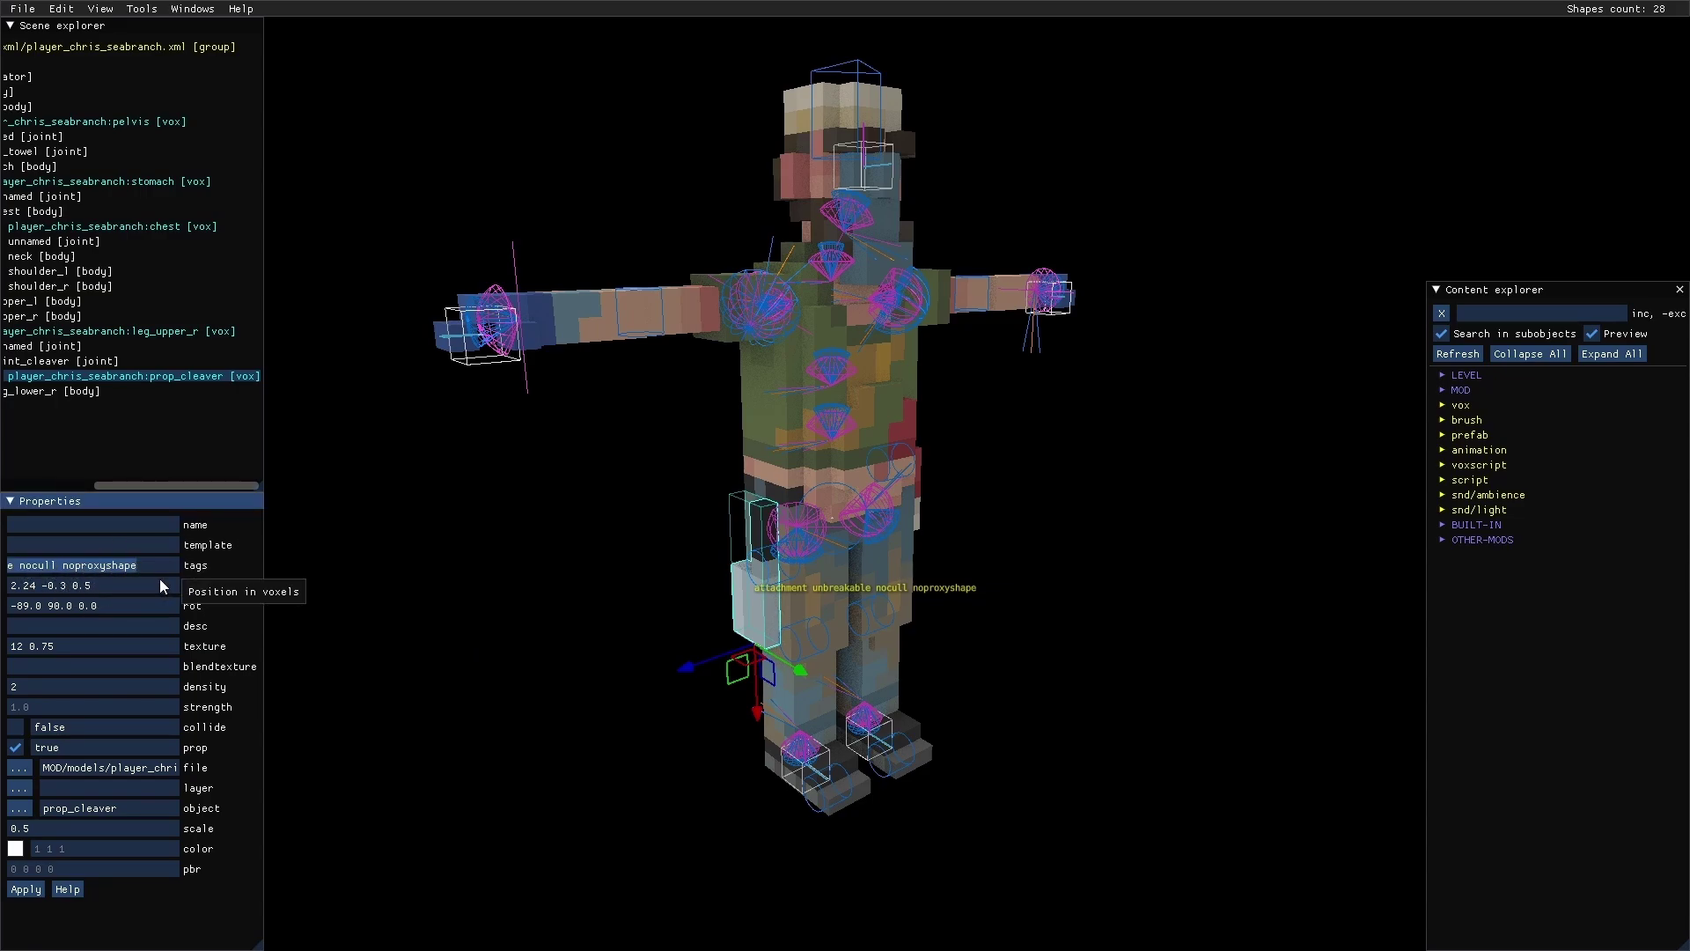
pyautogui.press('Return')
# Examine the joint that connects the right upper leg to the pelvis and check its properties
pyautogui.moveTo(467, 599); pyautogui.dragTo(650, 336, button='right')
pyautogui.scroll(-3, 842, 368)
pyautogui.scroll(3, 843, 368)
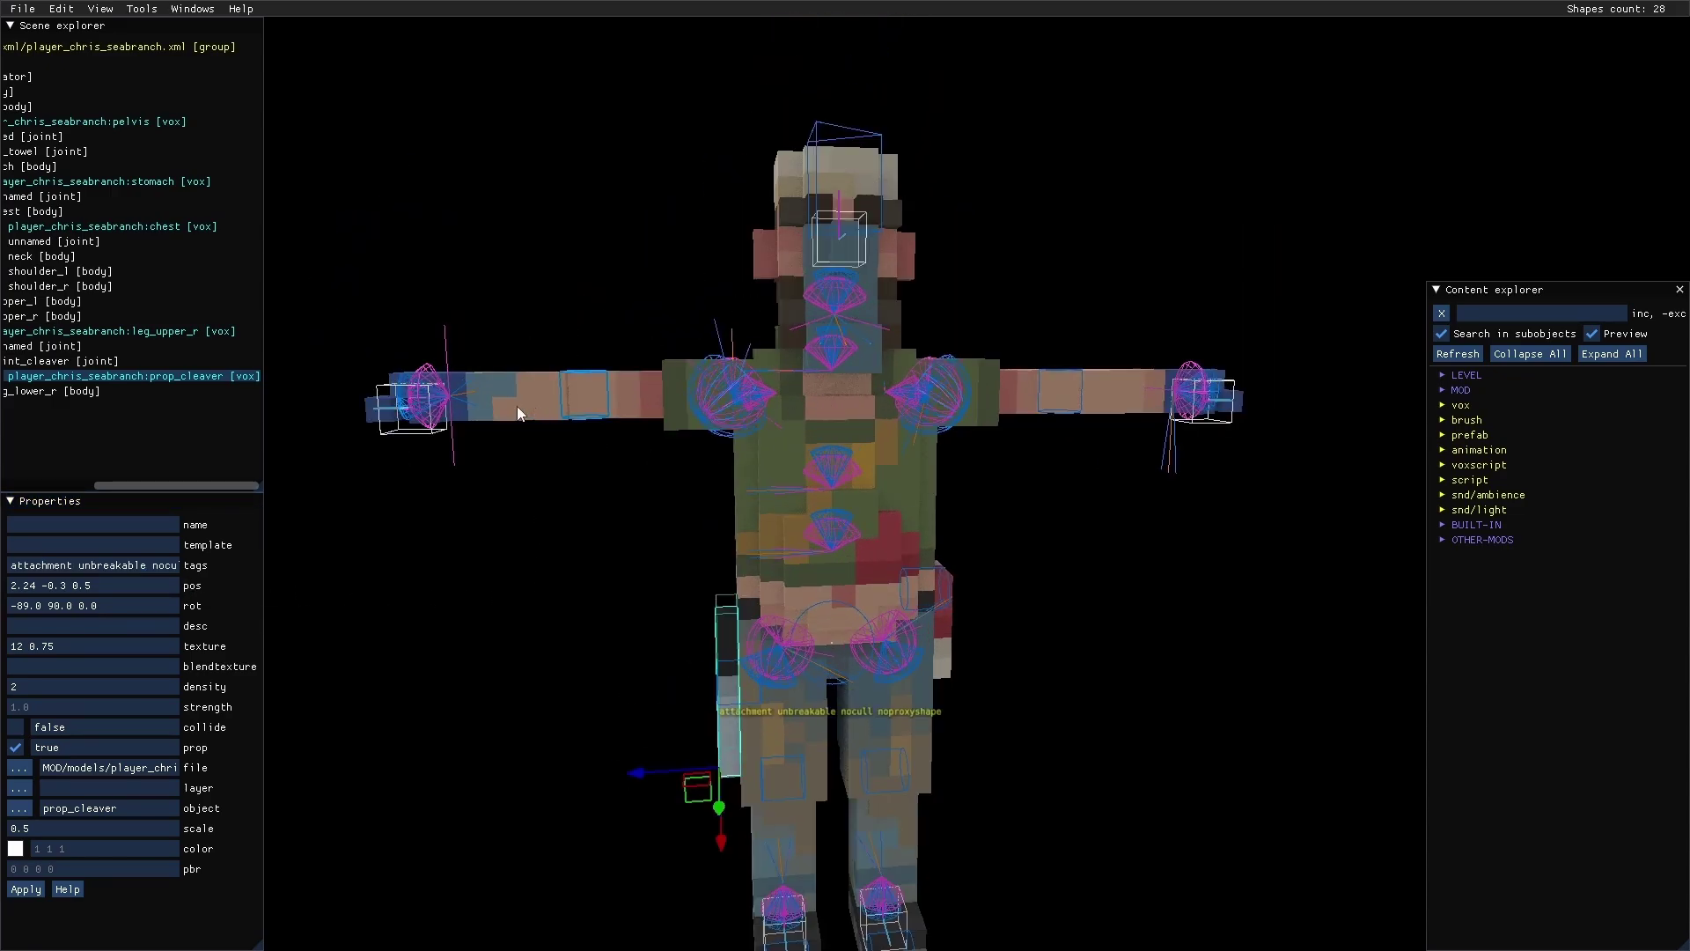
pyautogui.scroll(1, 625, 407)
pyautogui.scroll(1, 669, 465)
pyautogui.scroll(2, 754, 535)
pyautogui.scroll(2, 758, 537)
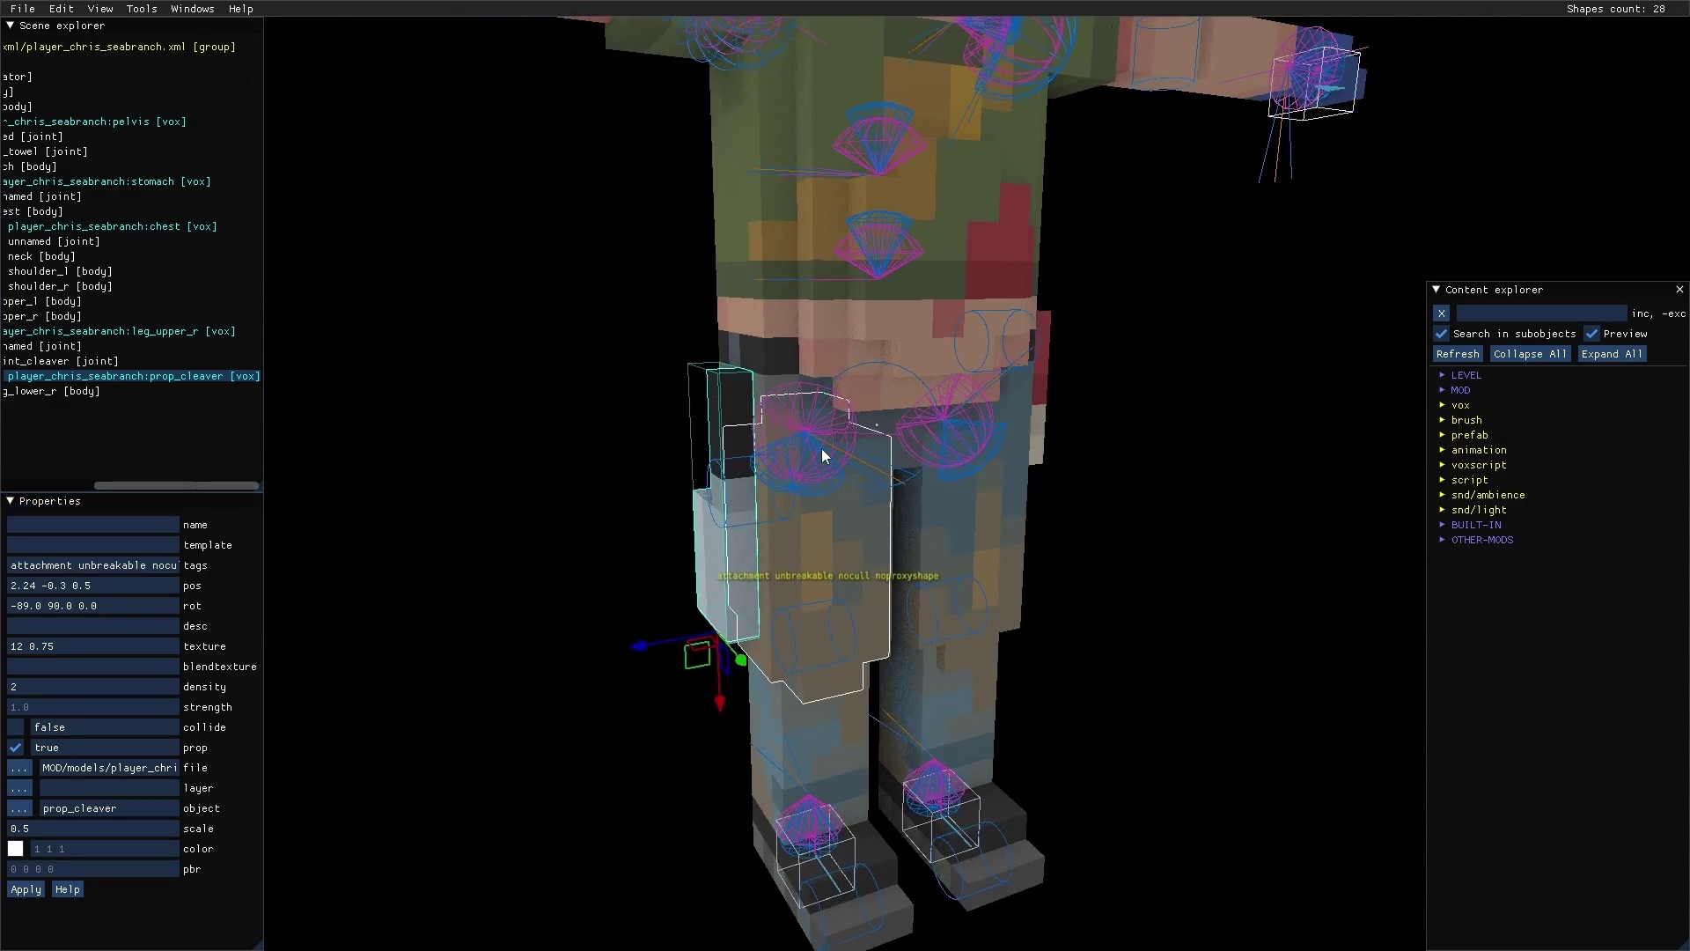
pyautogui.click(822, 474)
pyautogui.scroll(-3, 690, 484)
pyautogui.moveTo(597, 312); pyautogui.dragTo(929, 357, button='right')
pyautogui.scroll(-2, 600, 353)
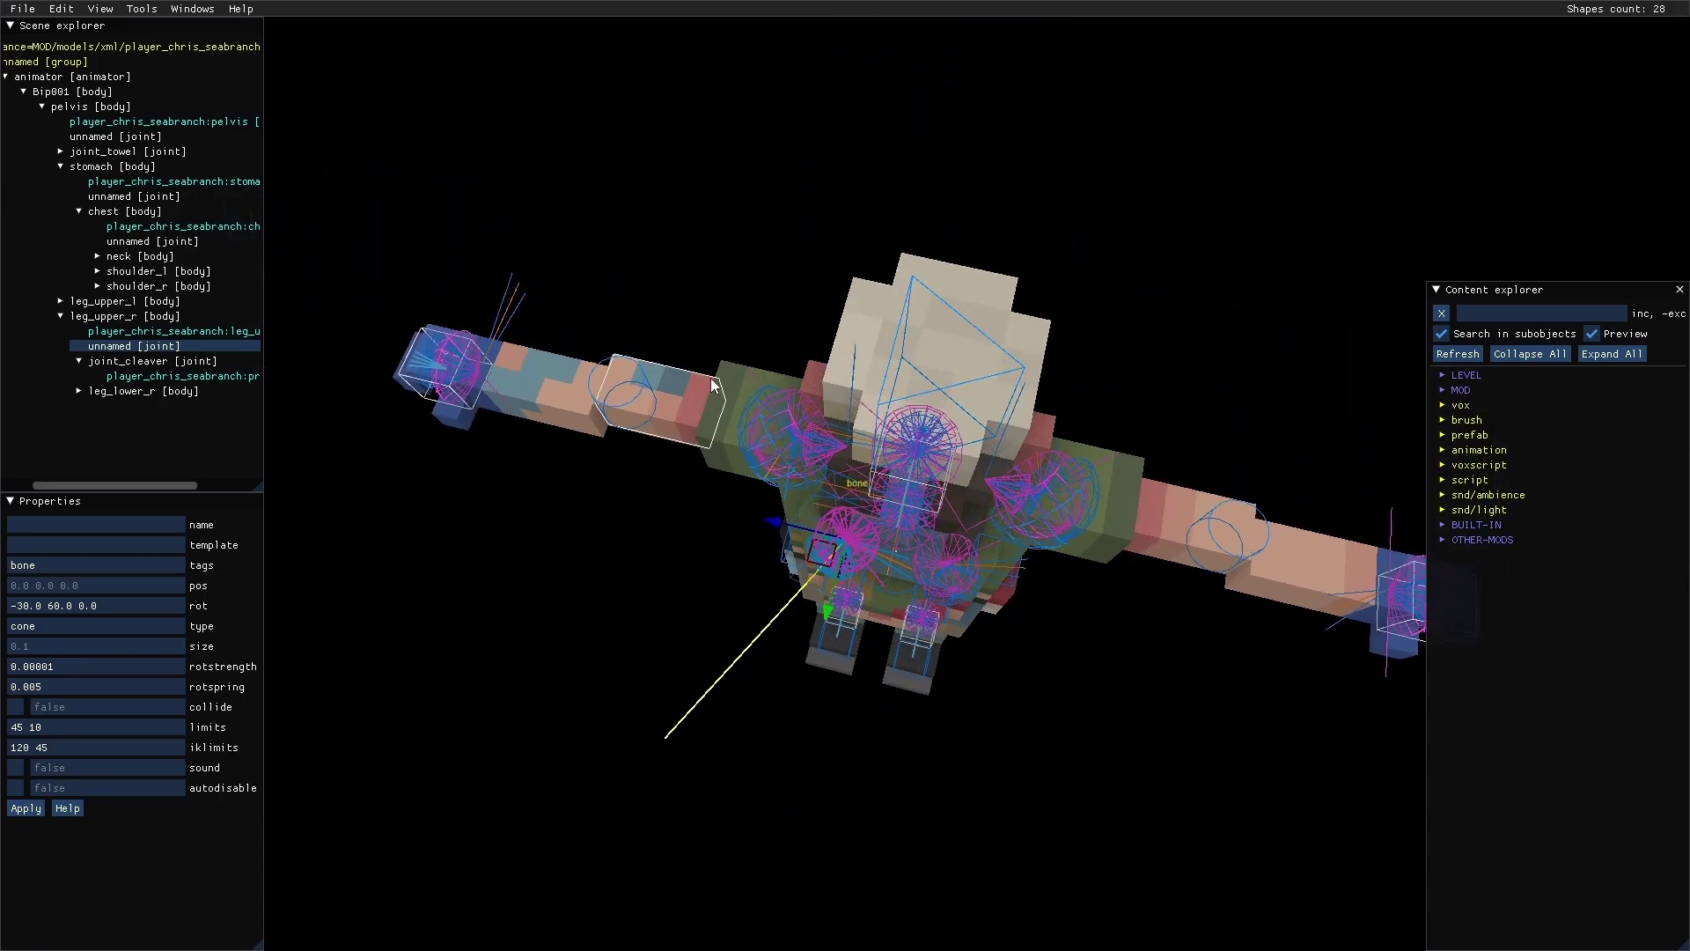
pyautogui.moveTo(713, 405); pyautogui.dragTo(772, 451, button='right')
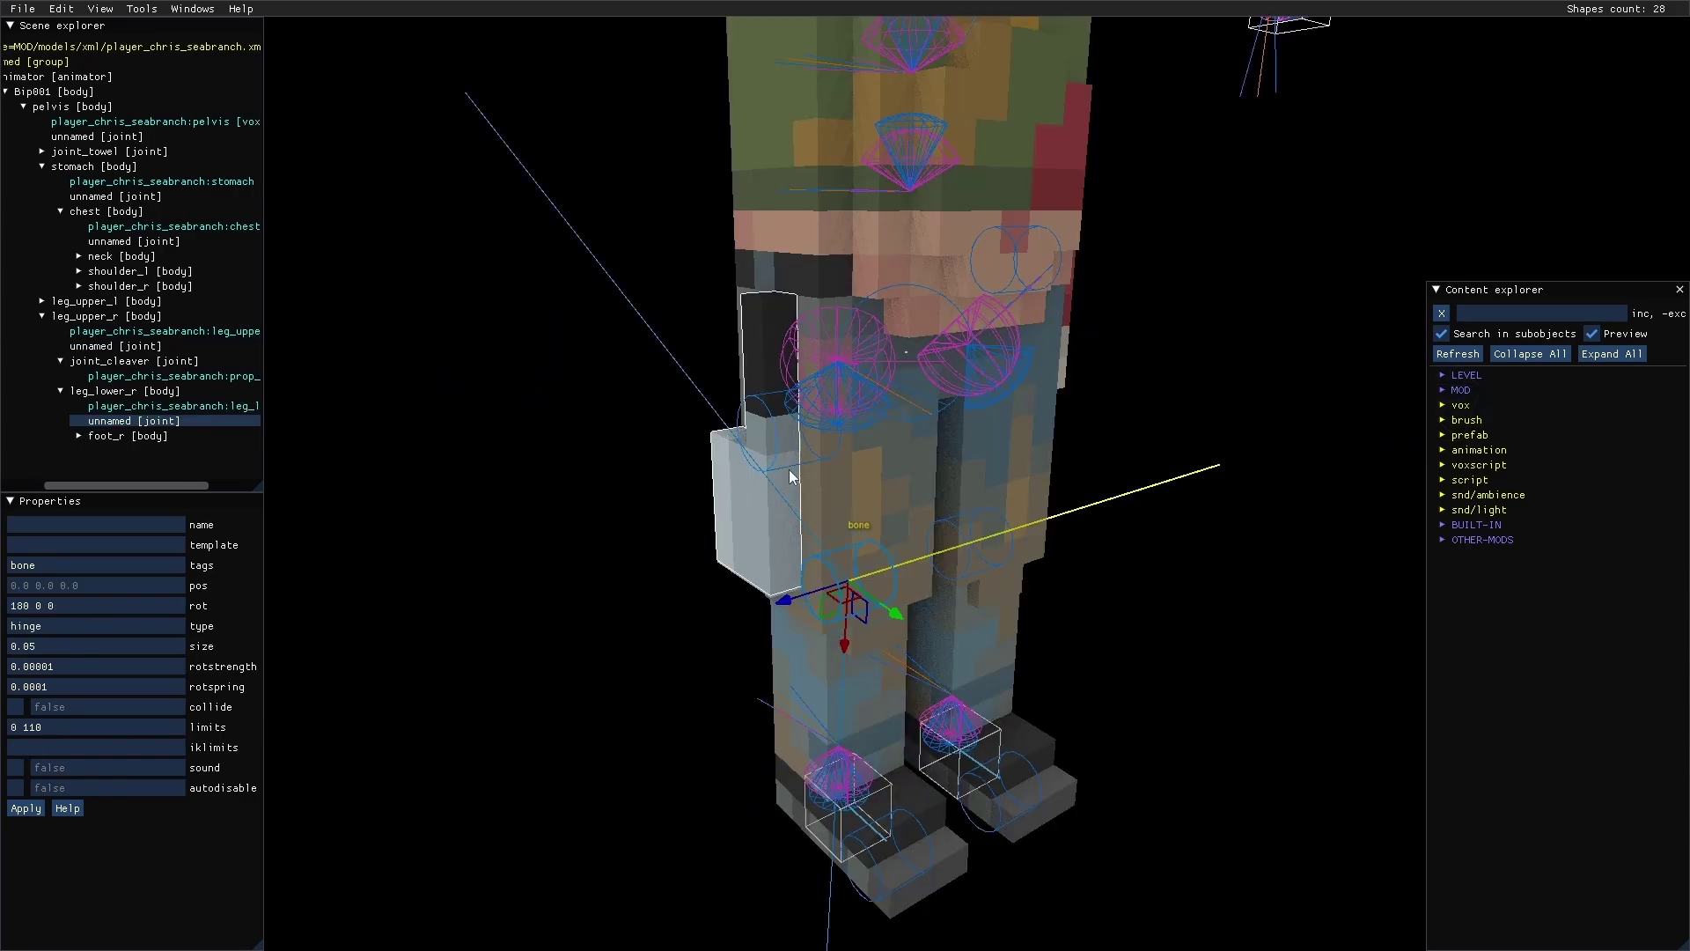
# Examine the cleaver prop and the right leg it hangs from, viewing them from the back and the front
pyautogui.moveTo(669, 396); pyautogui.dragTo(768, 393, button='right')
pyautogui.scroll(-3, 769, 394)
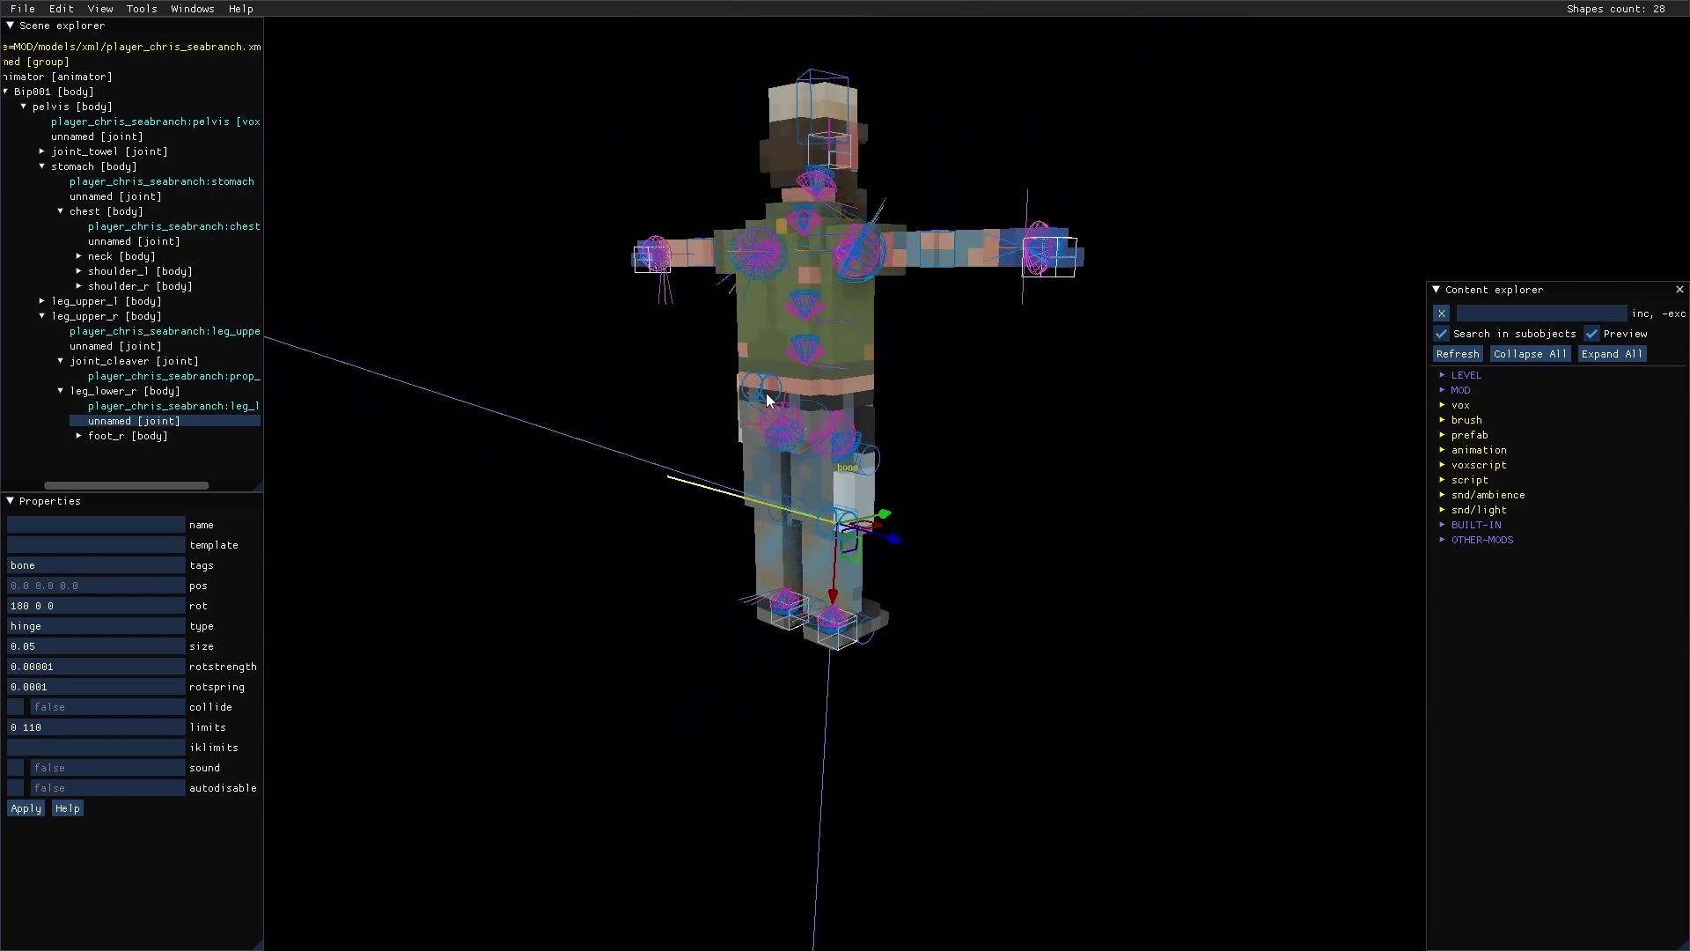
pyautogui.scroll(5, 767, 392)
pyautogui.click(840, 509)
pyautogui.click(1082, 459)
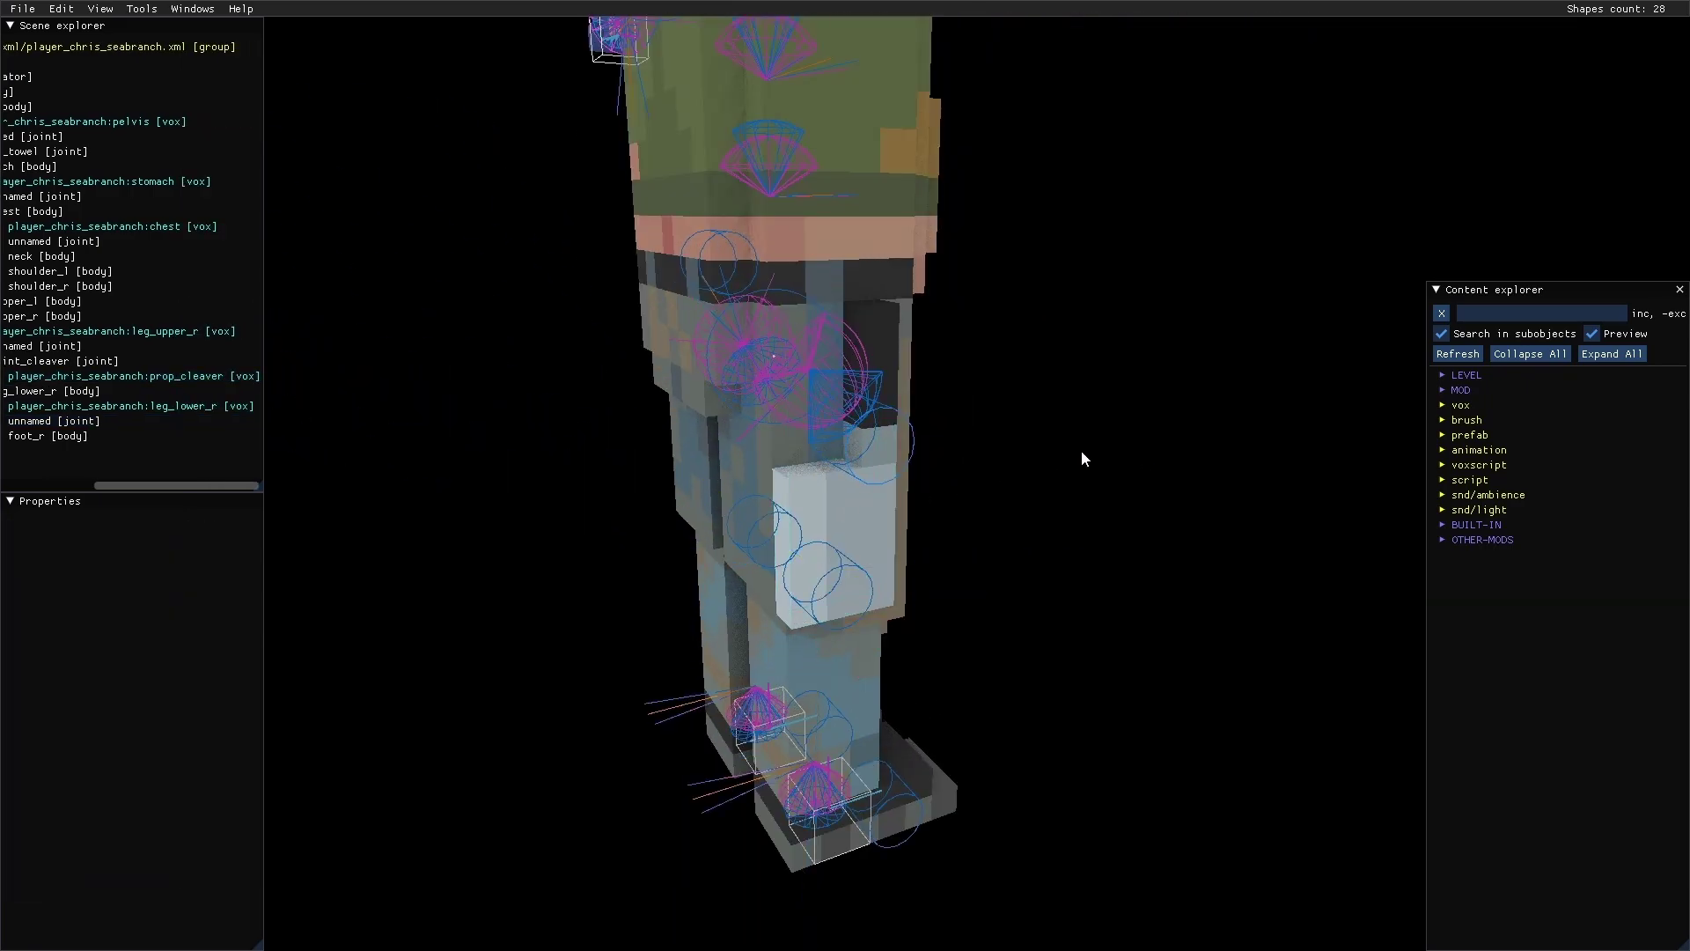
pyautogui.click(871, 457)
pyautogui.scroll(5, 711, 578)
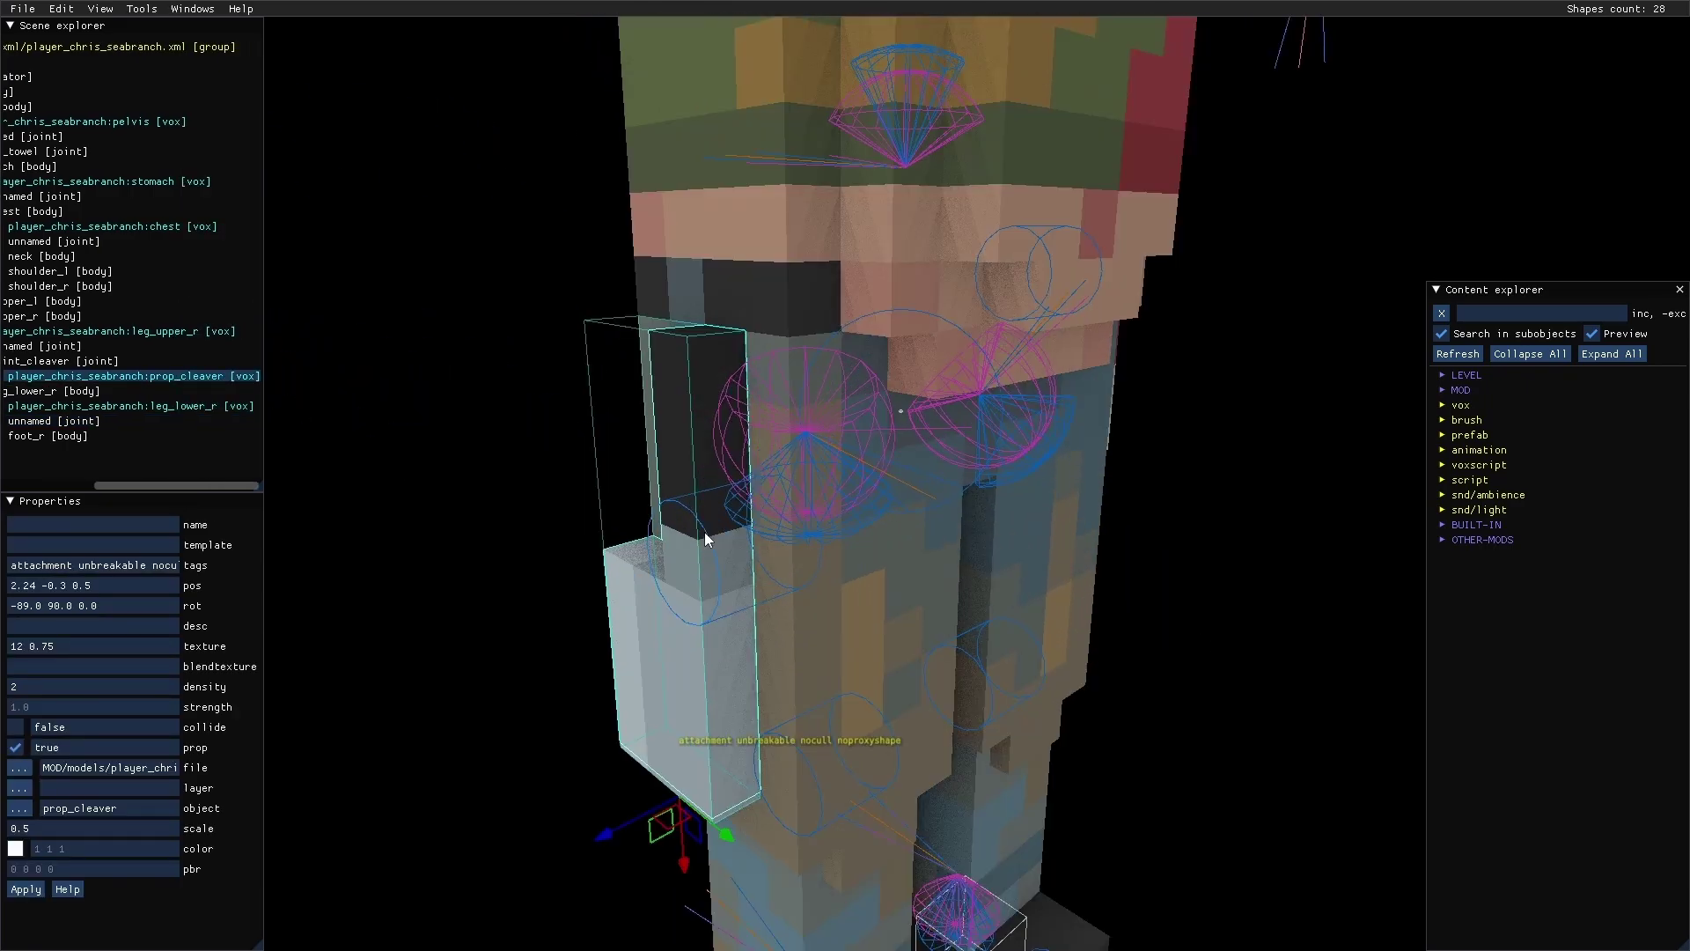
pyautogui.click(704, 532)
pyautogui.click(411, 429)
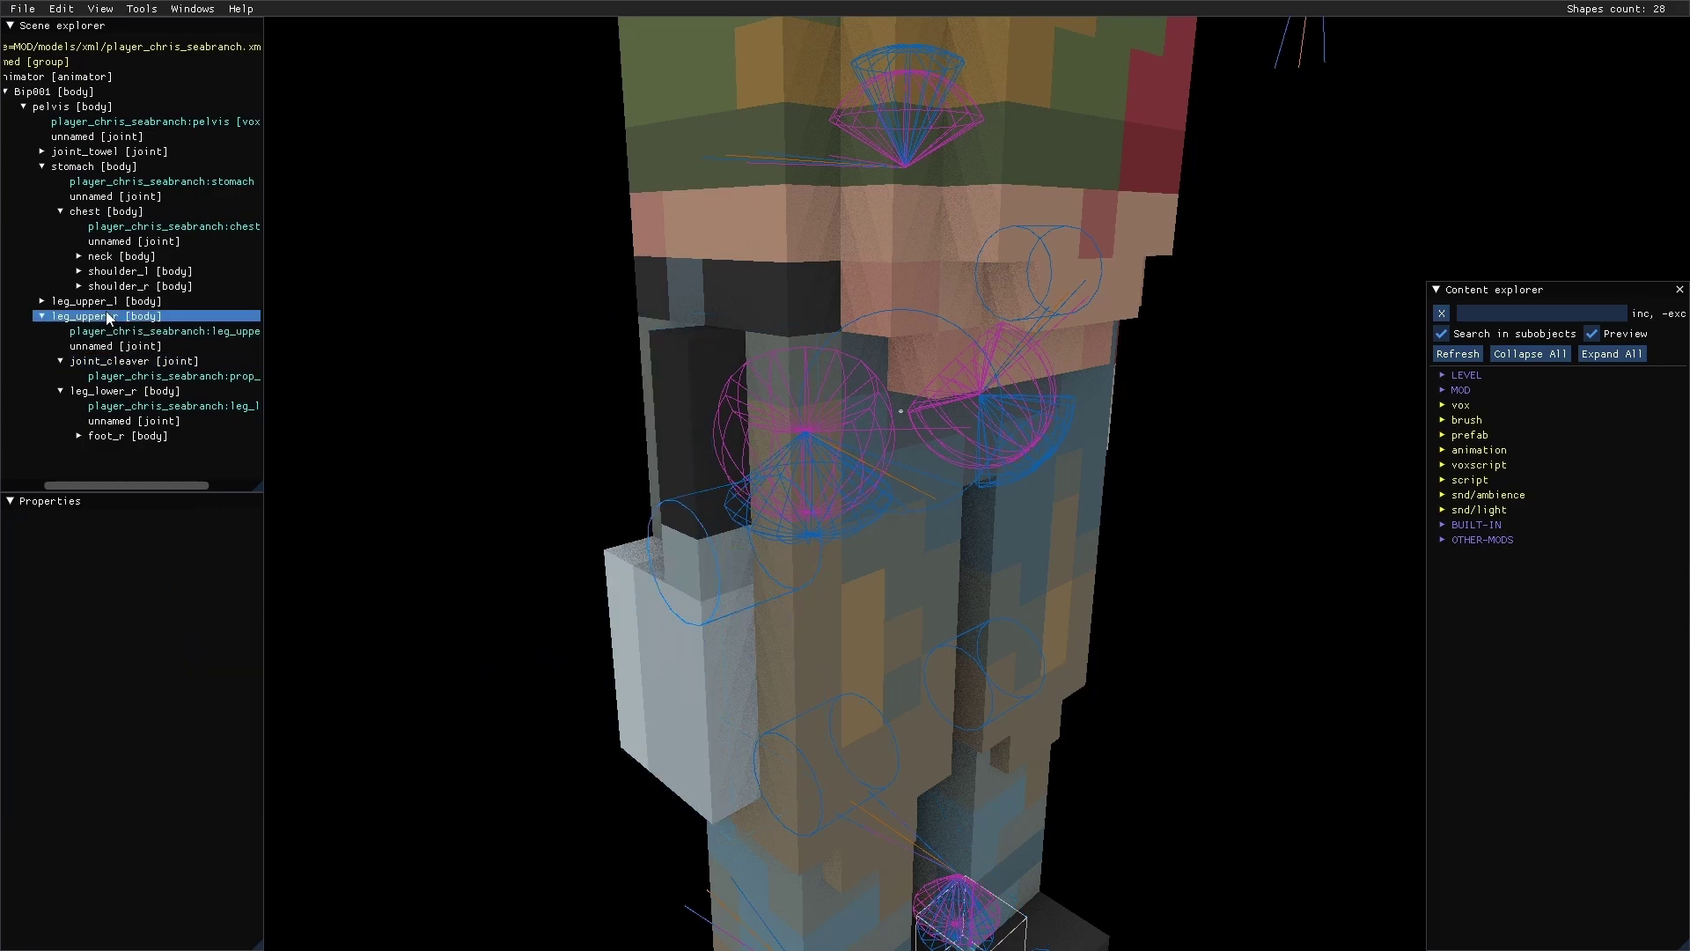
# Add a new joint under the chest's vox and name it "backpack thingy"
pyautogui.moveTo(370, 352); pyautogui.dragTo(710, 362, button='right')
pyautogui.click(717, 362)
pyautogui.click(894, 291)
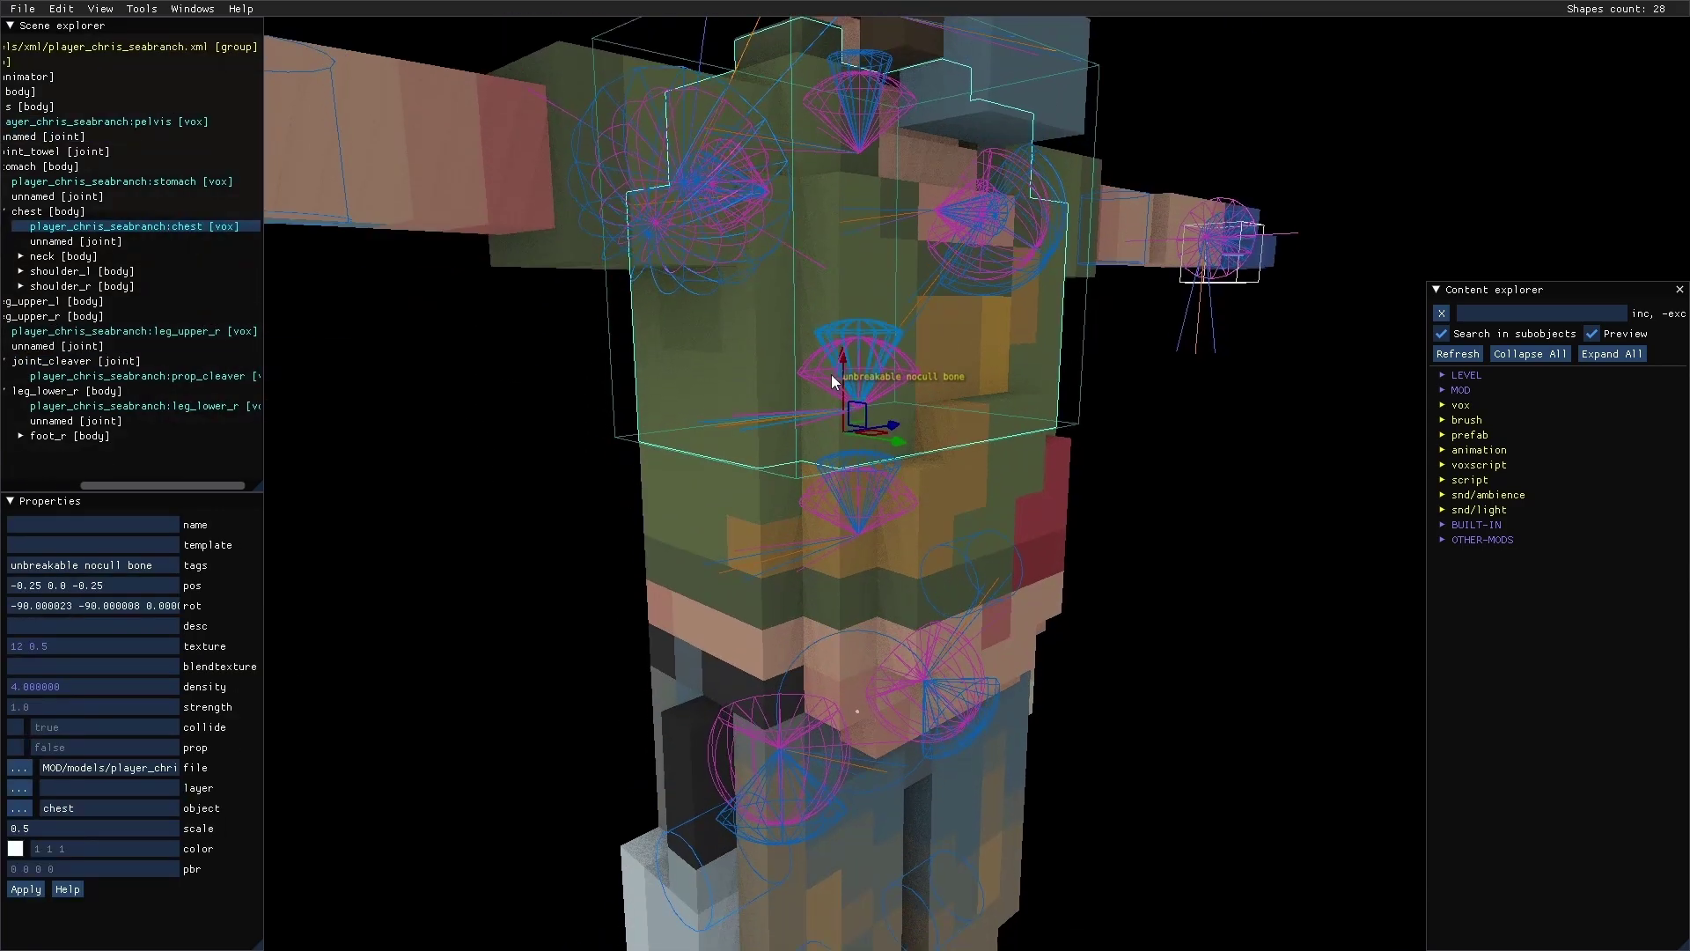
pyautogui.moveTo(901, 354); pyautogui.dragTo(794, 331, button='right')
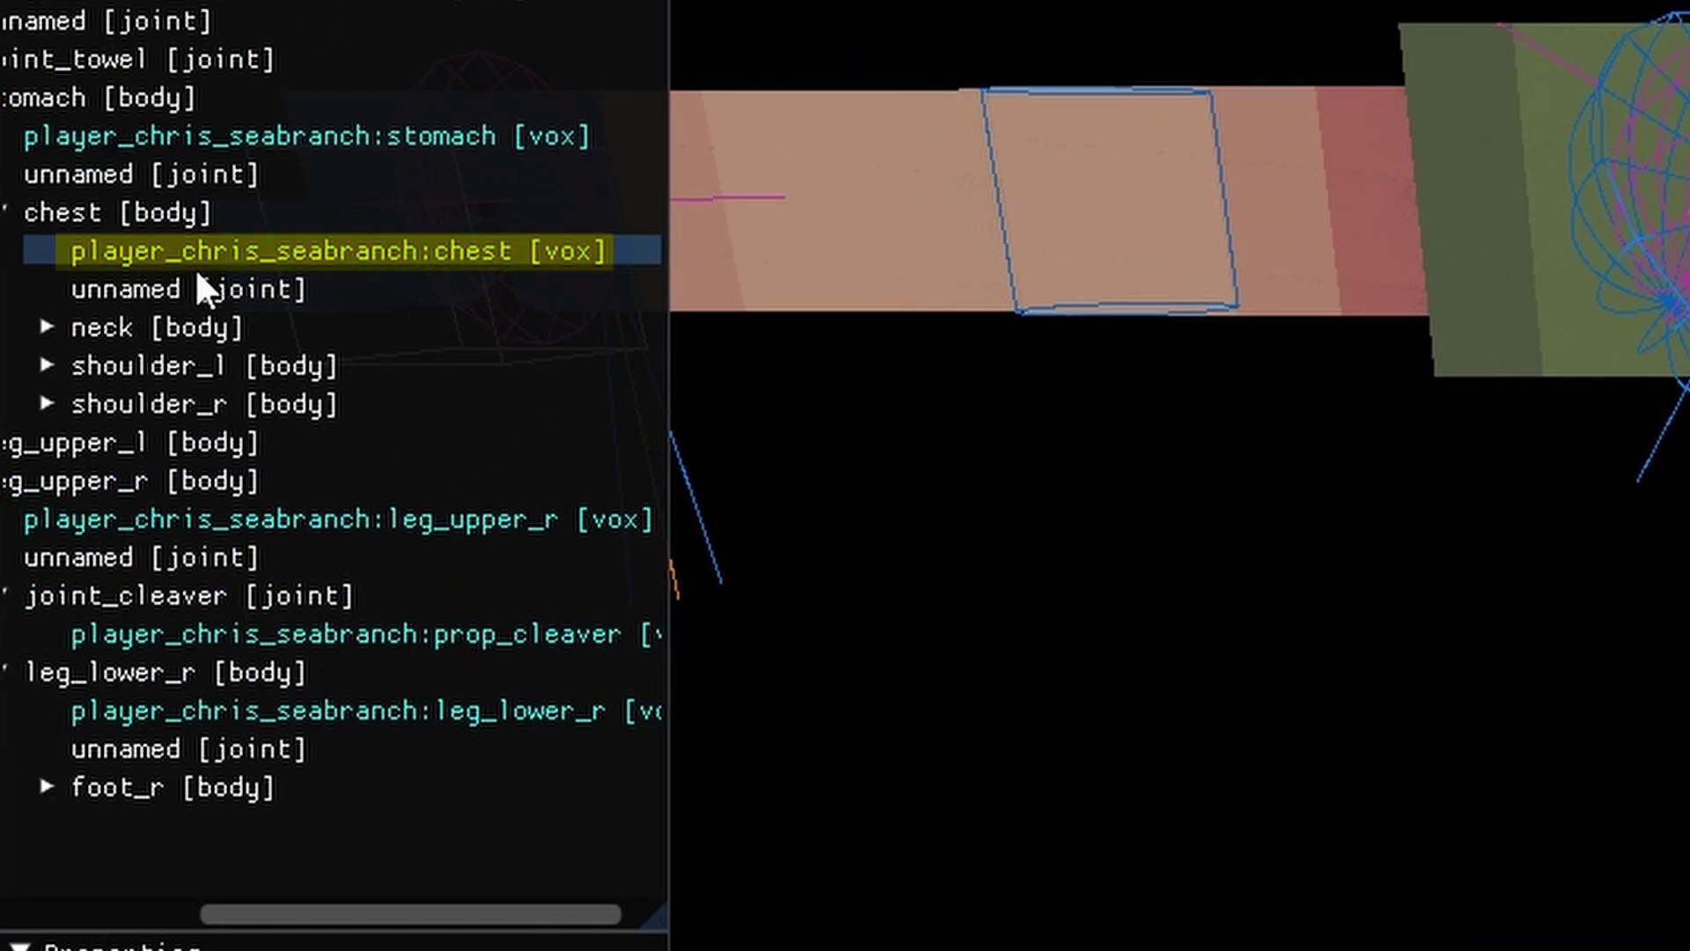
pyautogui.rightClick(69, 224)
pyautogui.moveTo(359, 381)
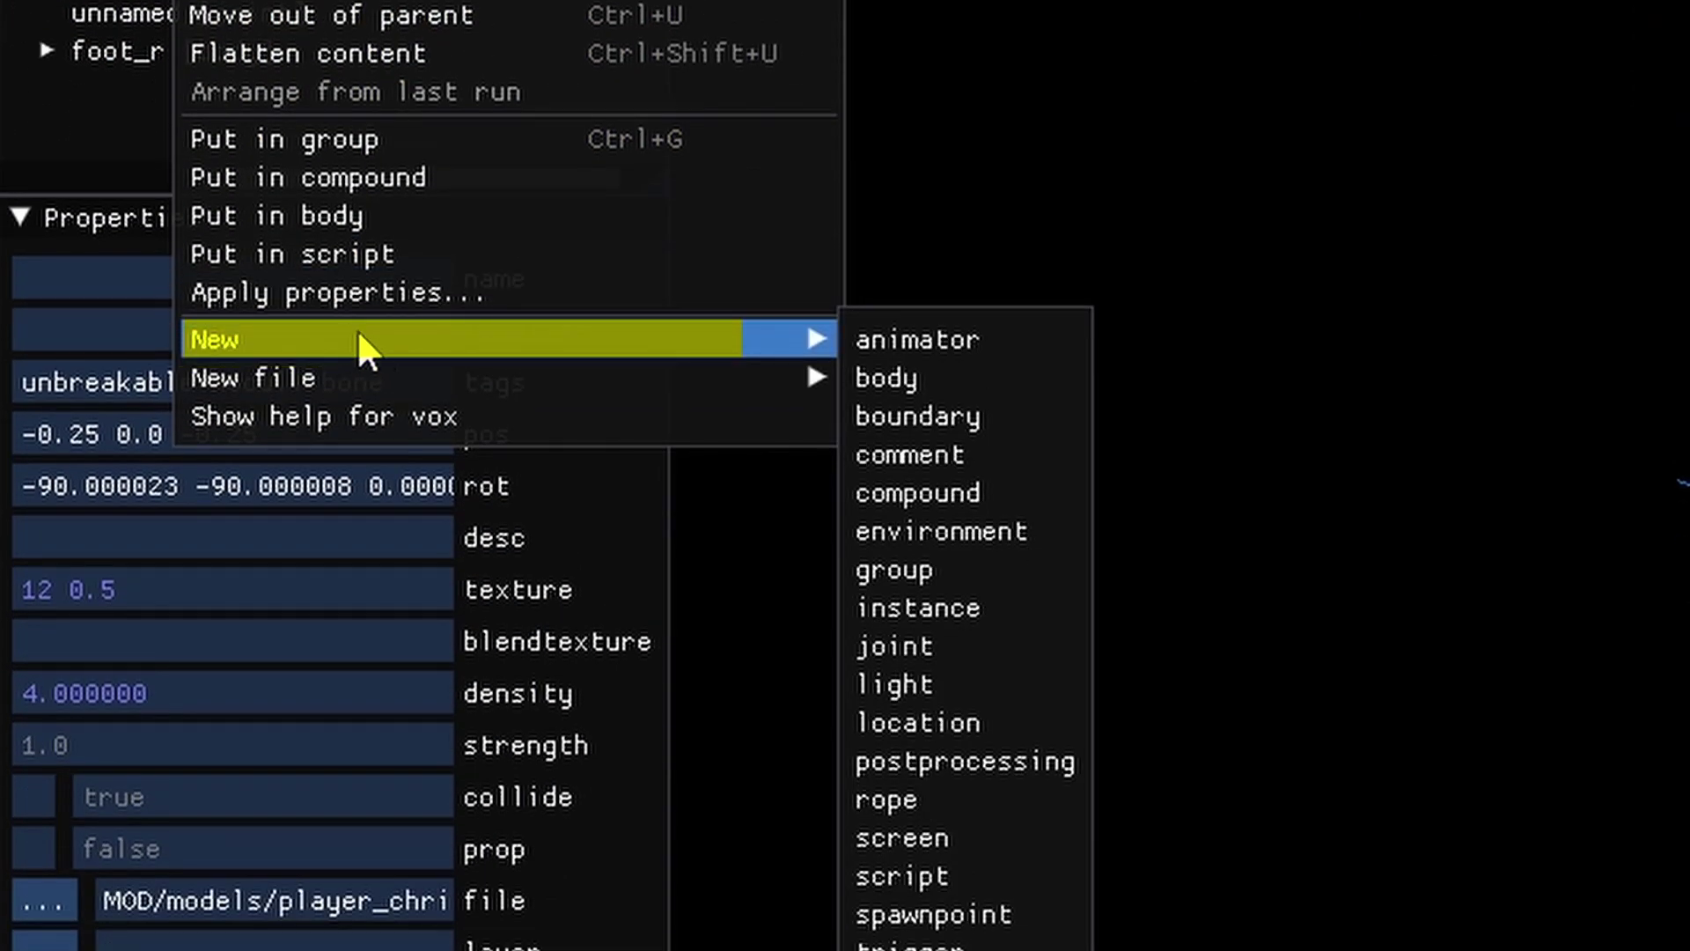
pyautogui.click(901, 655)
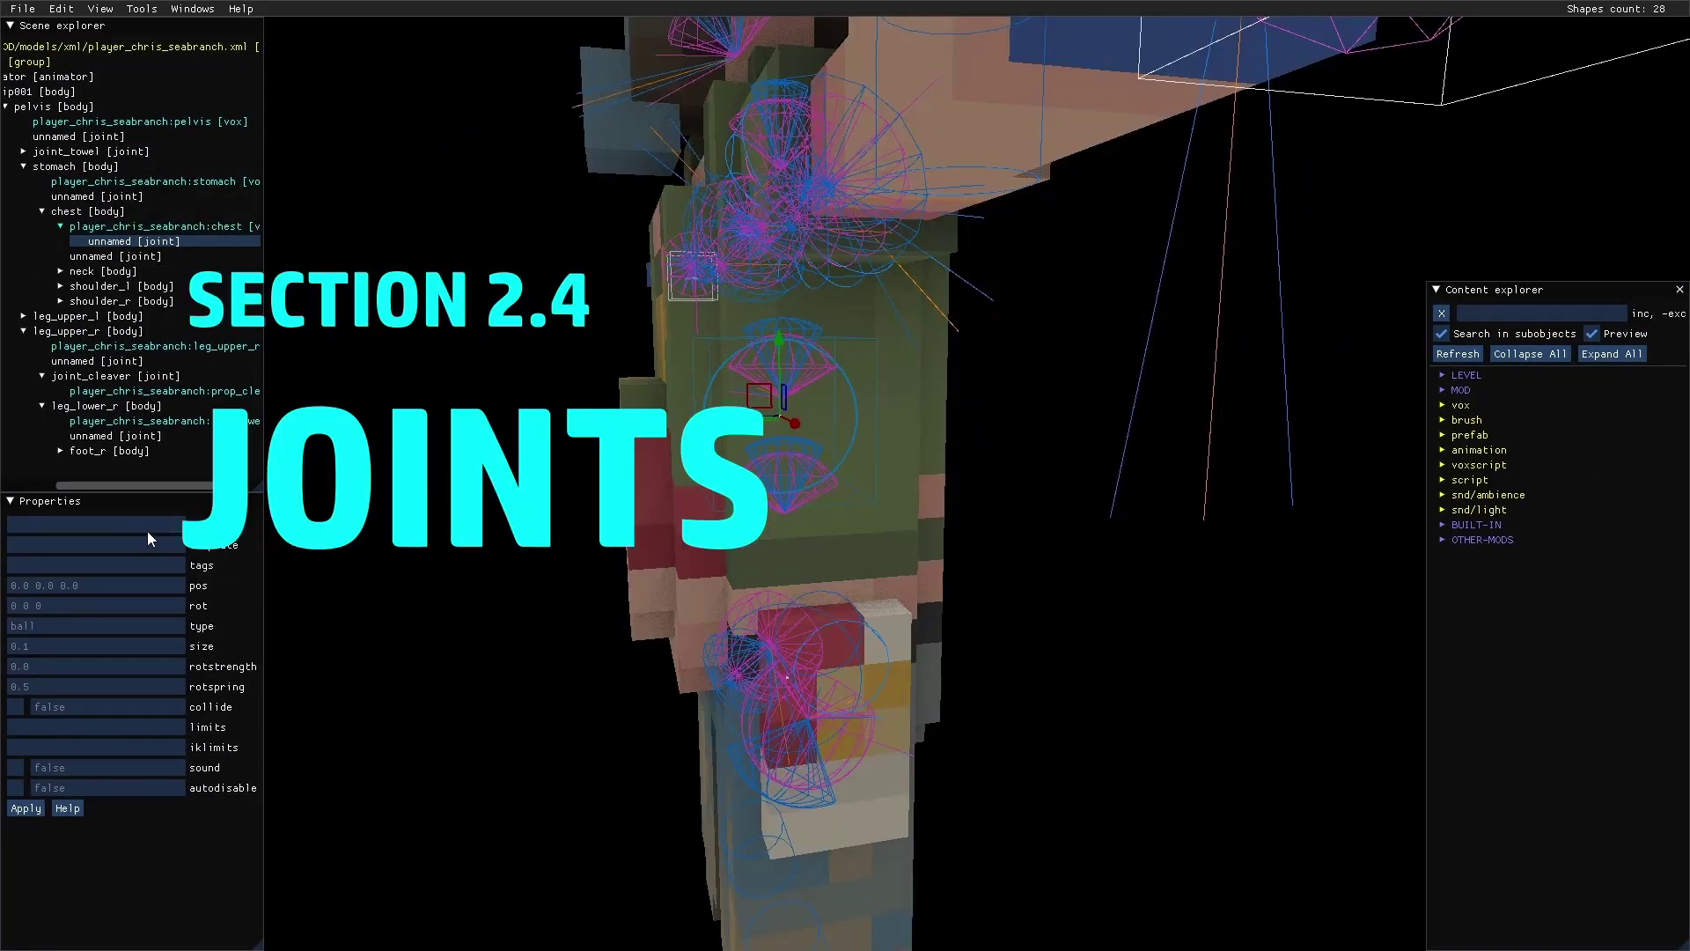
pyautogui.click(77, 527)
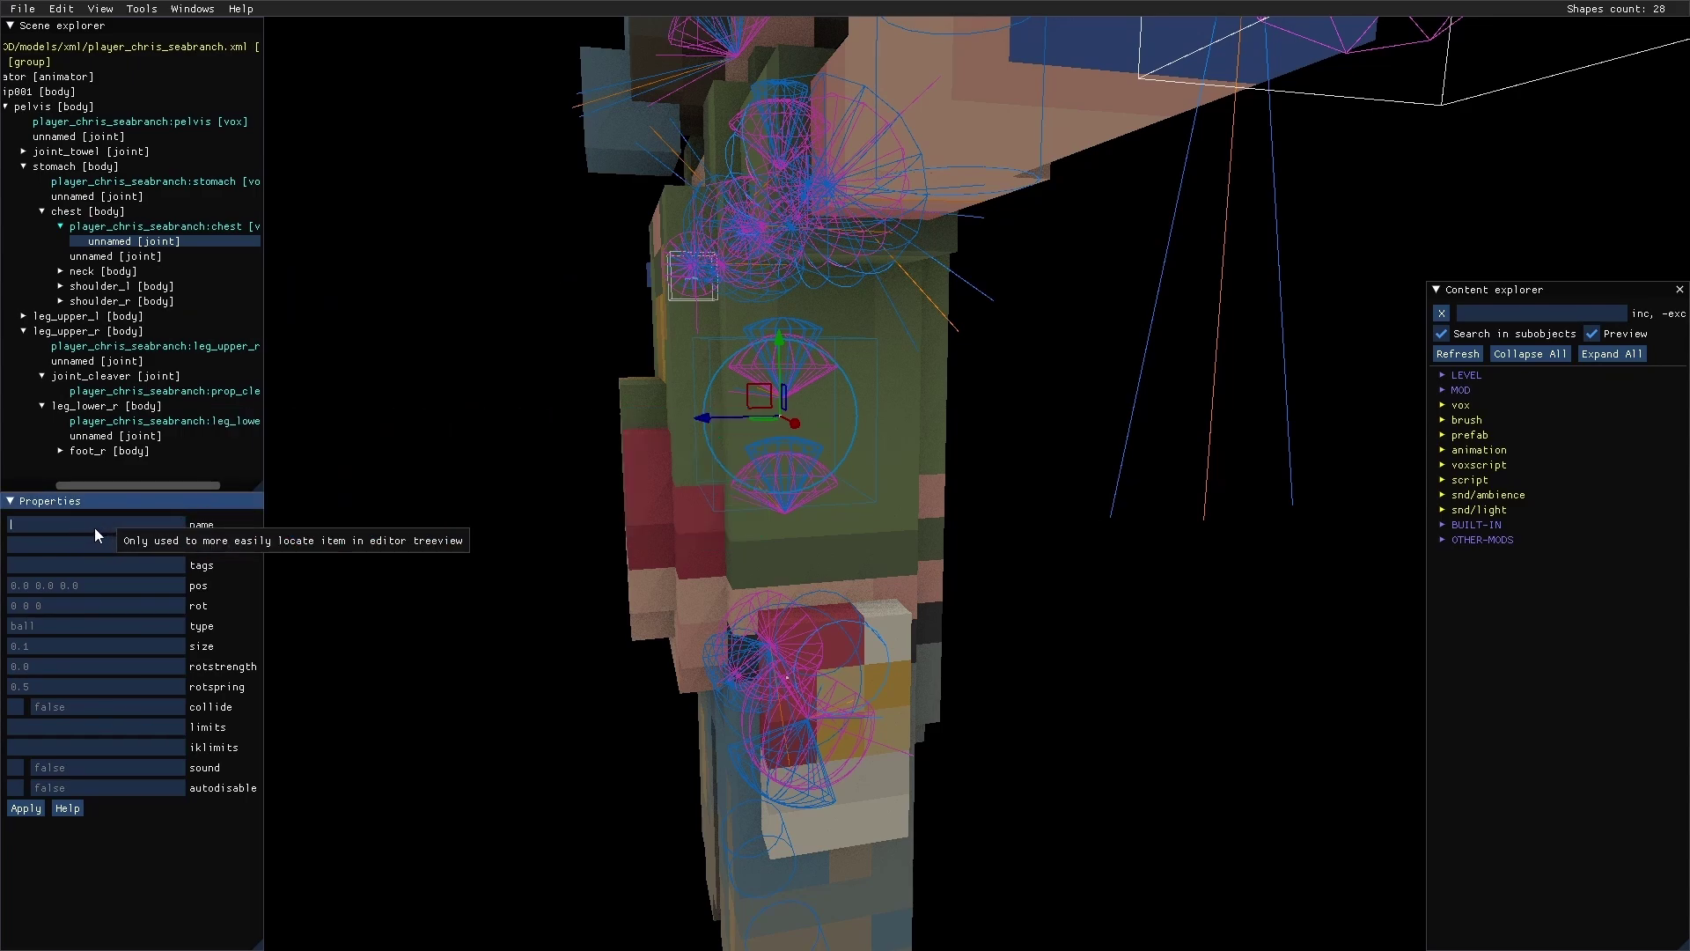
pyautogui.write('backpack thingy')
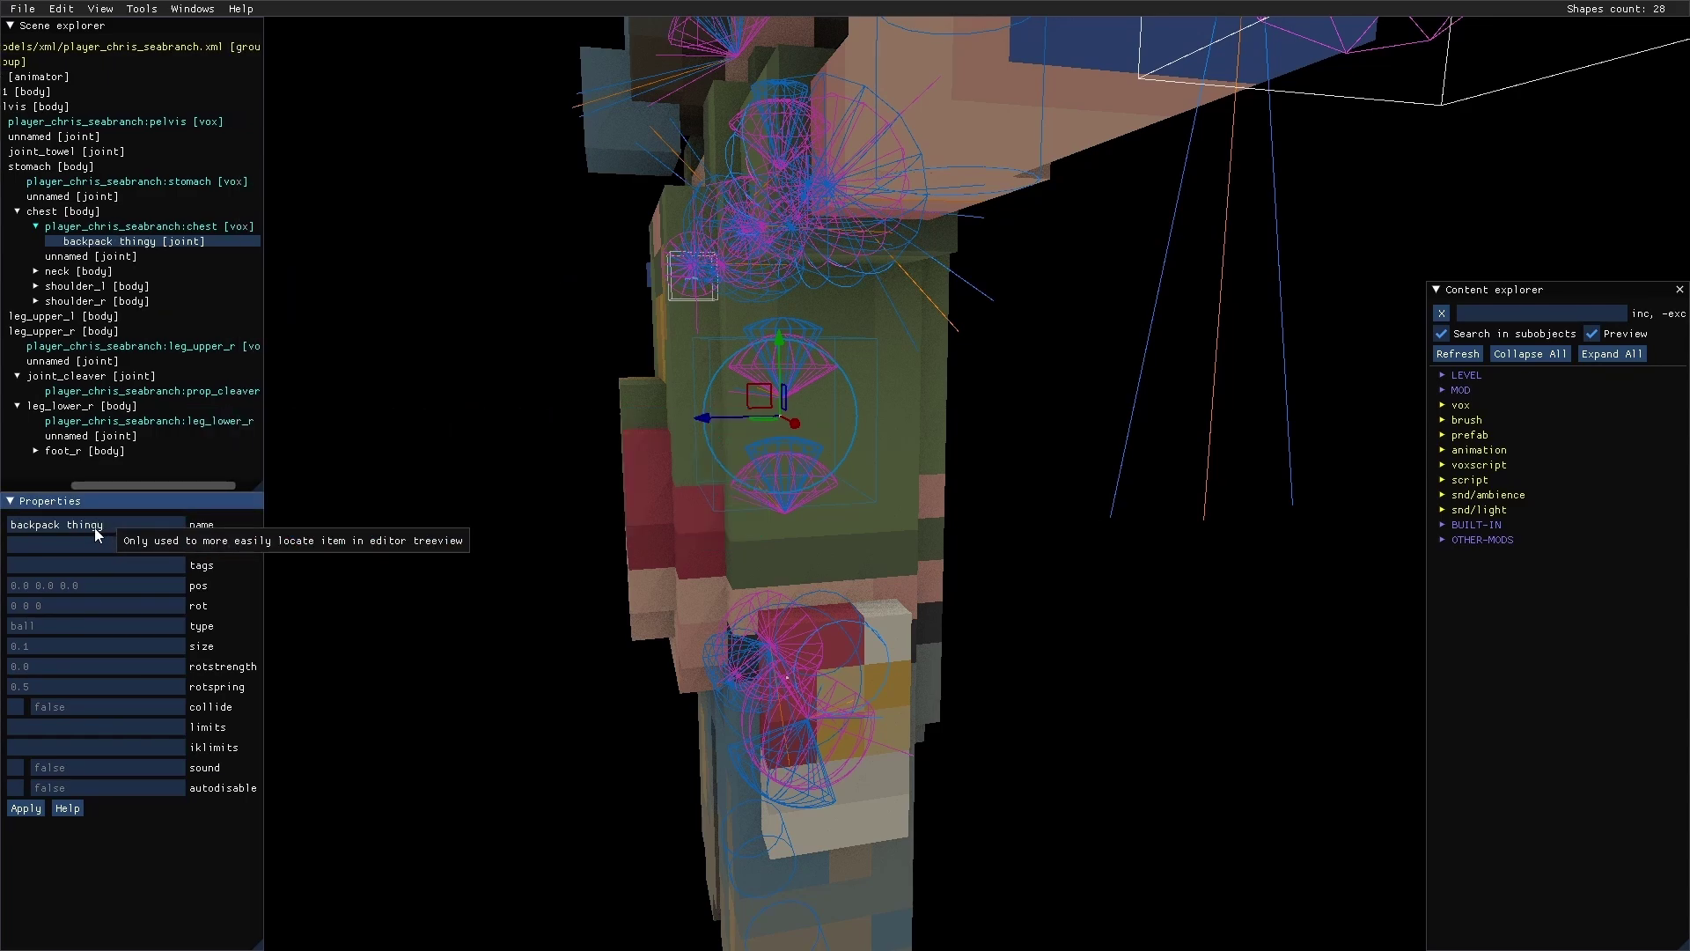
# Give the backpack joint the tag attachment and set its size to 0.05
pyautogui.click(129, 568)
pyautogui.write('attachment')
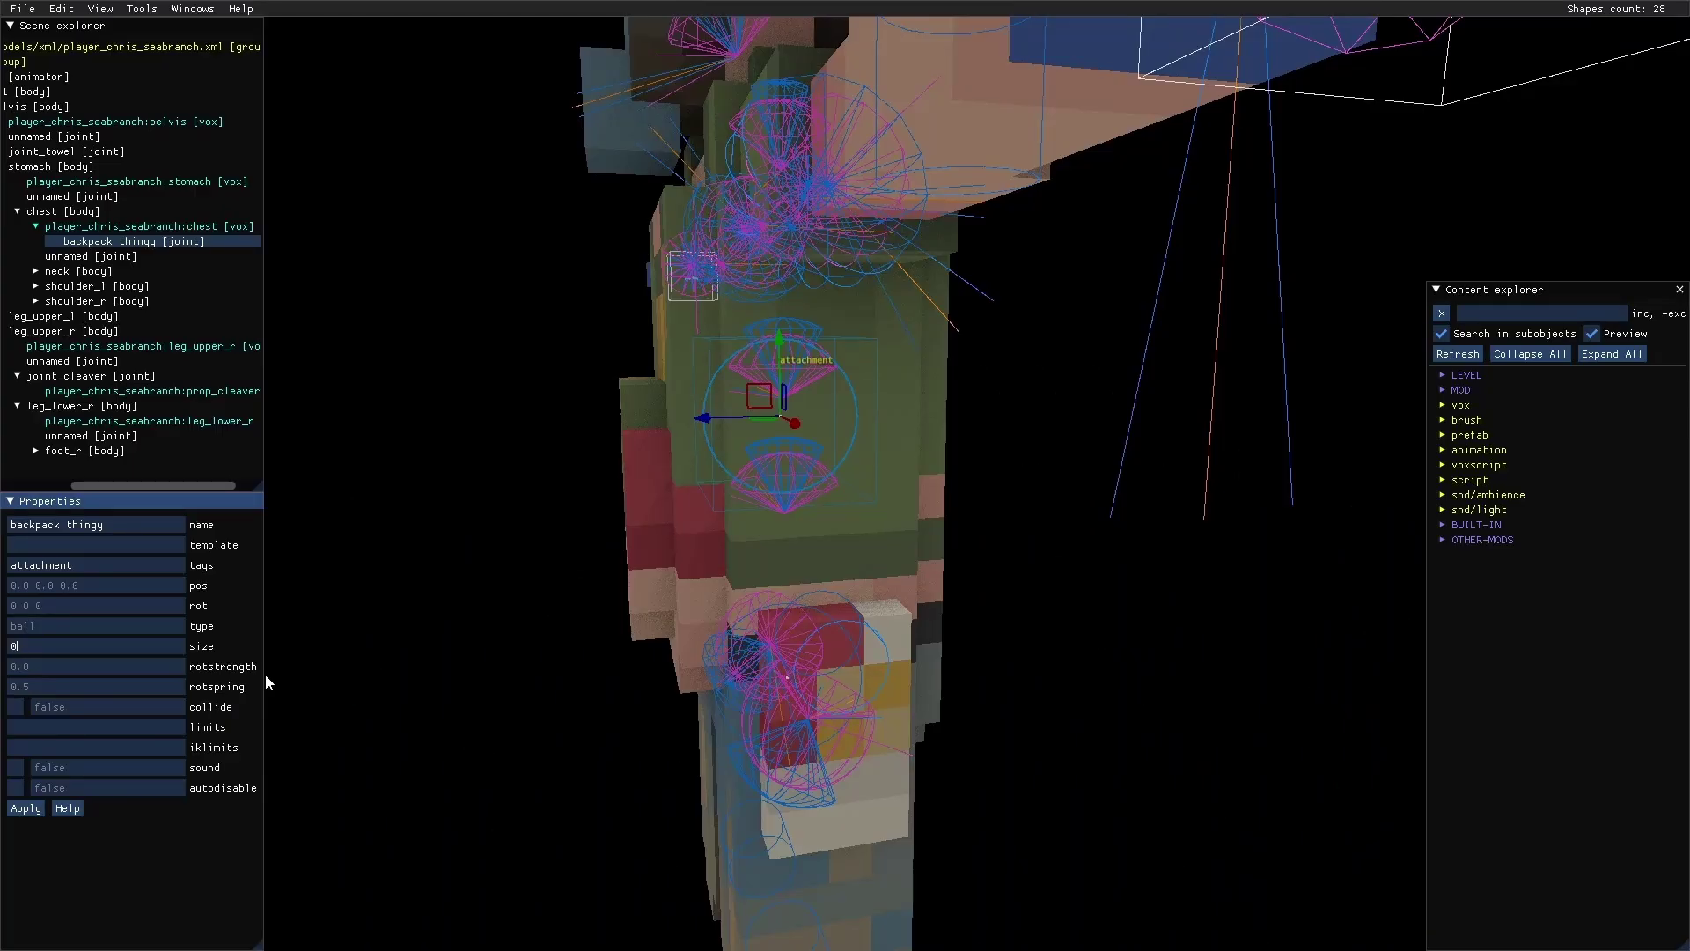
pyautogui.write('.05')
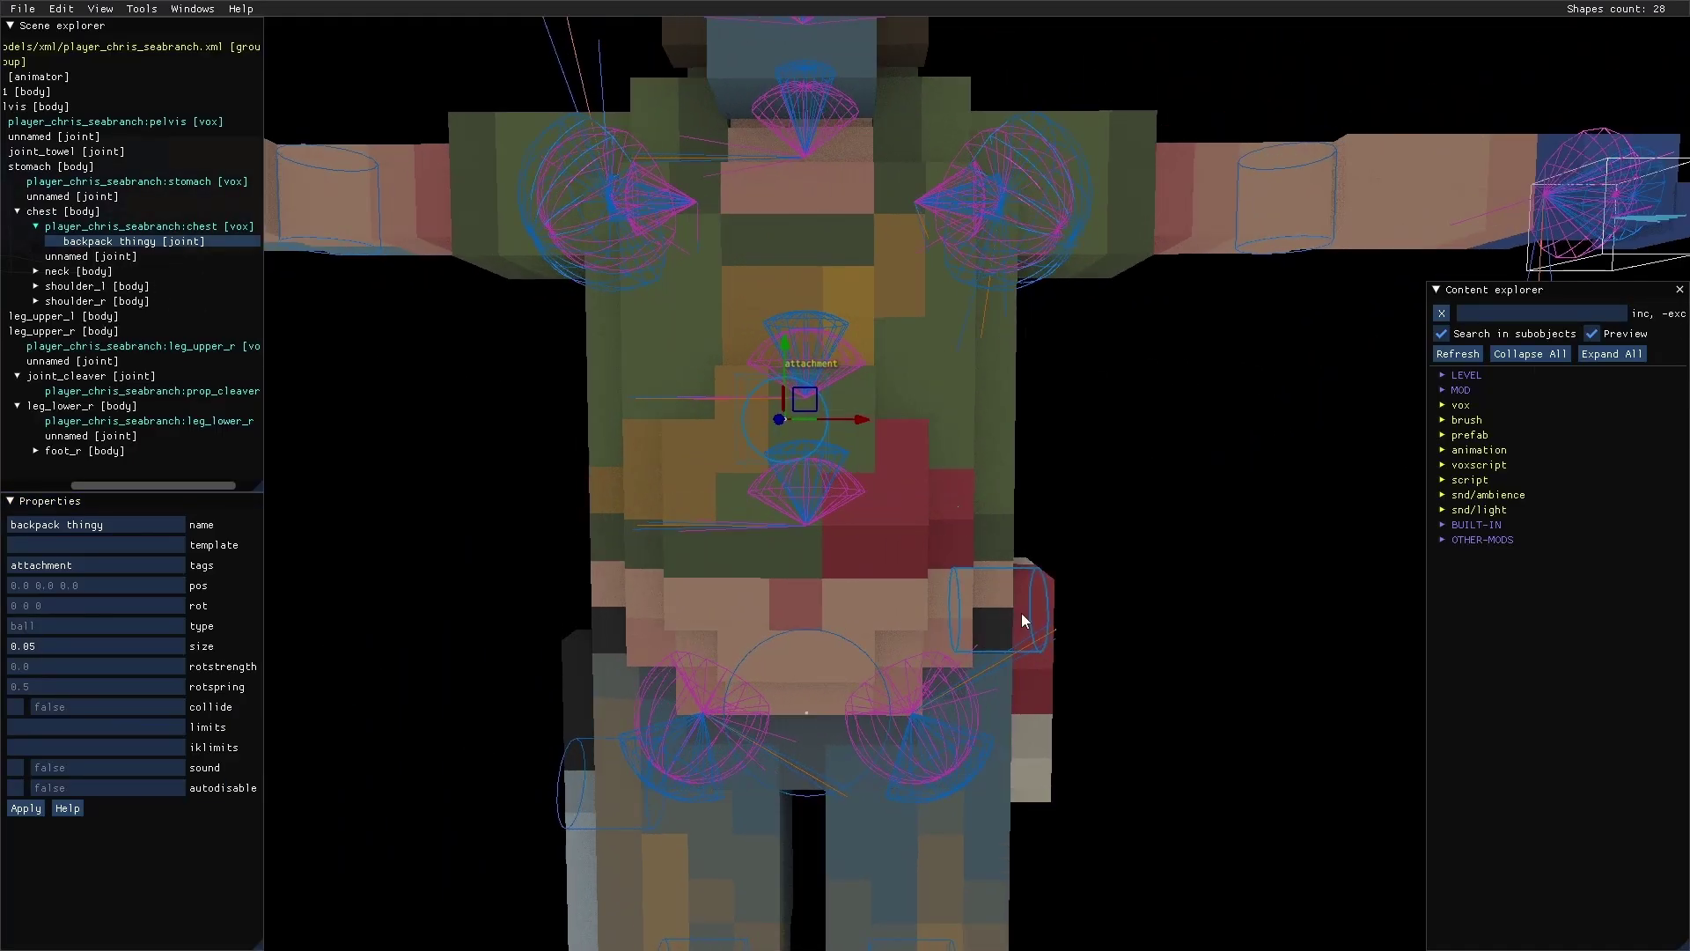
# Move the backpack joint behind the chest to position 0.0 0.0 -1.5, using a move snap of 0.500
pyautogui.moveTo(1056, 591); pyautogui.dragTo(874, 616, button='right')
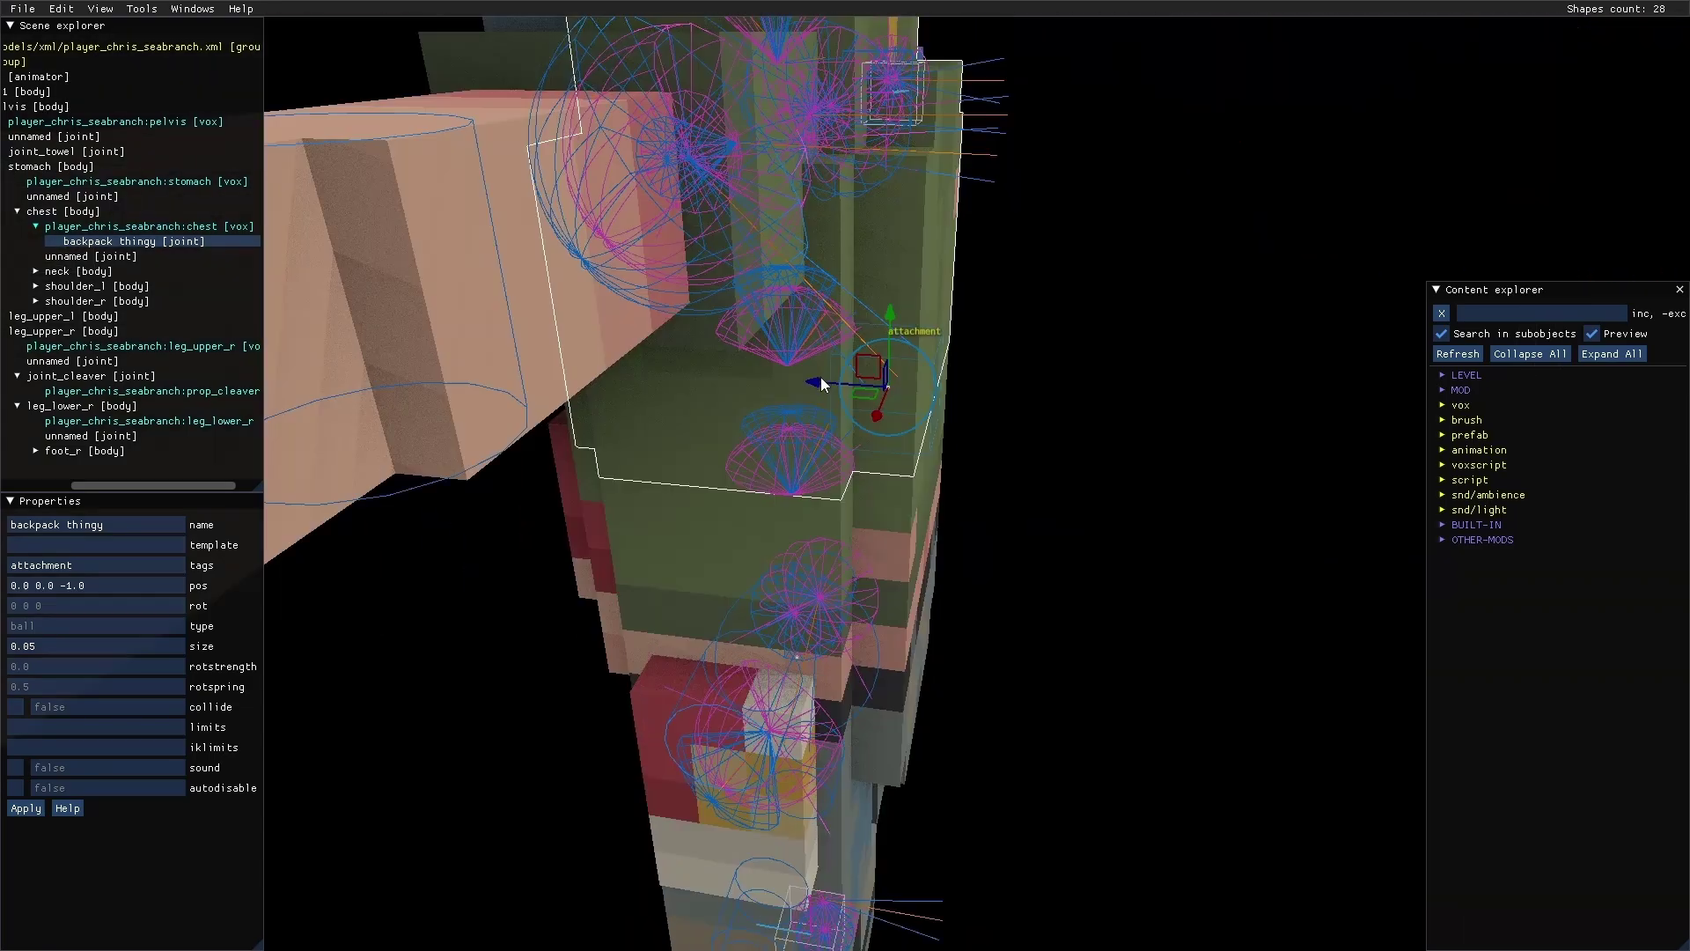
pyautogui.moveTo(864, 386); pyautogui.dragTo(868, 387)
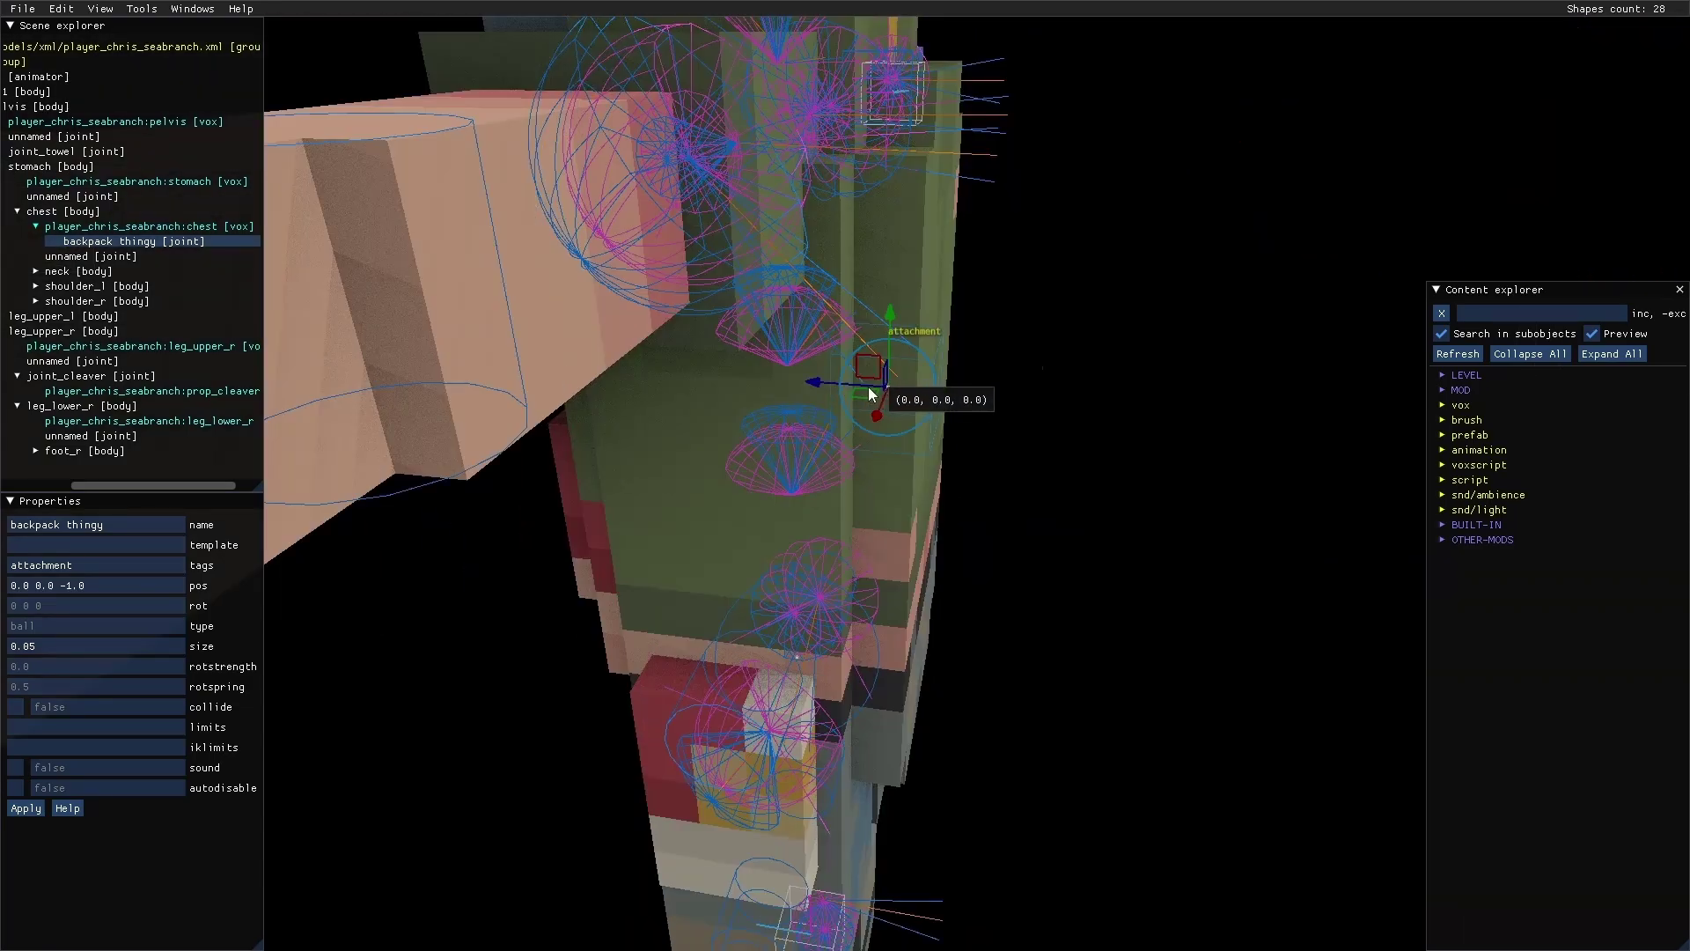
pyautogui.click(192, 10)
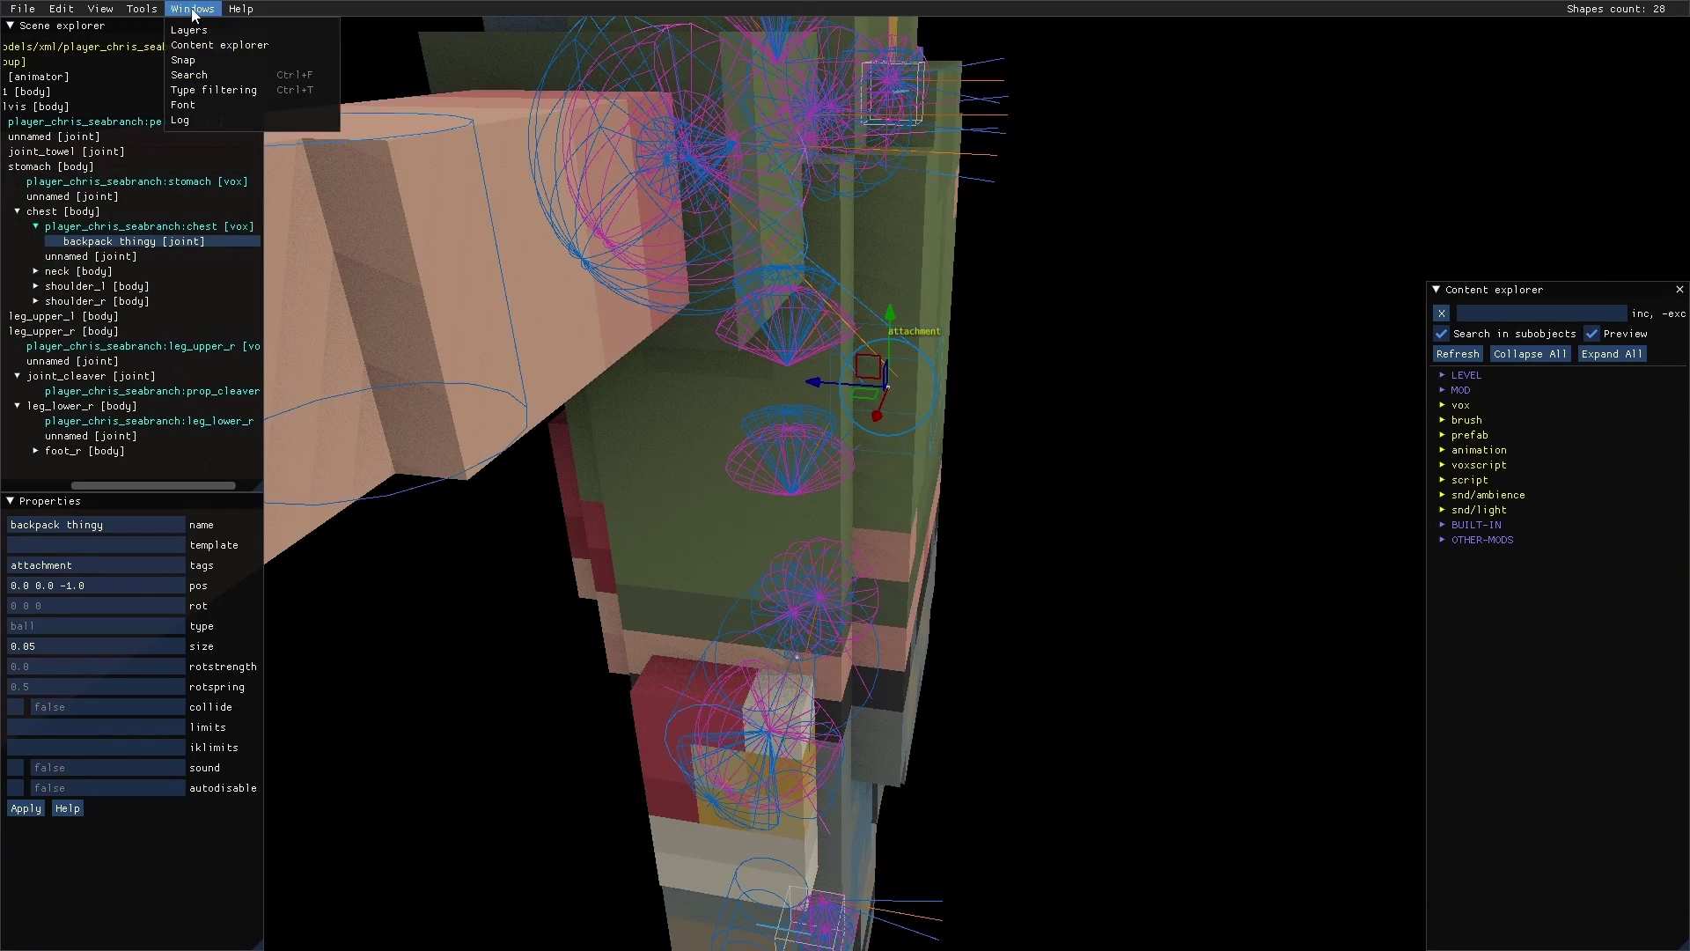
pyautogui.click(183, 60)
pyautogui.click(413, 56)
pyautogui.write('0.500')
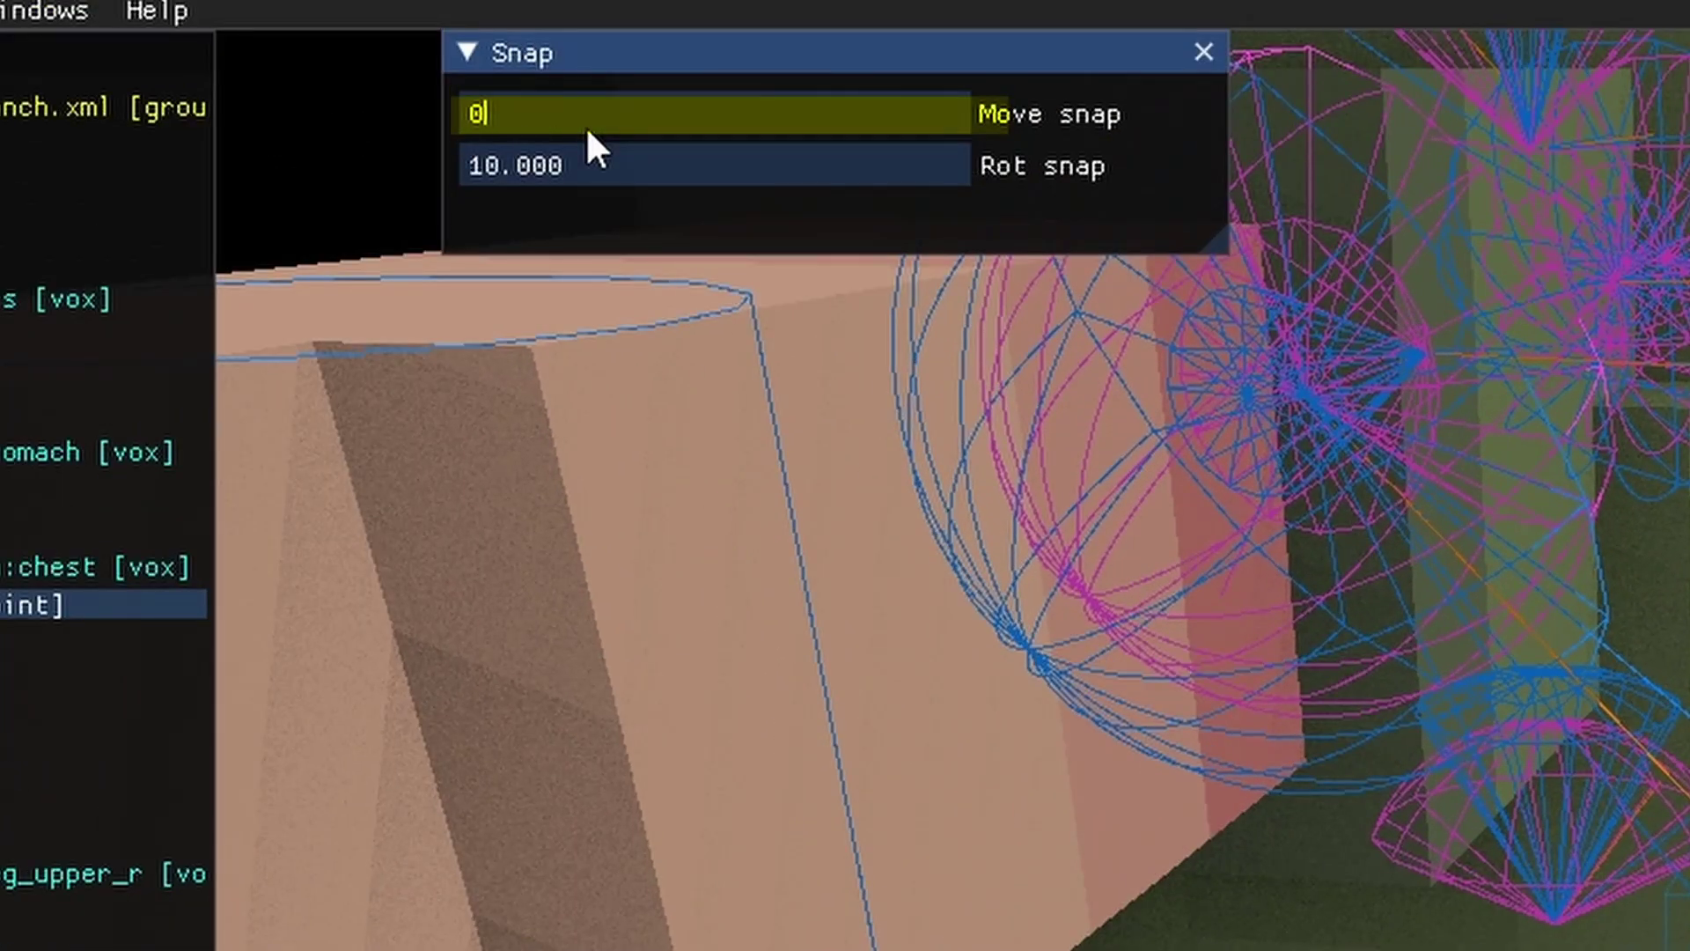
pyautogui.press('Return')
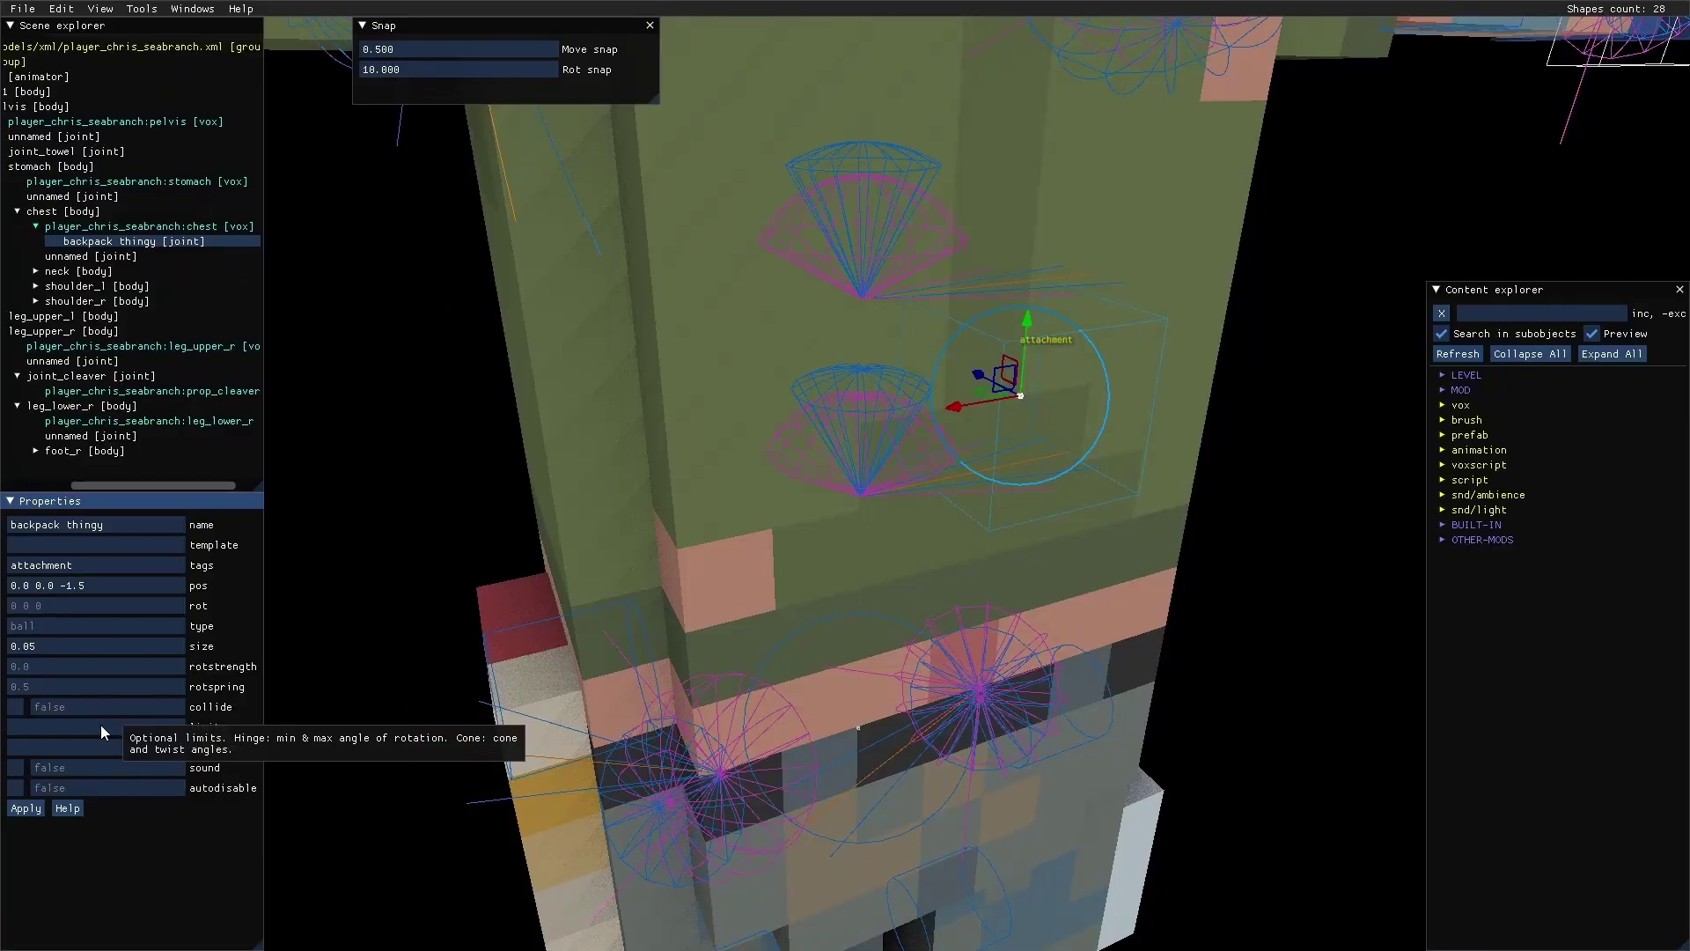
# Try the ball type on the backpack joint, change it to hinge, and examine the towel prop for comparison
pyautogui.write('ball')
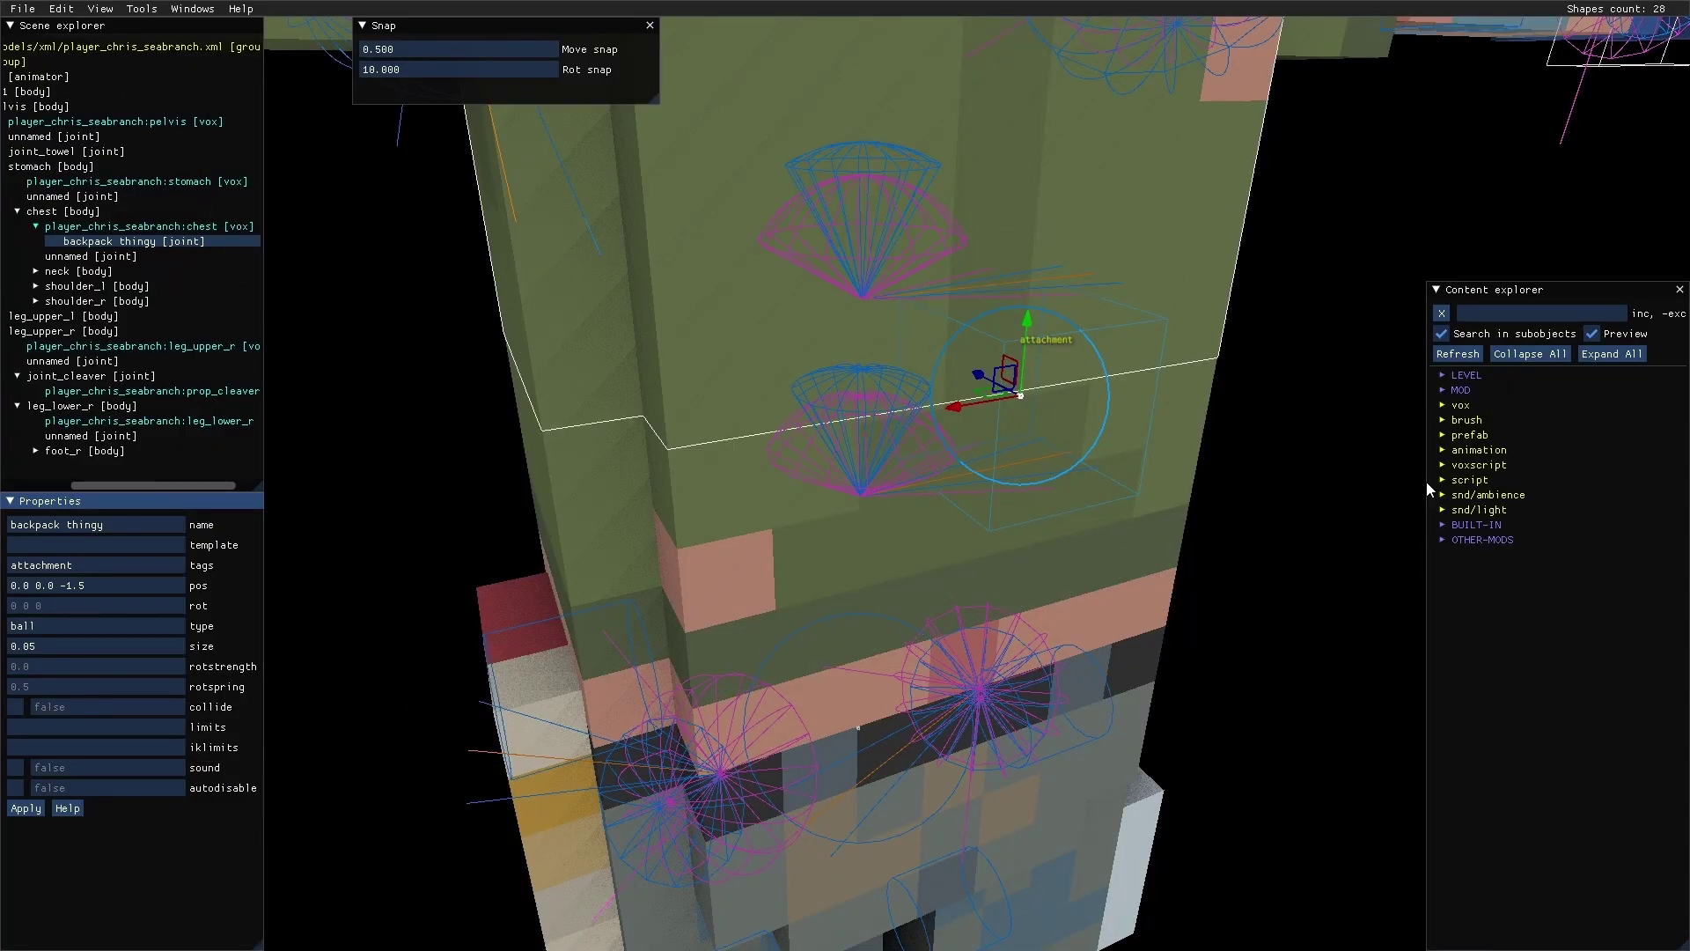
pyautogui.click(39, 631)
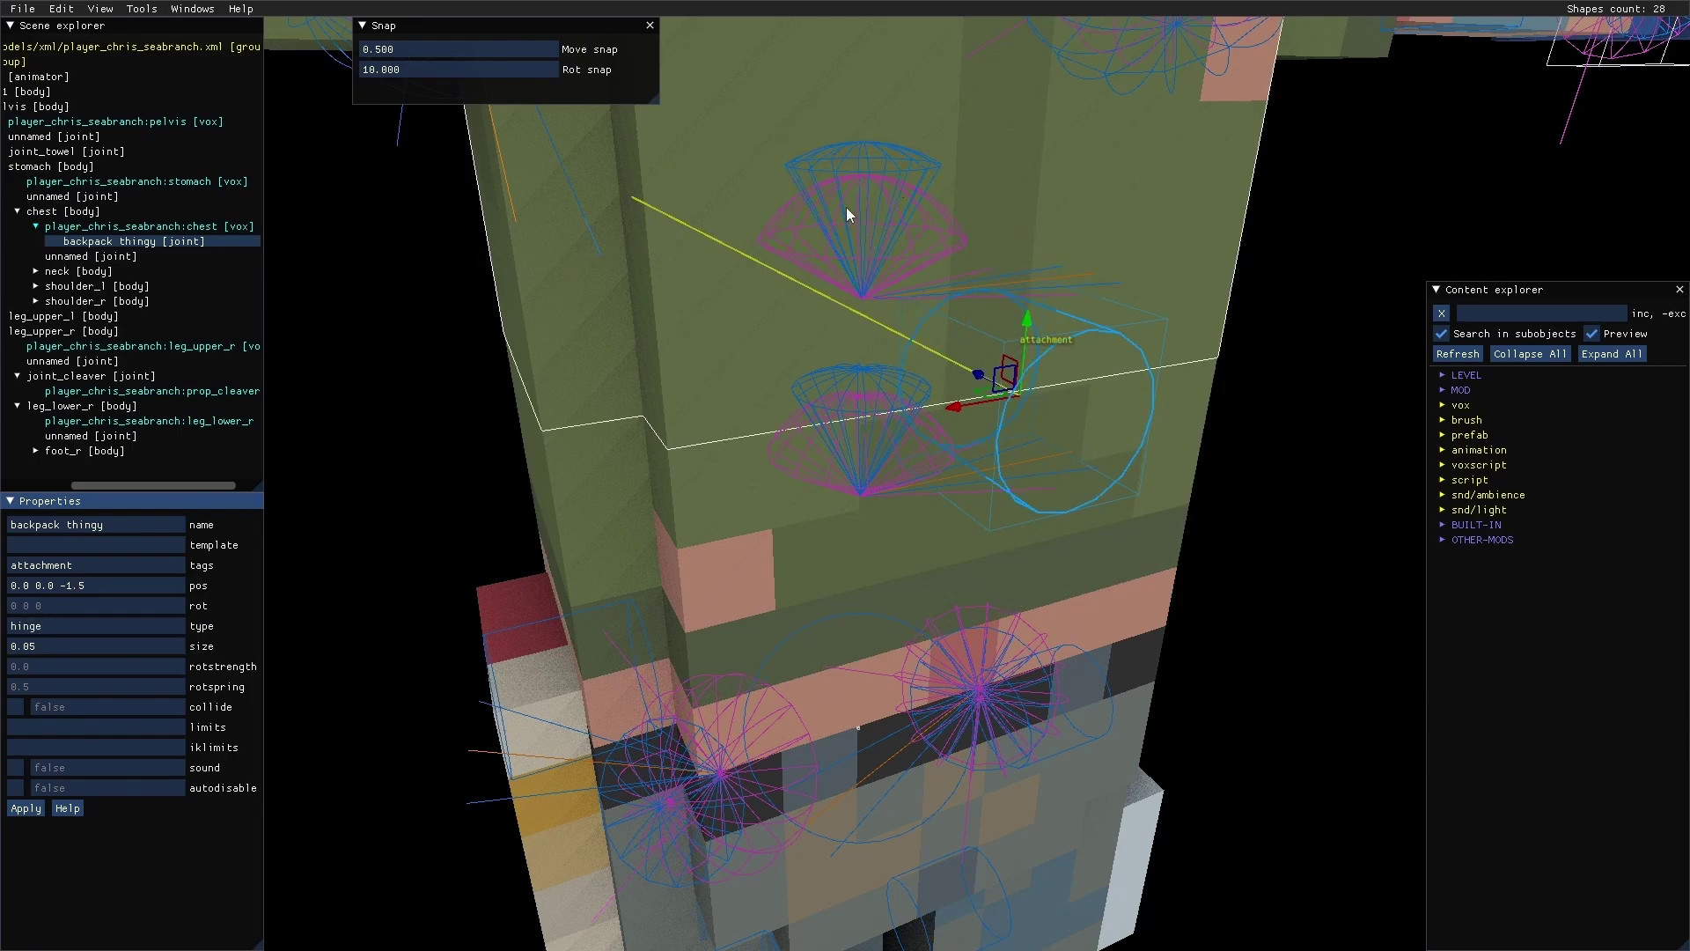
pyautogui.moveTo(704, 537); pyautogui.dragTo(577, 506, button='right')
pyautogui.click(559, 650)
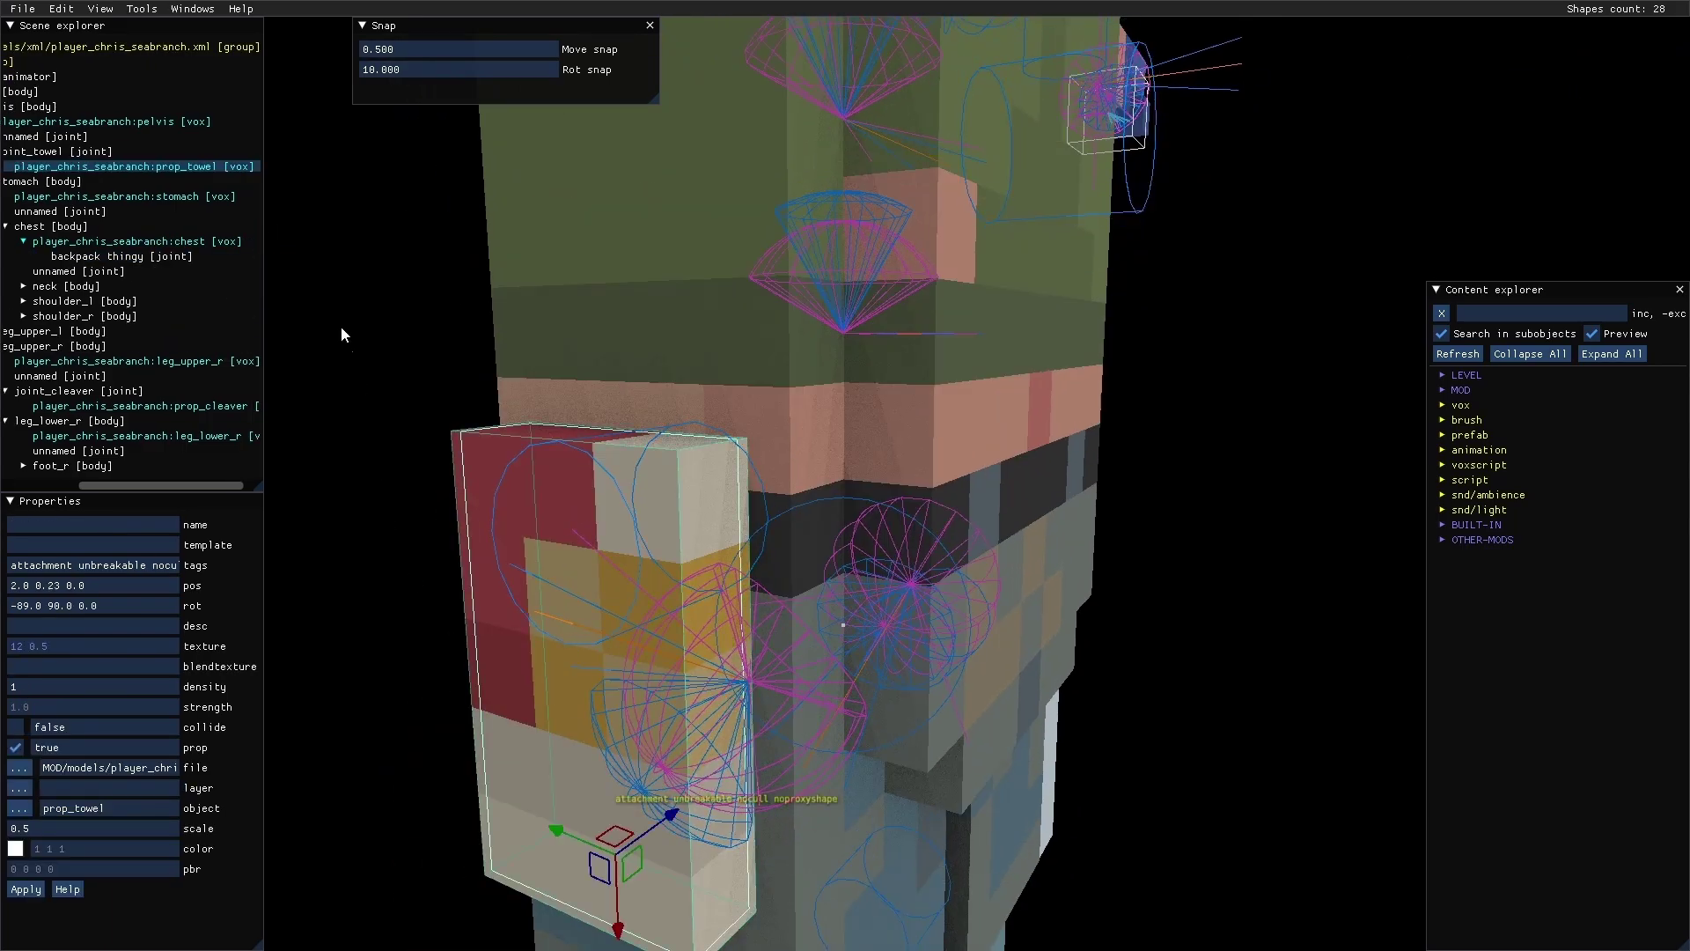
# Try the cone and prismatic types on the backpack joint to compare their shapes
pyautogui.click(1080, 213)
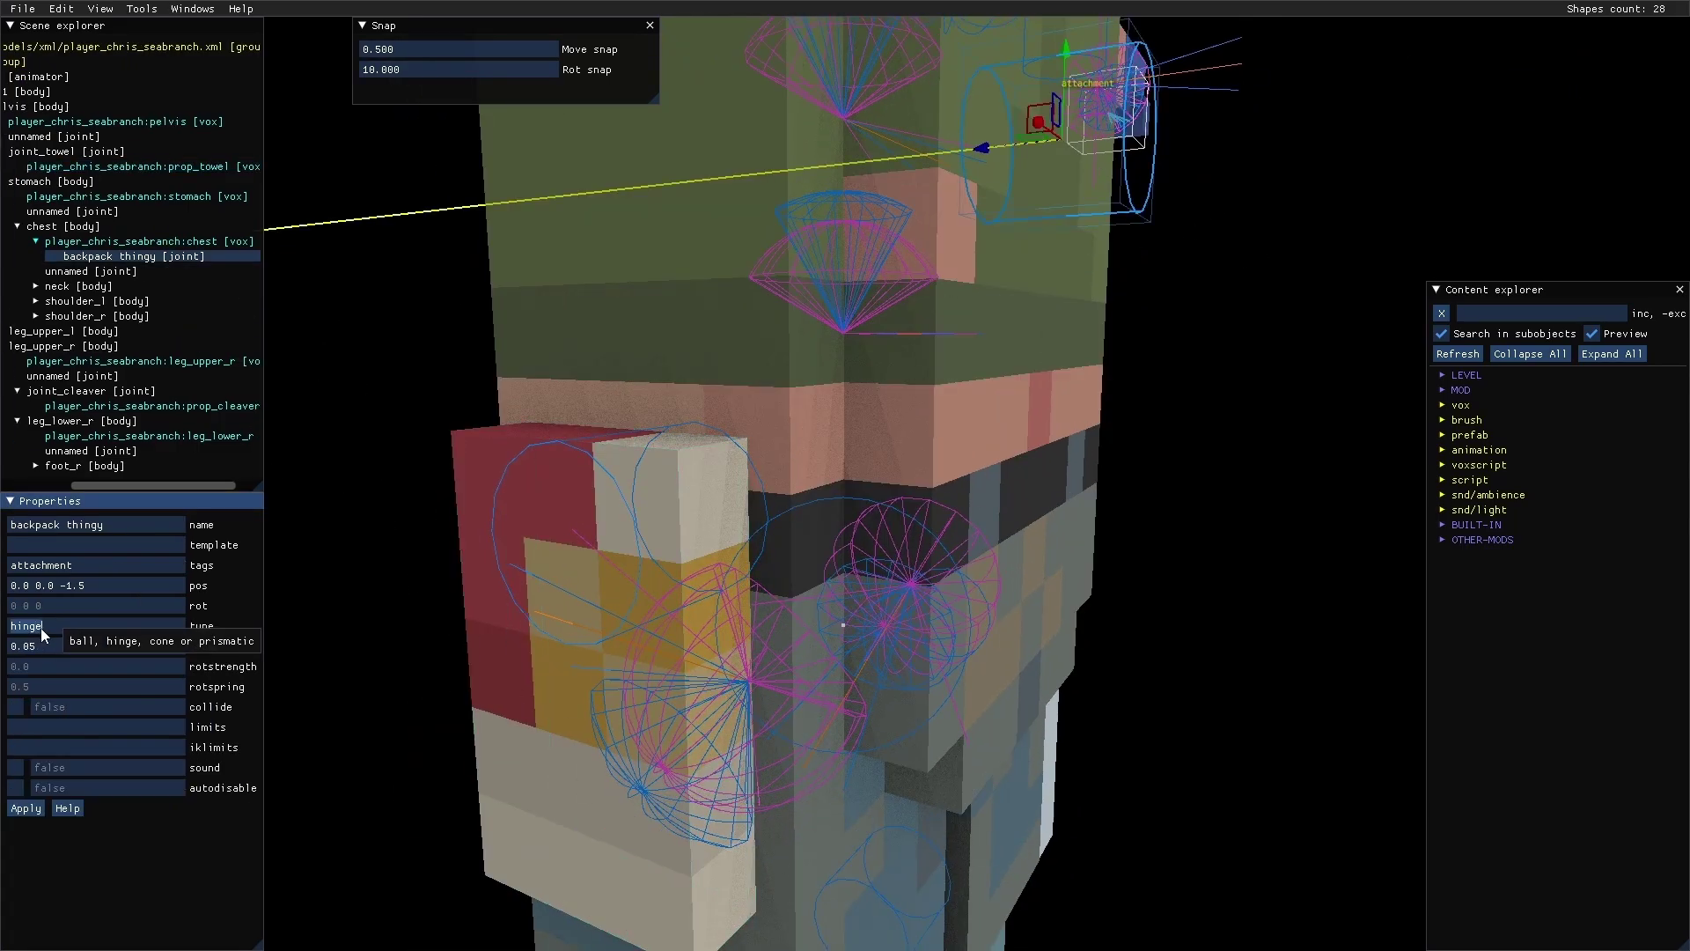
pyautogui.write('cone')
pyautogui.press('Return')
pyautogui.moveTo(477, 377); pyautogui.dragTo(789, 393, button='right')
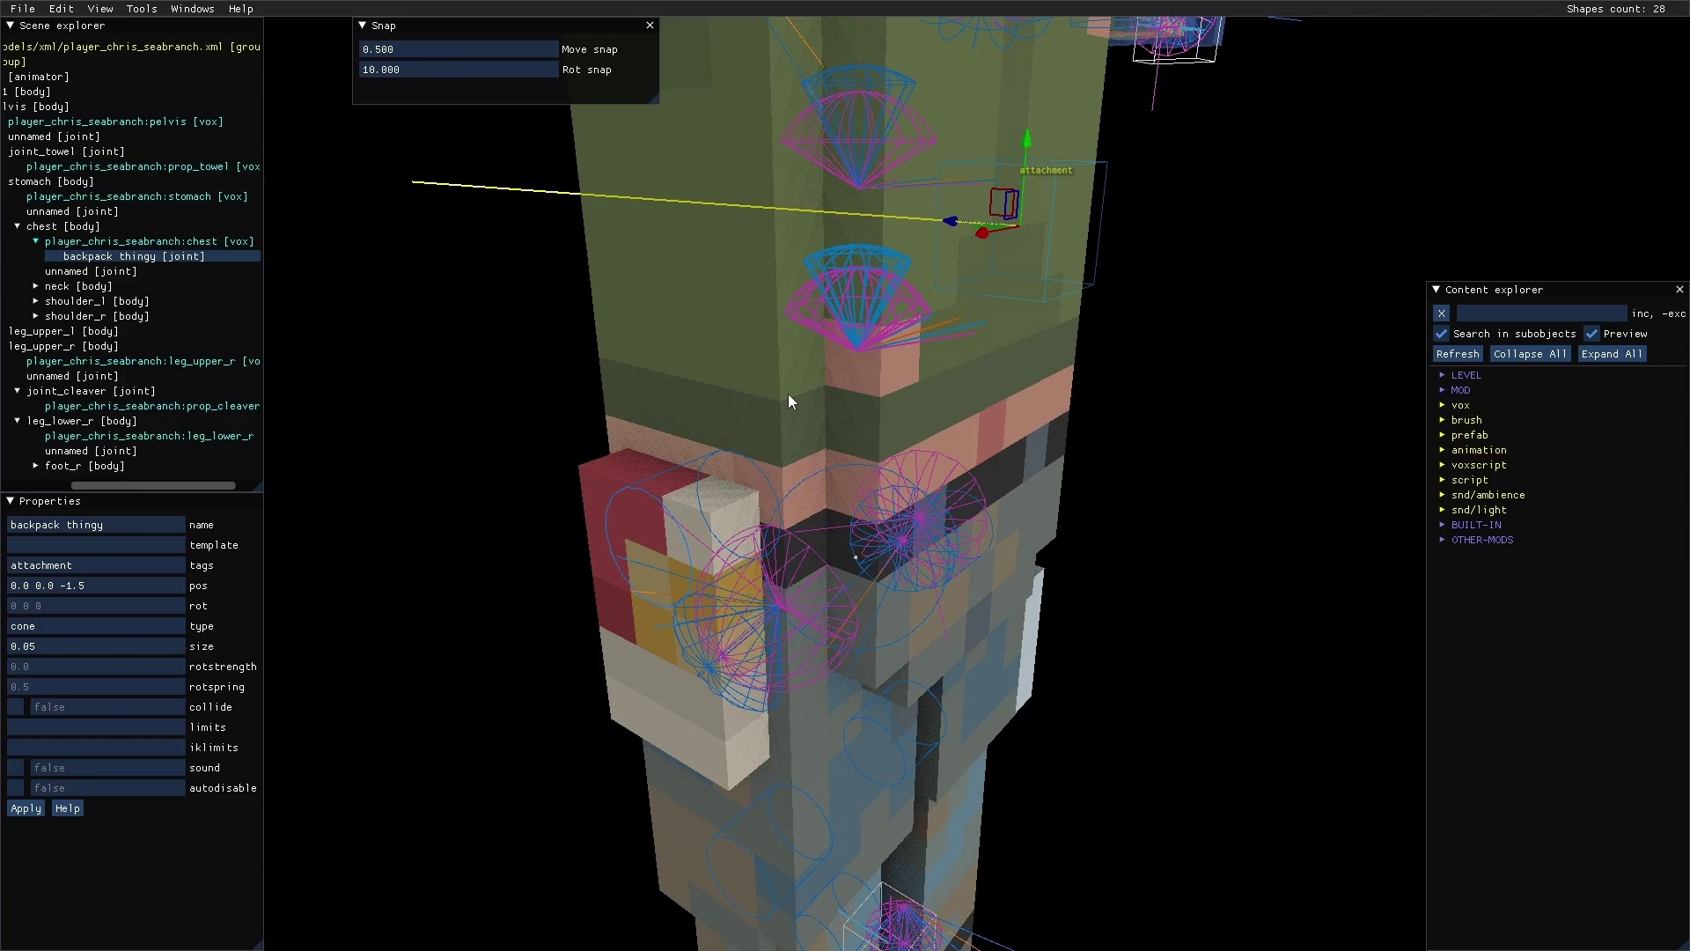
pyautogui.click(36, 629)
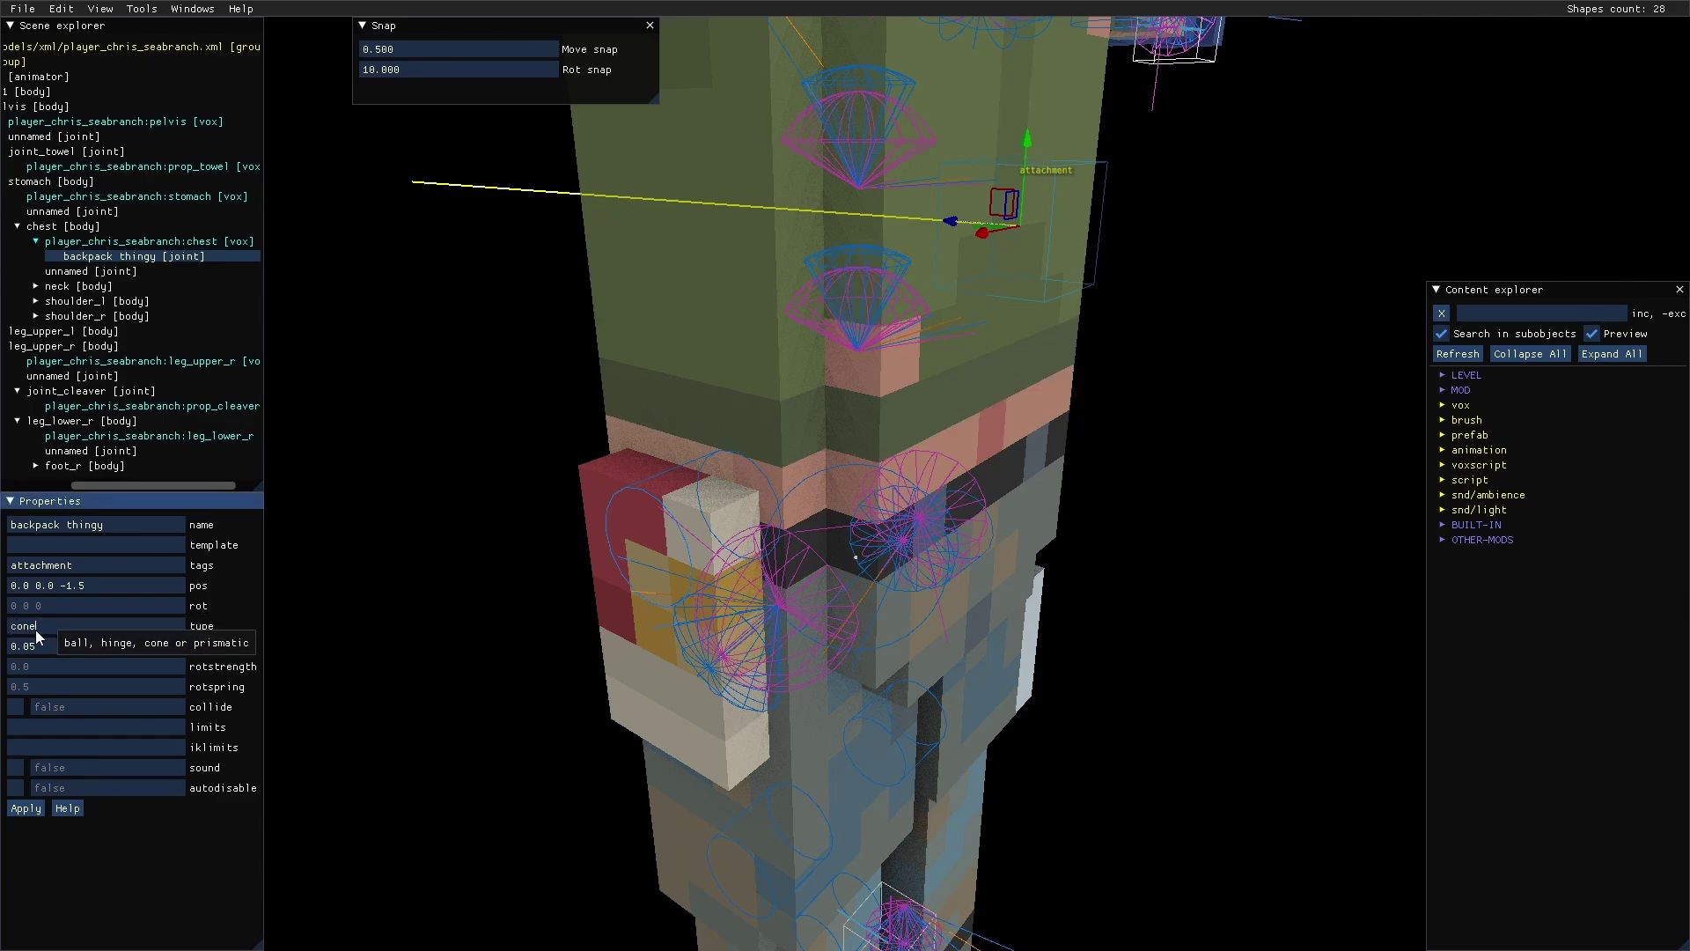
pyautogui.write('prismatic')
pyautogui.press('Return')
# Make the backpack joint a hinge, matching the towel joint's rotstrength of 0.000025, and set its limits to 0 90
pyautogui.moveTo(663, 308)
pyautogui.mouseDown(button='right')
pyautogui.moveTo(660, 276)
pyautogui.moveTo(658, 337)
pyautogui.moveTo(669, 309)
pyautogui.moveTo(603, 252)
pyautogui.moveTo(641, 287)
pyautogui.mouseUp(button='right')
pyautogui.scroll(-3, 641, 287)
pyautogui.moveTo(640, 289); pyautogui.dragTo(576, 273, button='middle')
pyautogui.scroll(2, 576, 273)
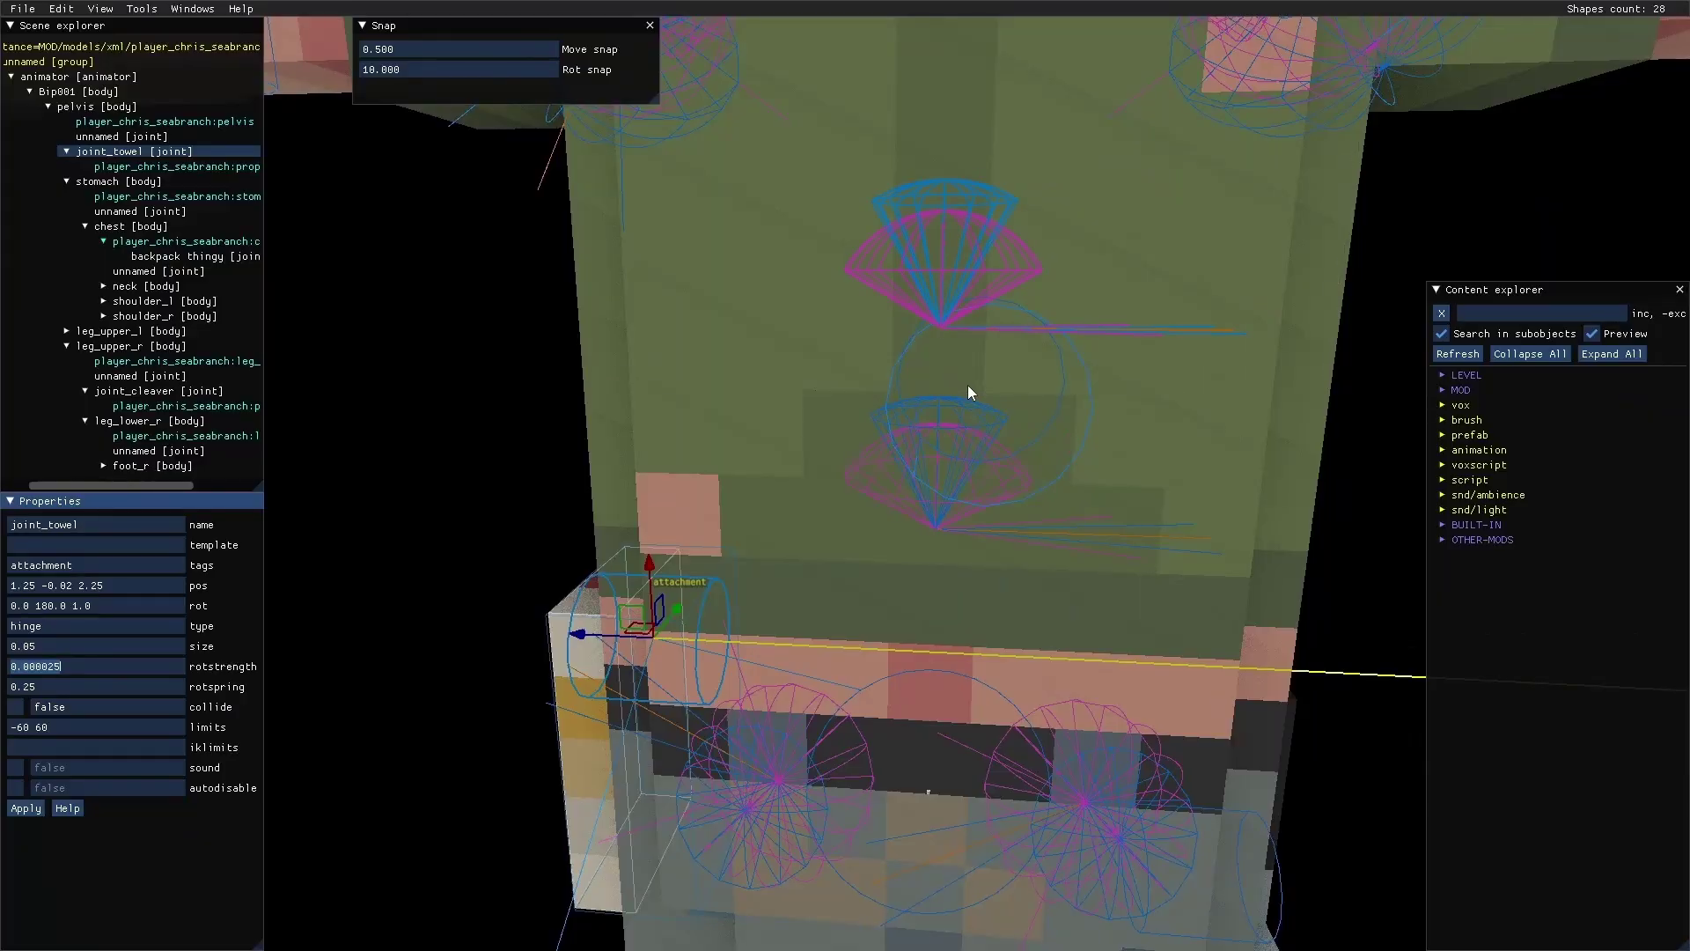
pyautogui.click(1048, 432)
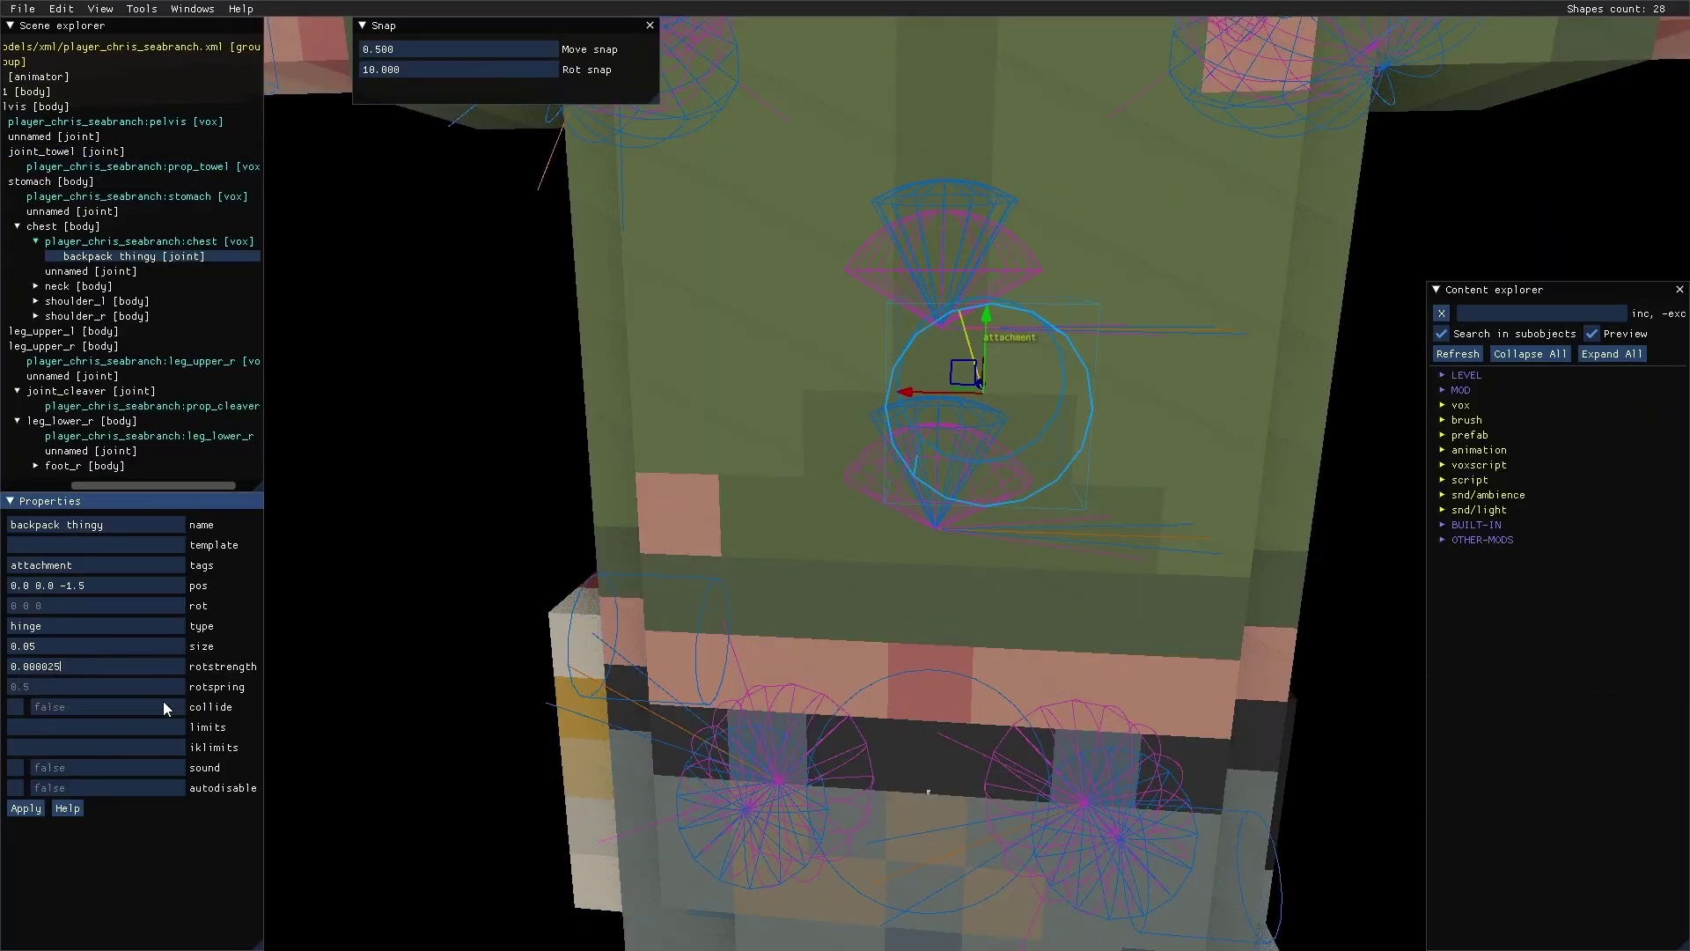
pyautogui.moveTo(328, 627); pyautogui.dragTo(368, 620, button='right')
pyautogui.scroll(-4, 371, 618)
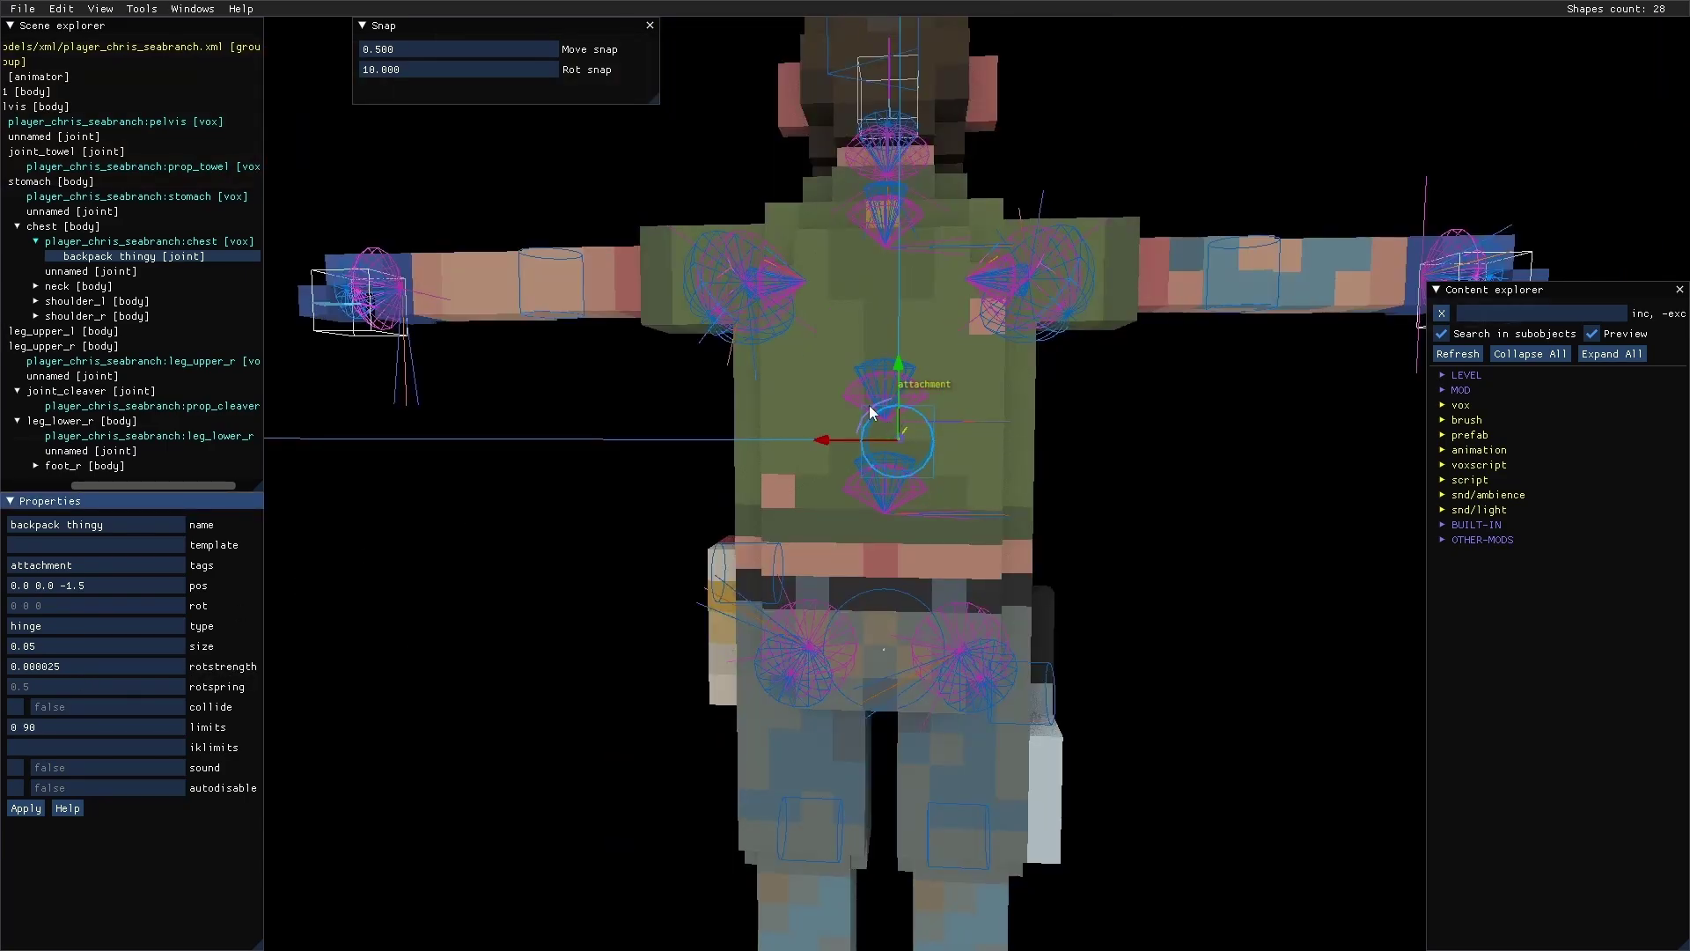
# Rotate the backpack joint to 0.0 0.0 -90.0 and center it at position 0.25 0.0 -1.5 with a move snap of 0.25
pyautogui.moveTo(870, 405); pyautogui.dragTo(828, 440)
pyautogui.click(409, 50)
pyautogui.write('0.25')
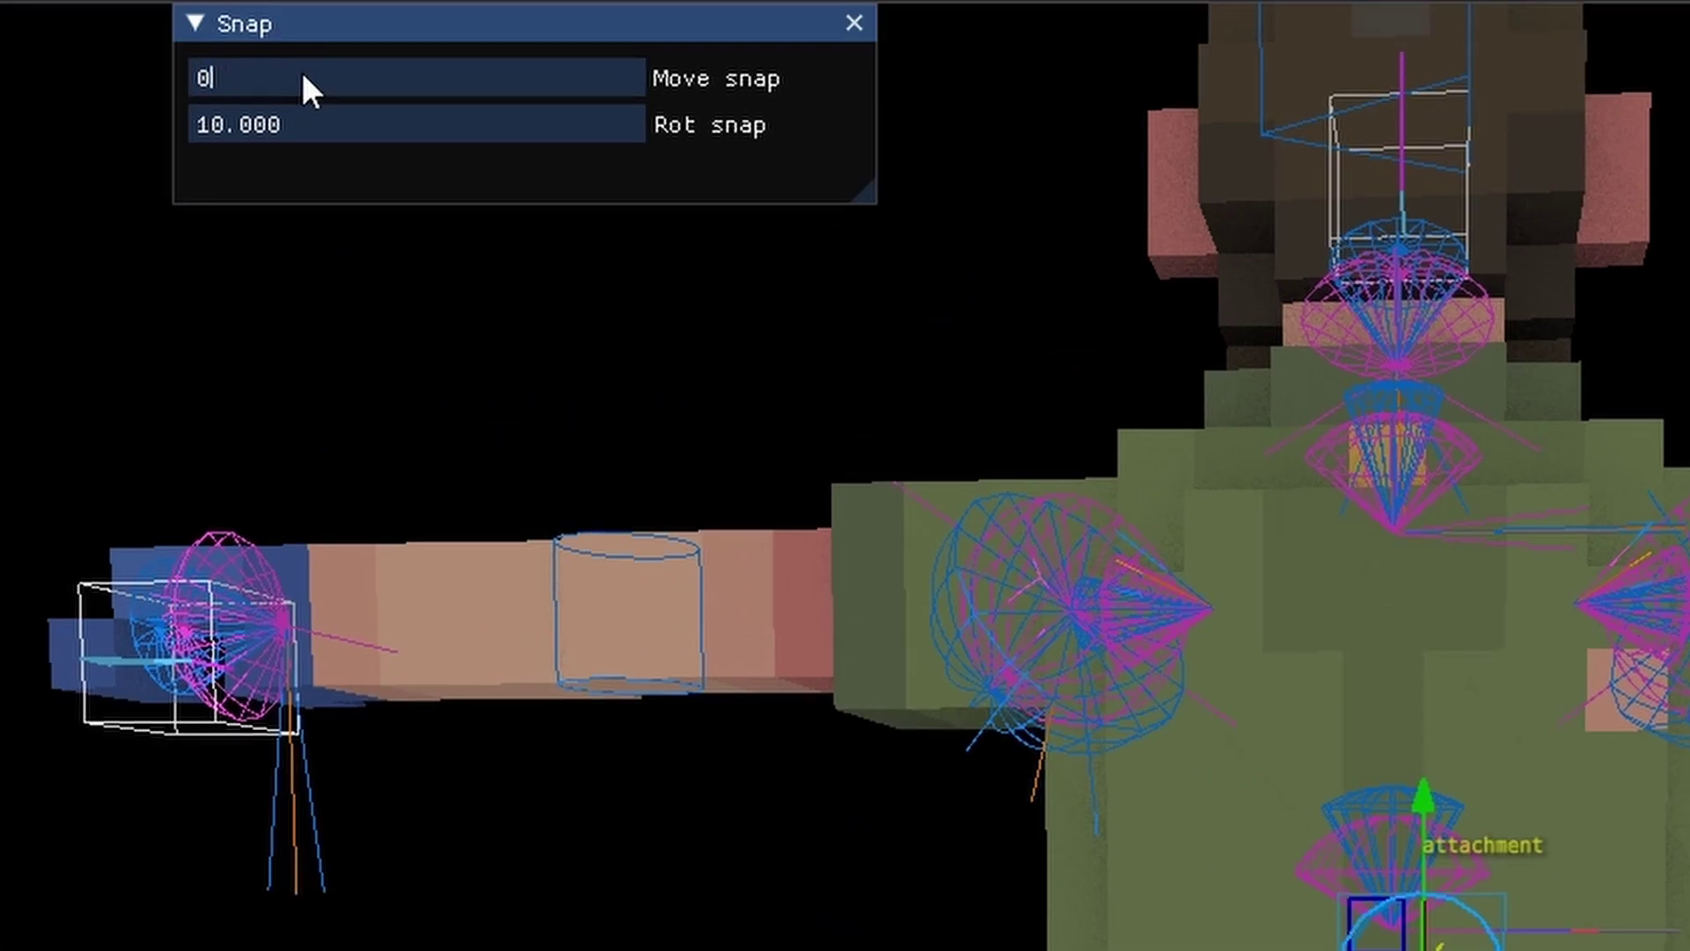
pyautogui.press('Return')
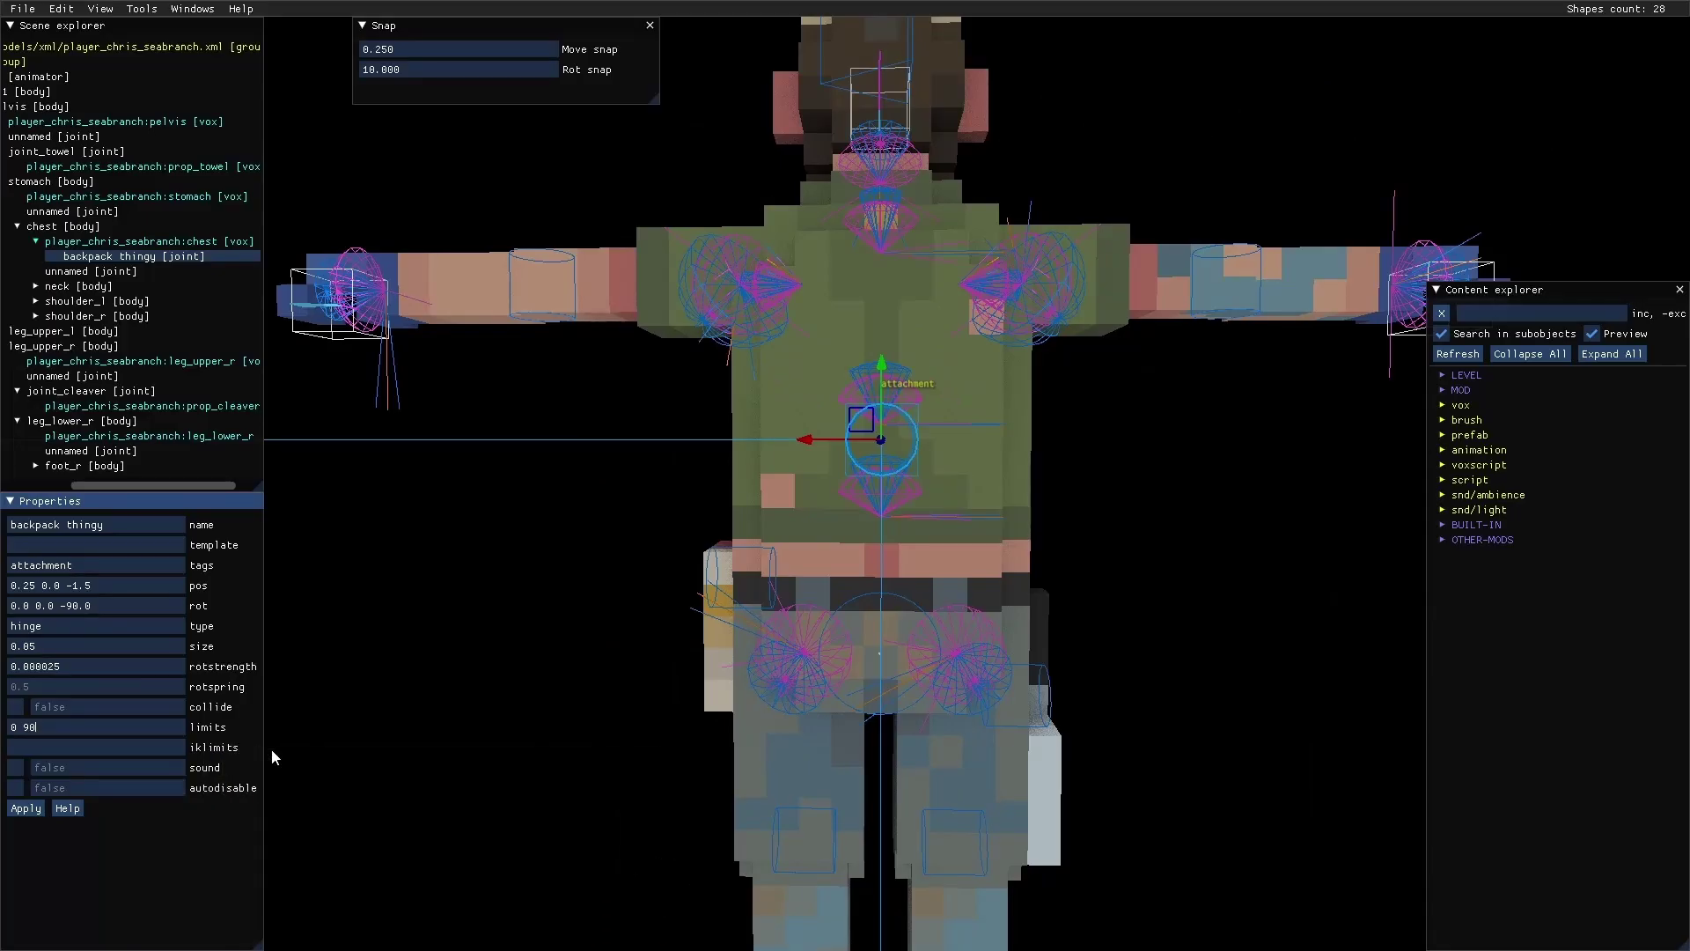
# Try limits of 0 180 on the backpack joint and set them to 90 270
pyautogui.moveTo(199, 748)
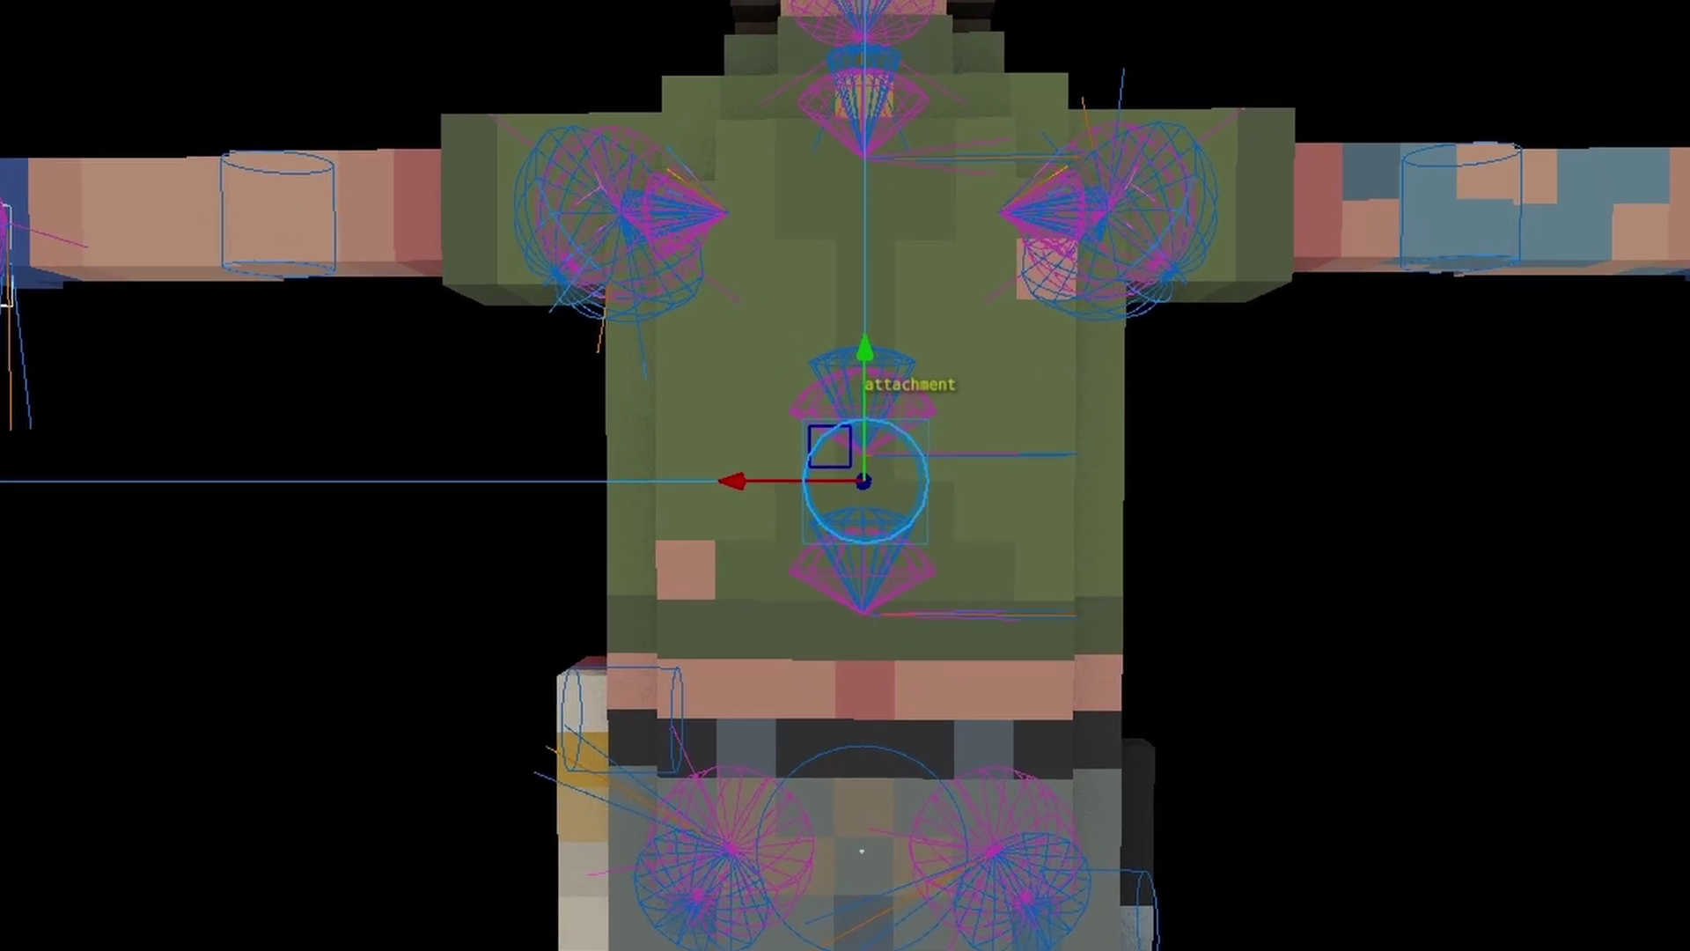
pyautogui.click(81, 724)
pyautogui.write('0 180')
pyautogui.press('Return')
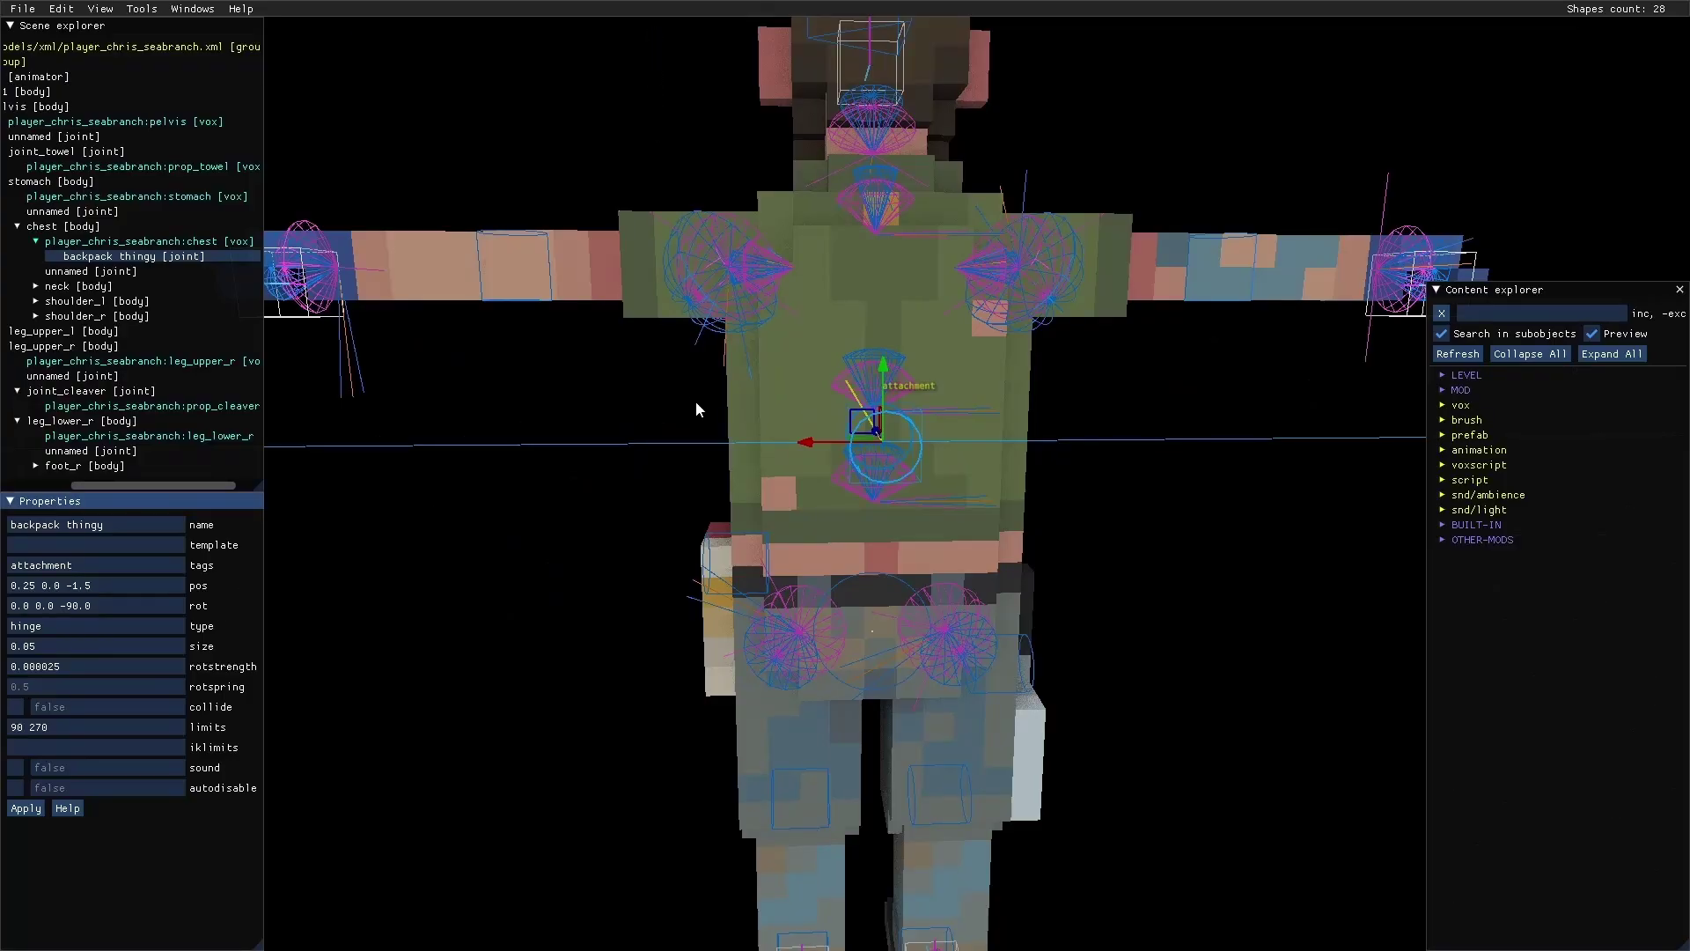
pyautogui.moveTo(906, 483); pyautogui.dragTo(775, 477, button='middle')
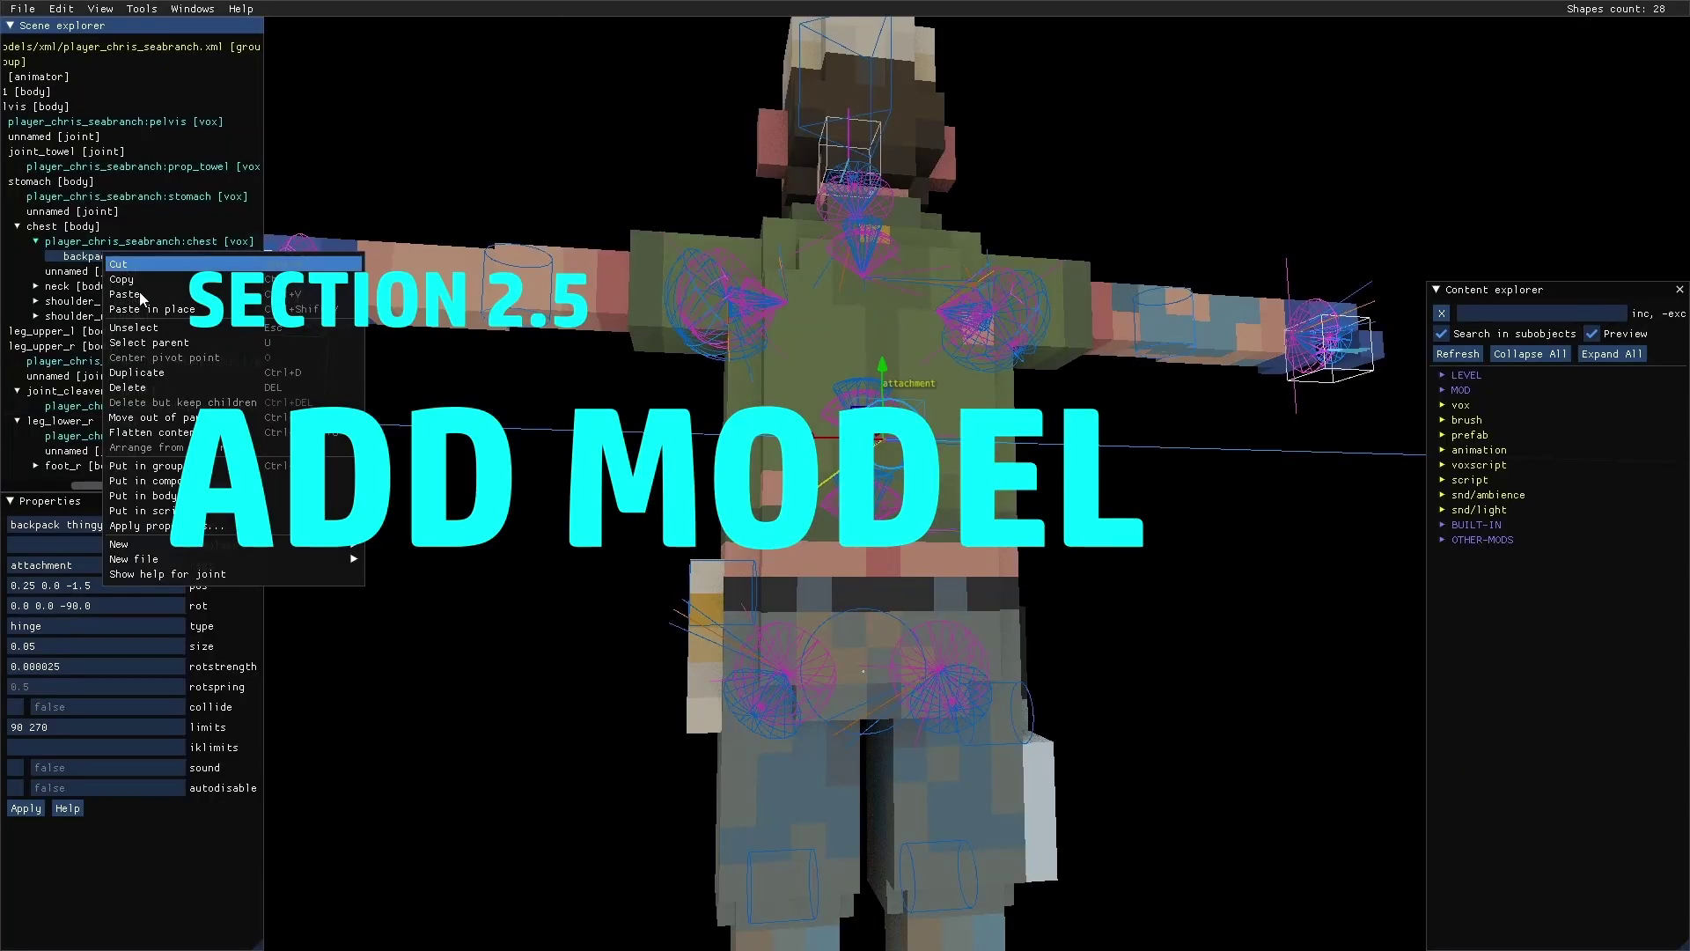
# Add a new vox under the backpack joint and load player_chris_seabranch.vox from the mod's models folder as its file
pyautogui.moveTo(203, 551)
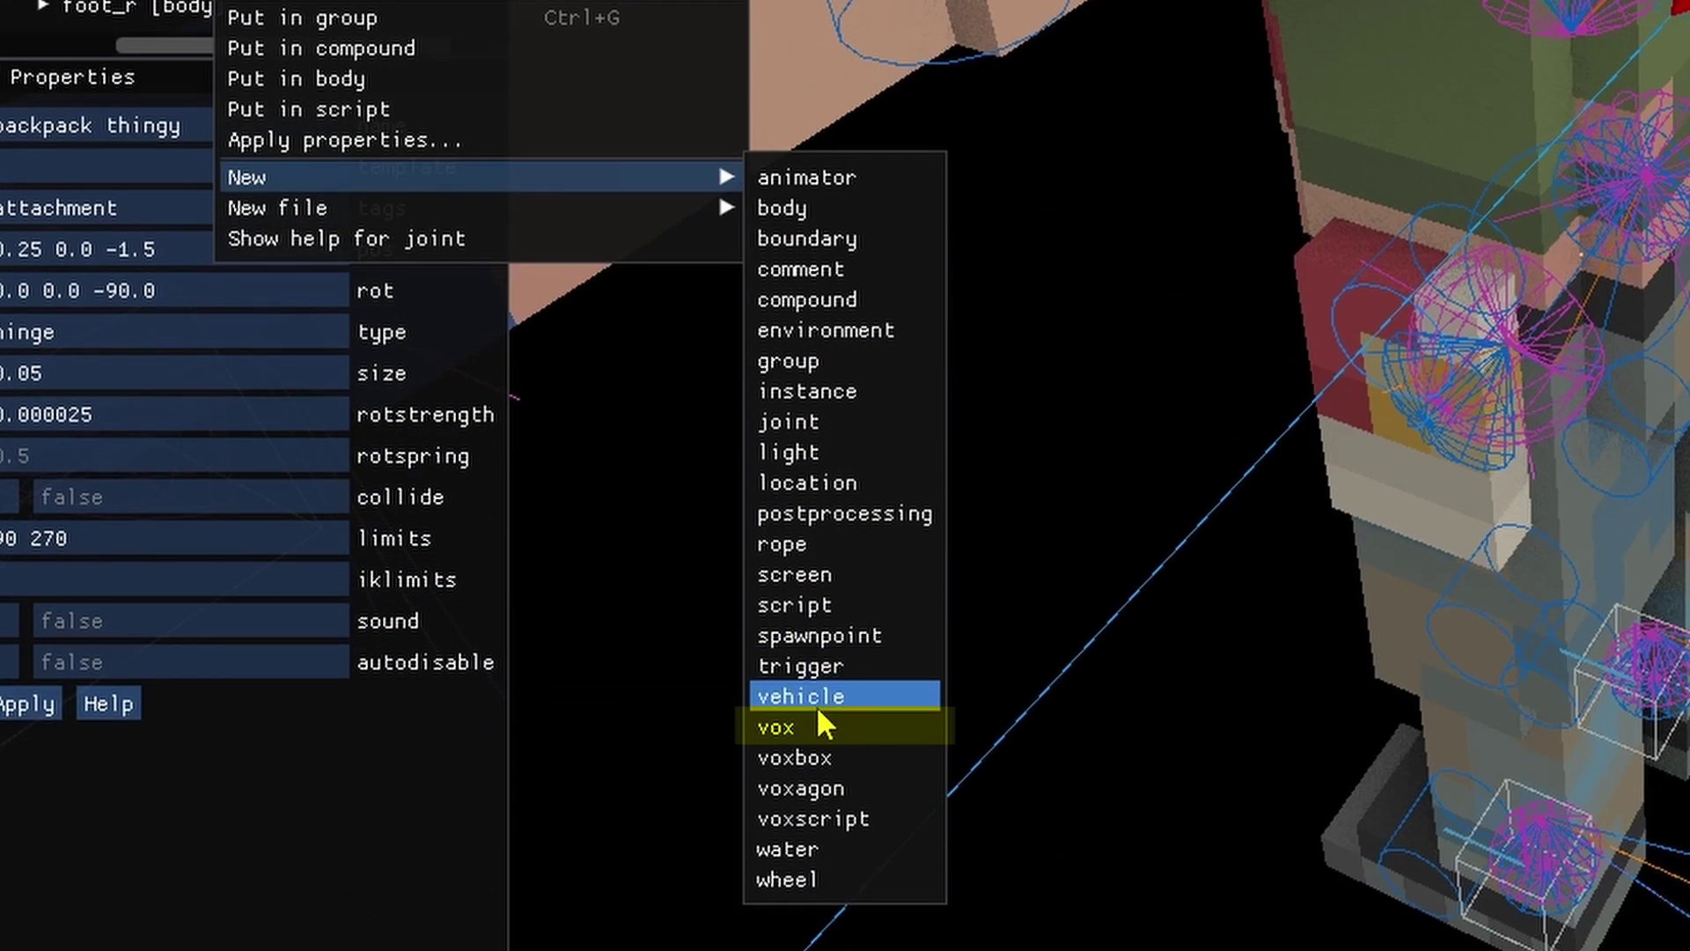
pyautogui.click(775, 728)
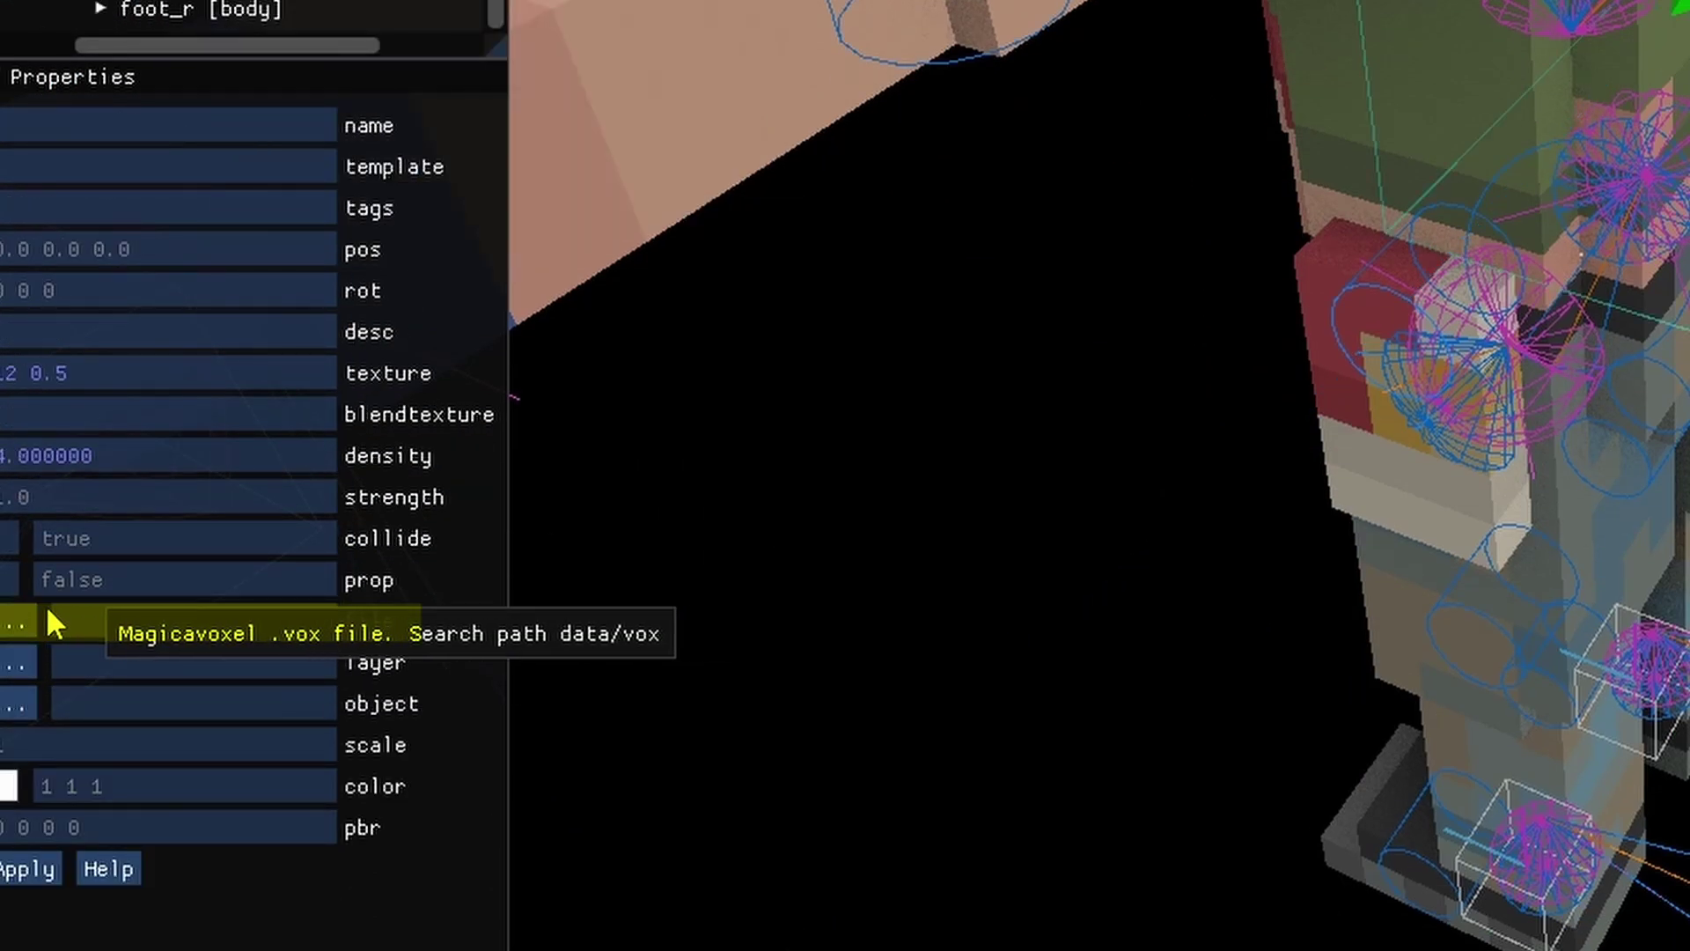
pyautogui.click(24, 621)
pyautogui.click(120, 690)
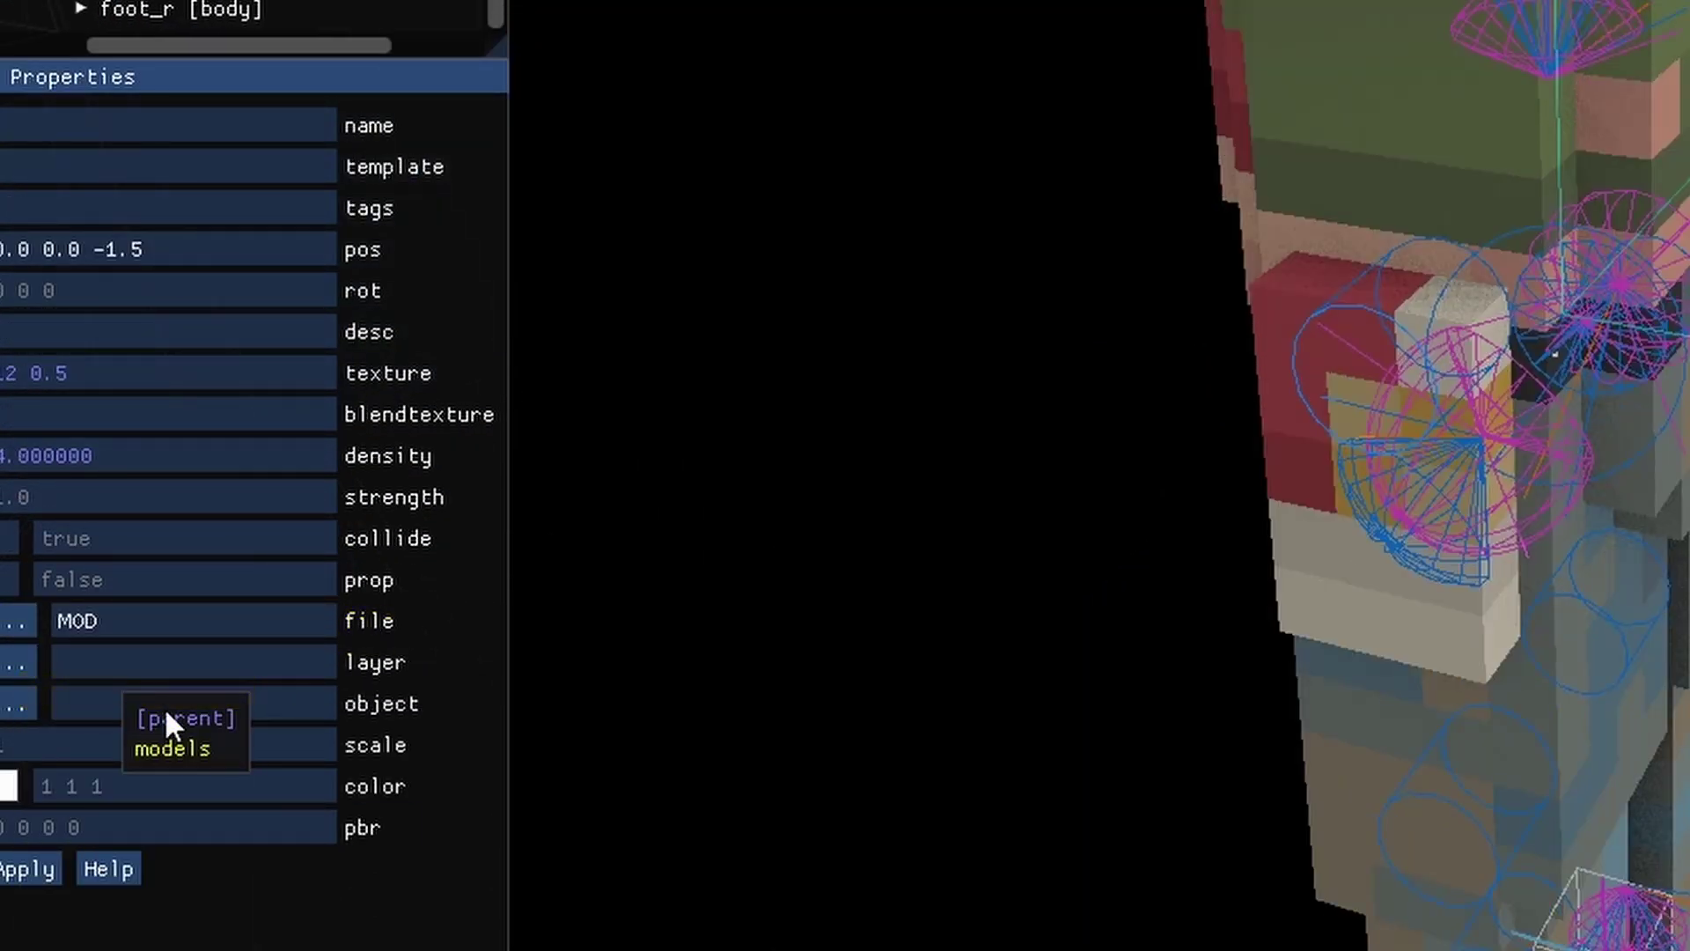
pyautogui.click(215, 753)
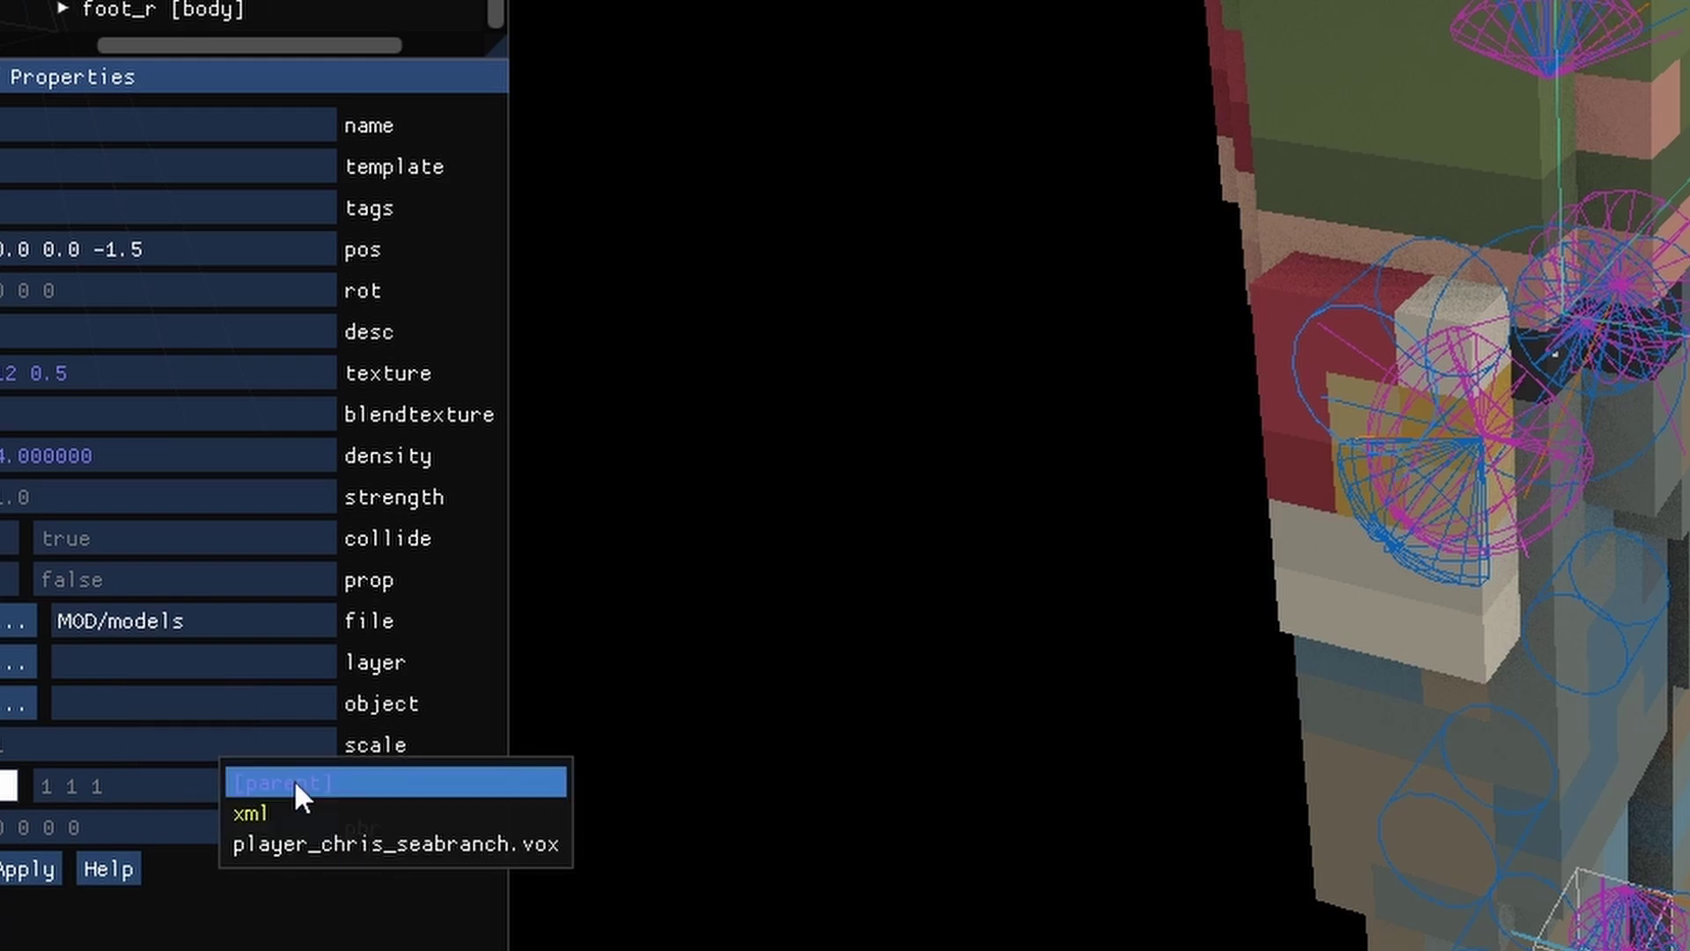
pyautogui.click(338, 844)
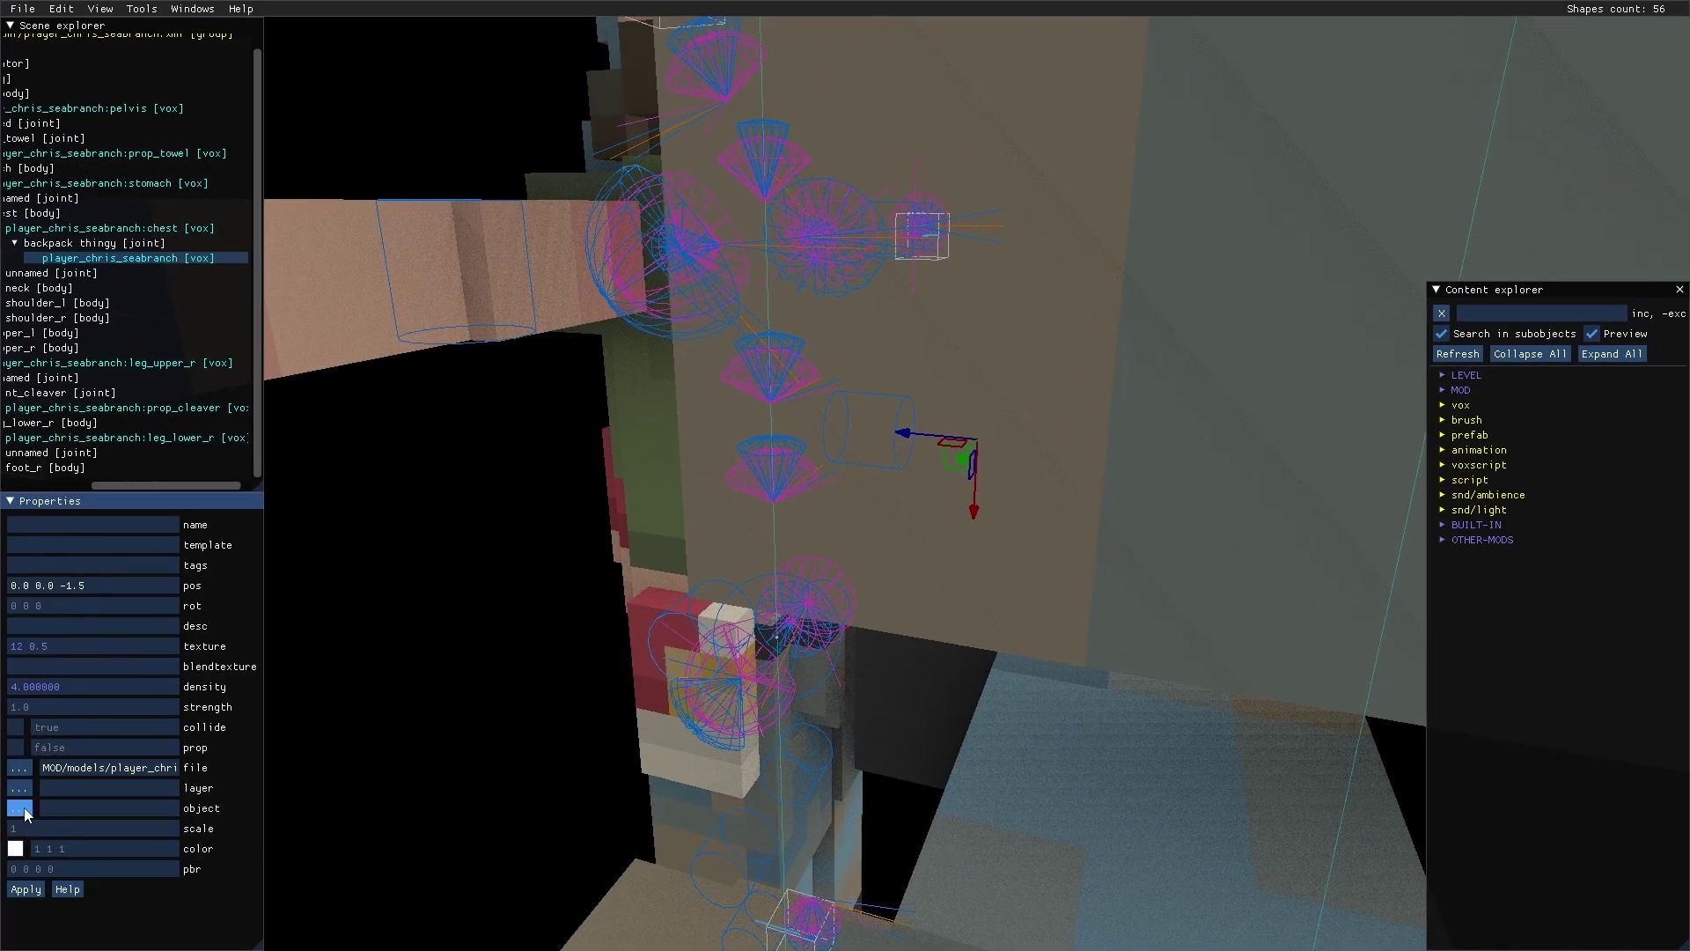
# Choose prop_cleaver as the new vox's object and set its scale to .5
pyautogui.click(16, 704)
pyautogui.scroll(-6, 68, 566)
pyautogui.scroll(6, 62, 634)
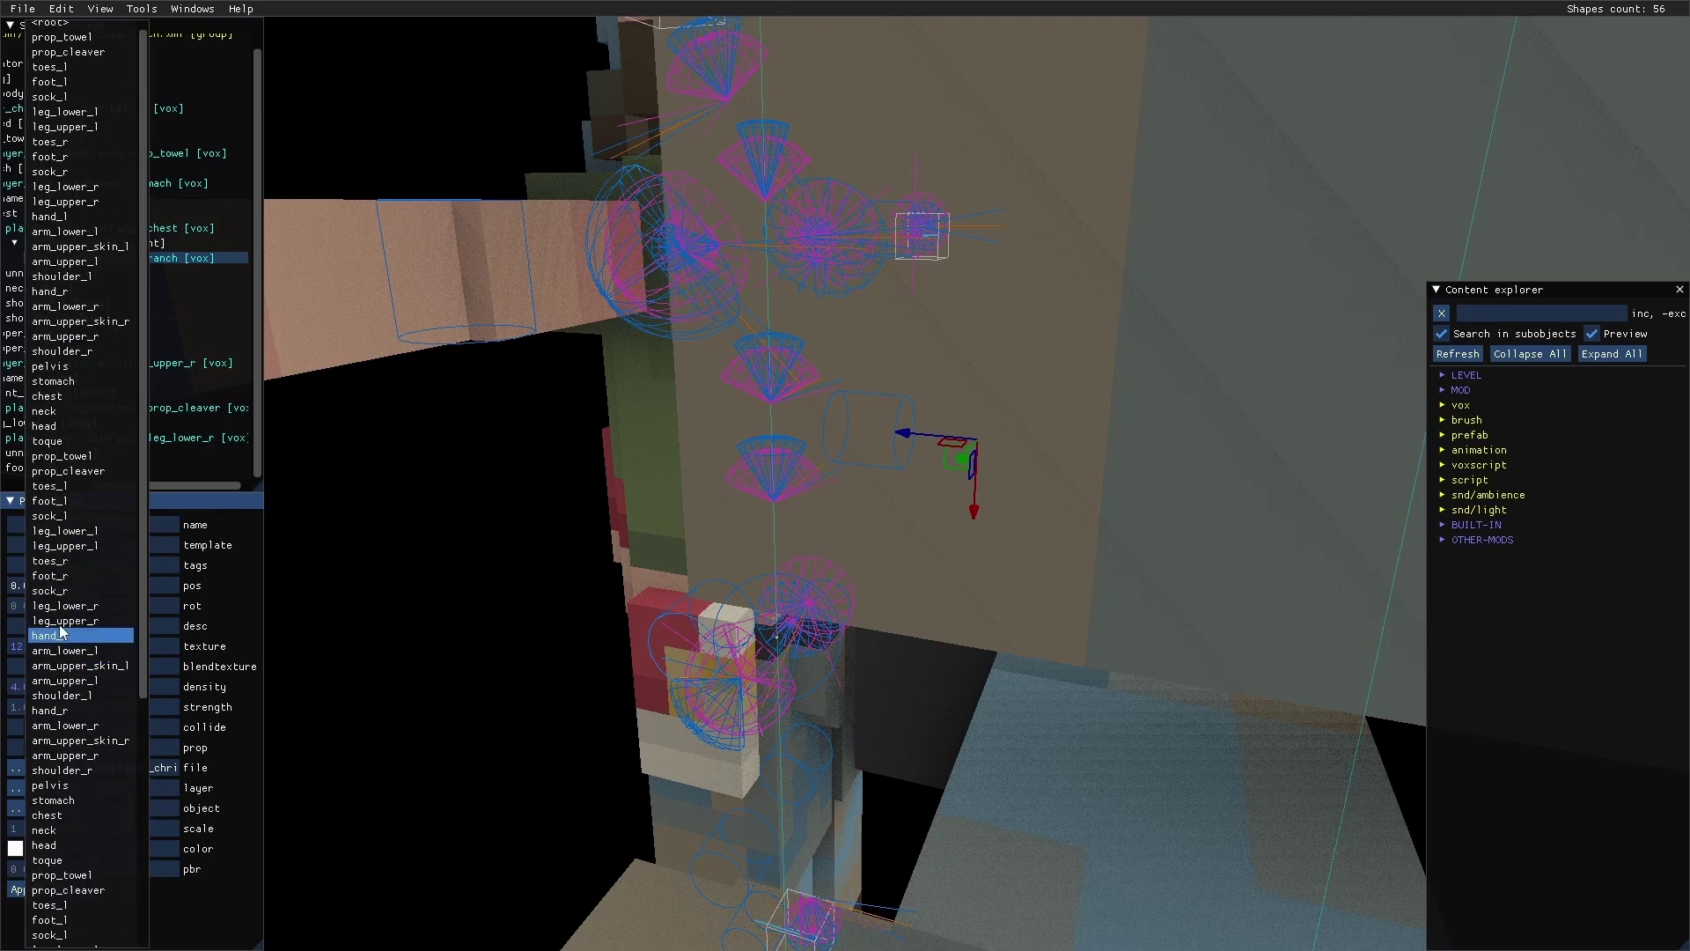
pyautogui.click(76, 60)
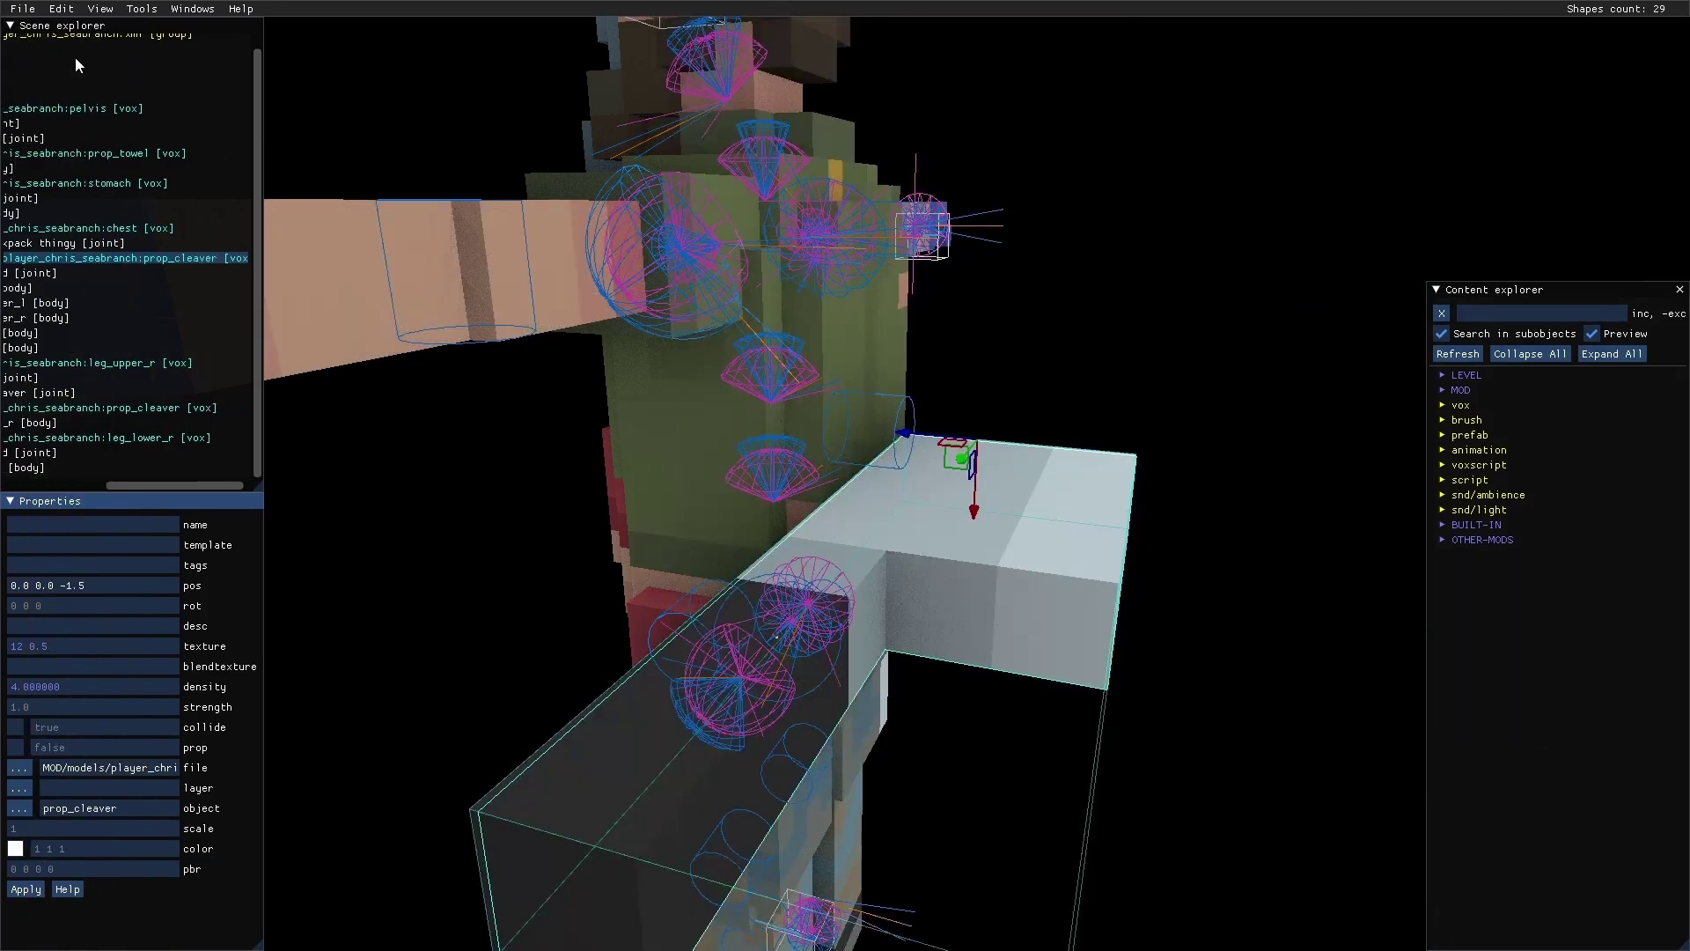
pyautogui.click(109, 829)
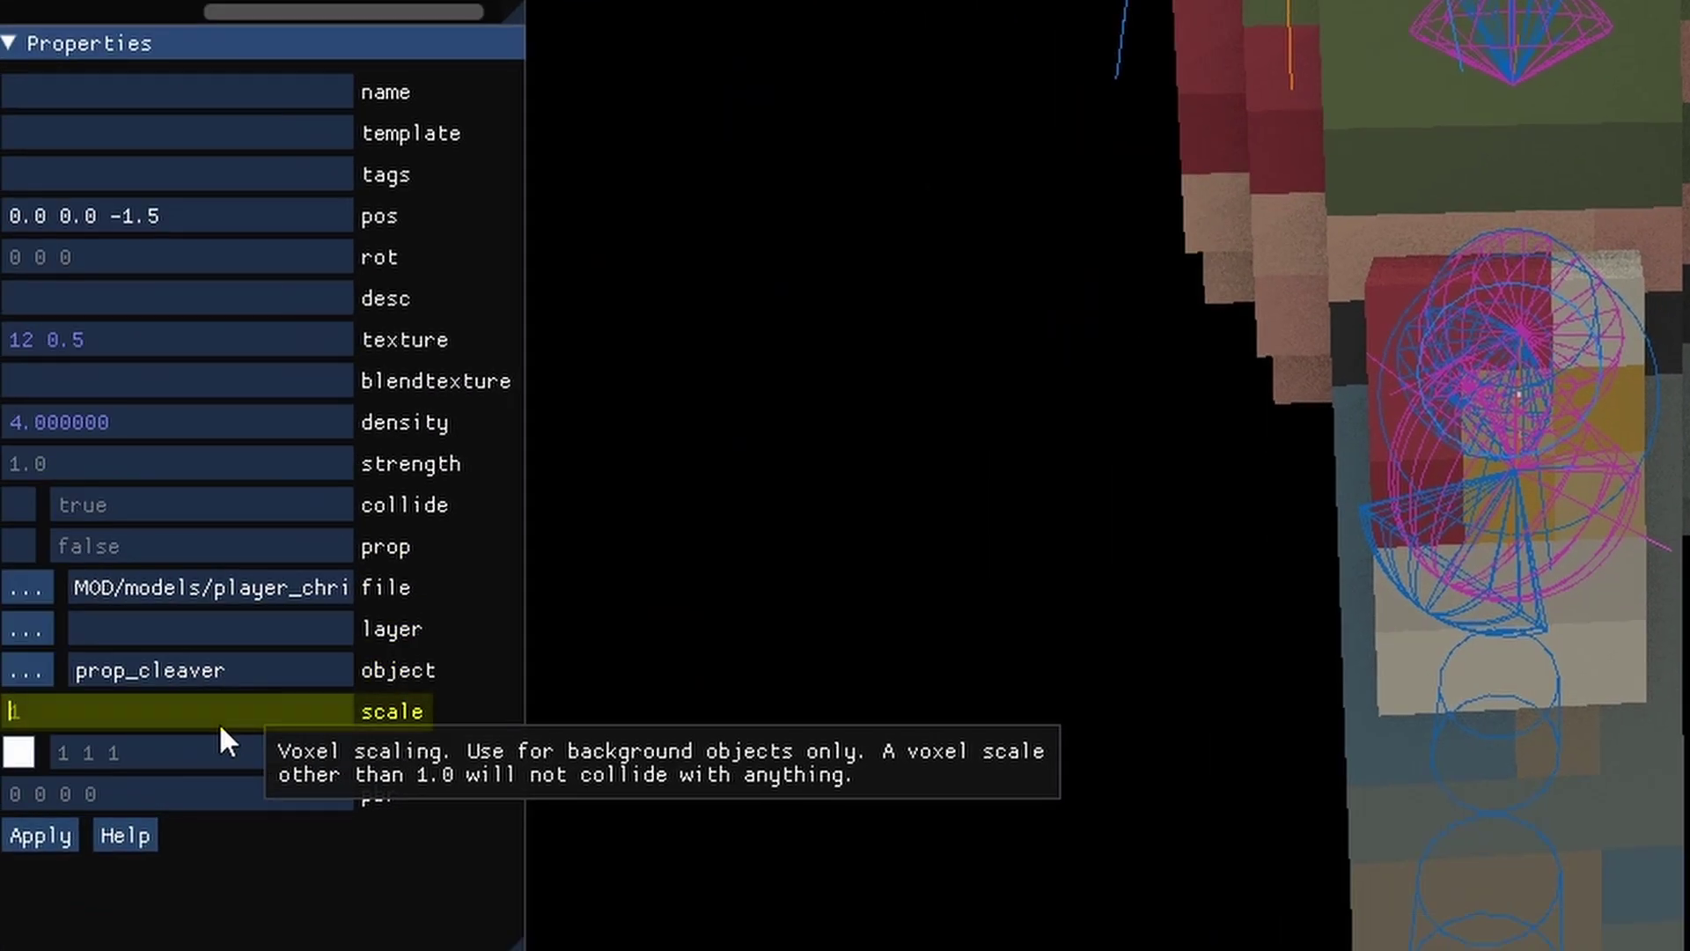
pyautogui.write('.5')
pyautogui.press('Return')
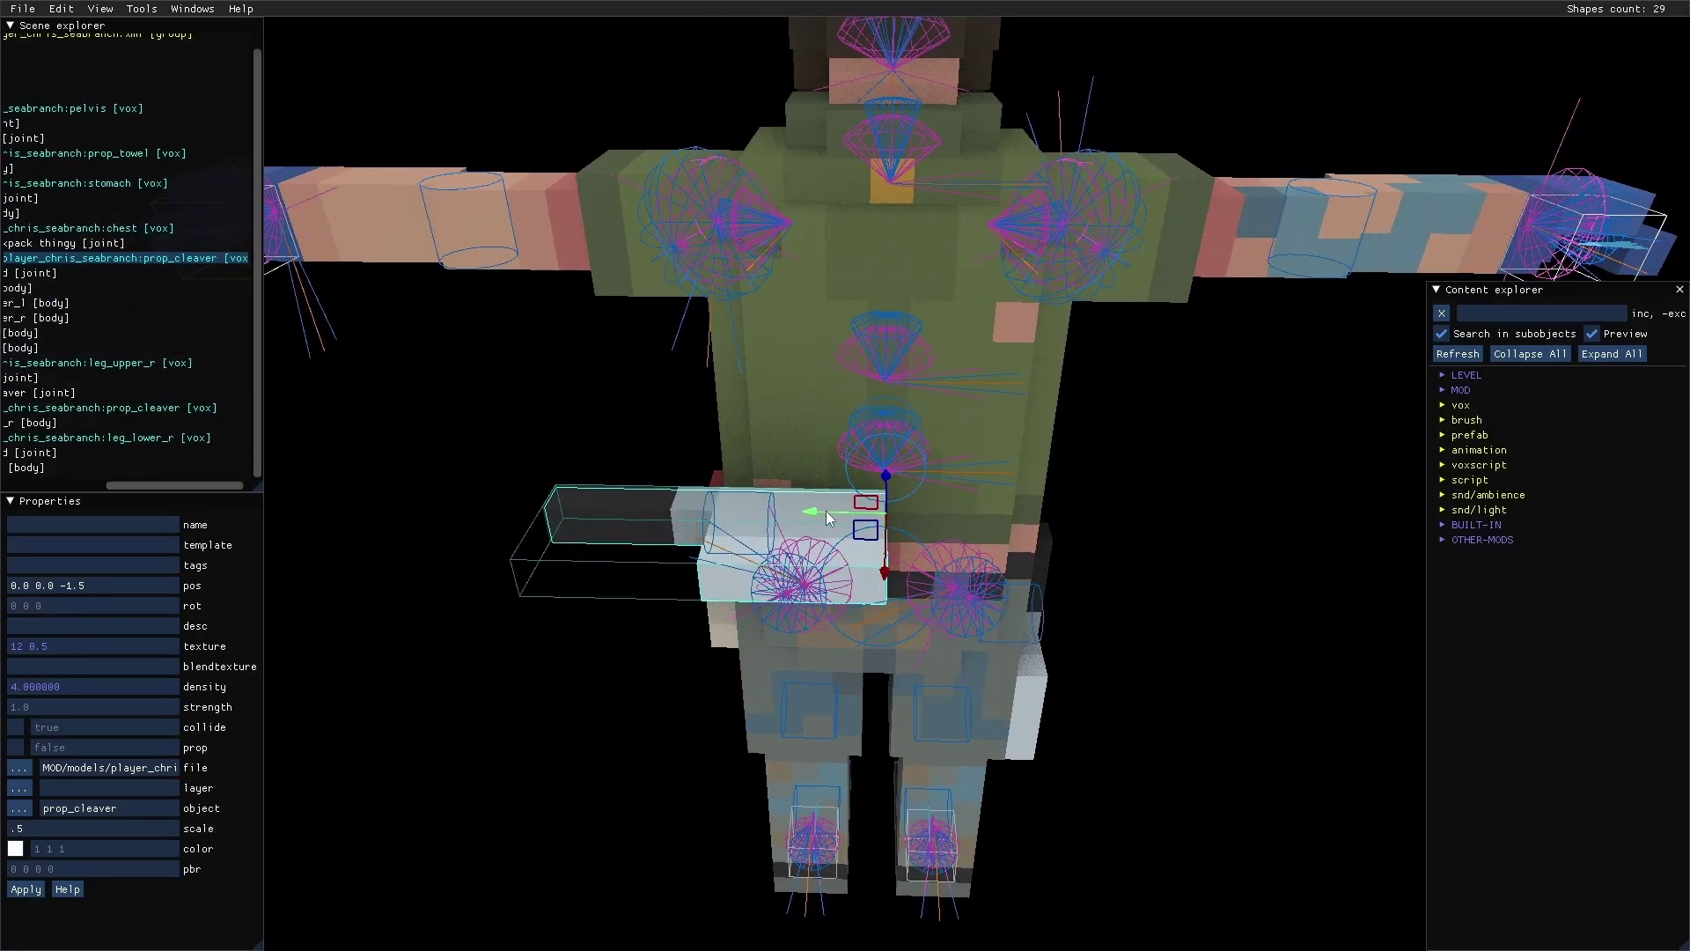
# Rotate the new cleaver to -180.0 90.0 0.0 and move it behind the back to position 0.0 0.25 -0.5
pyautogui.moveTo(825, 511); pyautogui.dragTo(973, 522)
pyautogui.scroll(3, 974, 523)
pyautogui.moveTo(973, 523); pyautogui.dragTo(1174, 509, button='right')
pyautogui.moveTo(1124, 505); pyautogui.dragTo(1126, 440)
pyautogui.moveTo(1127, 440); pyautogui.dragTo(1074, 459, button='right')
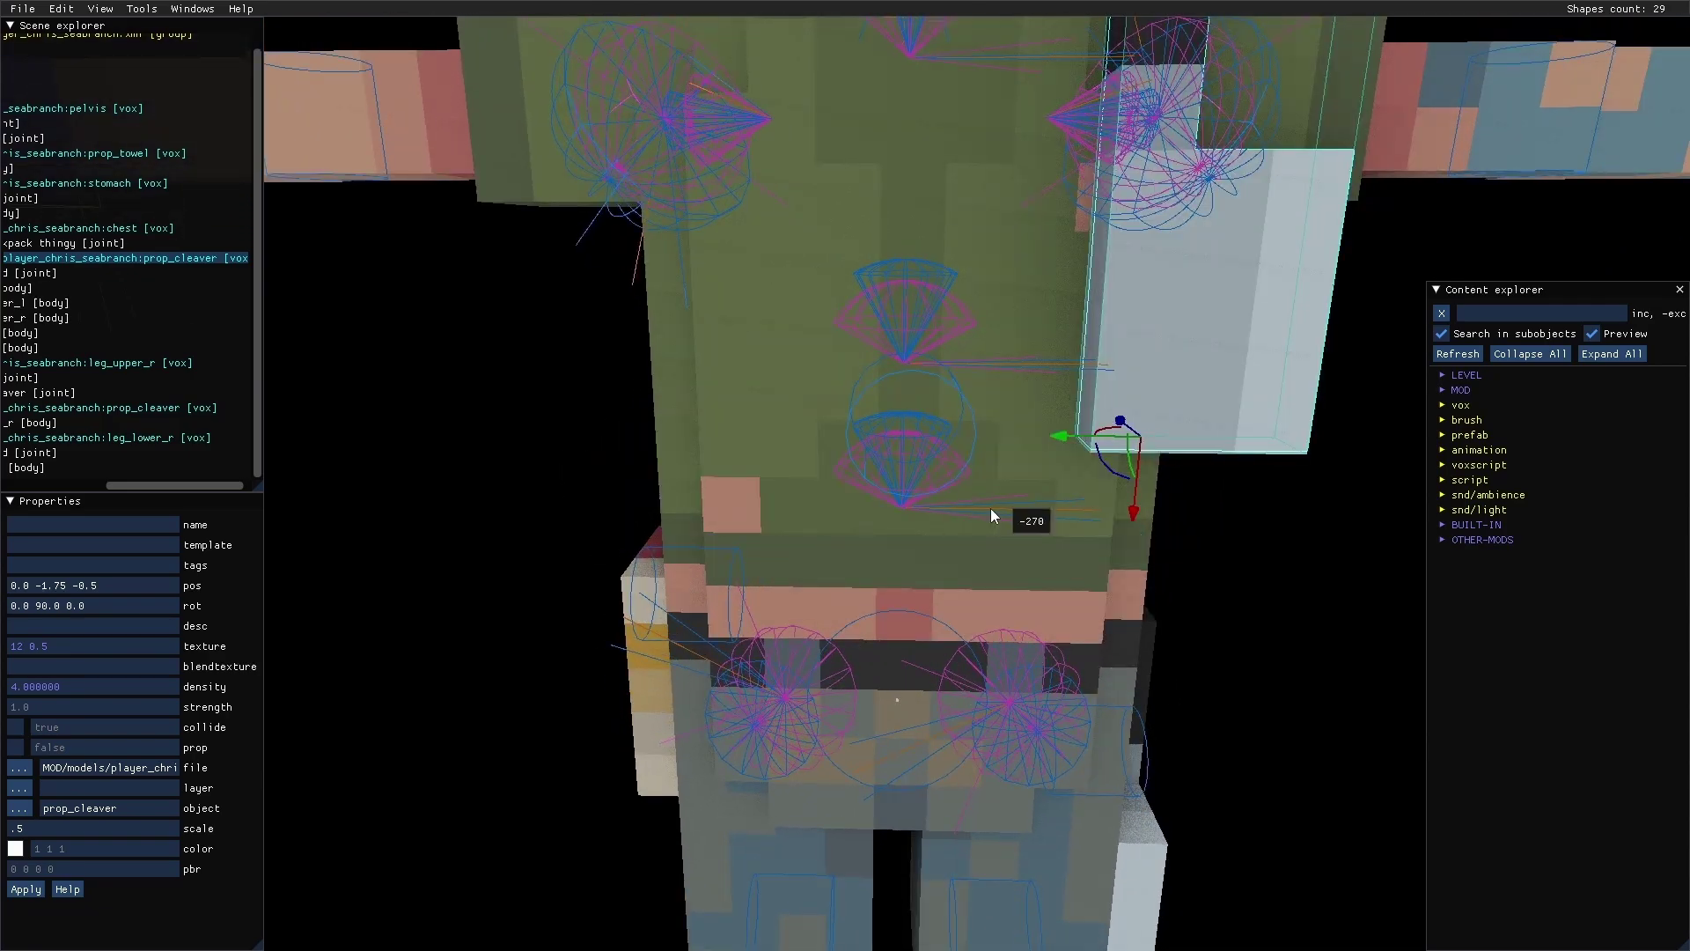
pyautogui.moveTo(991, 508); pyautogui.dragTo(1080, 426, button='right')
pyautogui.moveTo(1080, 431); pyautogui.dragTo(876, 607)
pyautogui.moveTo(876, 608); pyautogui.dragTo(982, 405, button='right')
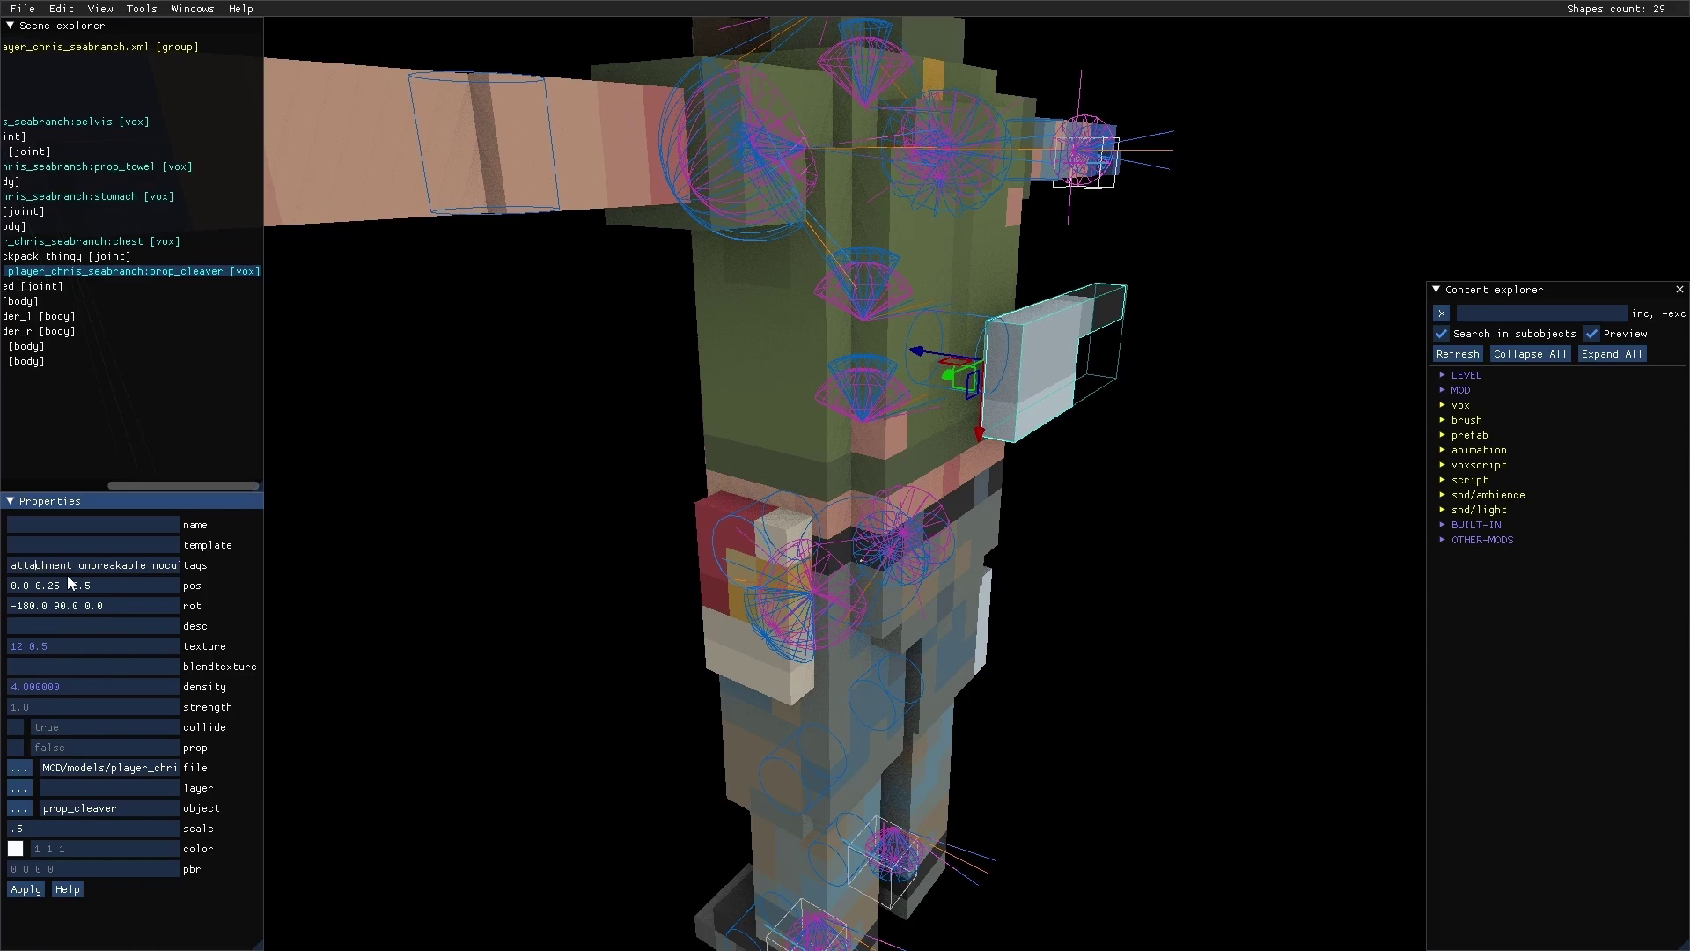
# Place the new cleaver at 0.0 0.5 0.0 and make it a non-colliding prop with the tags attachment unbreakable nocull noproxyshape
pyautogui.click(112, 588)
pyautogui.moveTo(1137, 318); pyautogui.dragTo(836, 479, button='right')
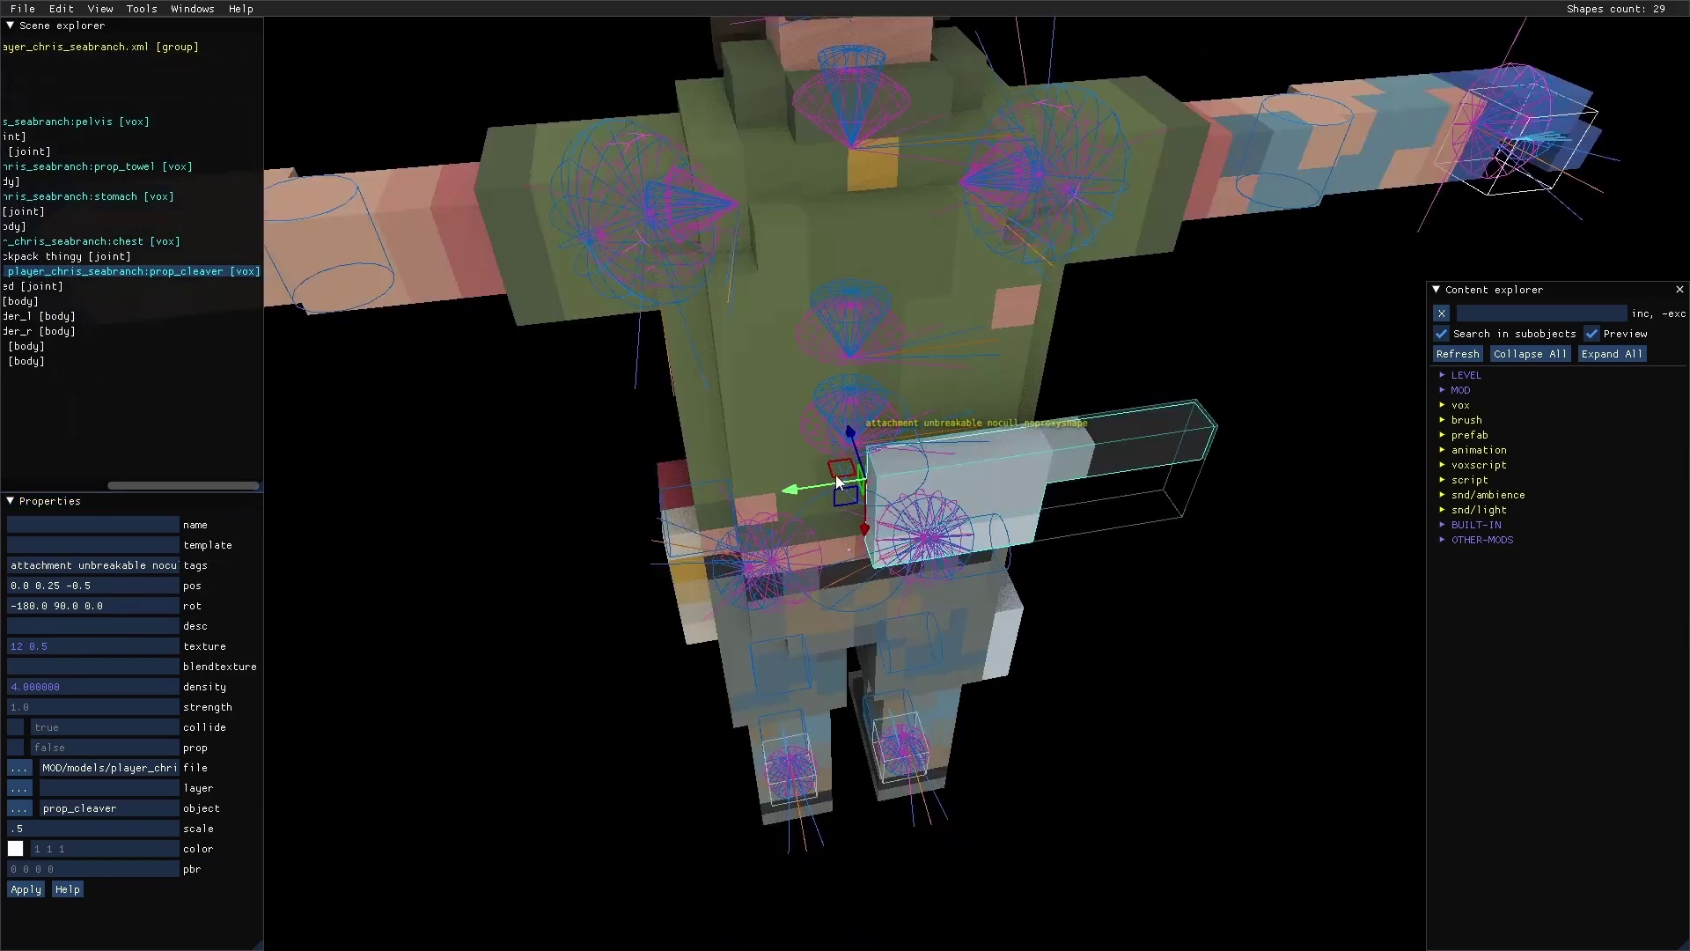
pyautogui.moveTo(851, 455); pyautogui.dragTo(779, 456)
pyautogui.moveTo(779, 457)
pyautogui.mouseDown(button='right')
pyautogui.moveTo(889, 426)
pyautogui.moveTo(786, 456)
pyautogui.mouseUp(button='right')
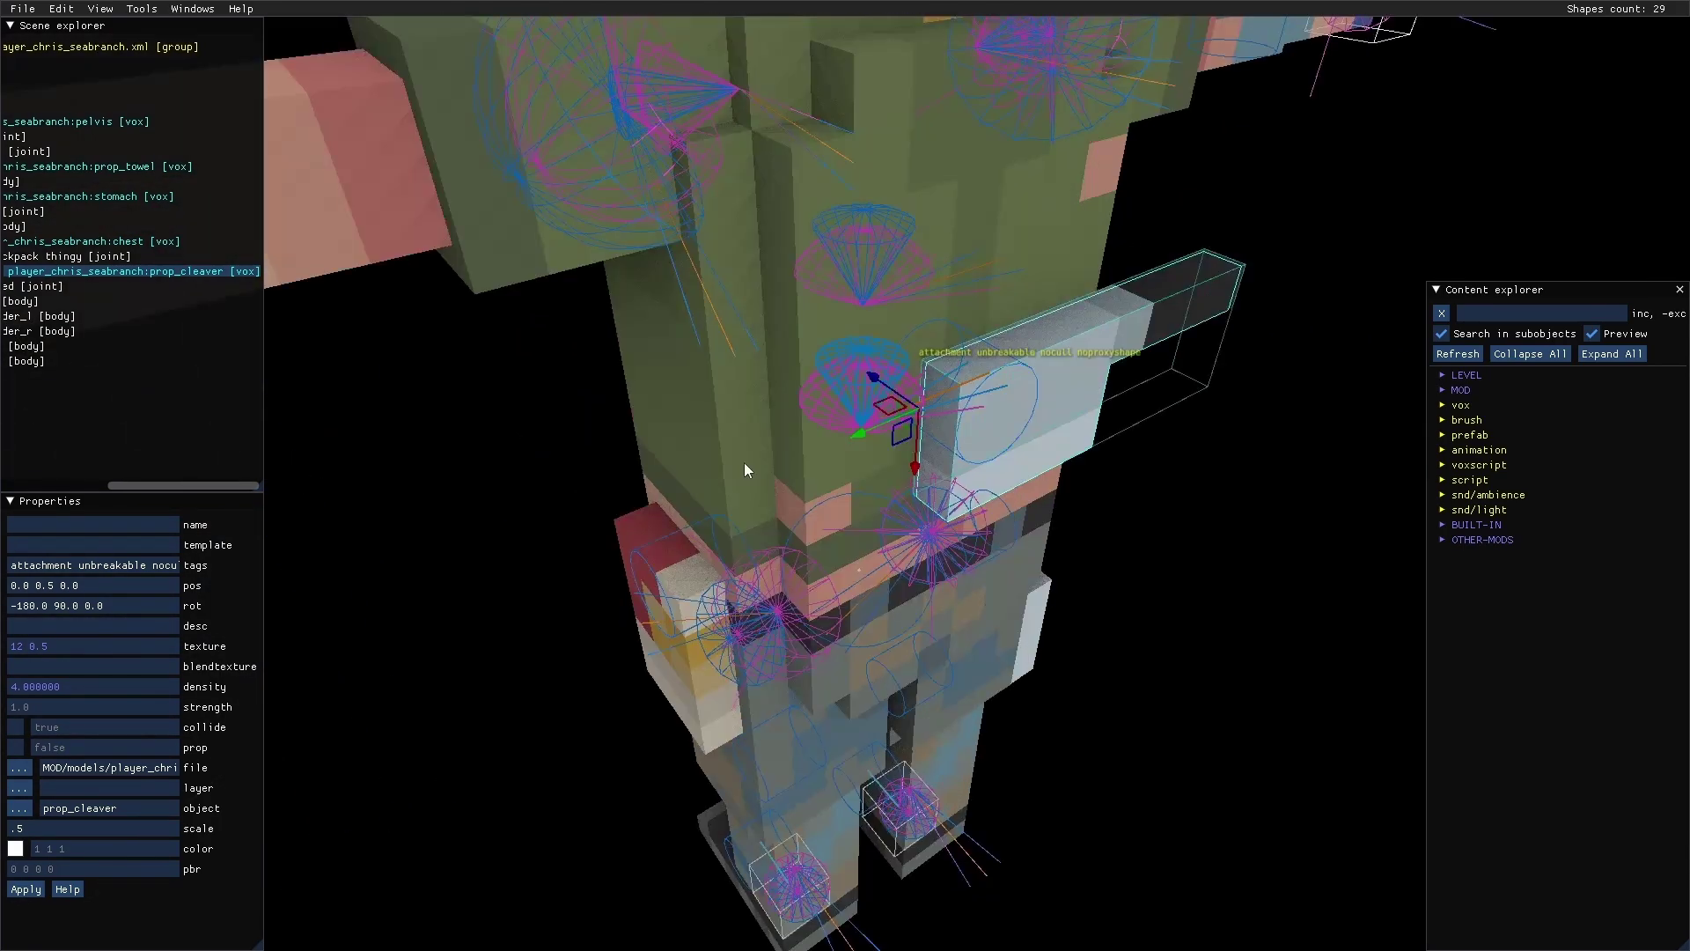
pyautogui.click(678, 680)
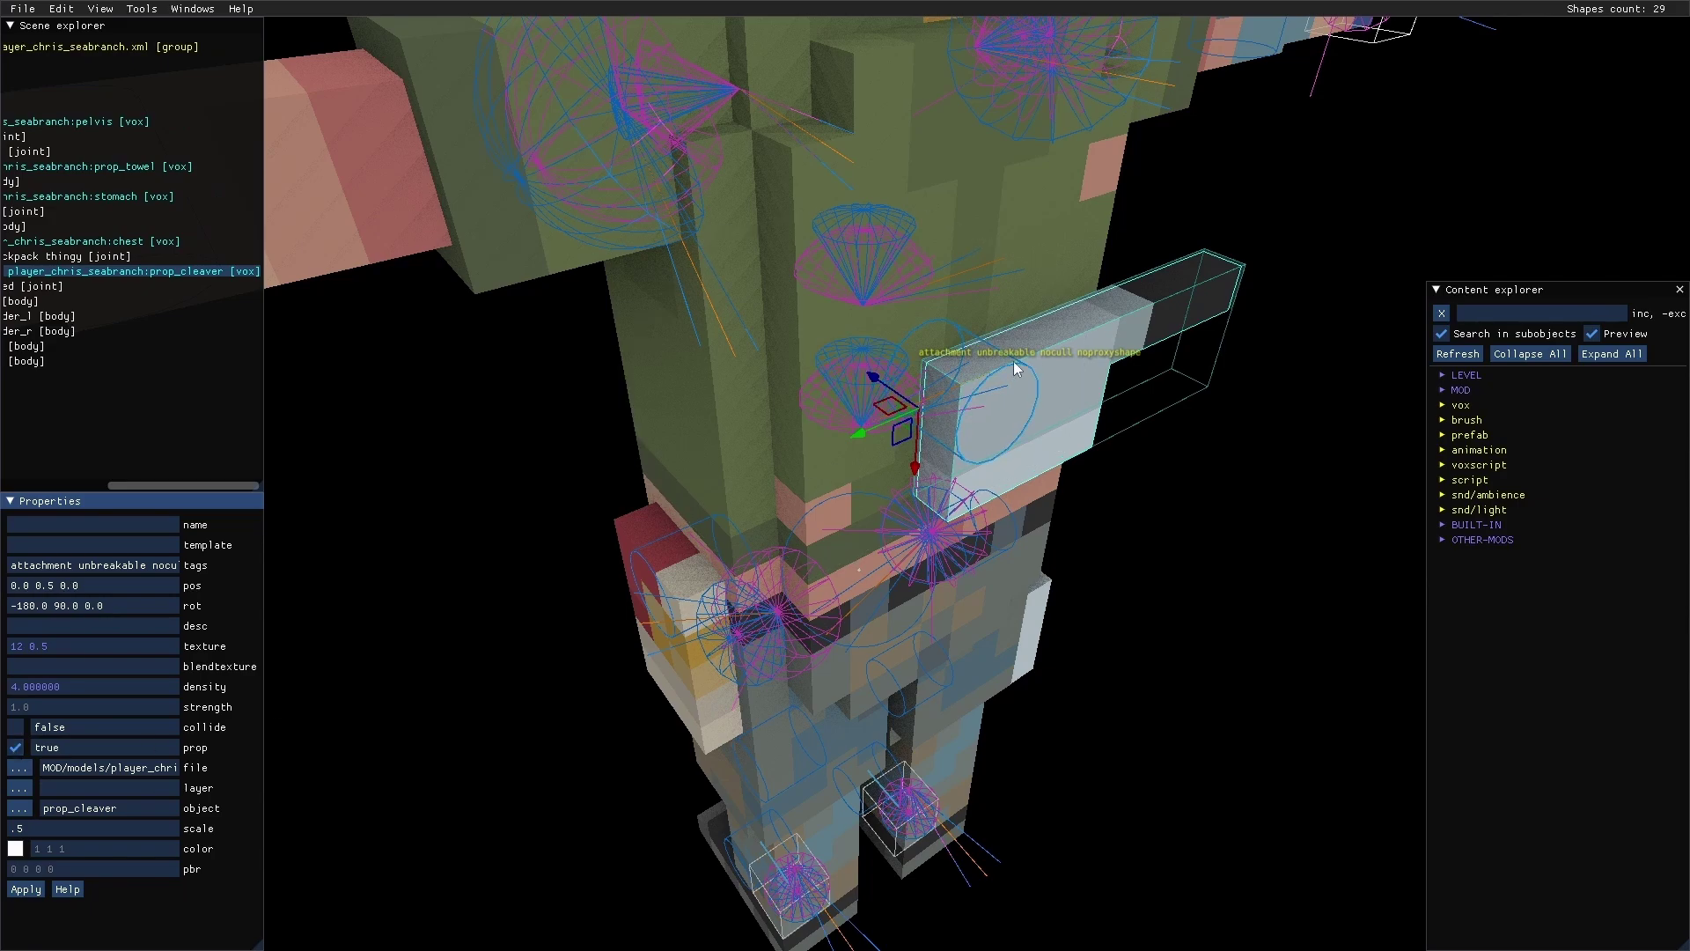
# Examine the cleaver's placement on the character's back from several angles
pyautogui.moveTo(1051, 378); pyautogui.dragTo(1035, 345, button='right')
pyautogui.scroll(-4, 1070, 227)
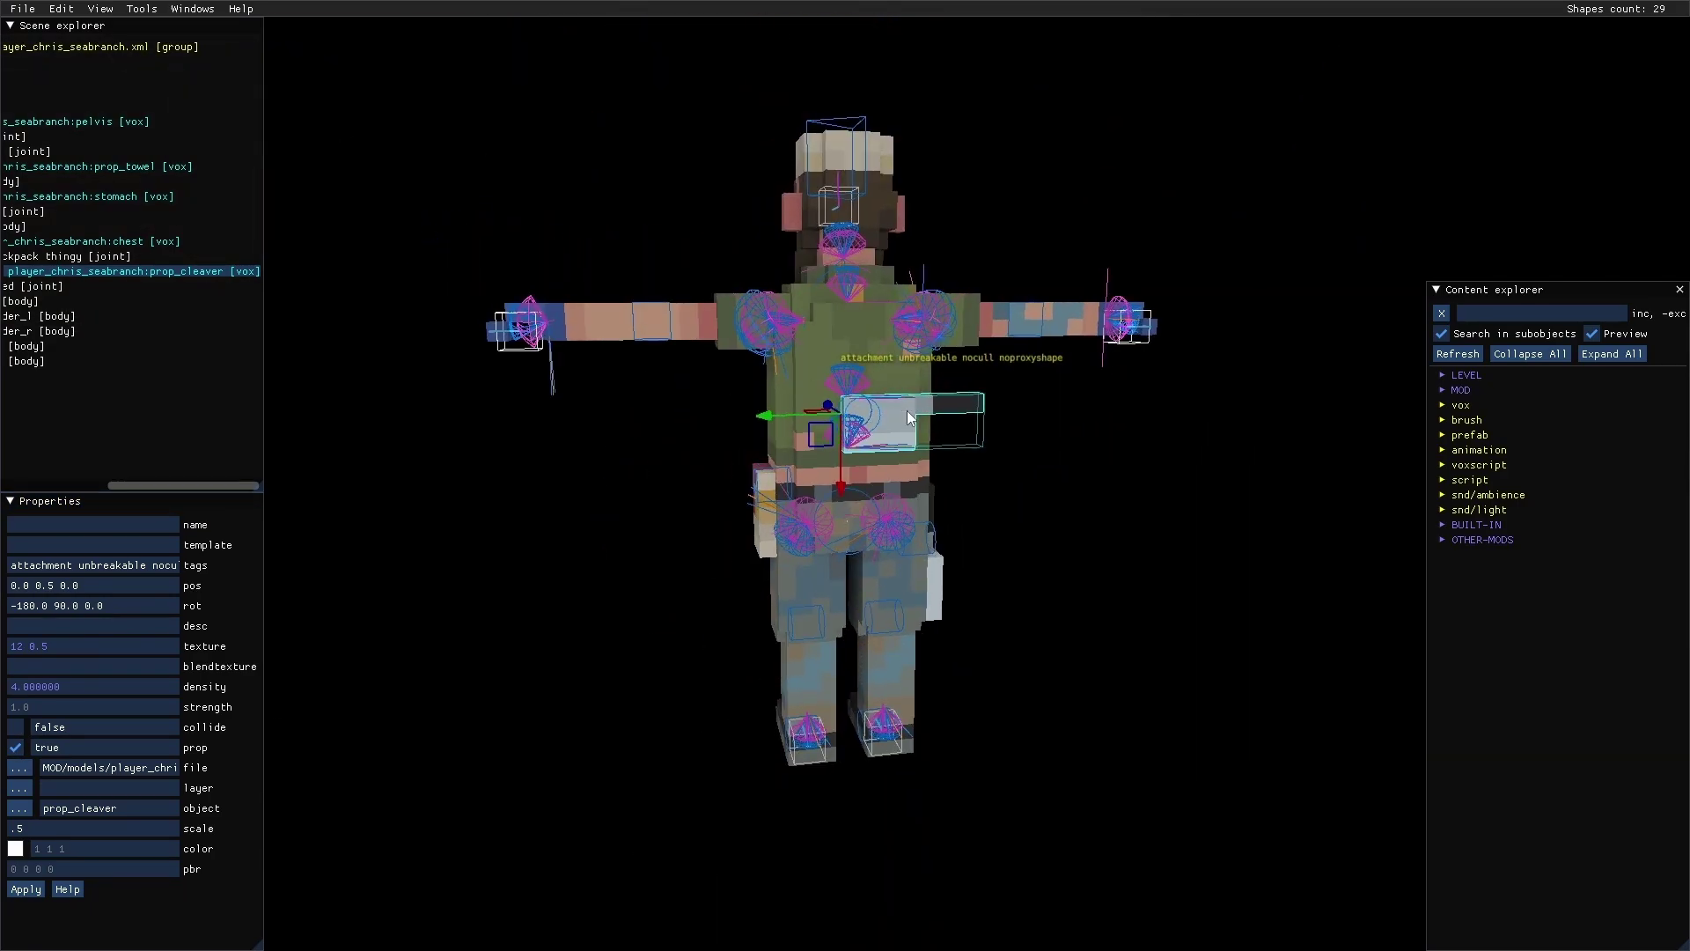
pyautogui.moveTo(749, 563); pyautogui.dragTo(669, 575, button='right')
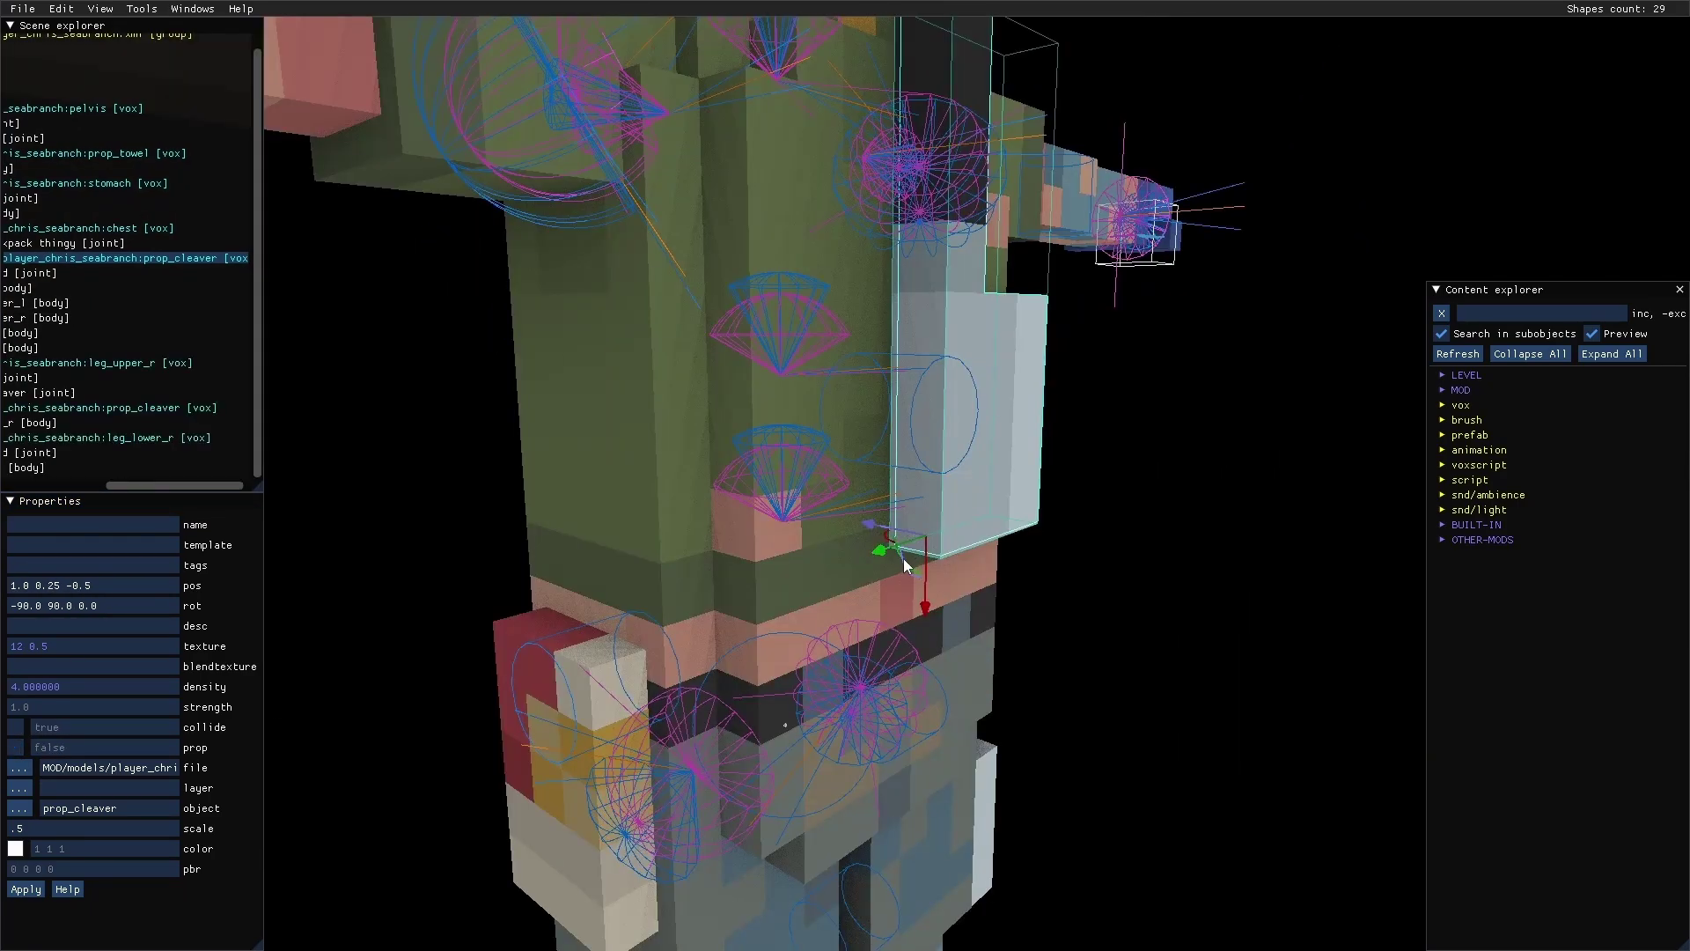
pyautogui.moveTo(904, 560); pyautogui.dragTo(1035, 616)
pyautogui.moveTo(1034, 616); pyautogui.dragTo(995, 616, button='right')
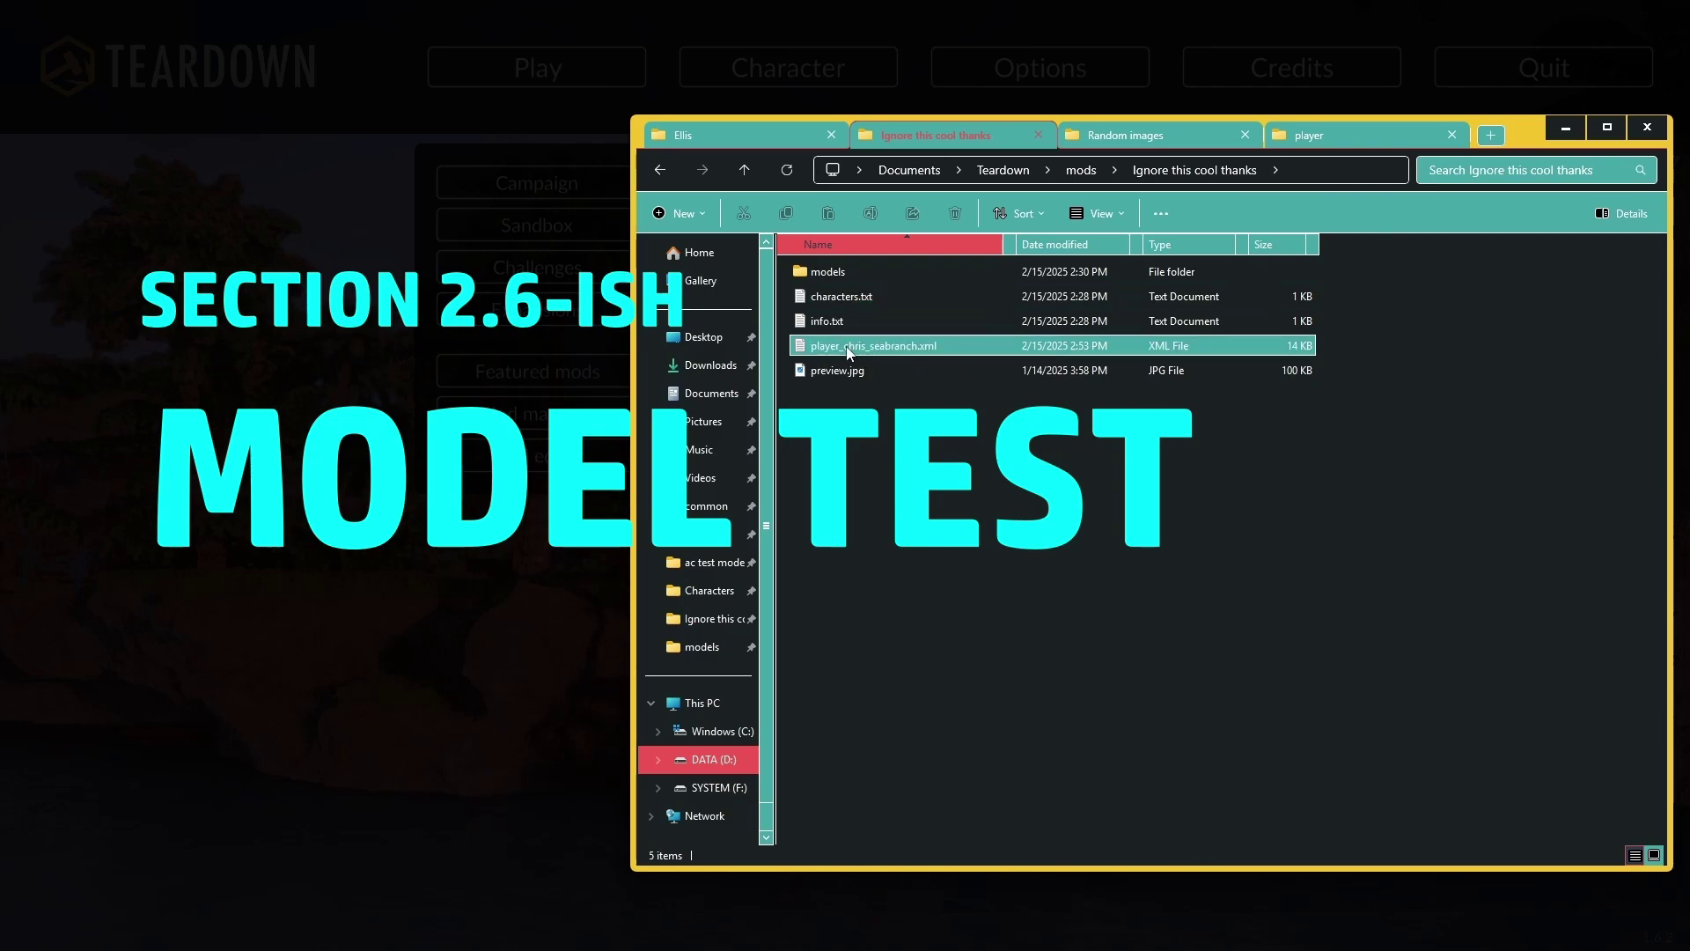
# In File Explorer, transfer player_chris_seabranch.xml from the mod's main folder into its models/xml folder
pyautogui.click(849, 352)
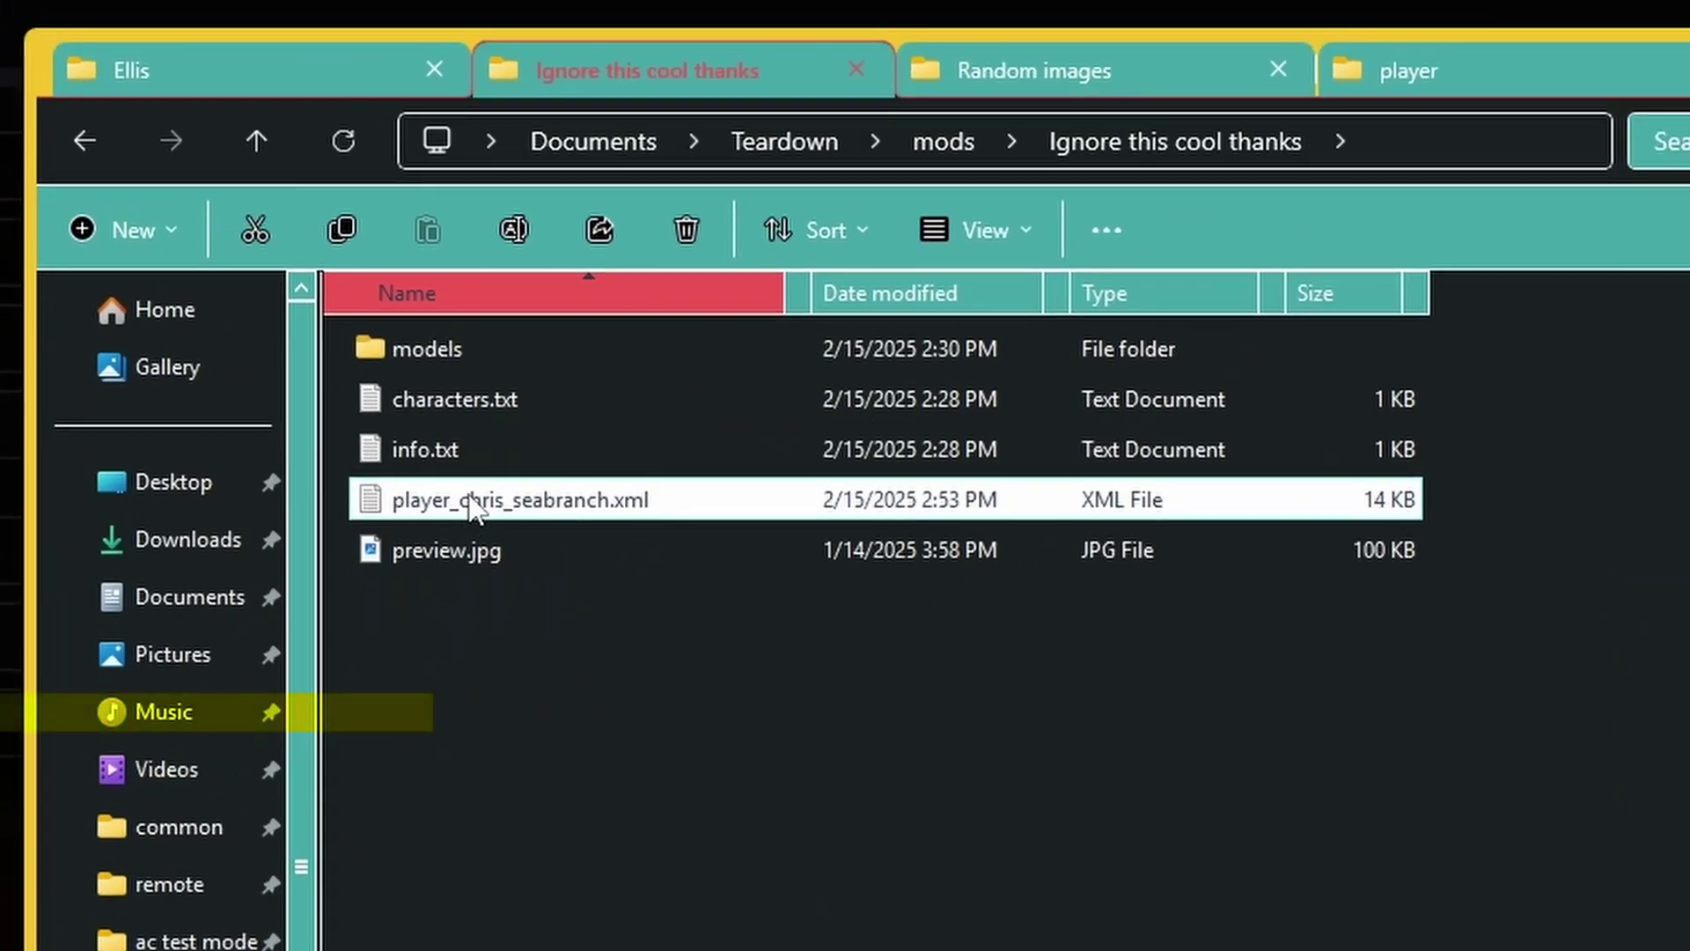
pyautogui.click(980, 138)
pyautogui.doubleClick(426, 343)
pyautogui.hotkey('ctrl', 'v')
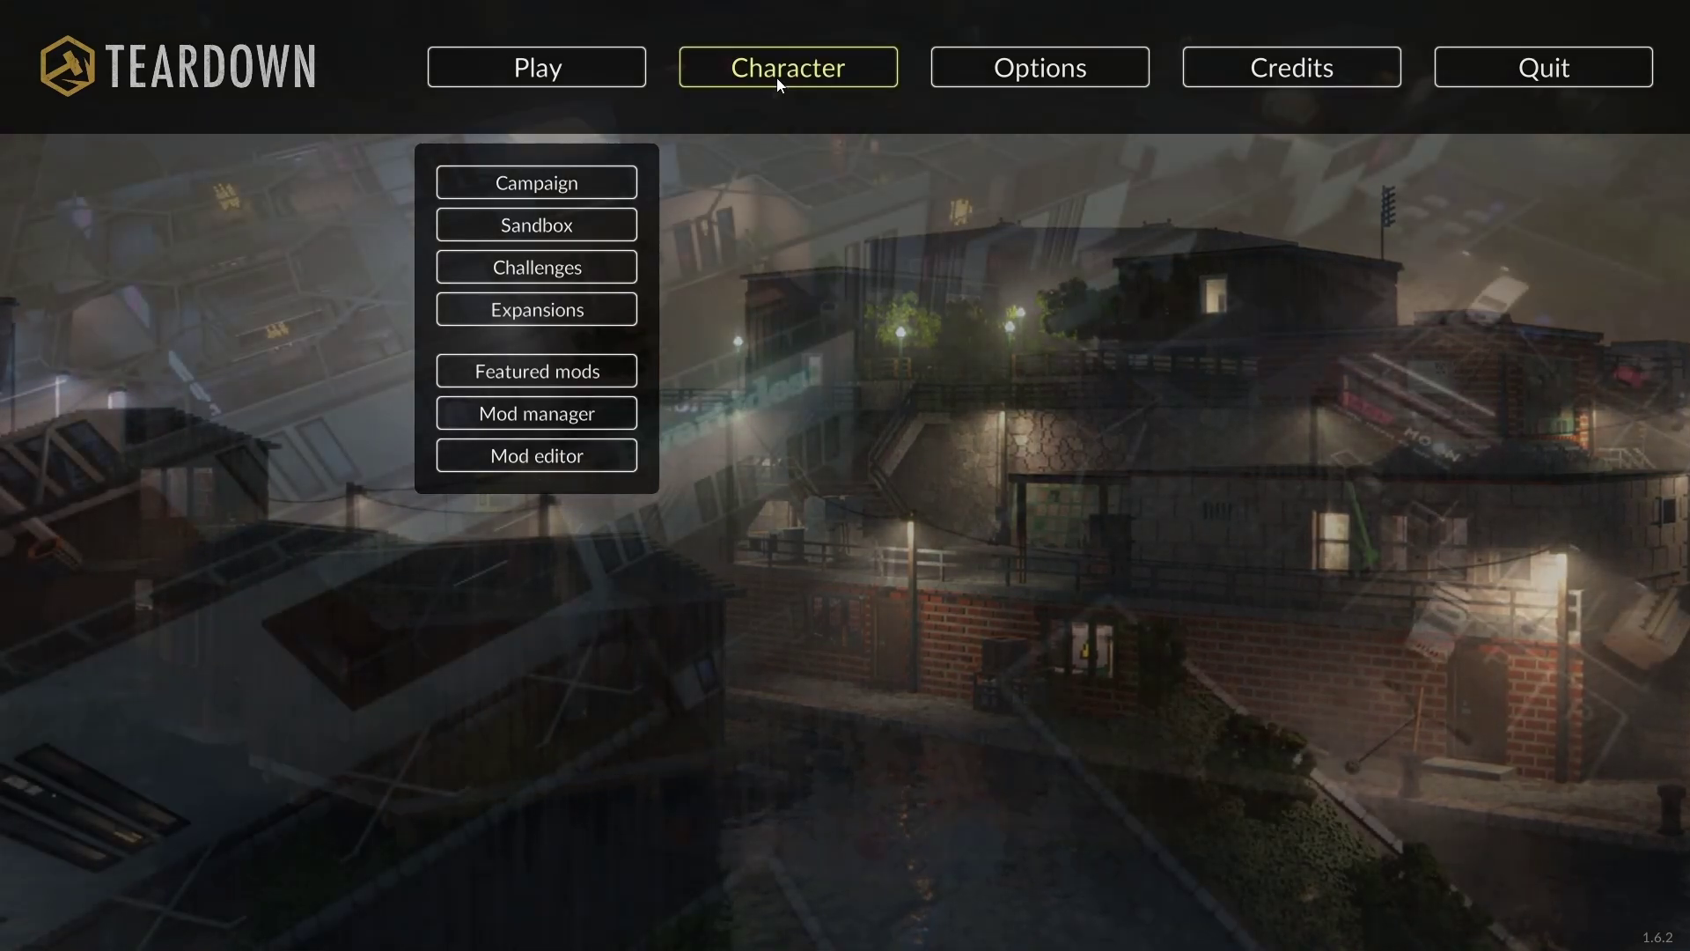
# Switch to Teardown's character selection and examine the ellis mod ignore character and its accessories from different sides
pyautogui.click(778, 84)
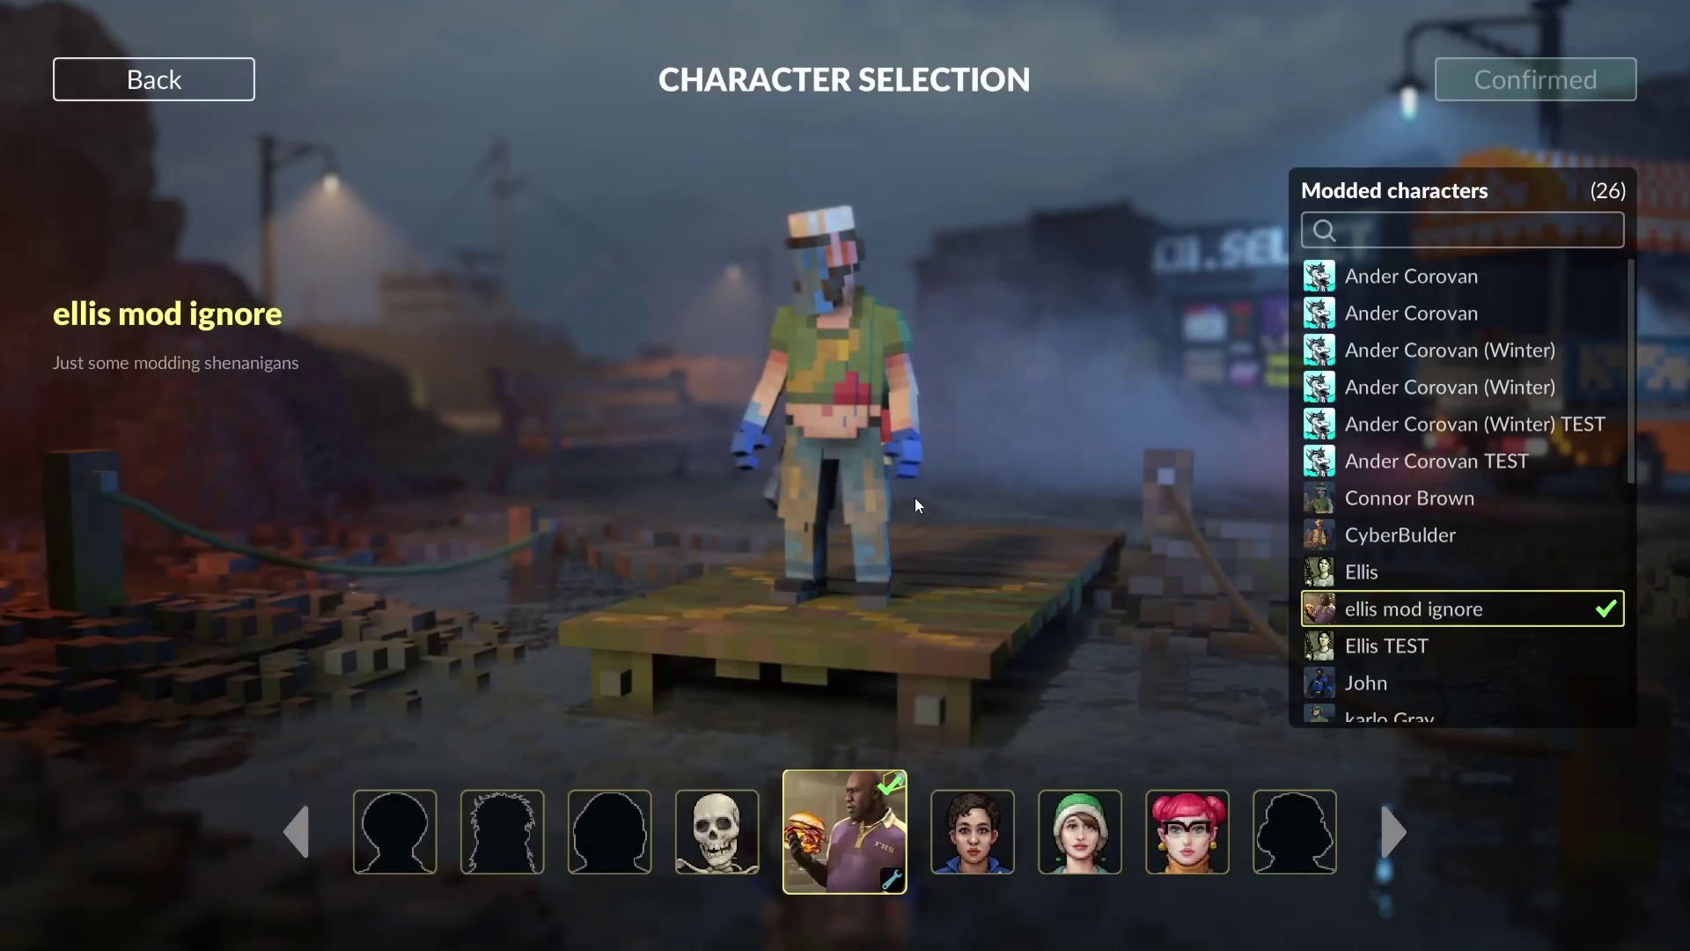
pyautogui.moveTo(915, 498); pyautogui.dragTo(837, 351)
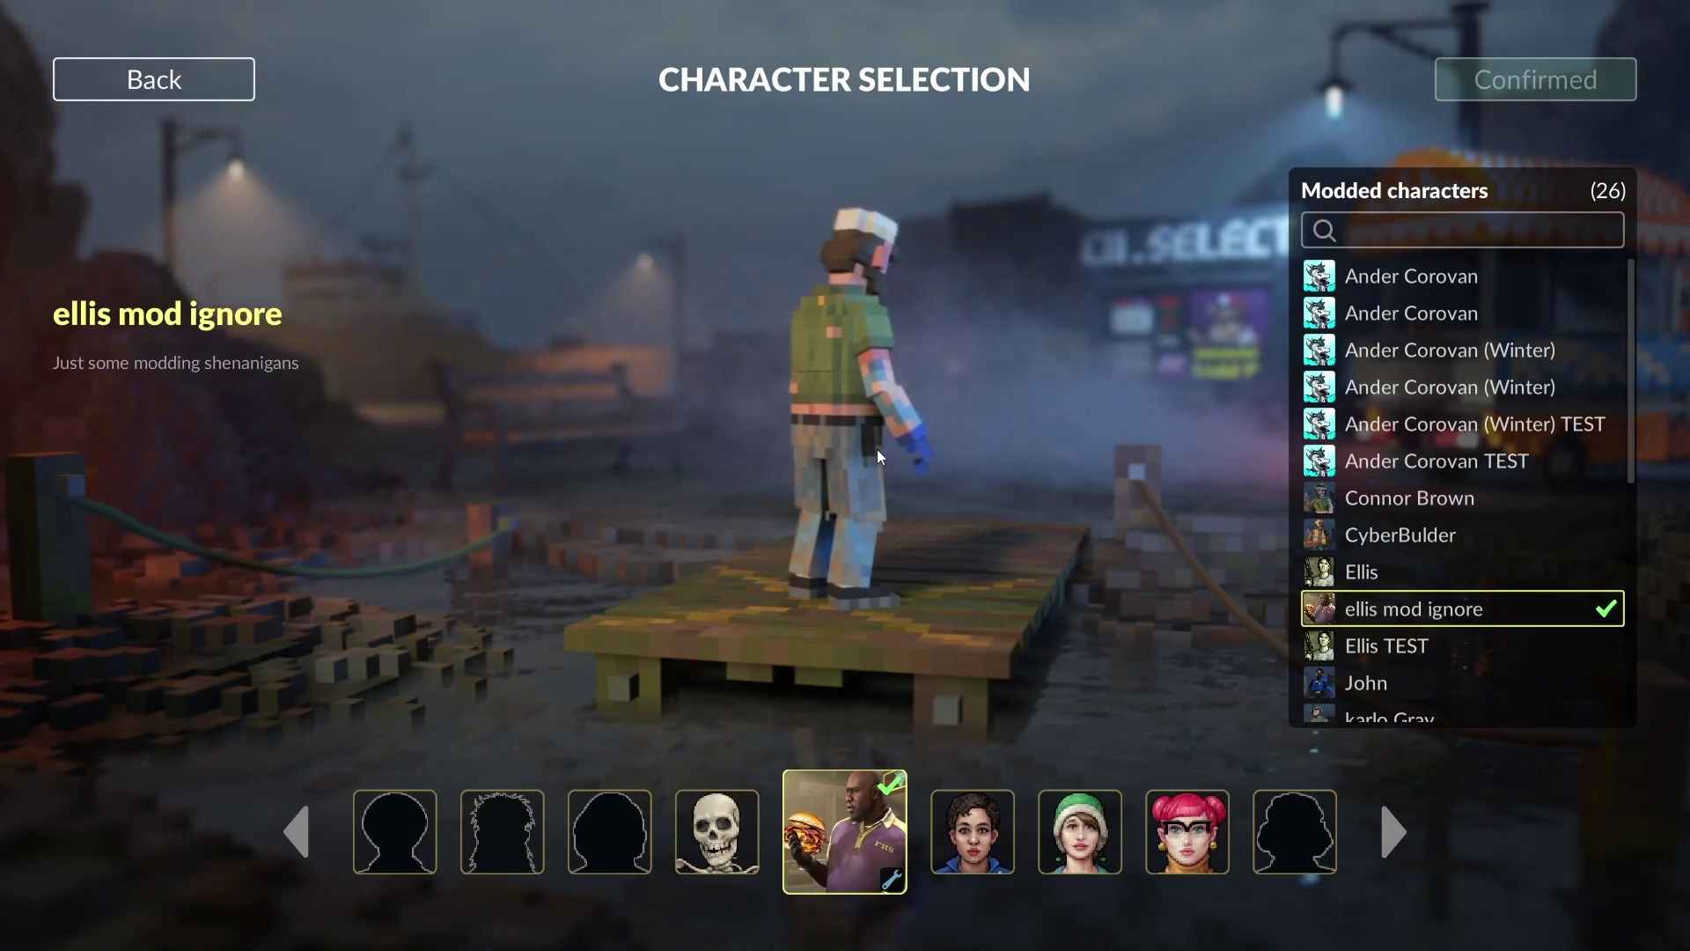
pyautogui.click(1386, 573)
pyautogui.click(1370, 617)
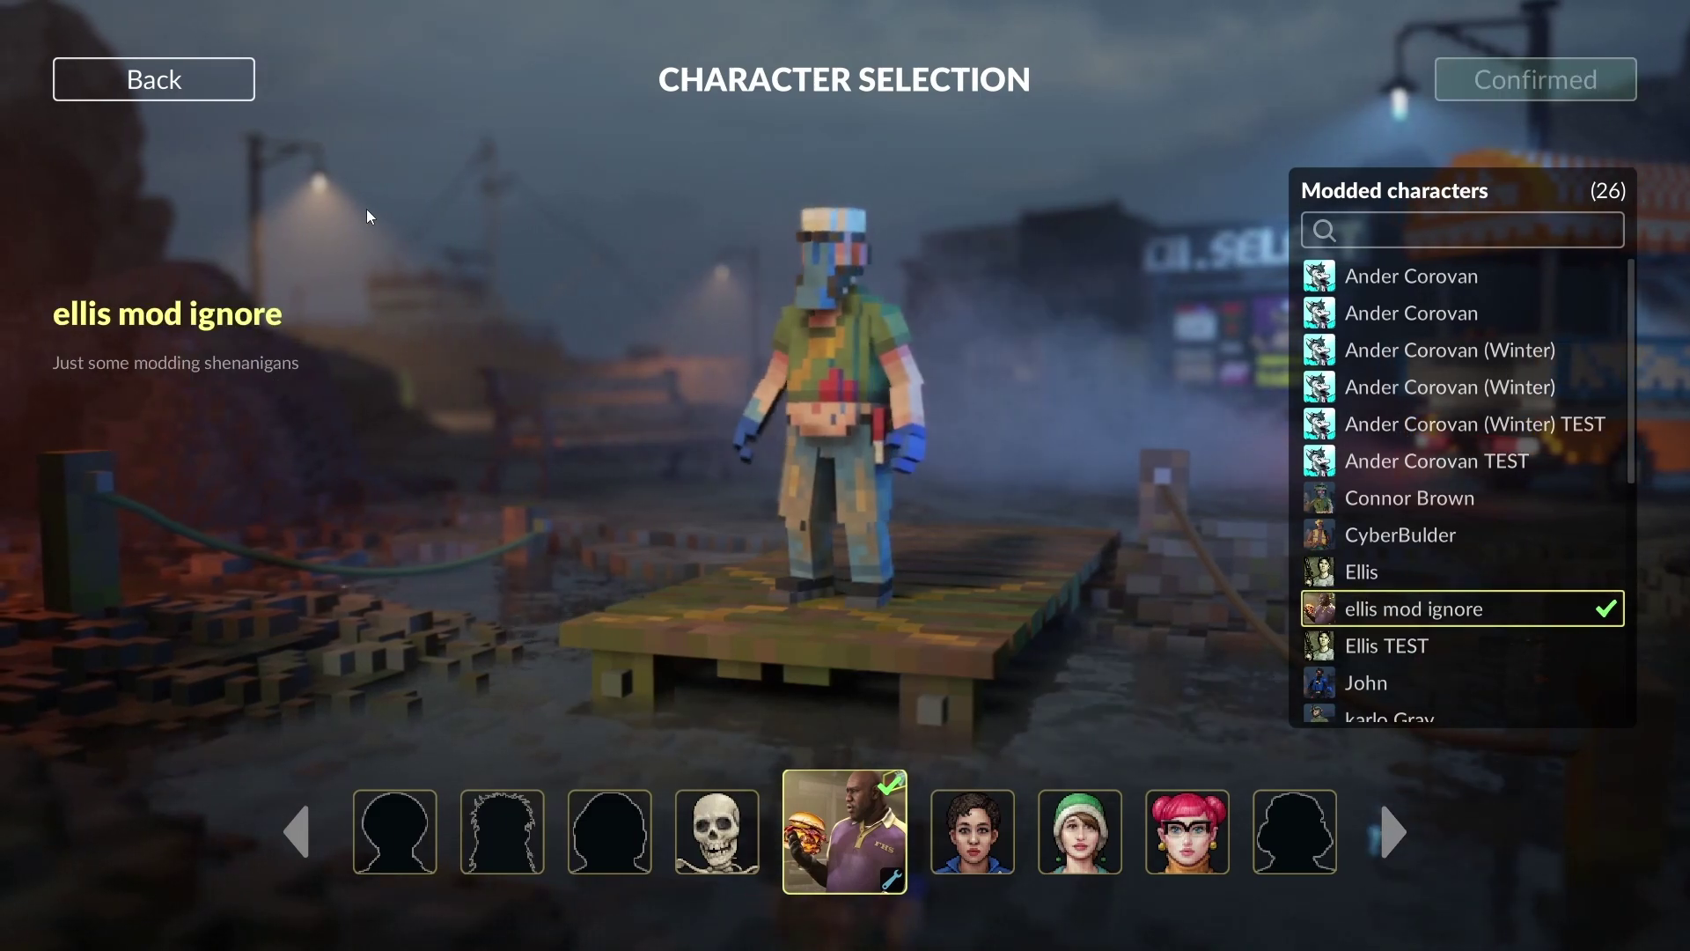
# Open the mod's player_chris_seabranch.xml in the mod editor, ready for adjusting the cleaver on the back
pyautogui.click(183, 77)
pyautogui.click(536, 453)
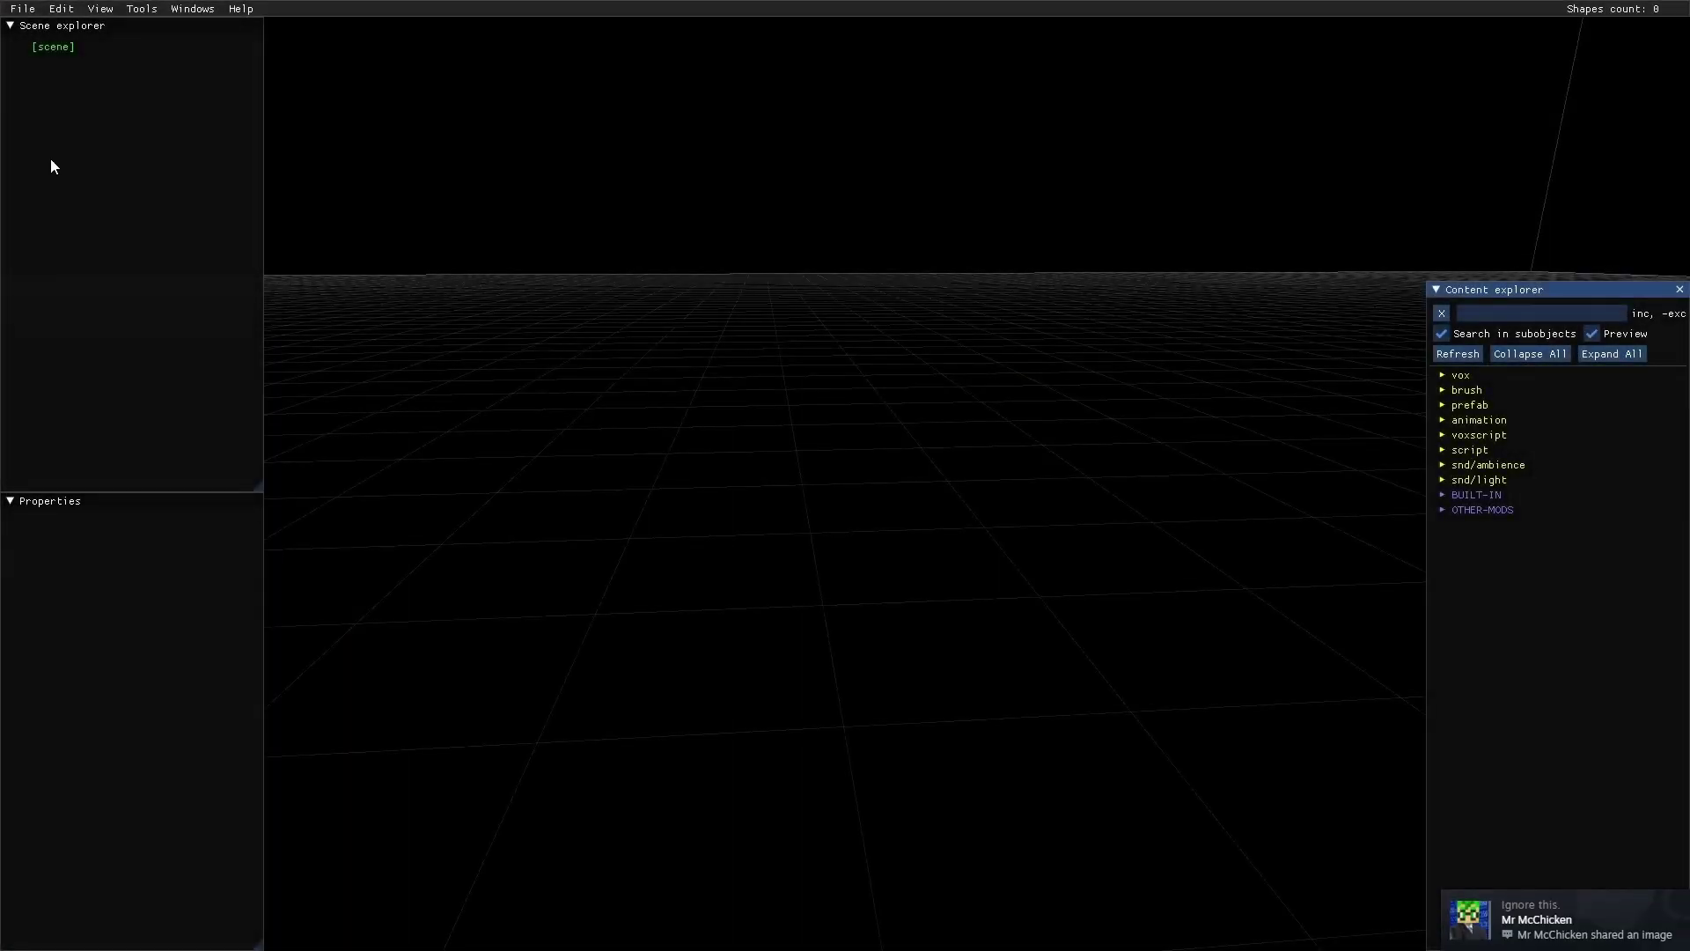
pyautogui.doubleClick(128, 103)
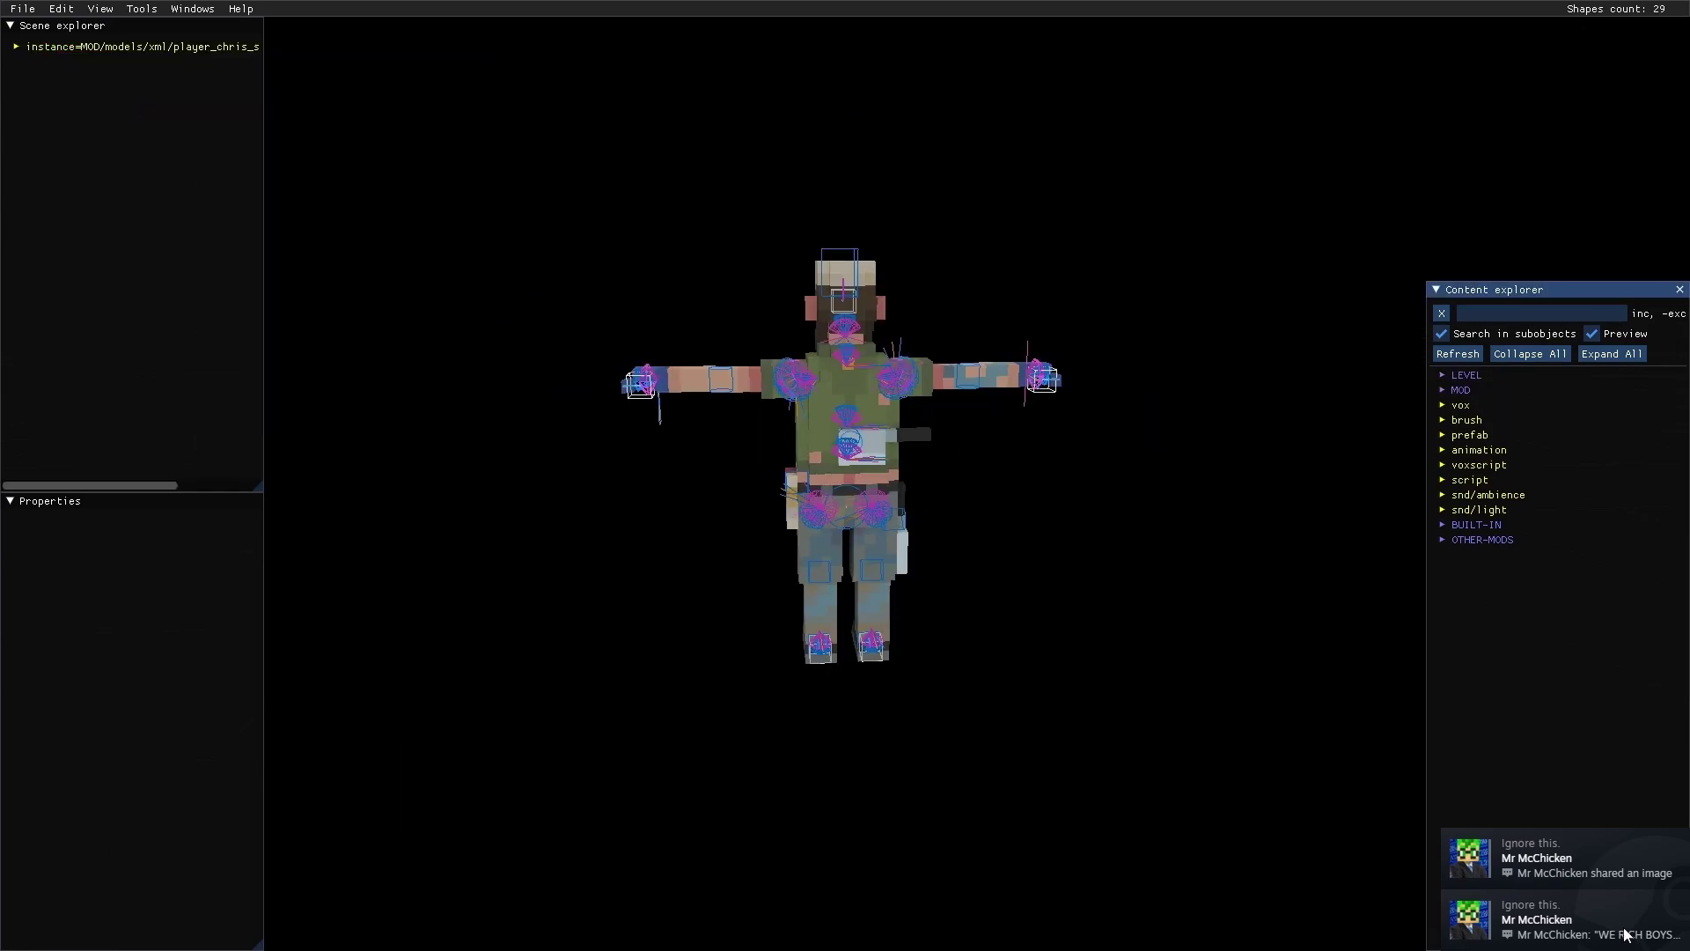
pyautogui.hotkey('shift', 'Tab')
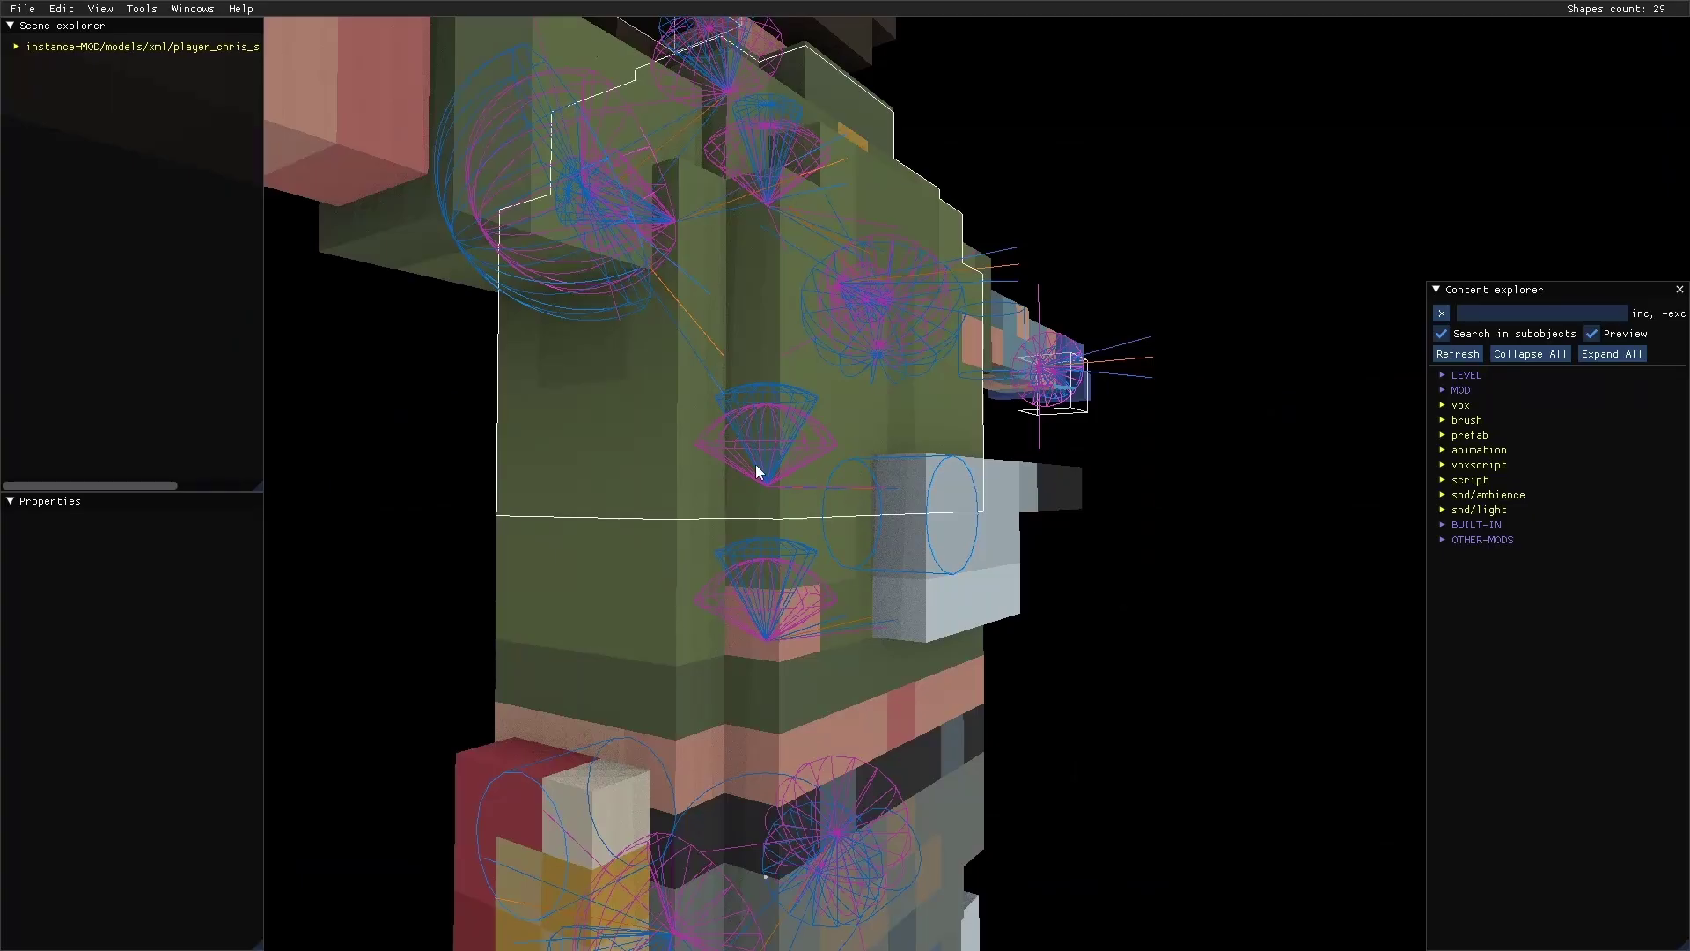
pyautogui.moveTo(626, 472); pyautogui.dragTo(653, 477, button='right')
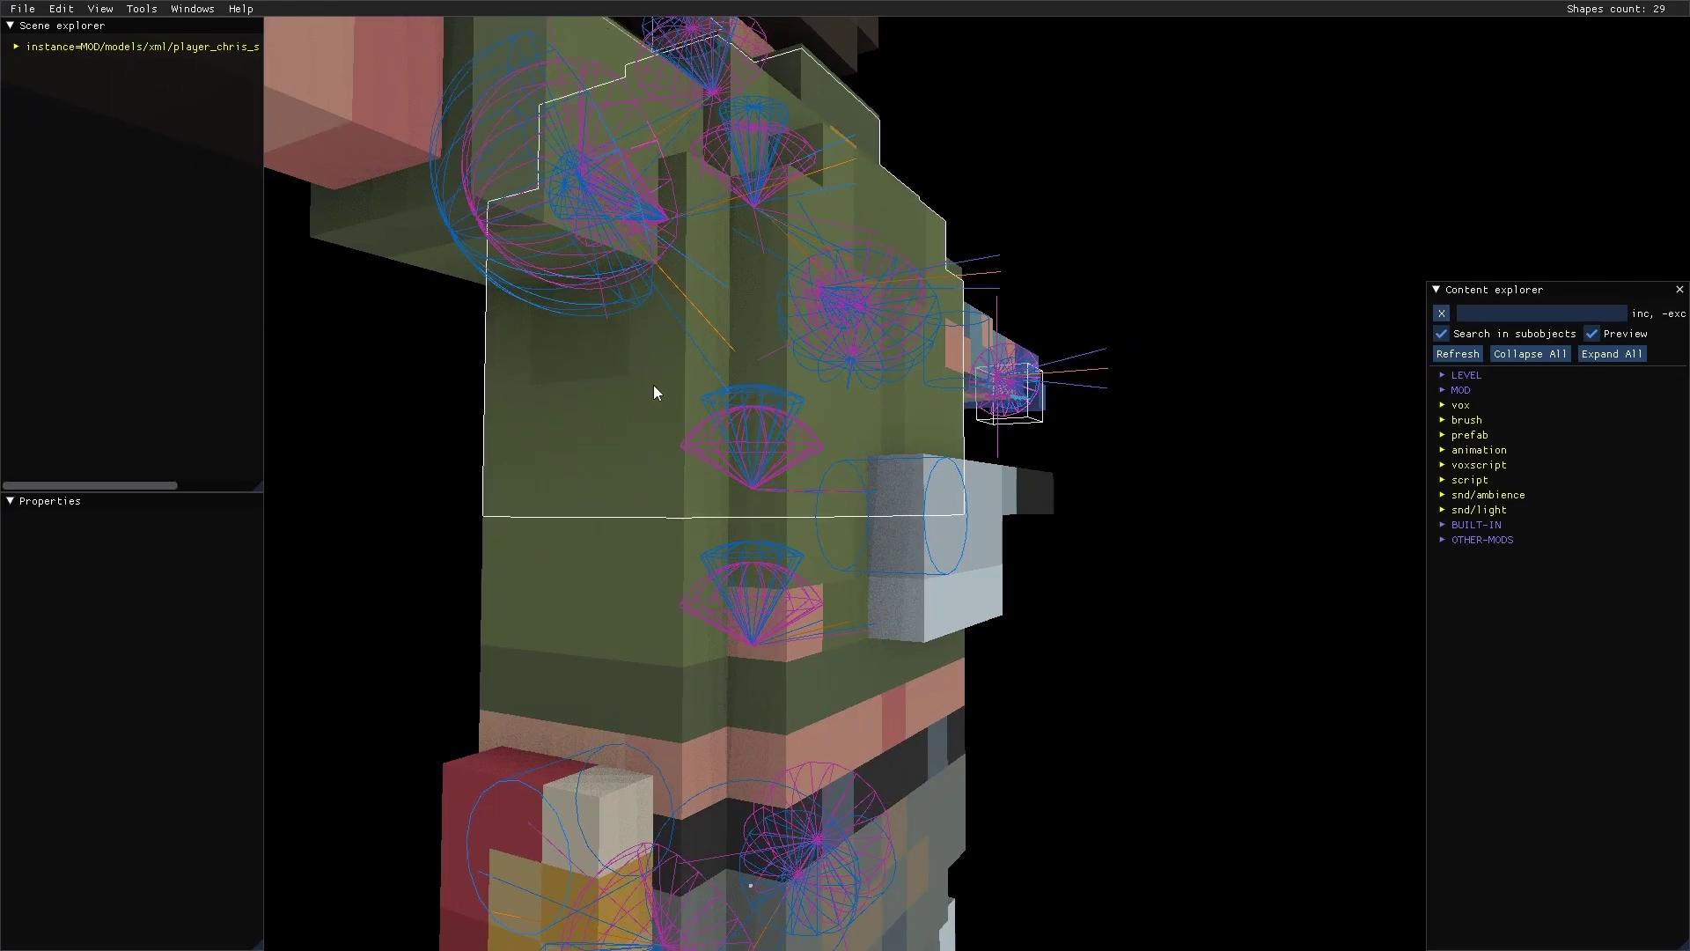
# Raise the backpack thingy joint, together with its cleaver, by 0.5 on the character's back
pyautogui.click(861, 516)
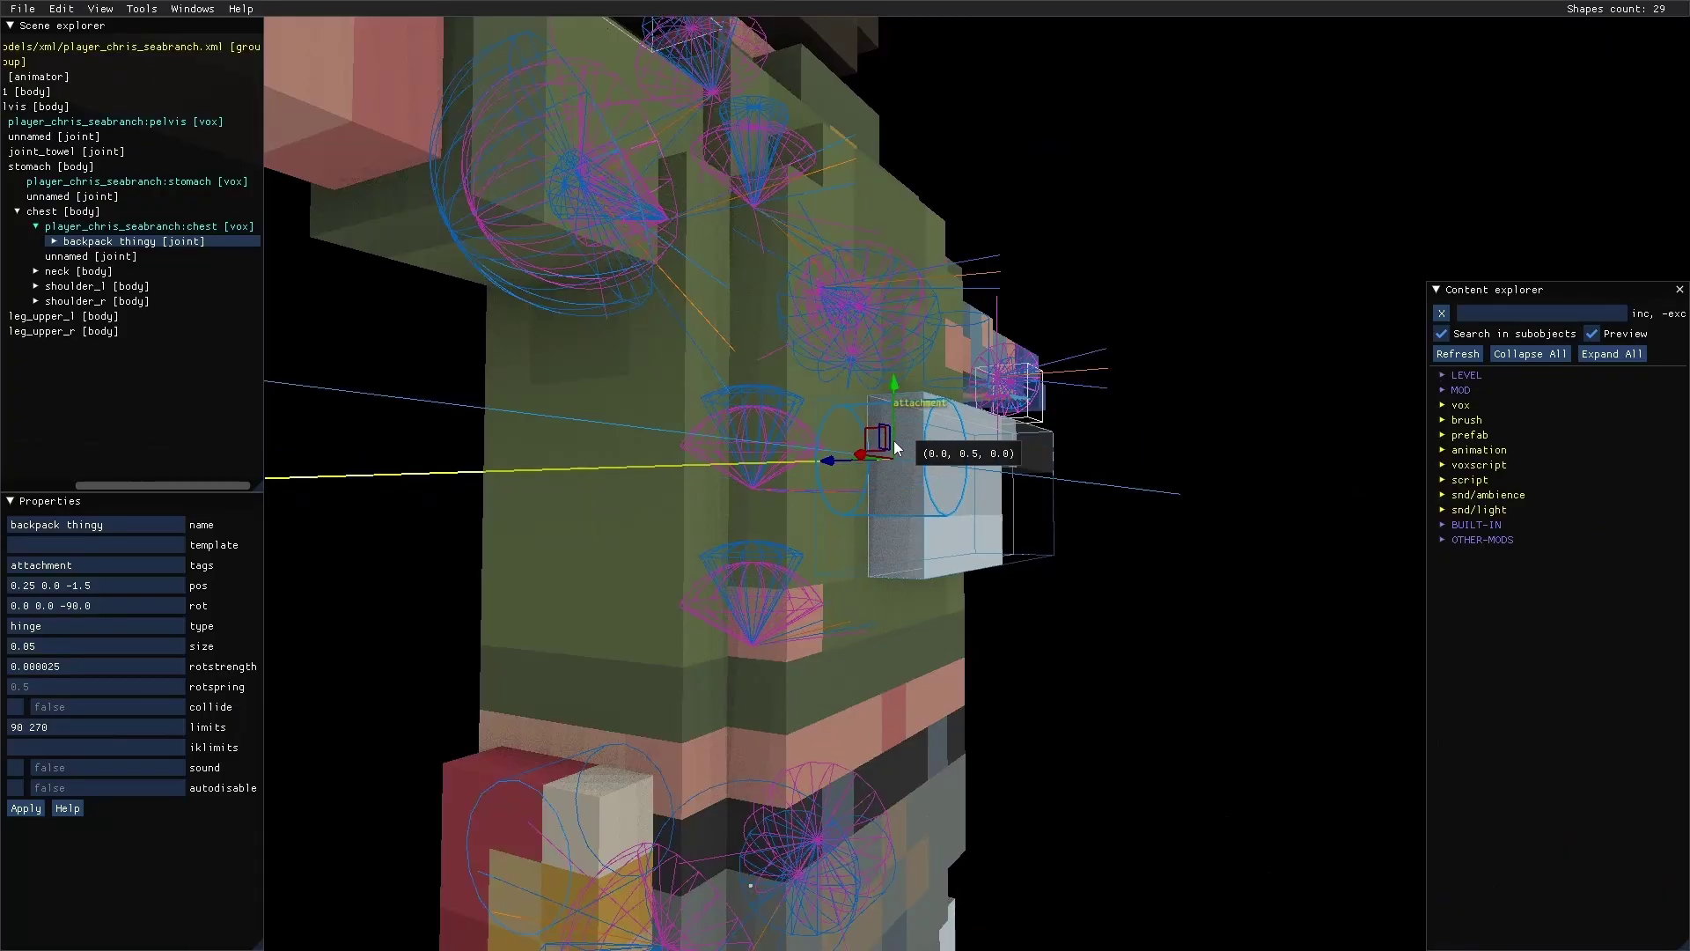
pyautogui.moveTo(894, 447); pyautogui.dragTo(893, 448)
pyautogui.moveTo(682, 458); pyautogui.dragTo(792, 413, button='right')
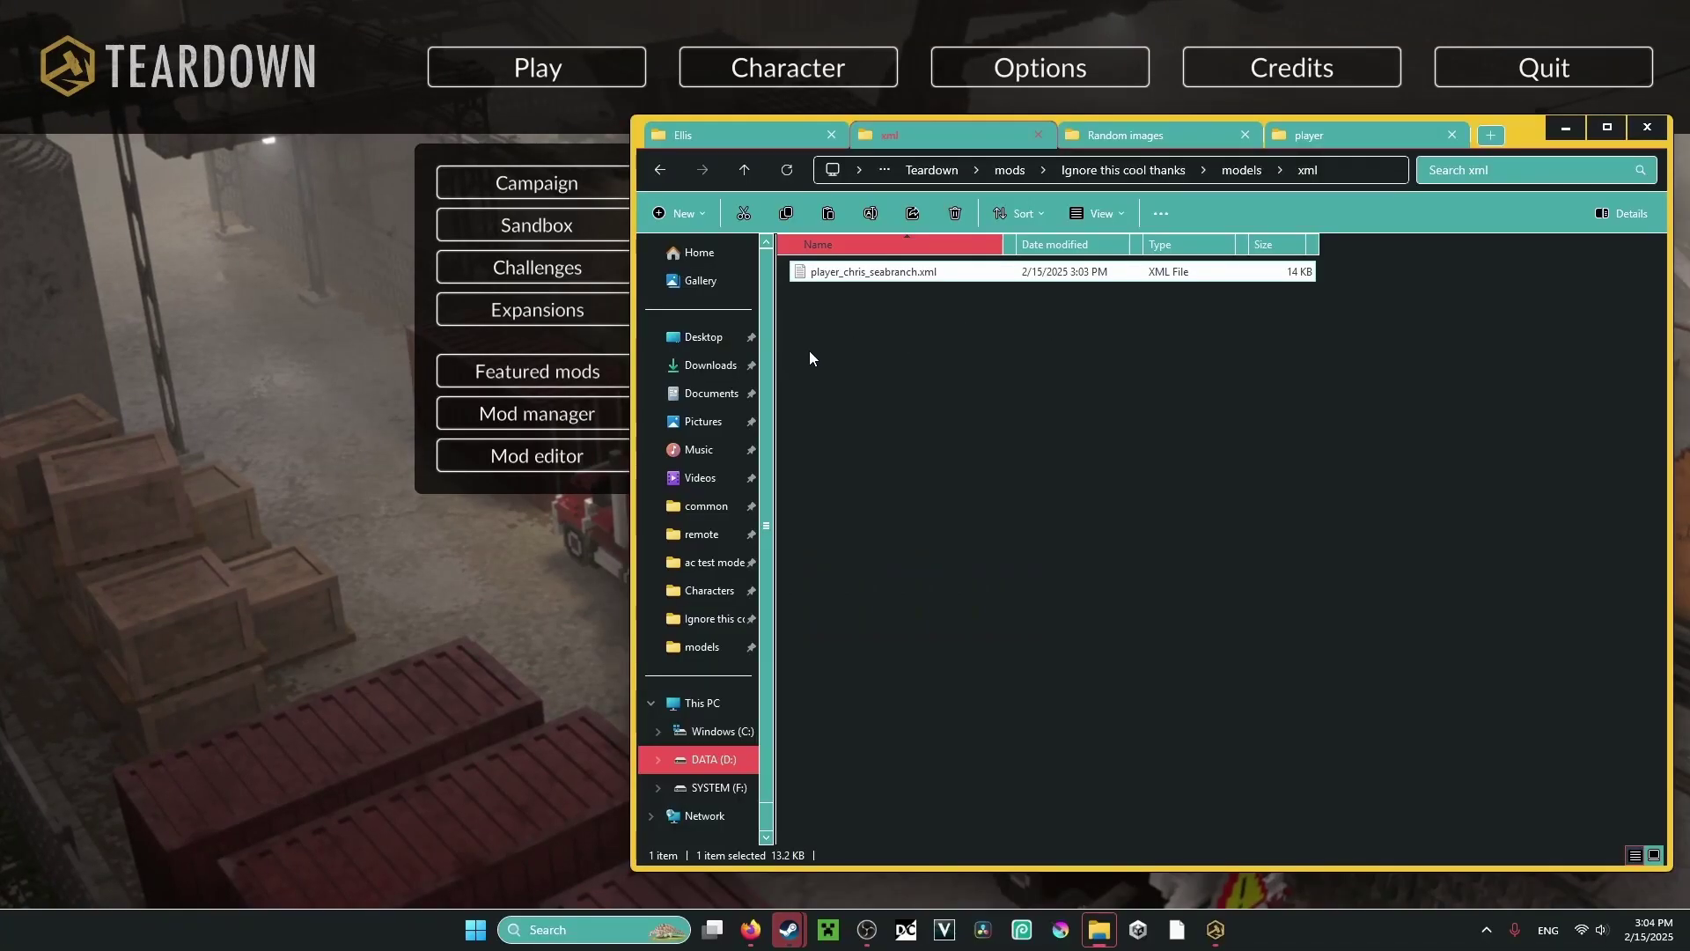
# Look through the Merlin Copy 3 folder inside Teardown's mods folder in File Explorer, and return to Teardown
pyautogui.hotkey('alt', 'Tab')
pyautogui.hotkey('alt', 'Tab')
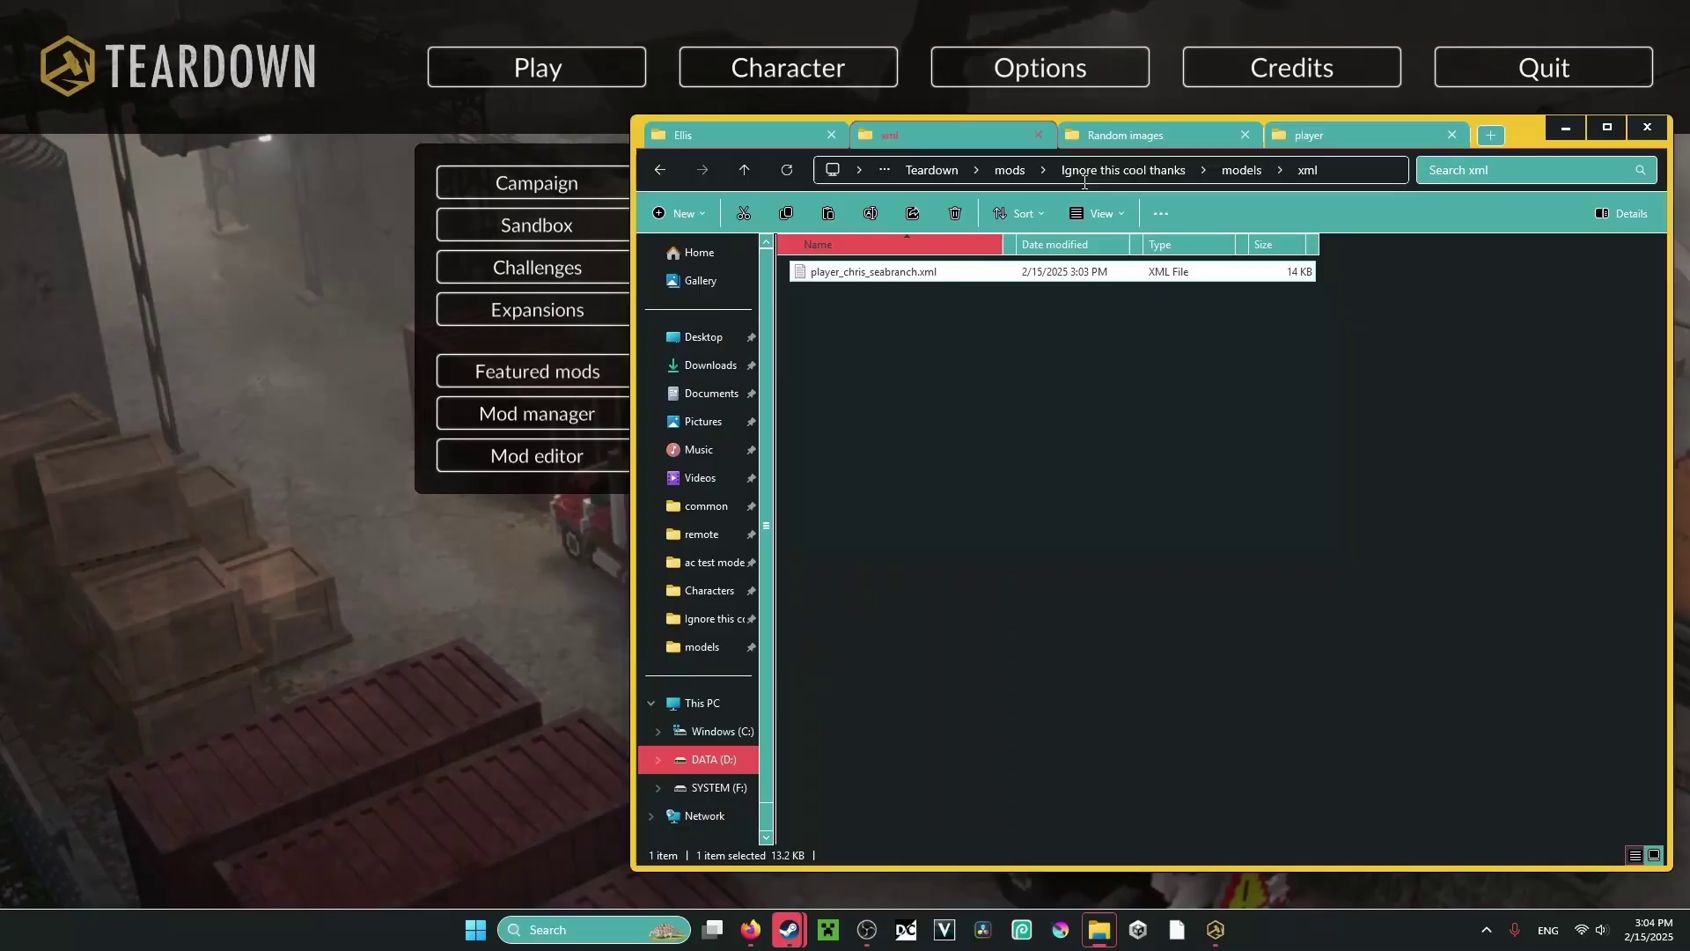
pyautogui.click(1009, 170)
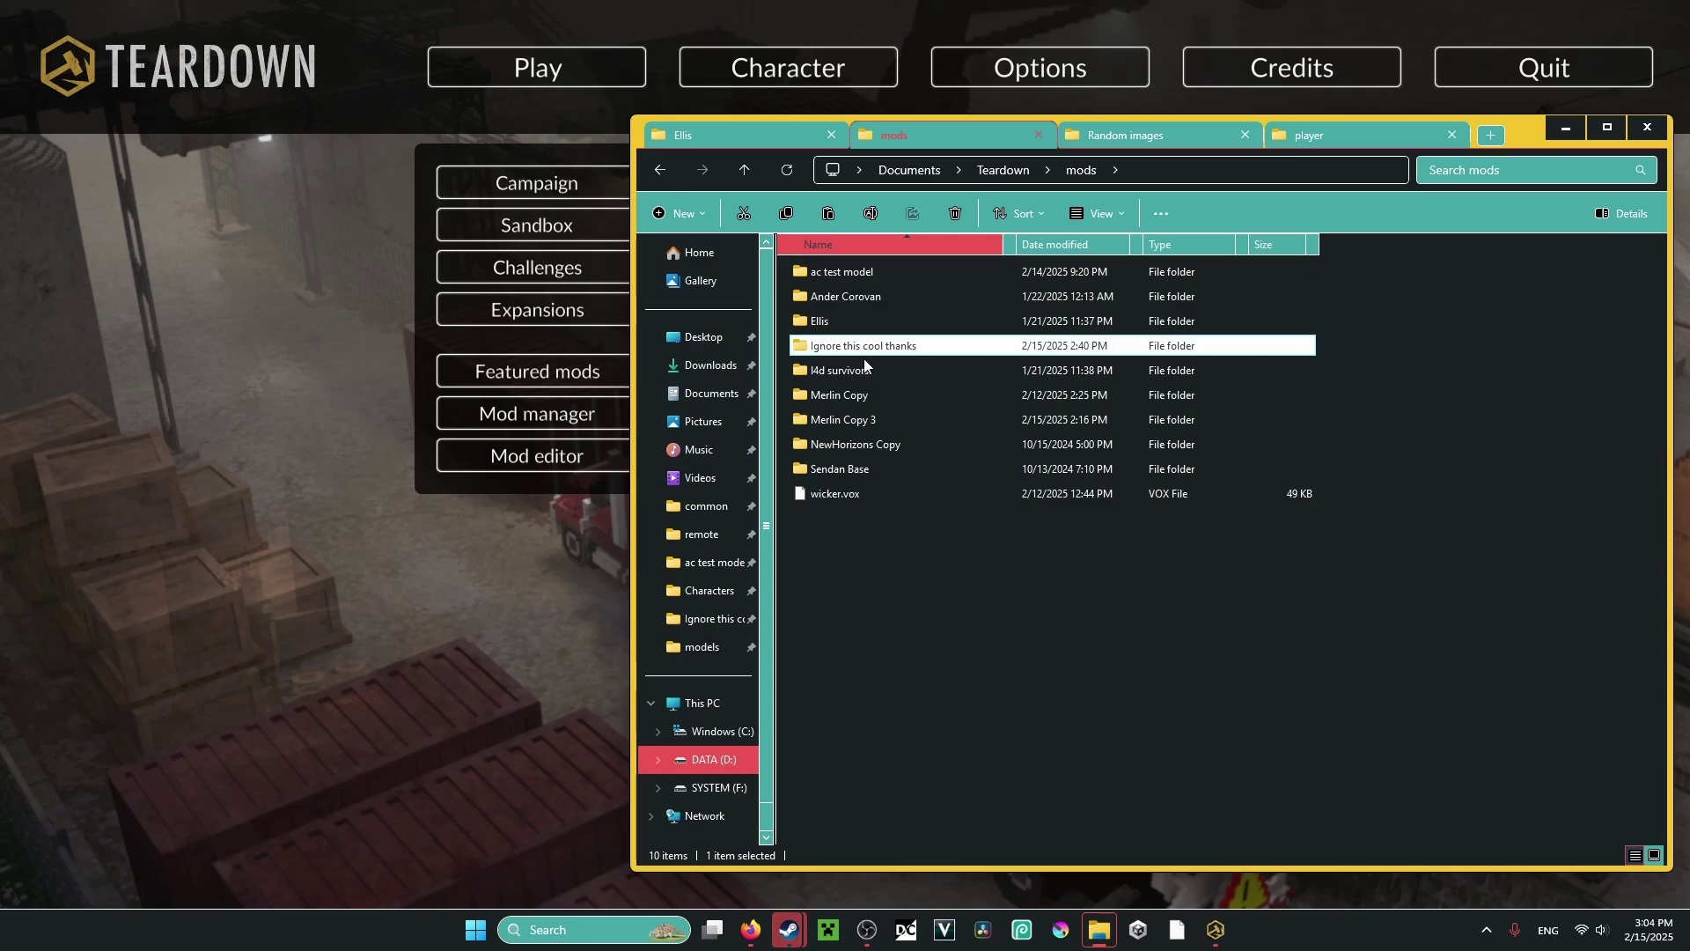
pyautogui.doubleClick(864, 425)
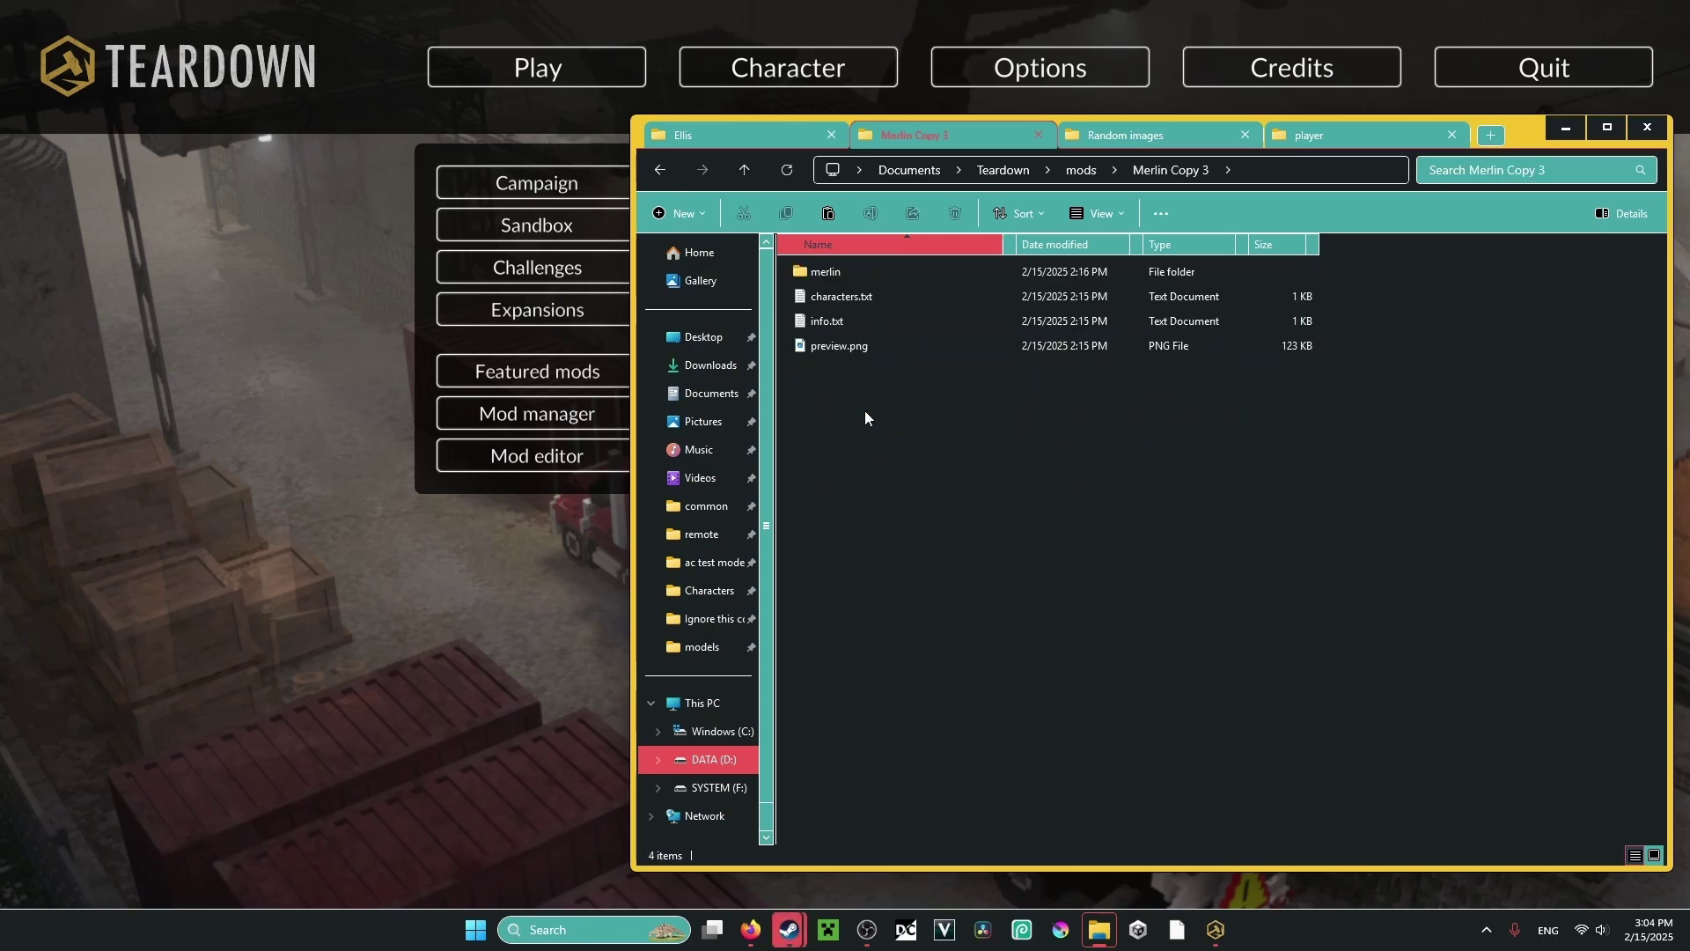
pyautogui.hotkey('alt', 'Left')
pyautogui.click(509, 491)
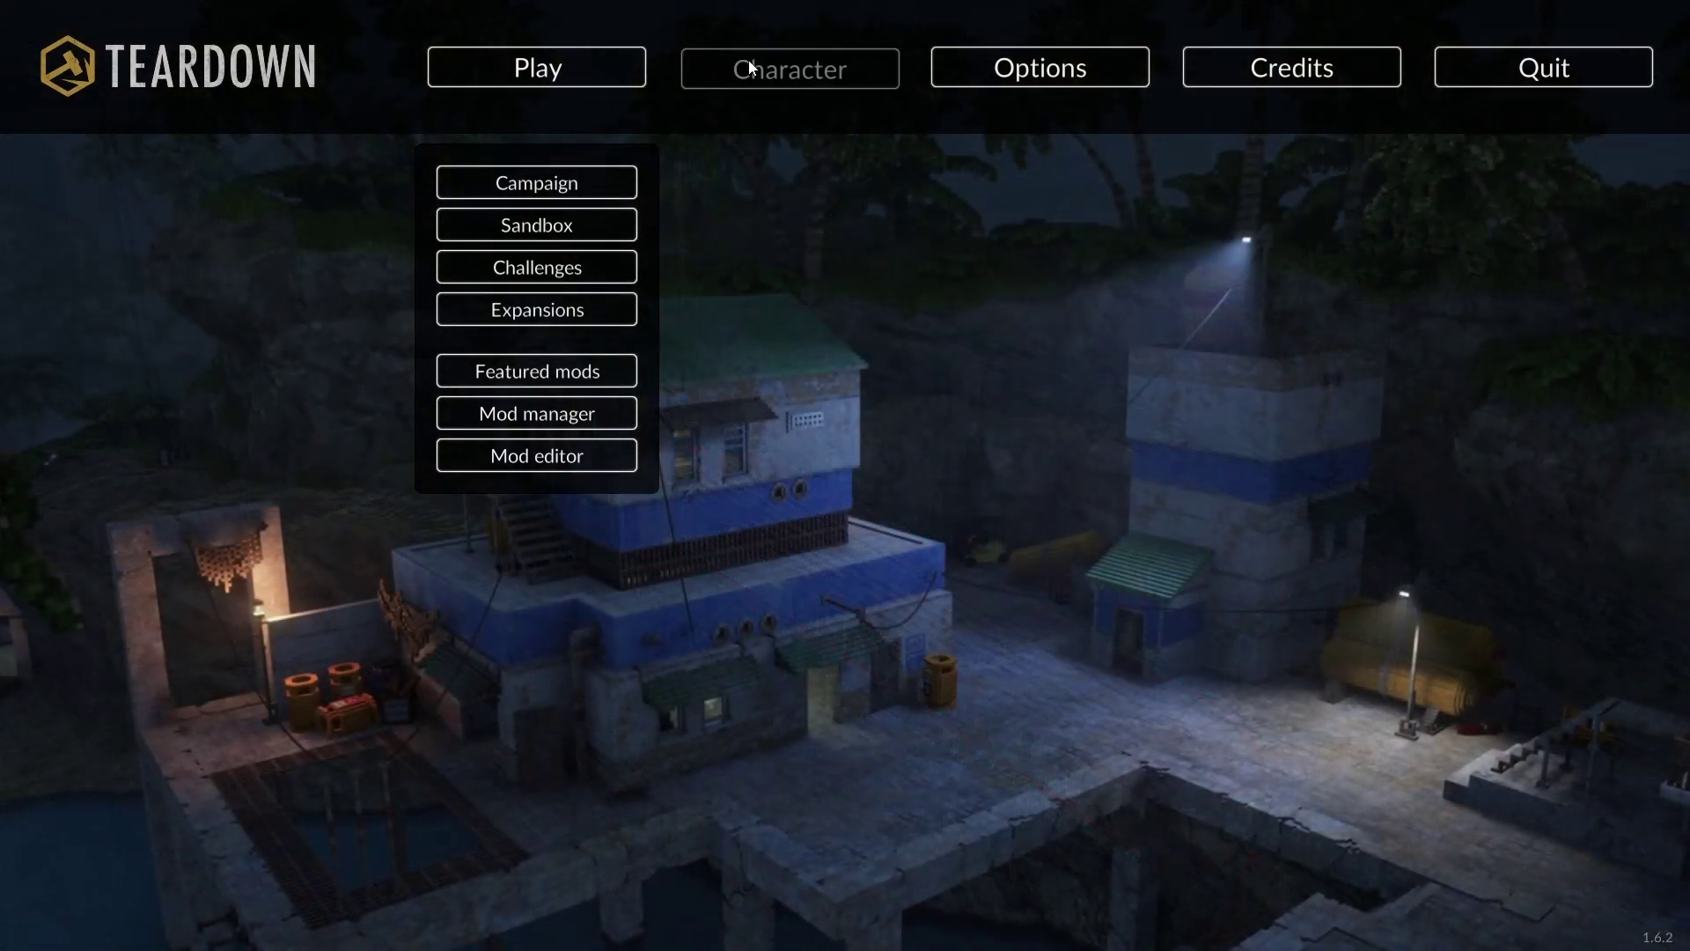
# Check the ellis mod ignore character in the character selection once more and go to the mod manager
pyautogui.click(788, 67)
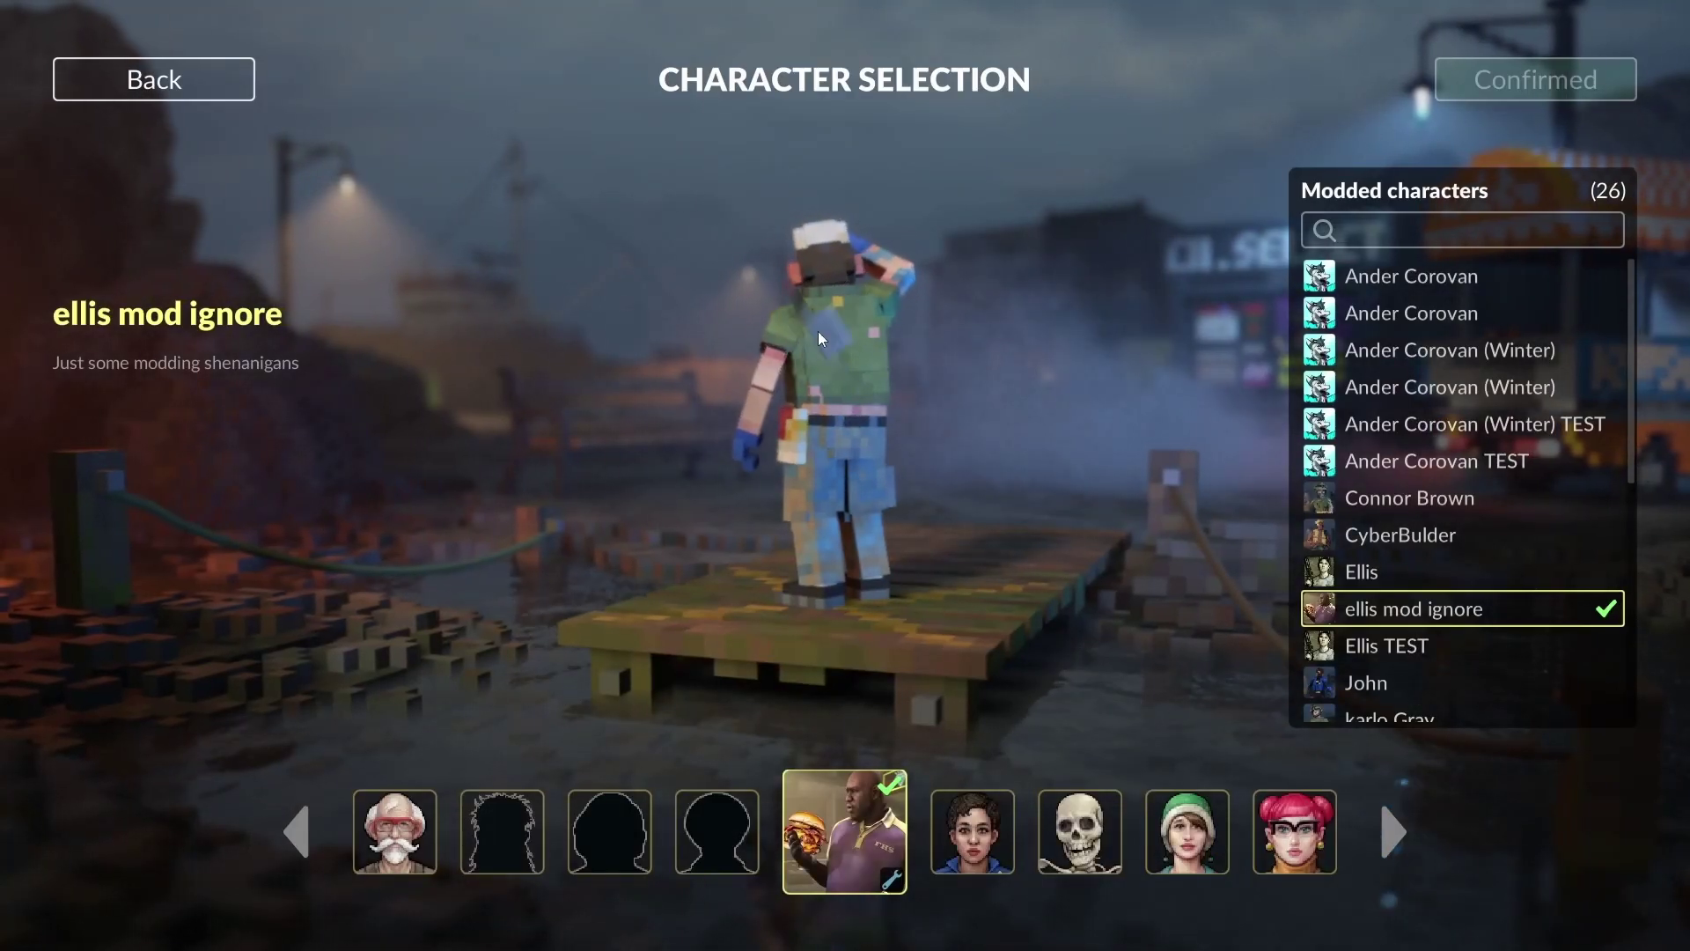
pyautogui.click(209, 83)
pyautogui.click(578, 431)
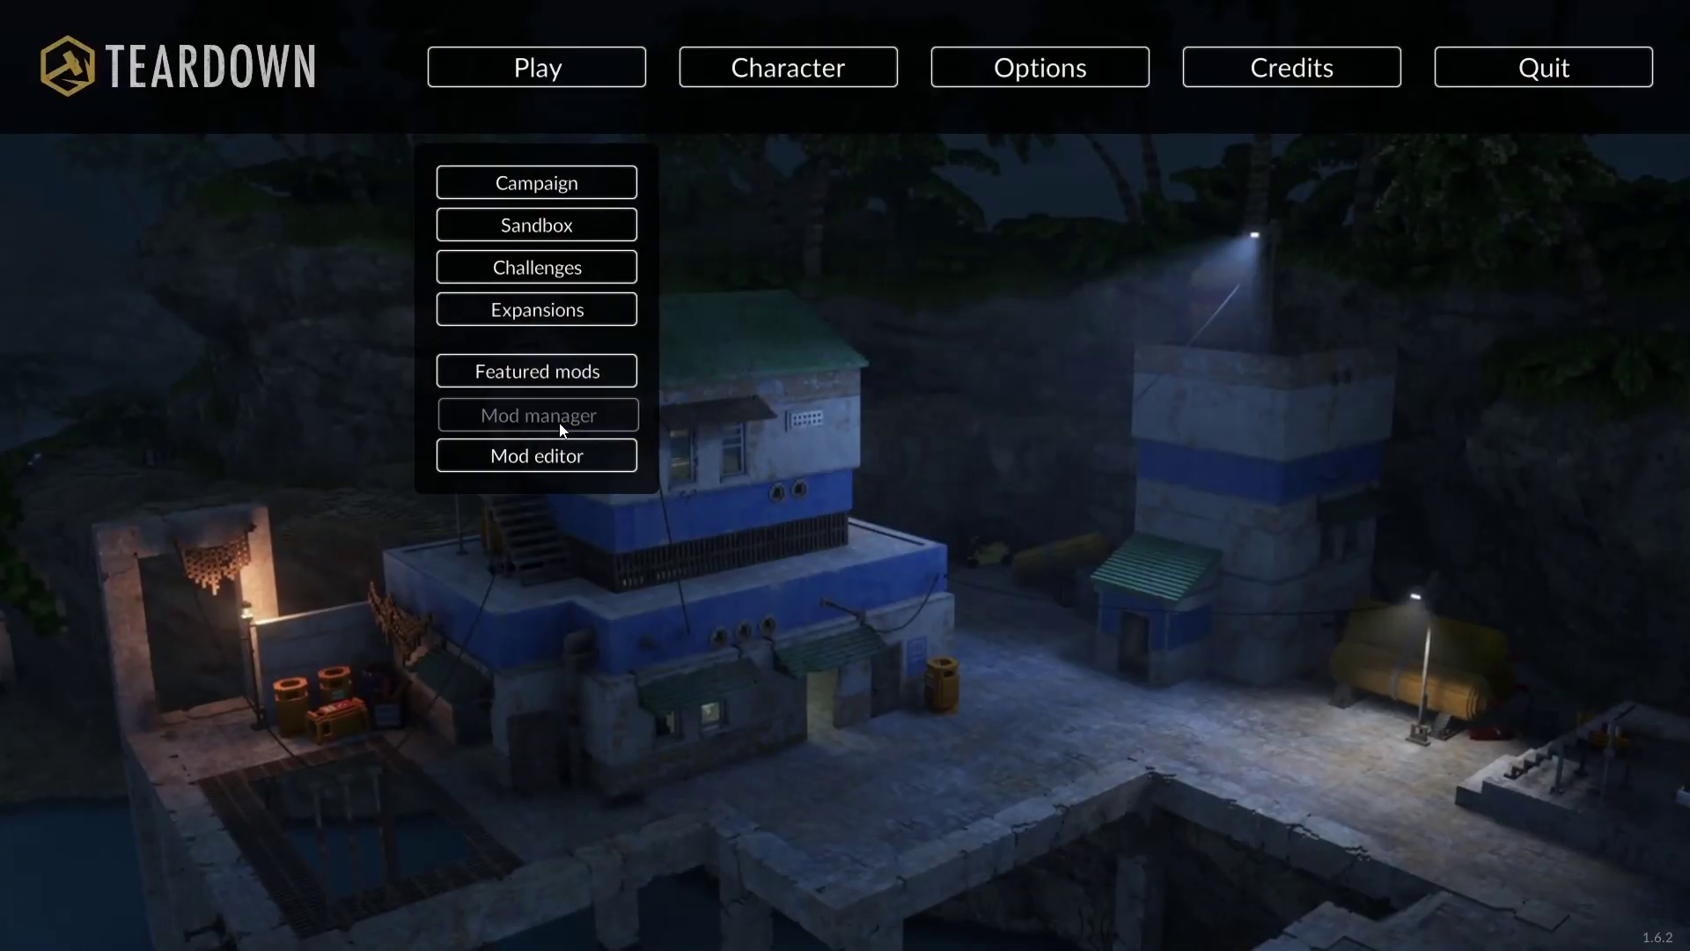
pyautogui.click(1180, 746)
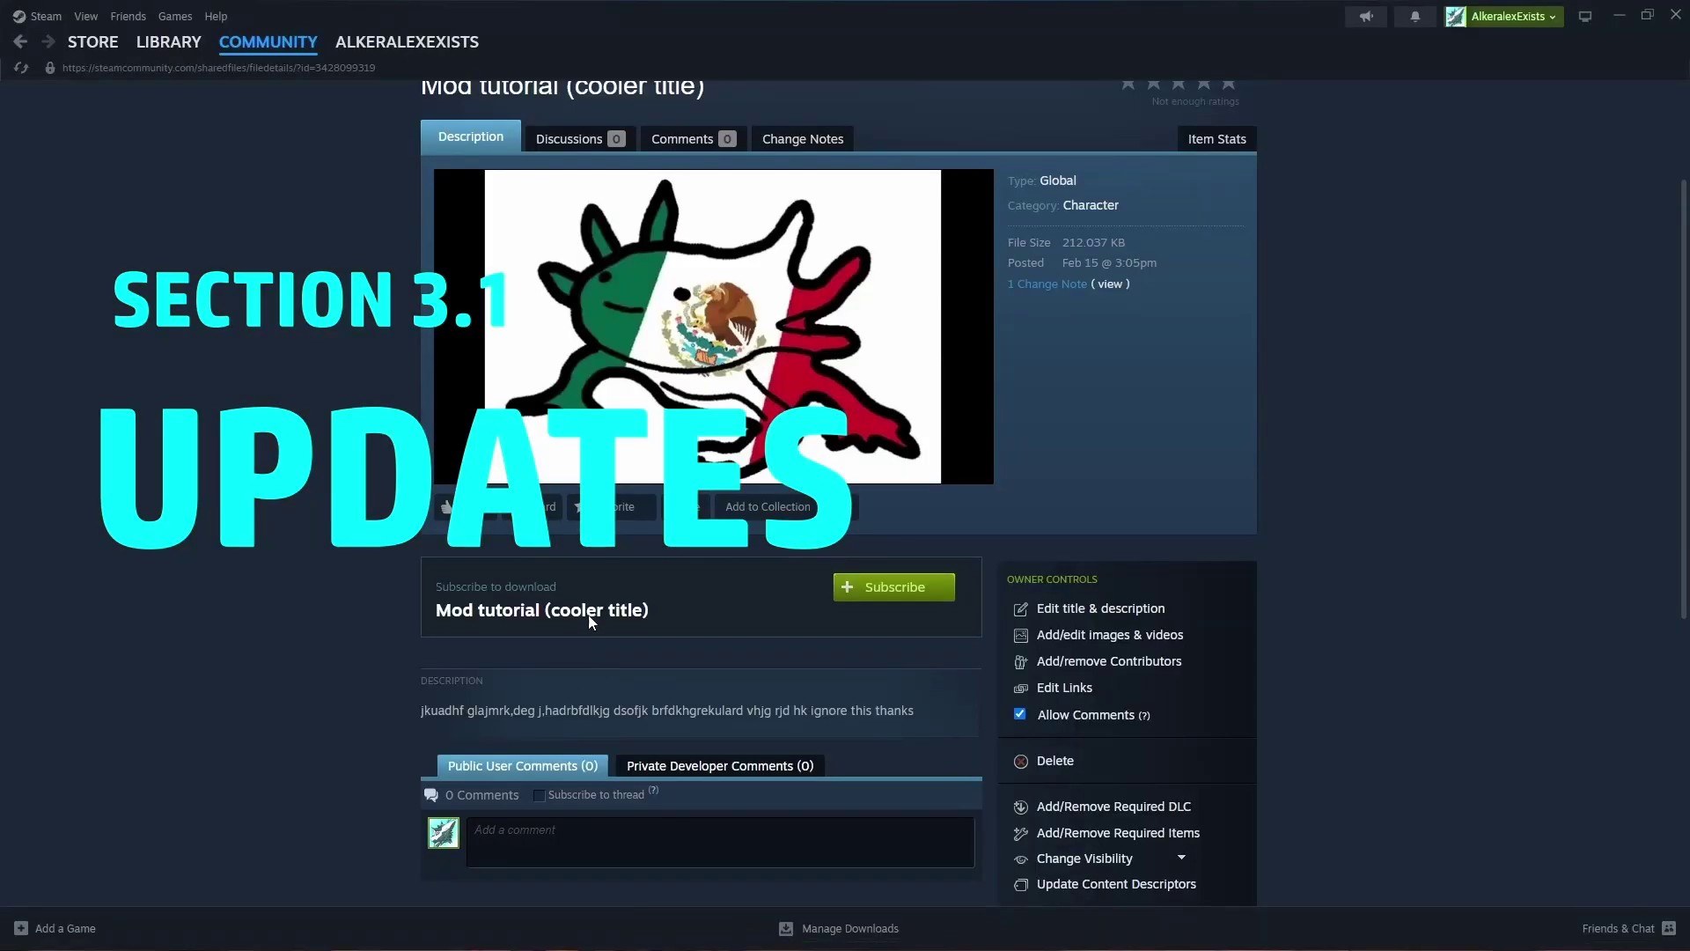
# Find the Ander Corovan item among the account's Teardown Workshop items and open its title and description for editing
pyautogui.scroll(3, 525, 211)
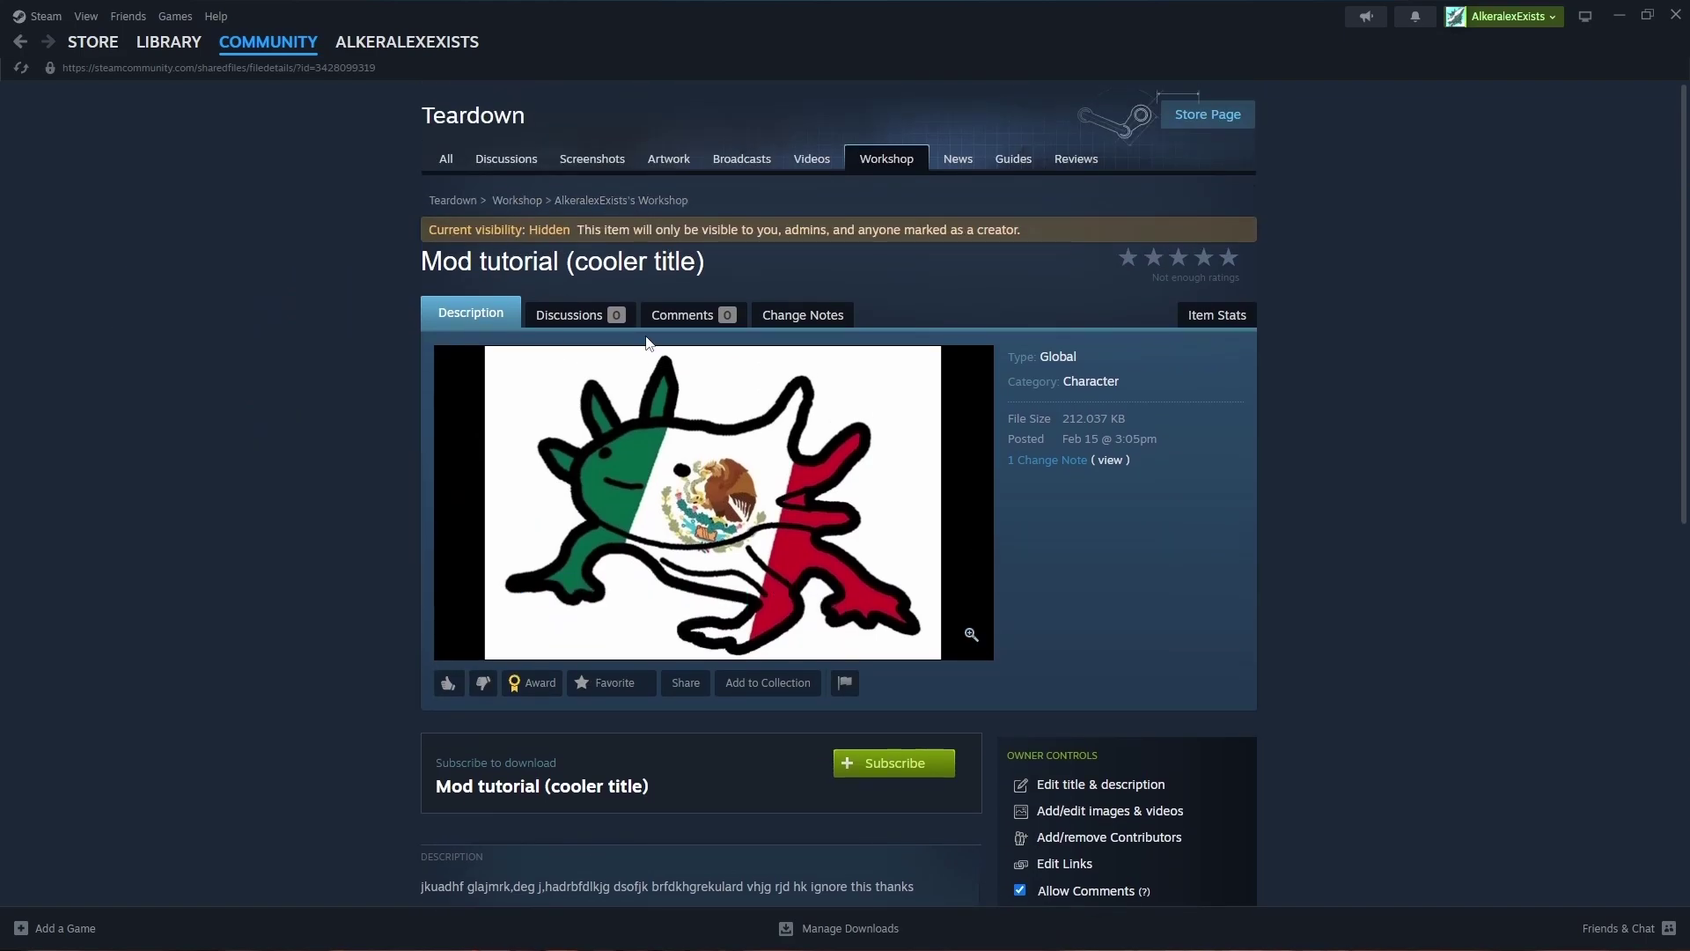
pyautogui.click(616, 202)
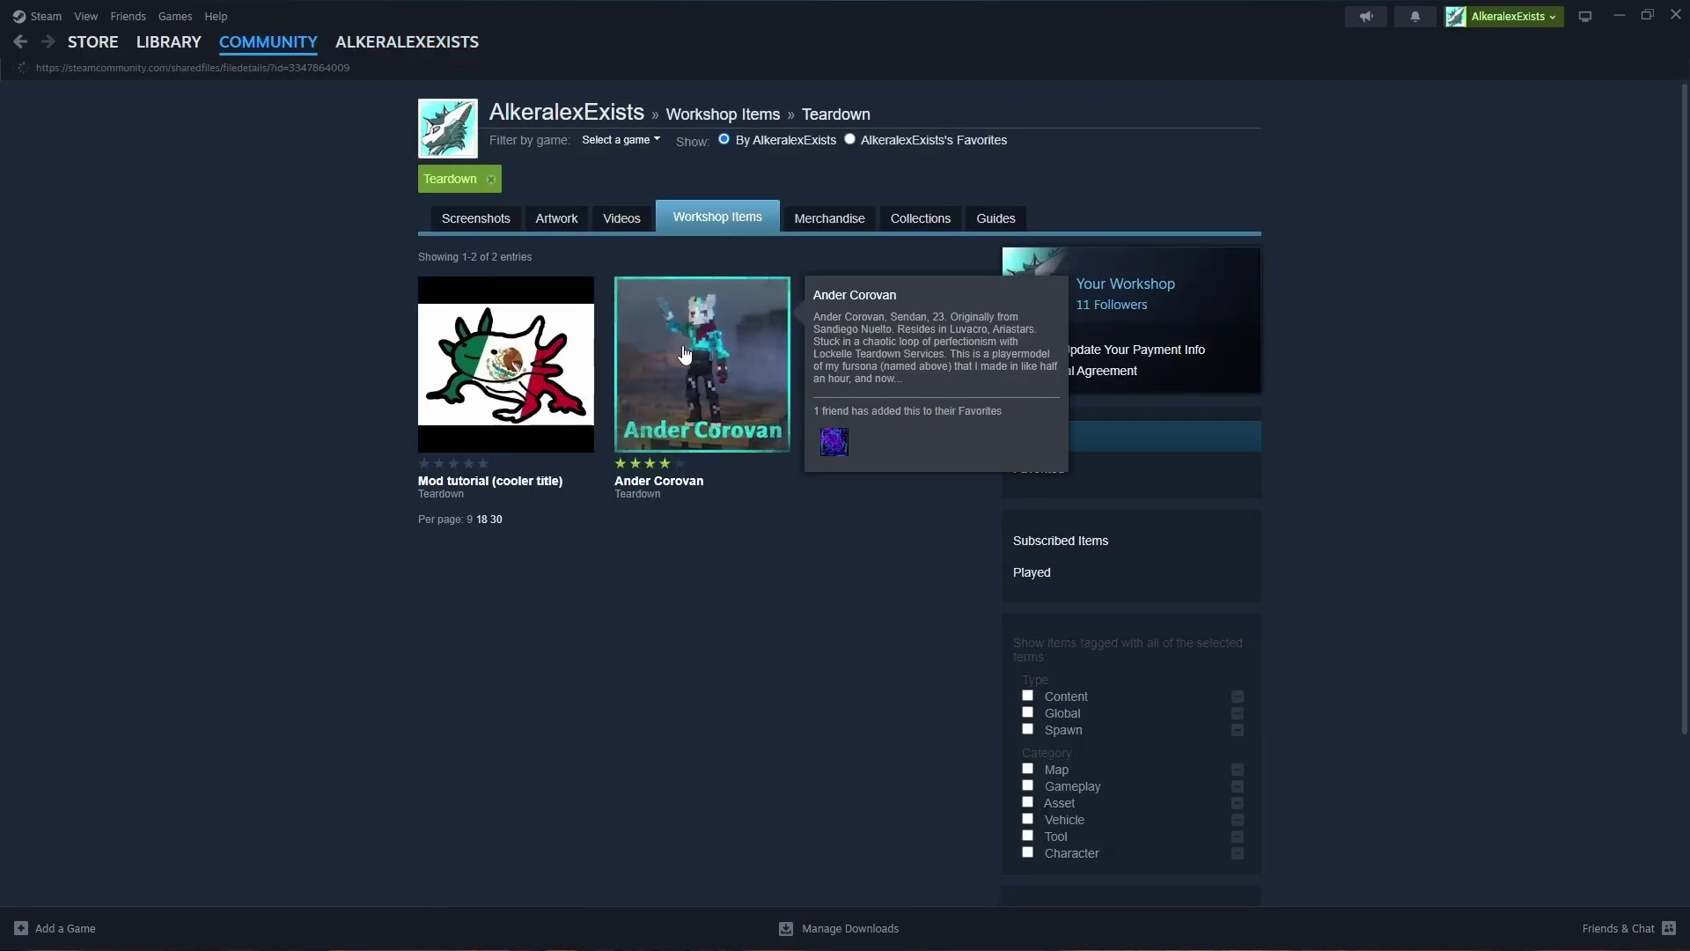
pyautogui.click(704, 466)
pyautogui.scroll(-10, 668, 538)
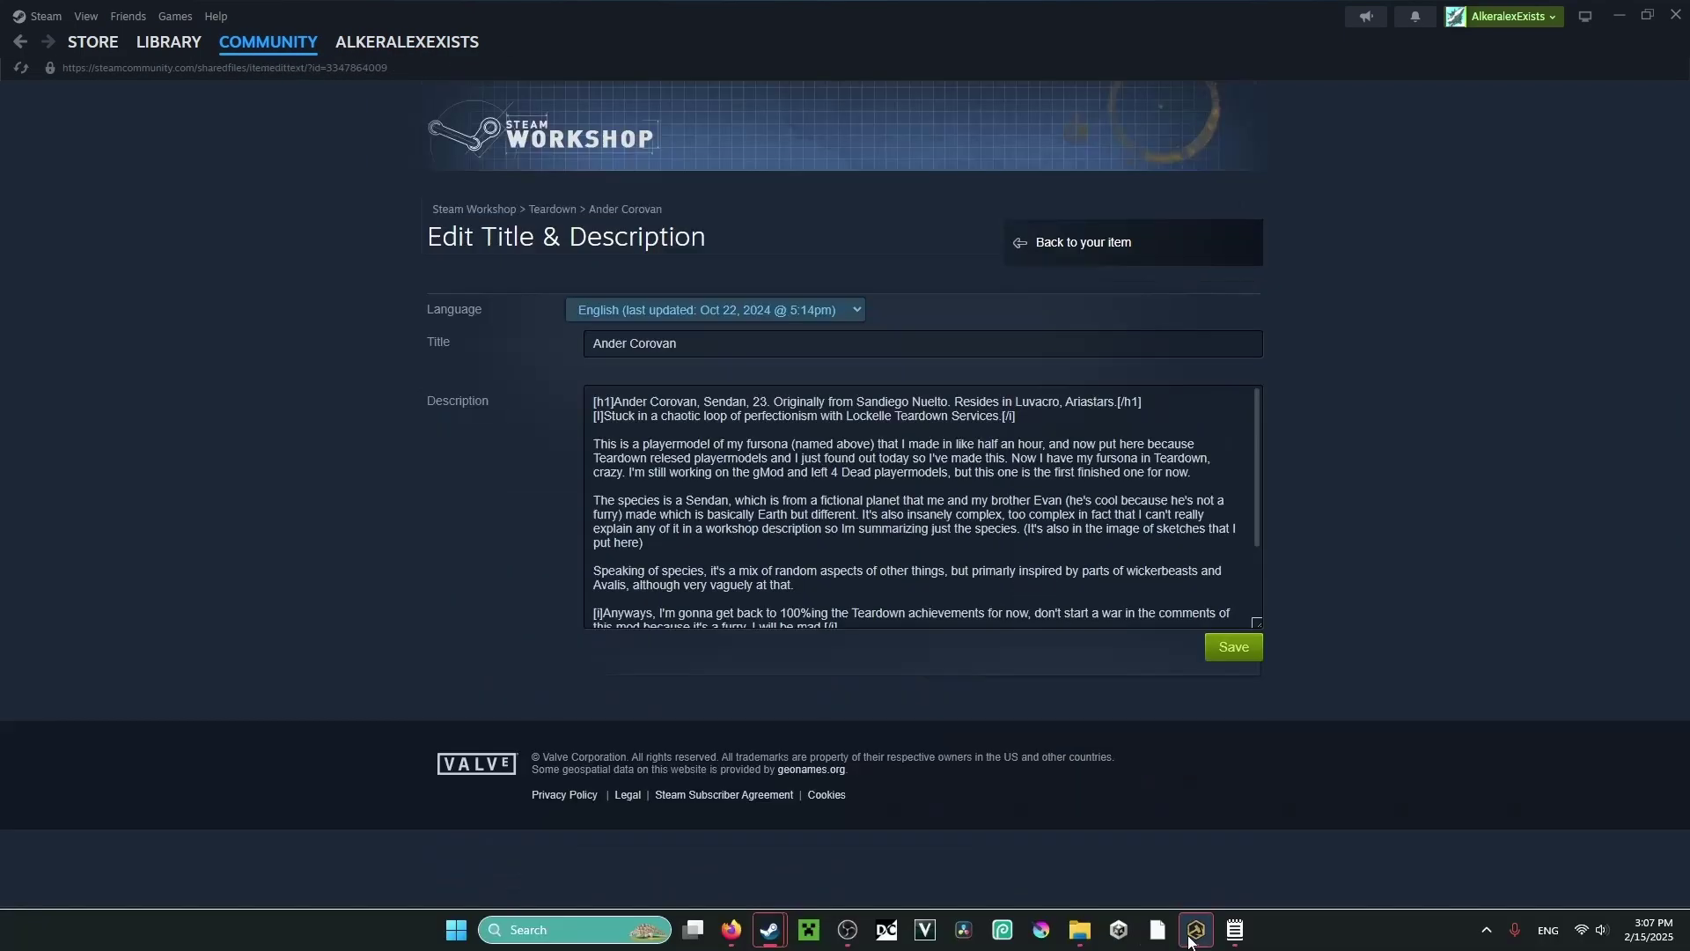
# Switch to Teardown and view the local Ander Corovan mod in the mod manager
pyautogui.click(1191, 935)
pyautogui.click(588, 413)
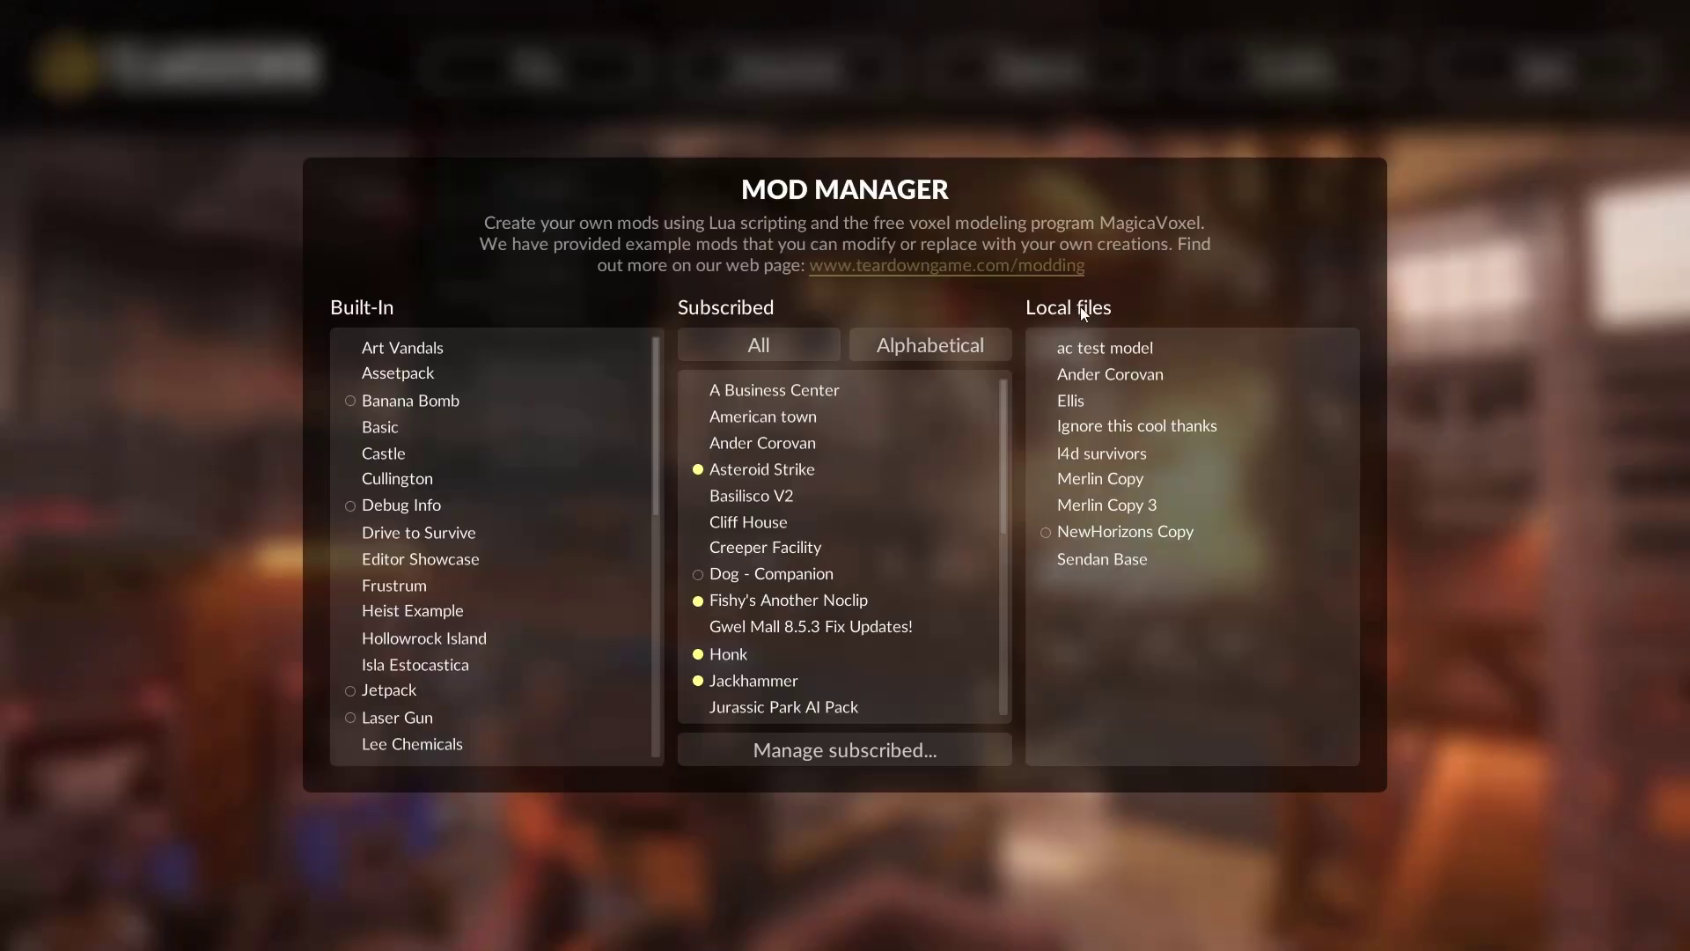
pyautogui.click(1103, 377)
pyautogui.press('Escape')
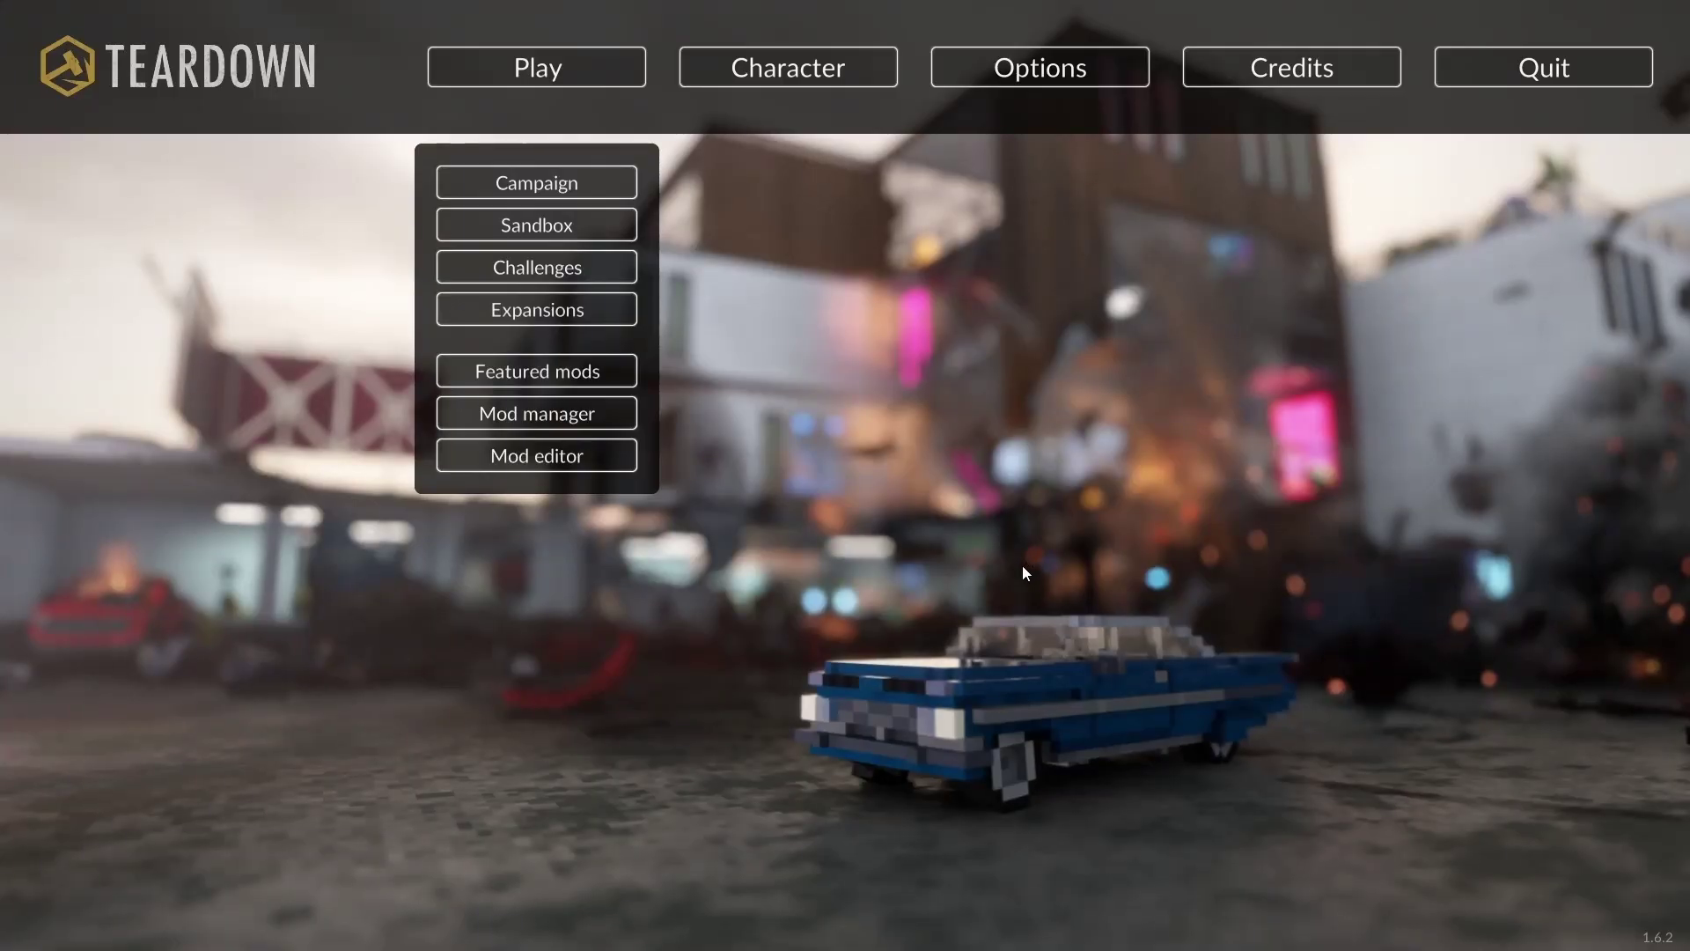
# Copy the full Ander Corovan description from the Steam Workshop page into a new tab in Notepad
pyautogui.hotkey('alt', 'Tab')
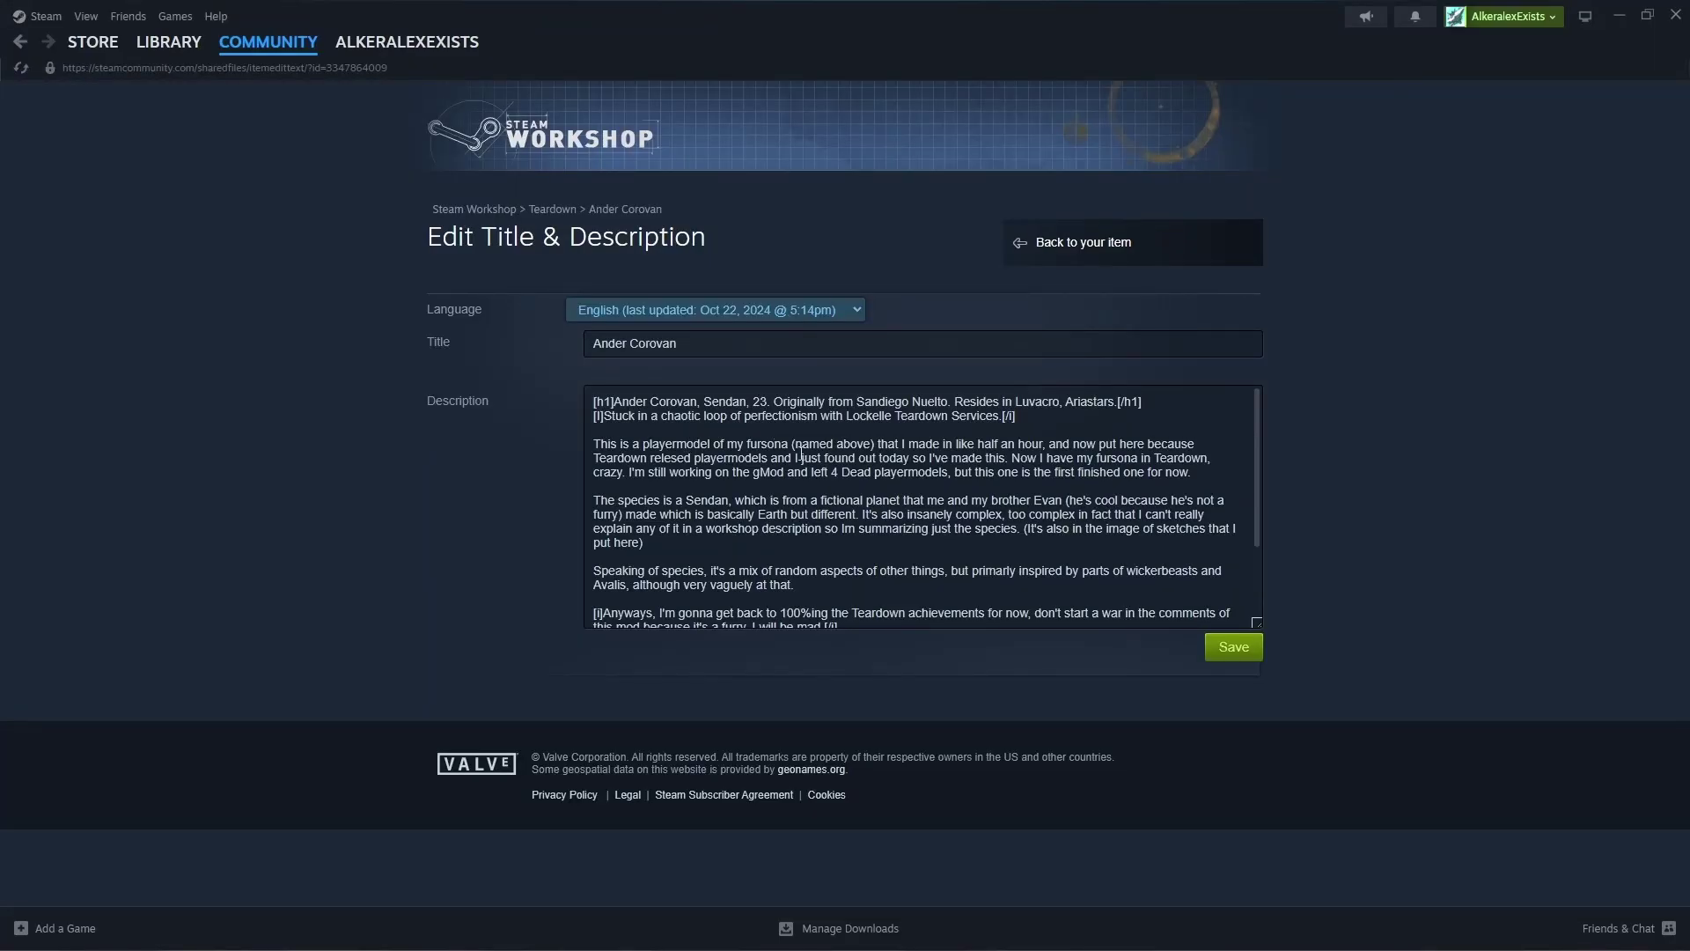
pyautogui.click(788, 537)
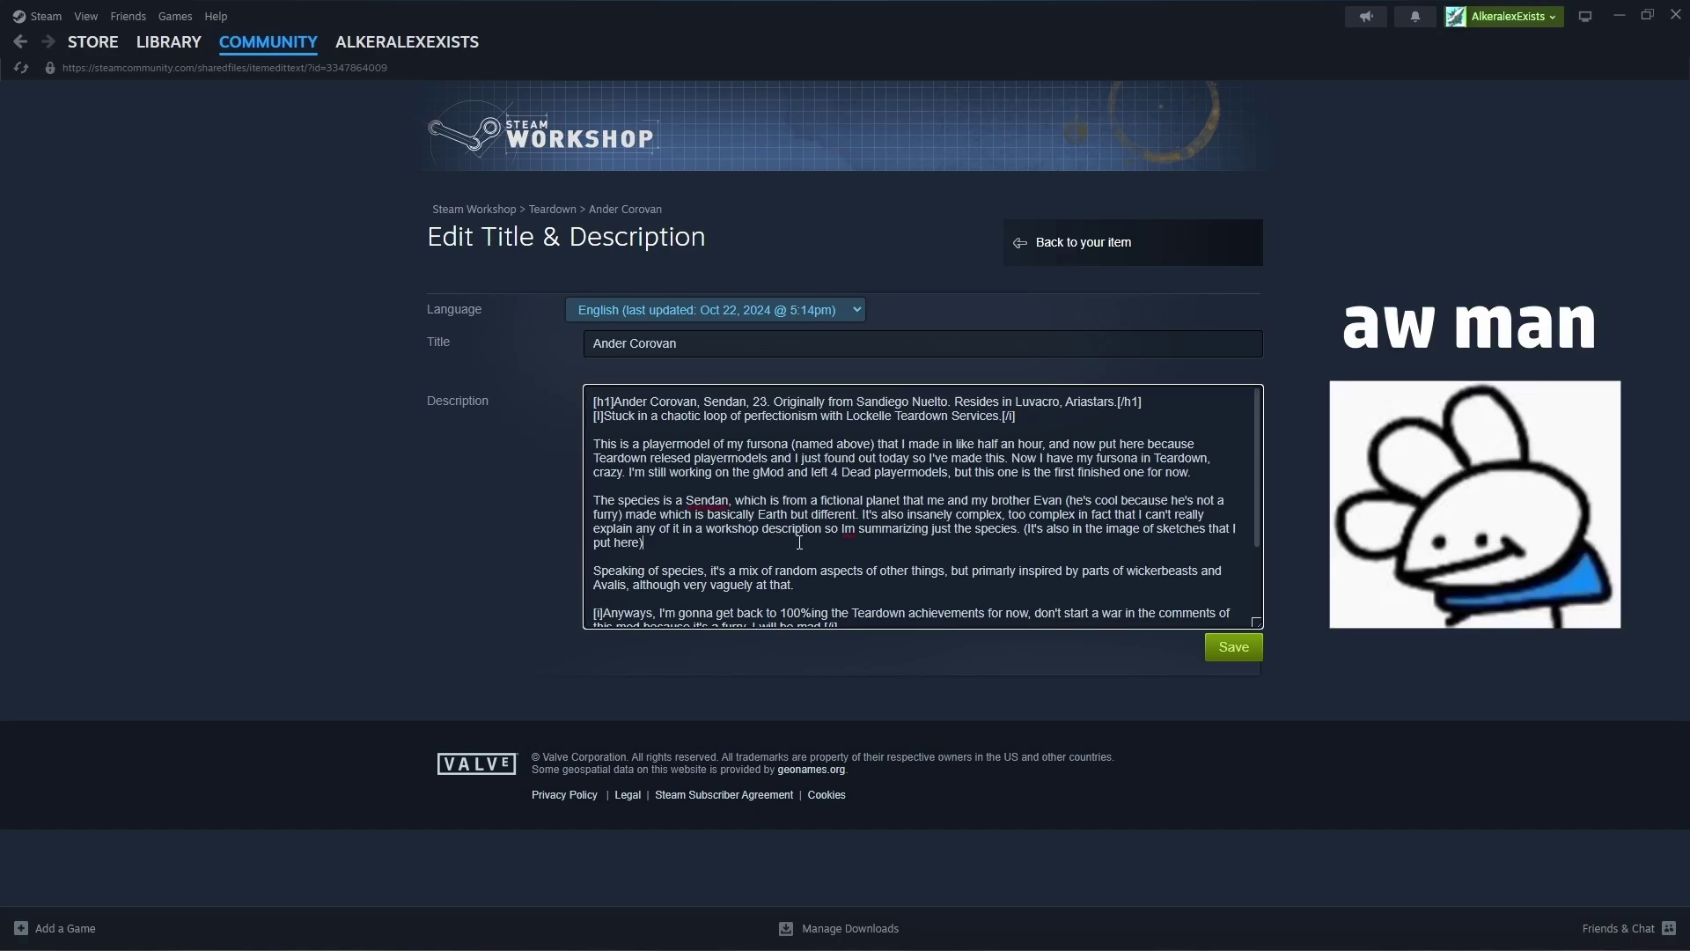
pyautogui.hotkey('ctrl', 'a')
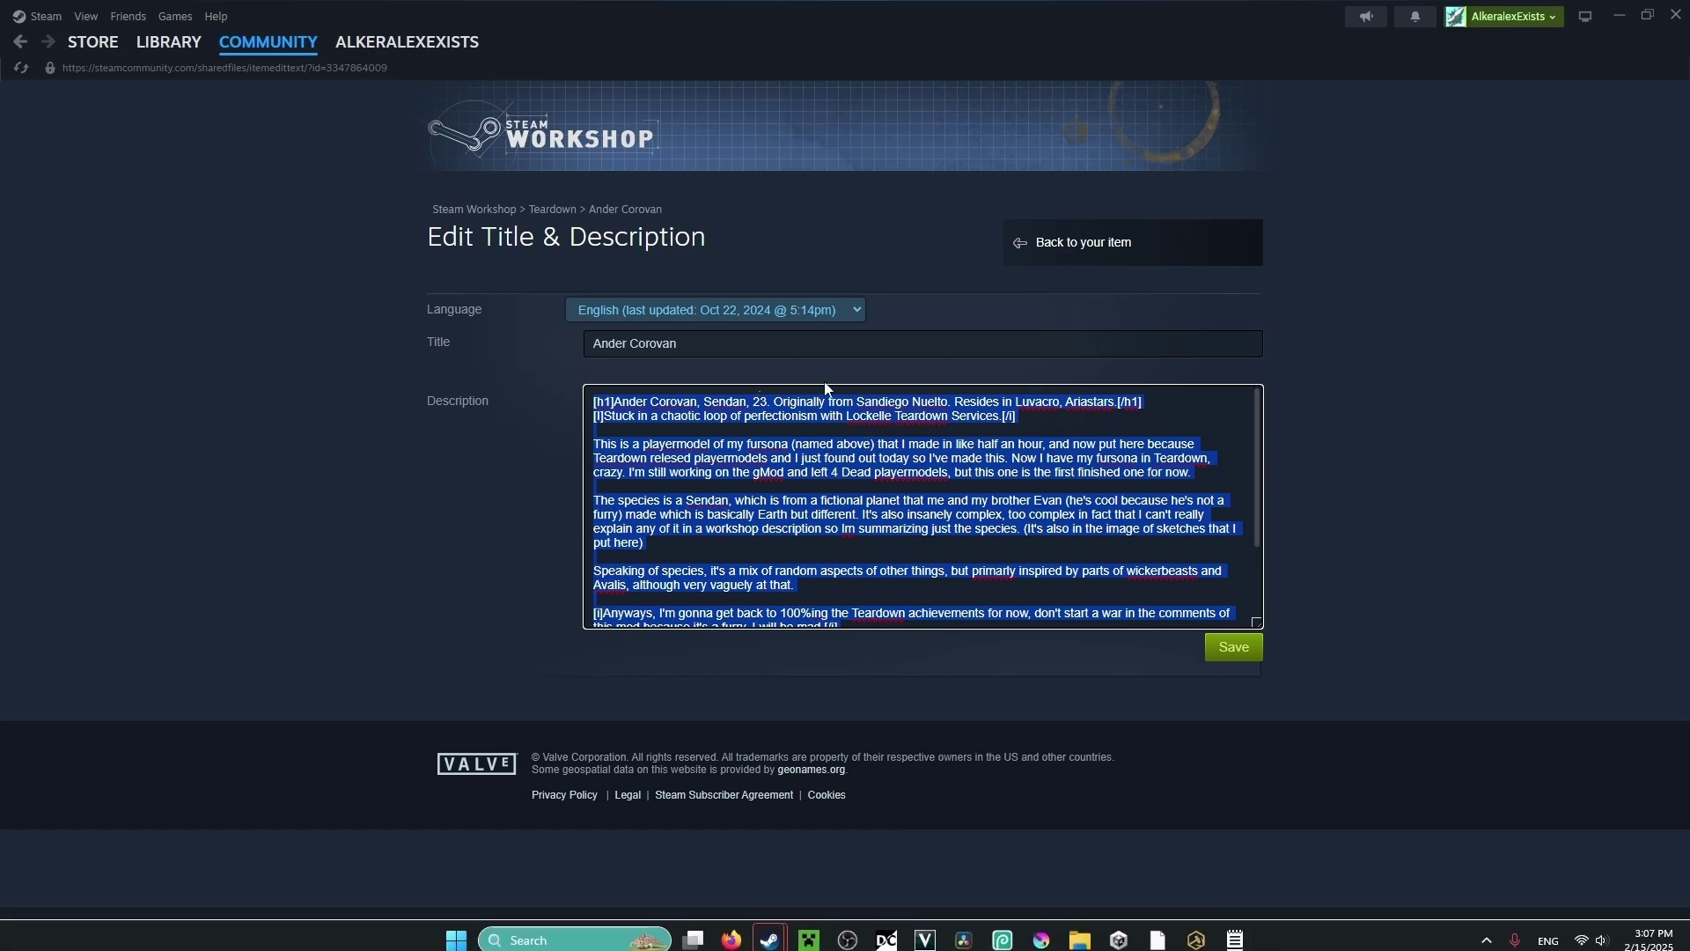
pyautogui.click(1043, 929)
pyautogui.click(837, 63)
pyautogui.hotkey('ctrl', 'v')
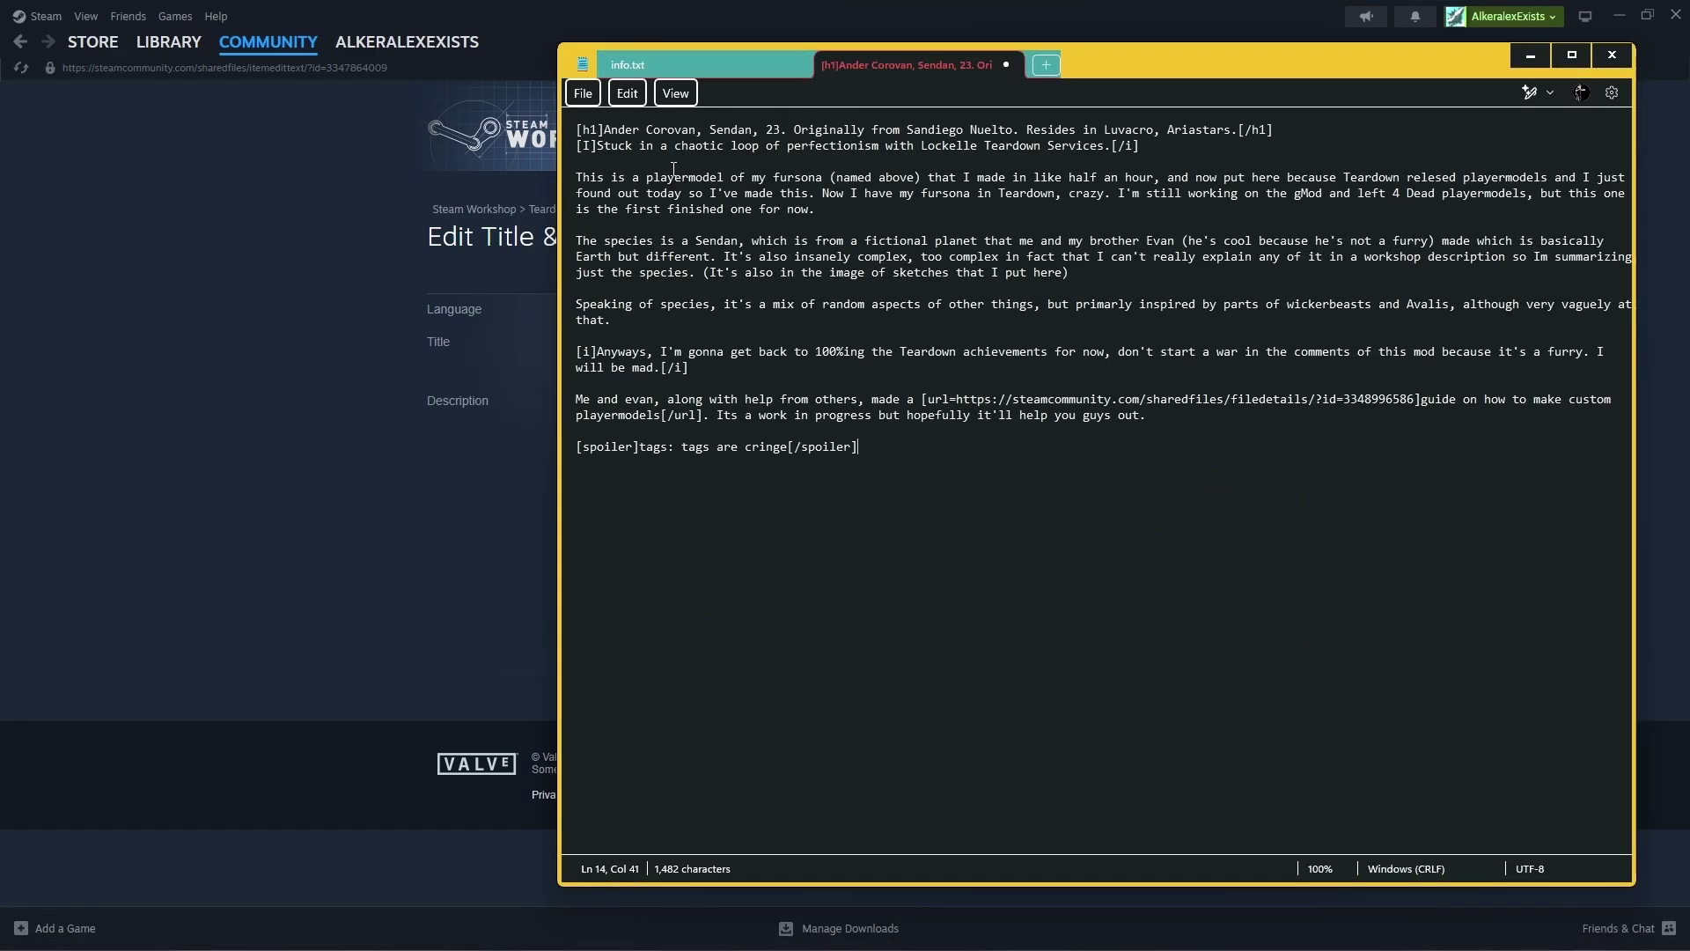